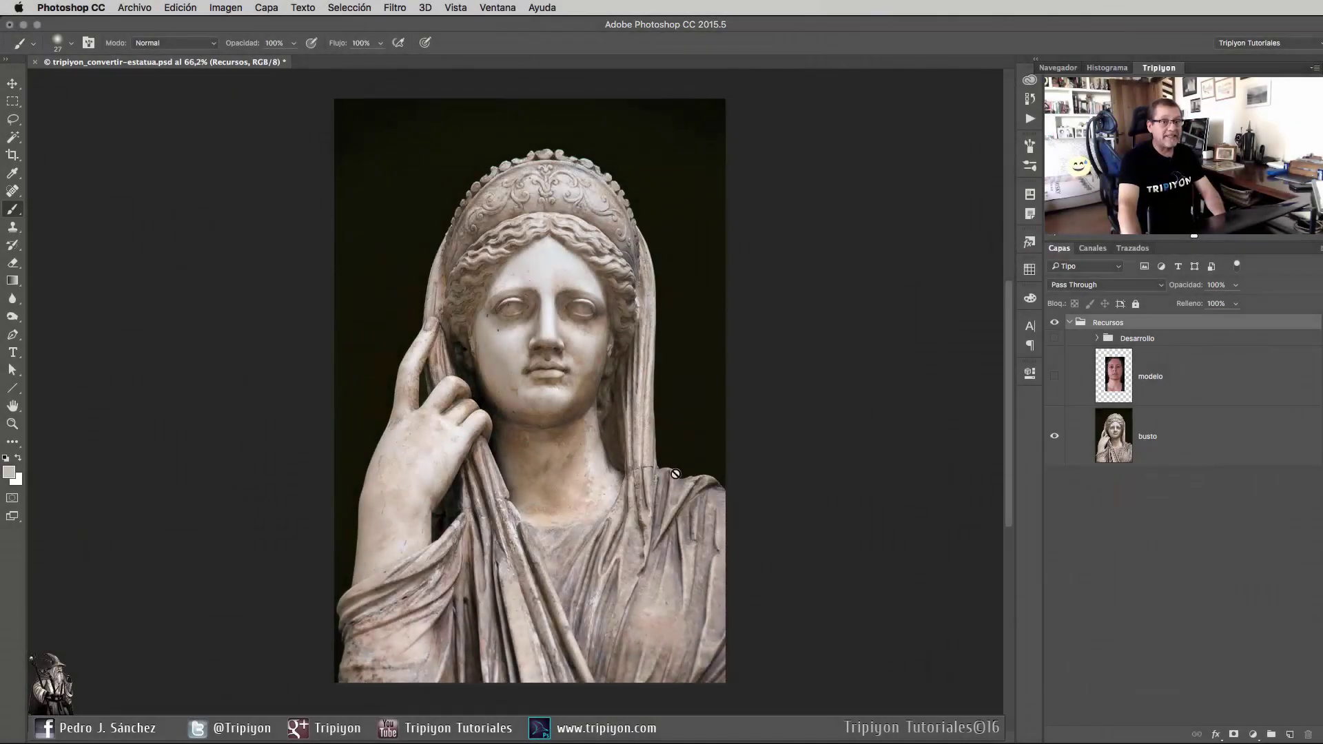
# Compare the modelo face overlay against the bare statue, leave modelo visible, and select busto.
pyautogui.click(1055, 377)
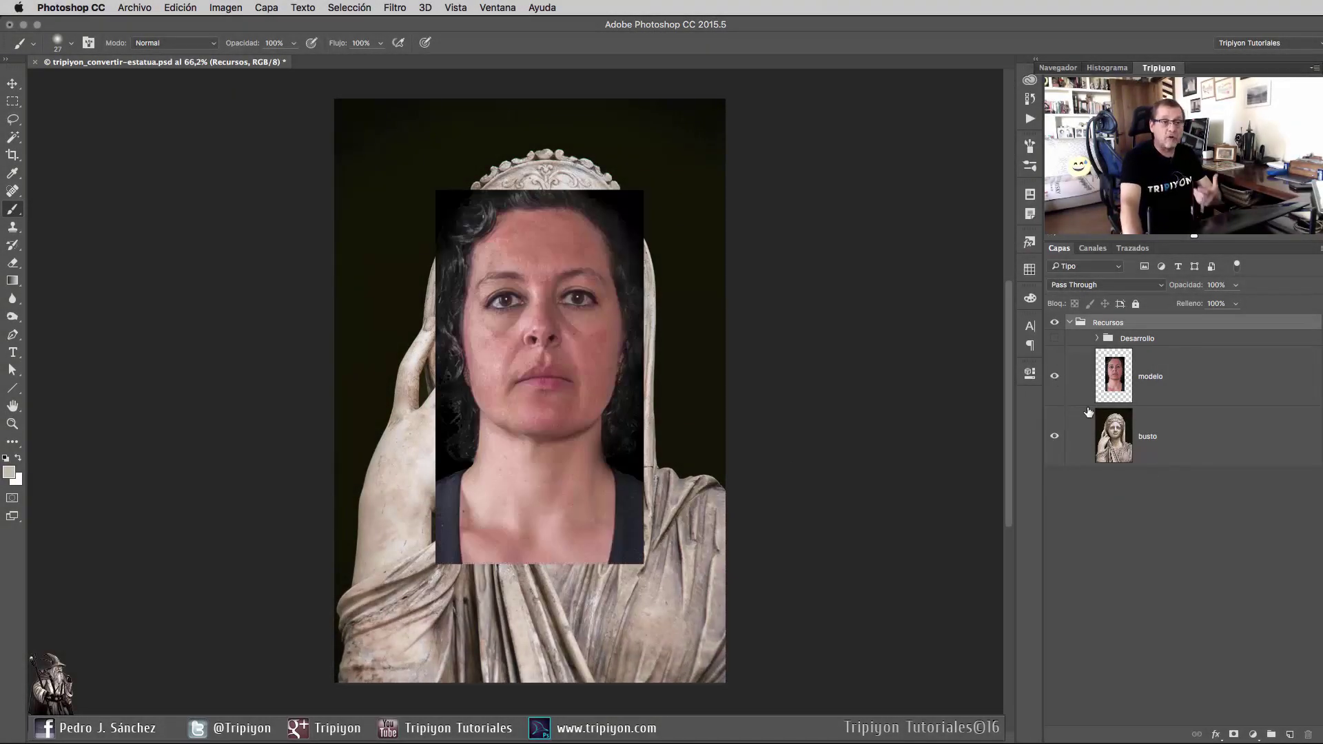
pyautogui.click(1056, 338)
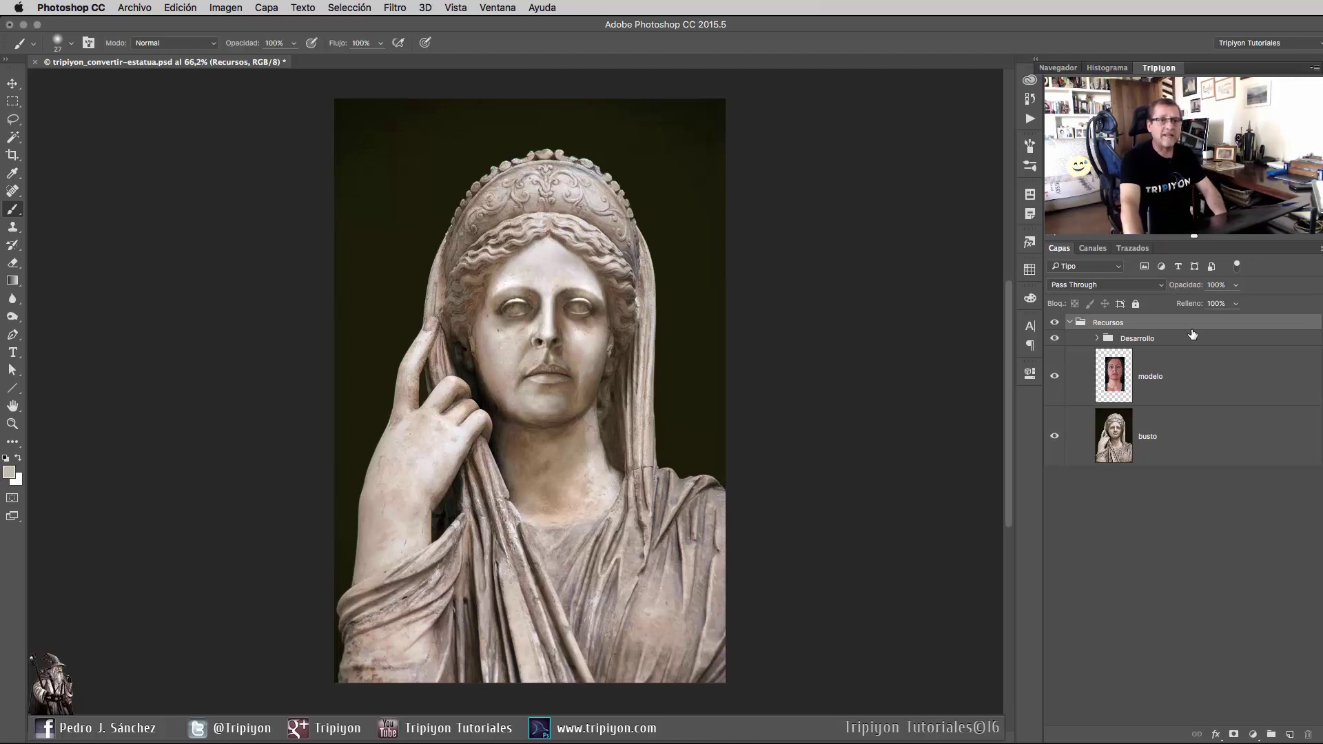
pyautogui.click(1056, 340)
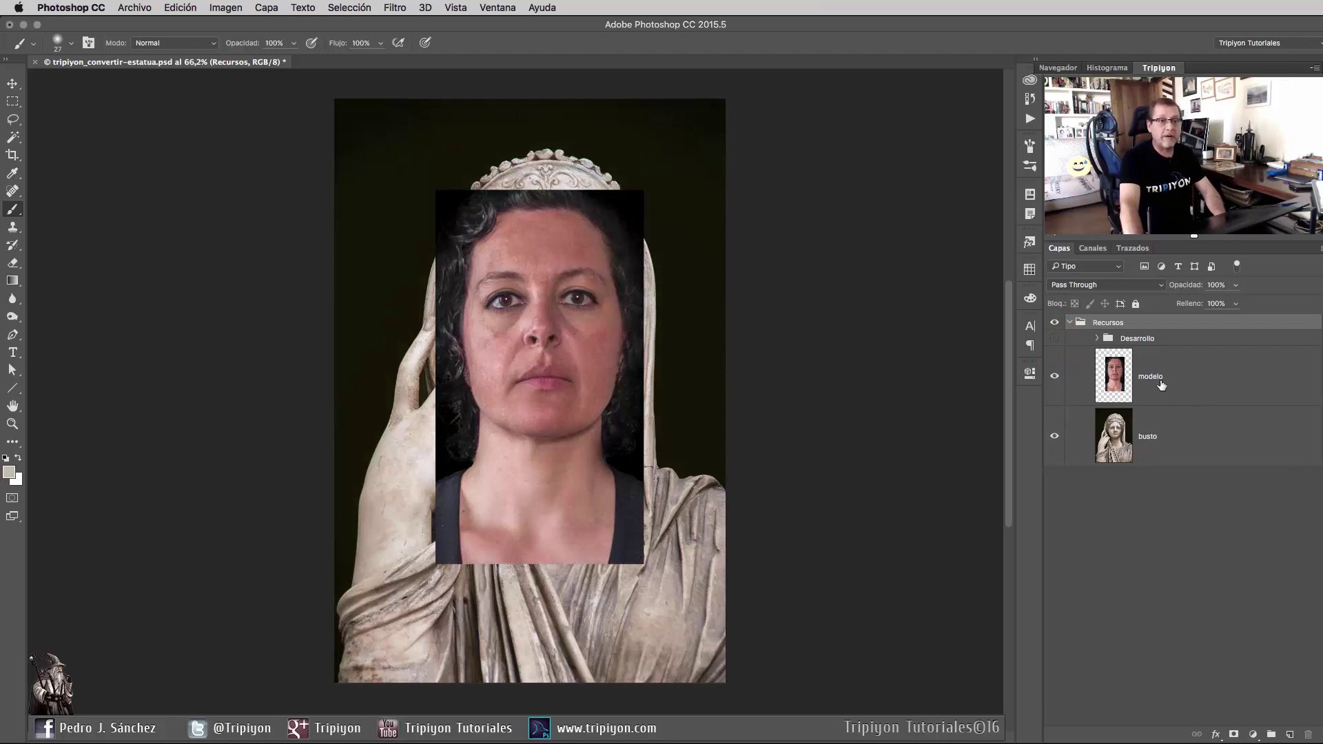
pyautogui.click(1204, 449)
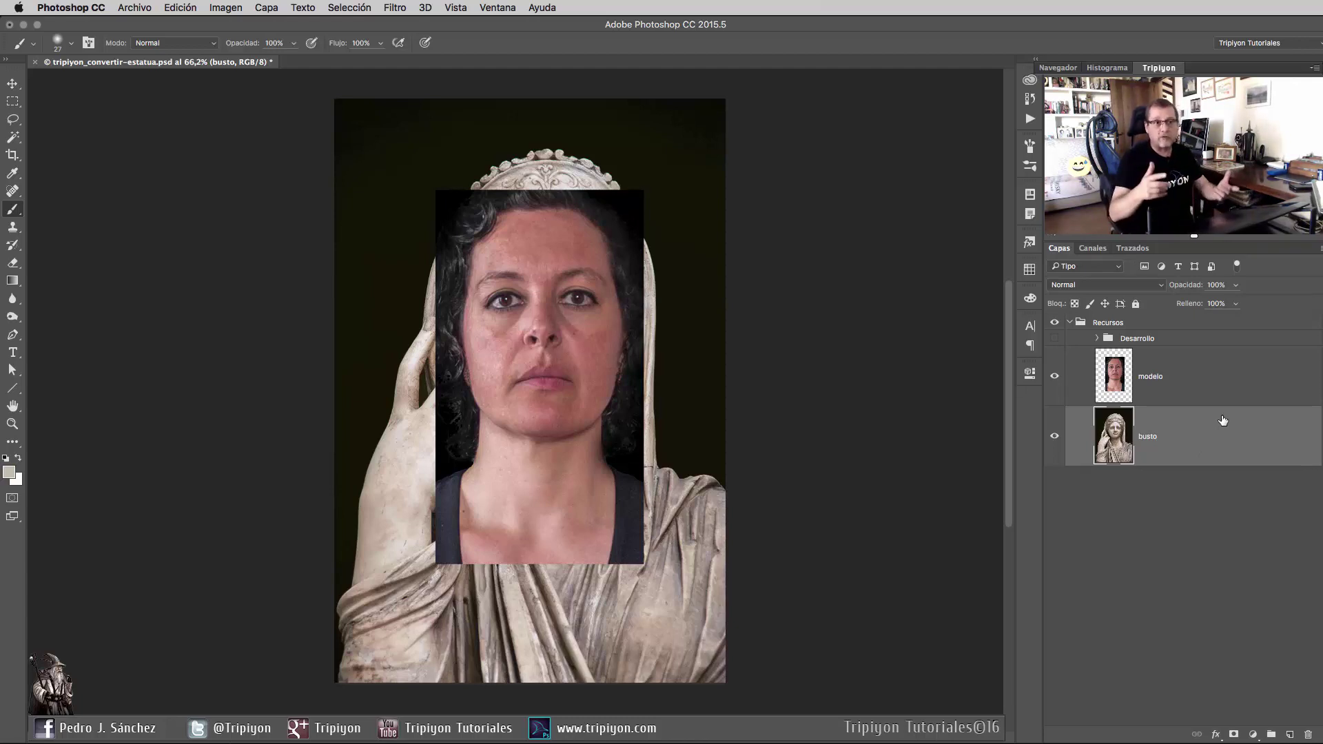
# Duplicate the busto layer above the Recursos group and name the copy 'fondo'.
pyautogui.press('alt')
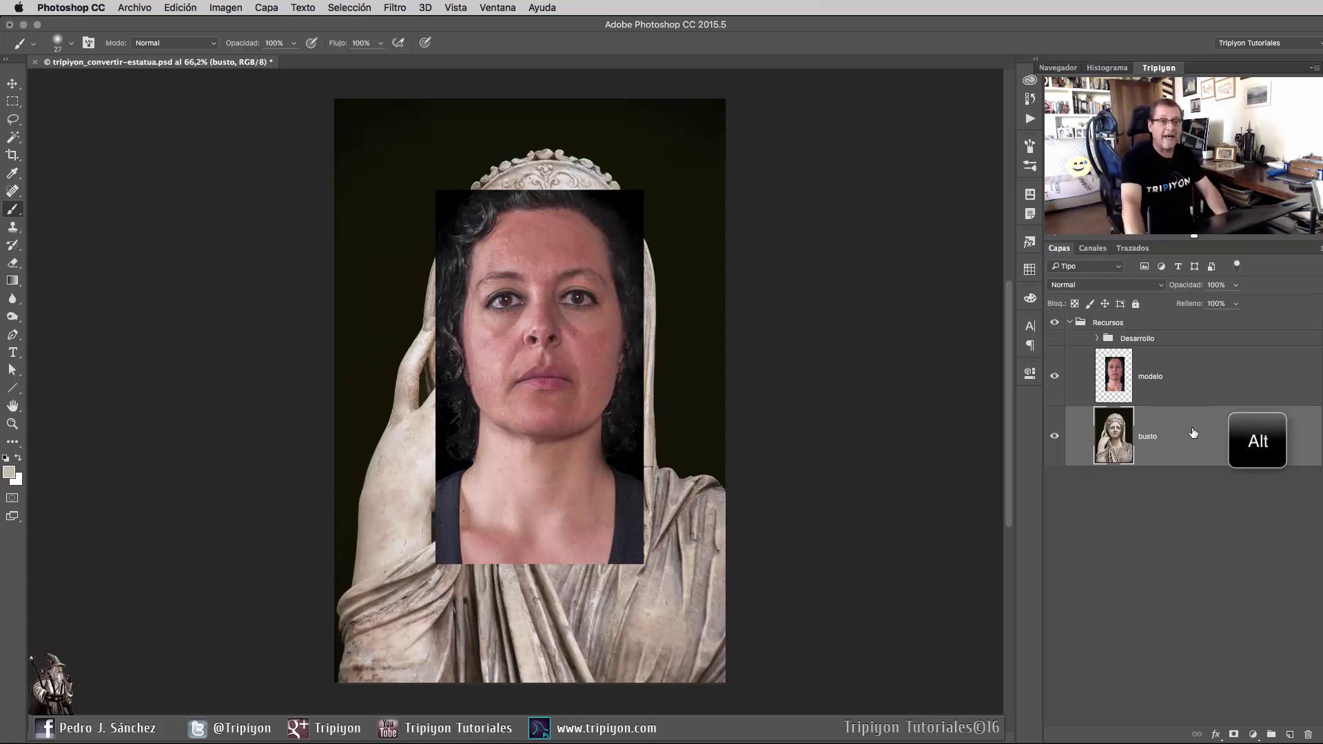
pyautogui.moveTo(1184, 446); pyautogui.dragTo(1181, 318)
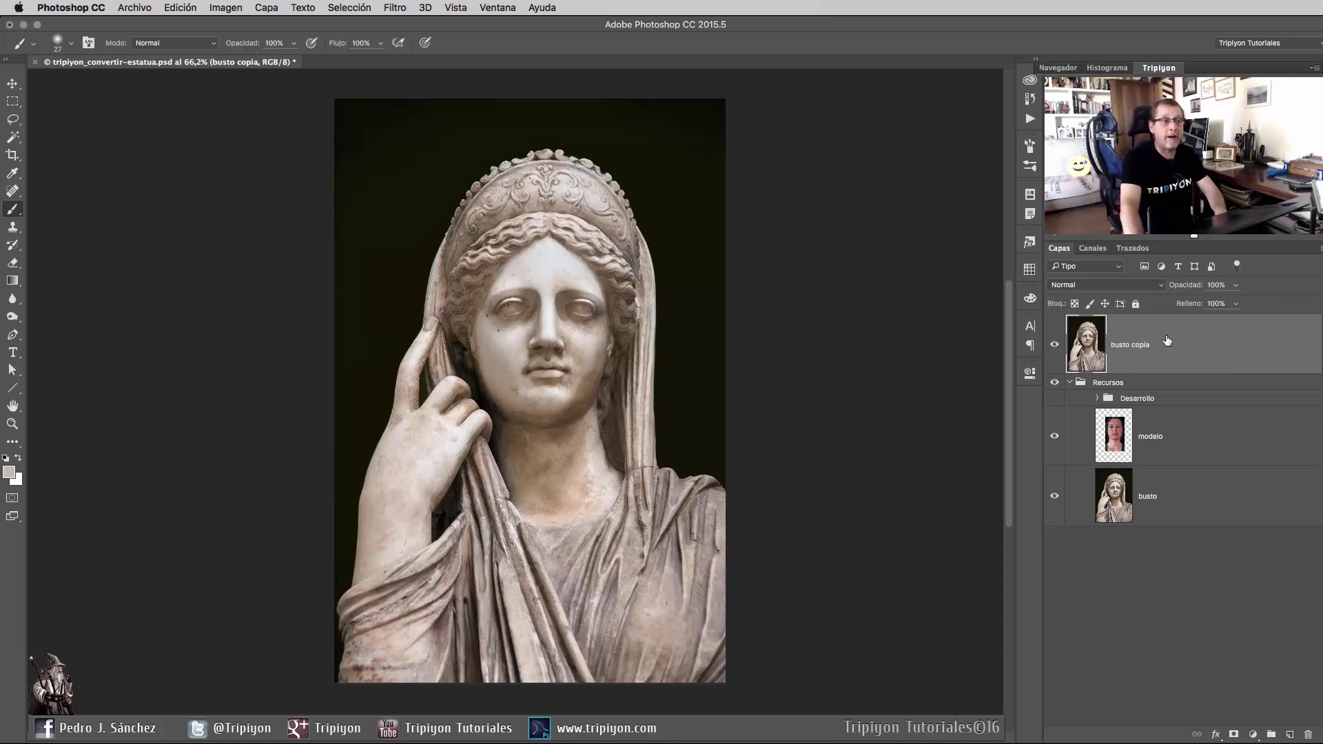
pyautogui.doubleClick(1145, 345)
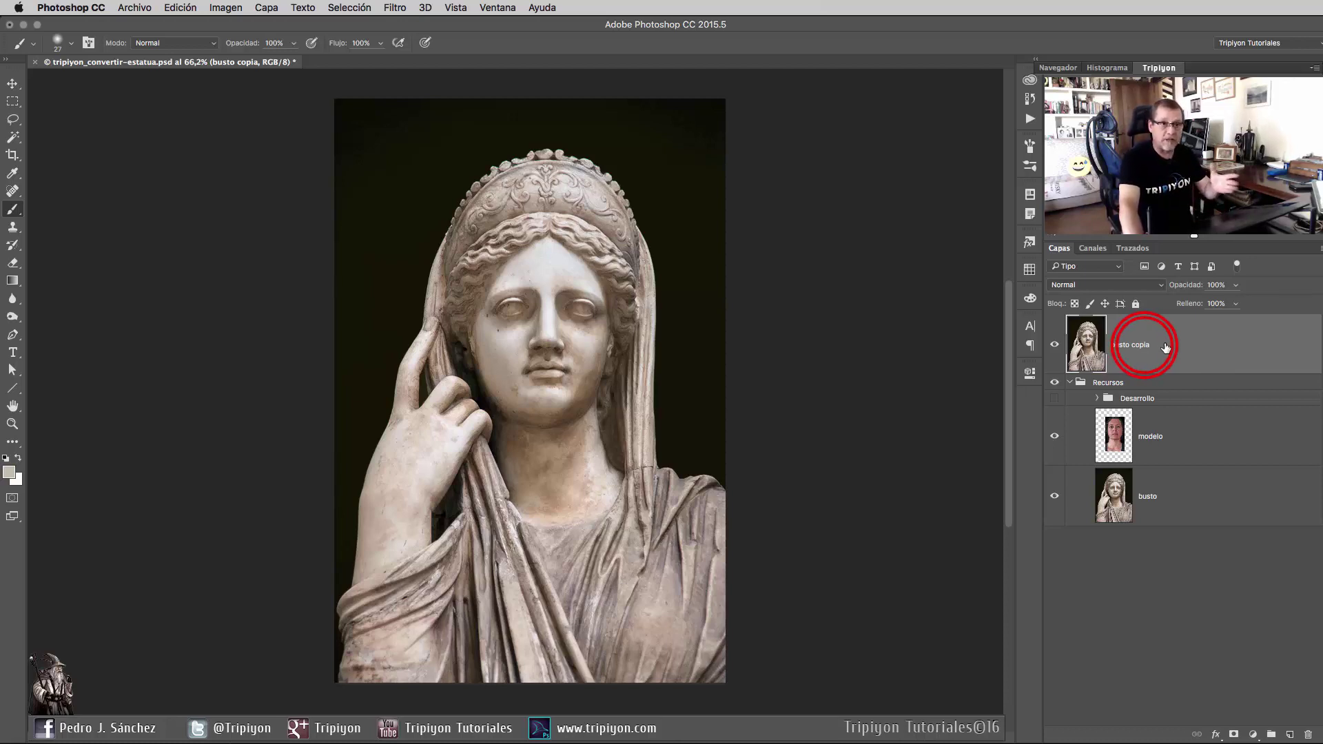
pyautogui.write('fondo')
pyautogui.press('Return')
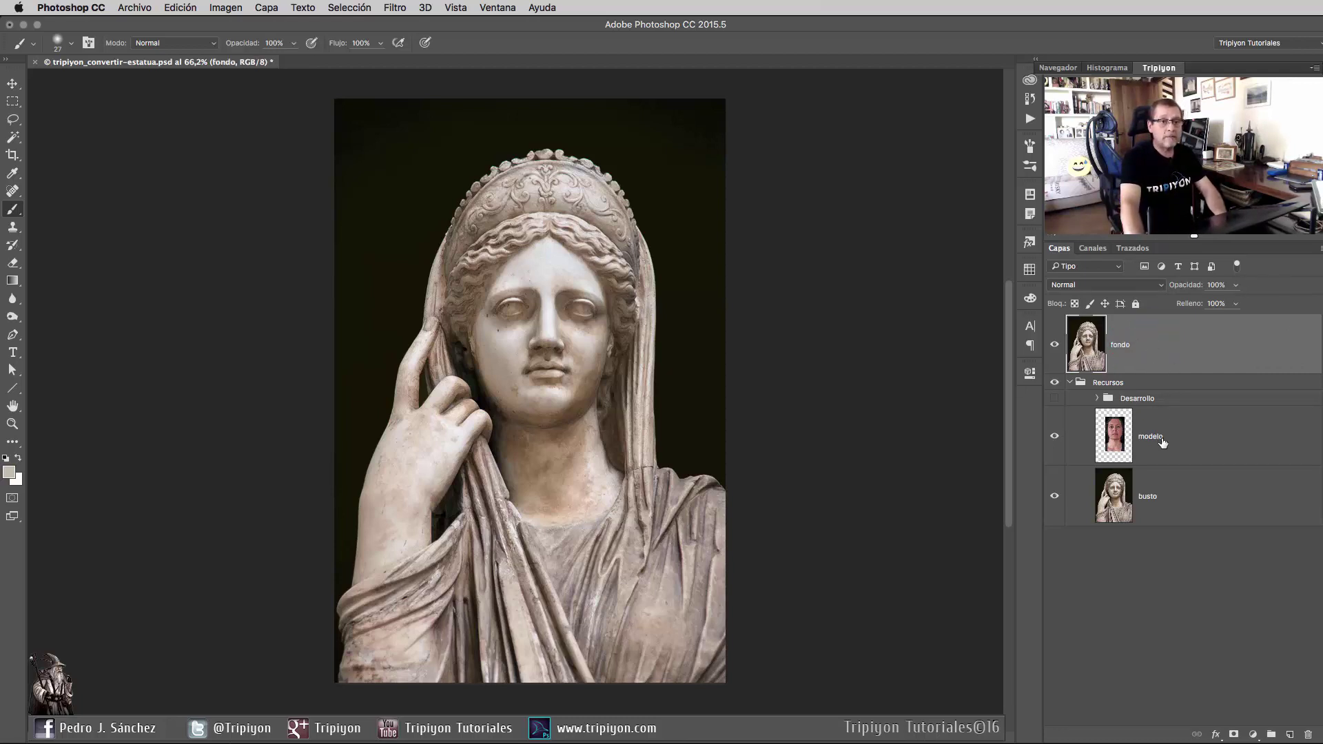
# Hide the fondo layer and make the modelo face layer active.
pyautogui.click(1055, 346)
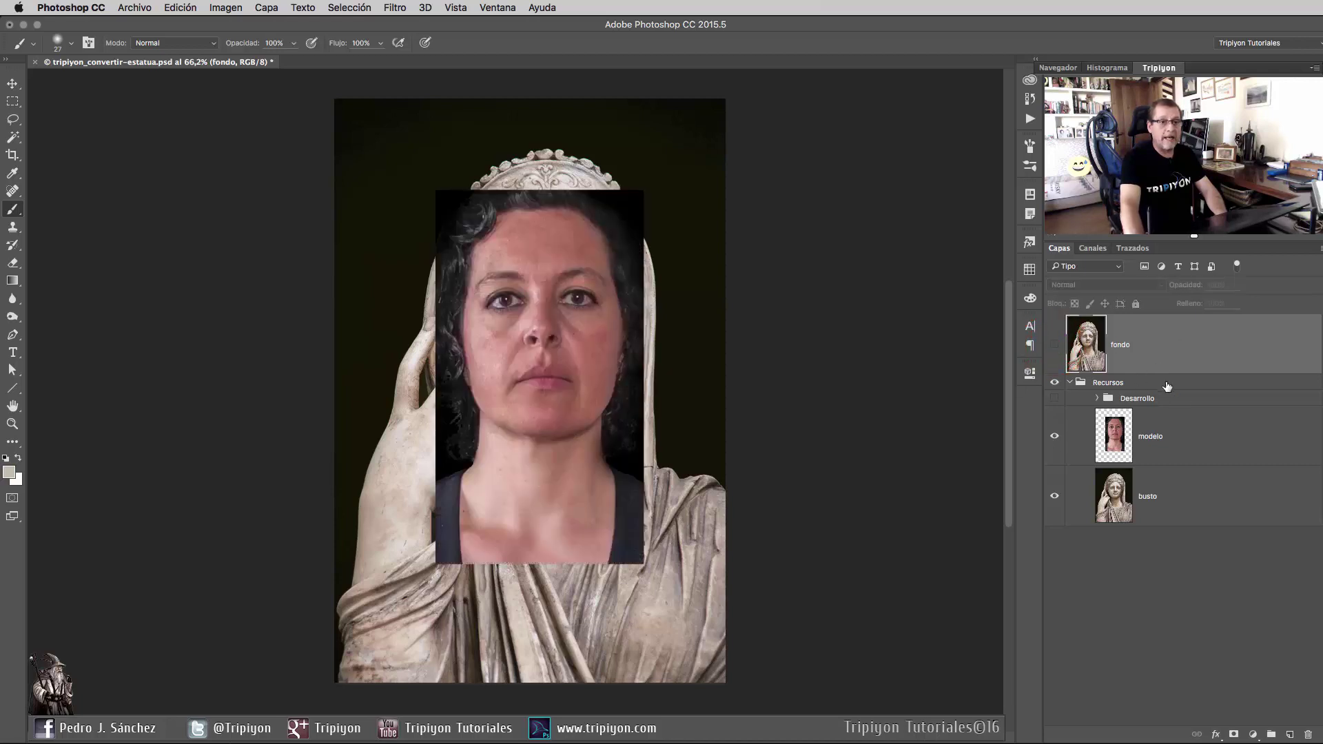
pyautogui.click(1151, 451)
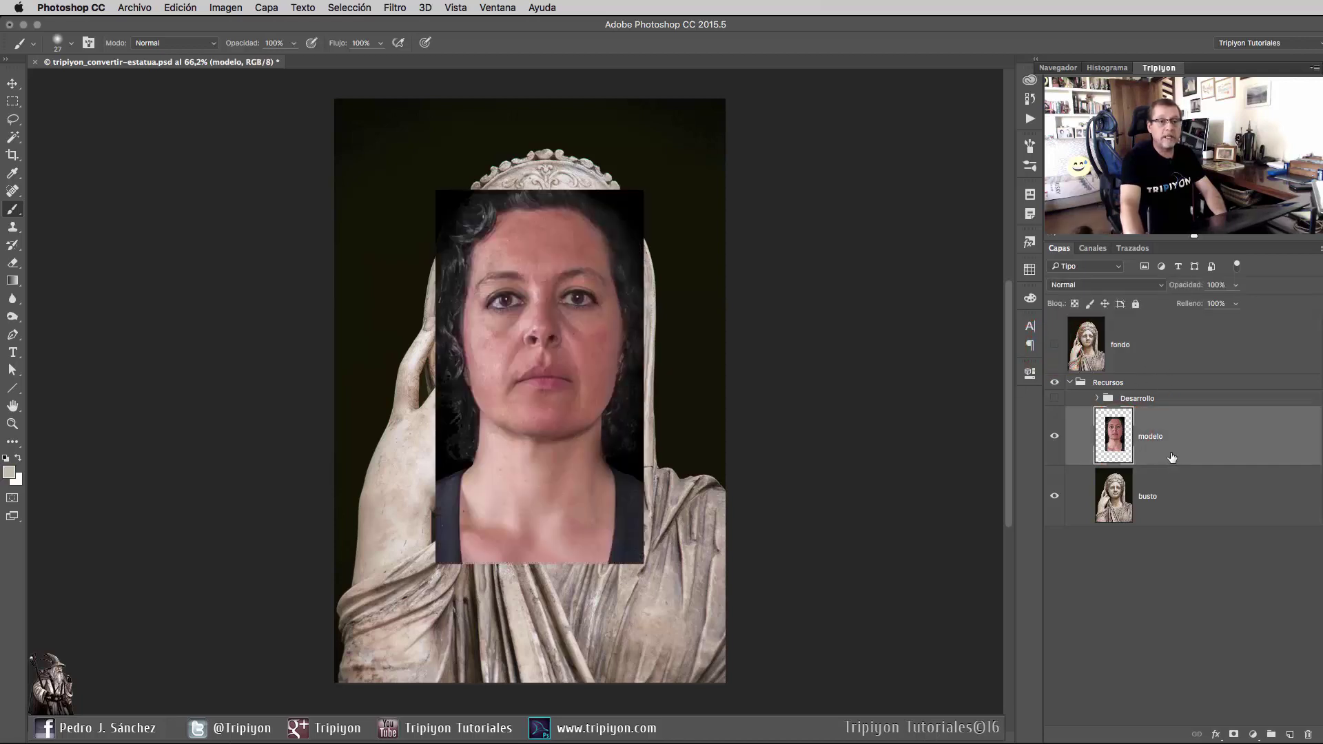
pyautogui.scroll(2, 517, 298)
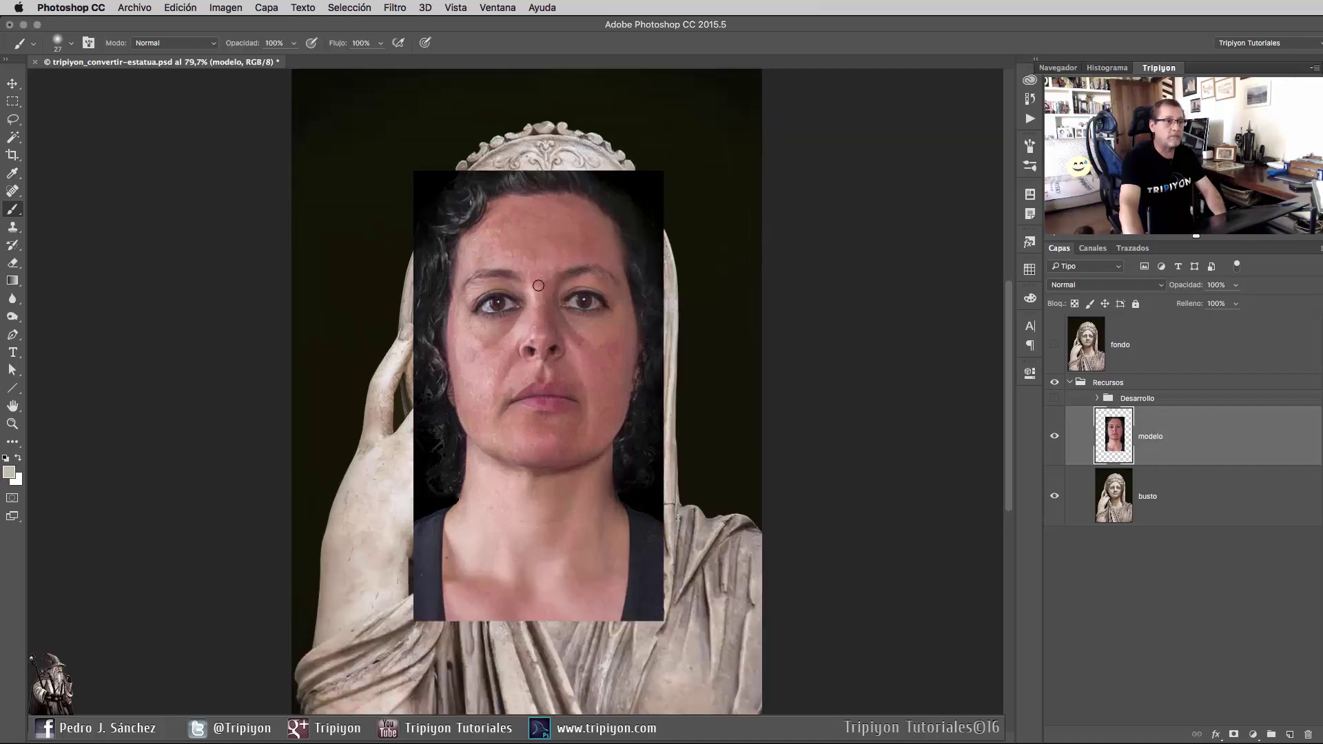
pyautogui.scroll(2, 524, 301)
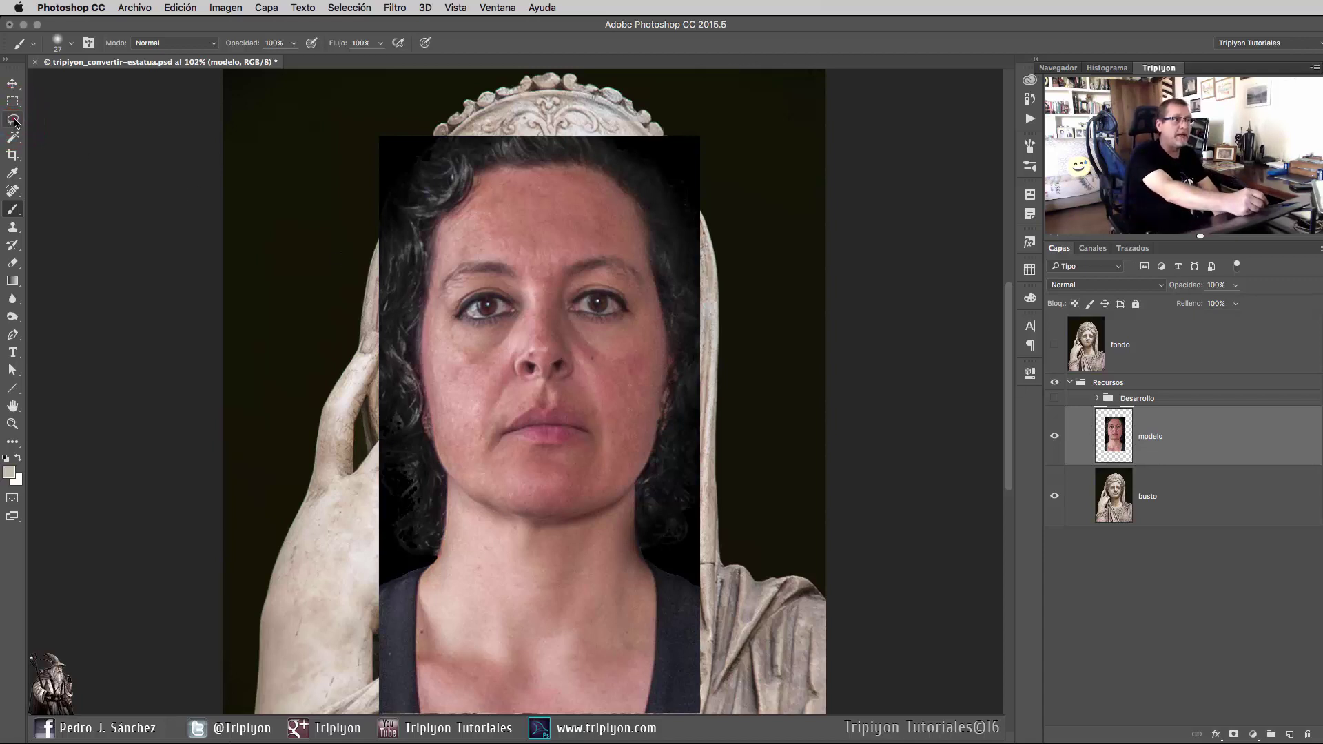
# Lasso the woman's face, add the neck to the selection, and copy it.
pyautogui.press('l')
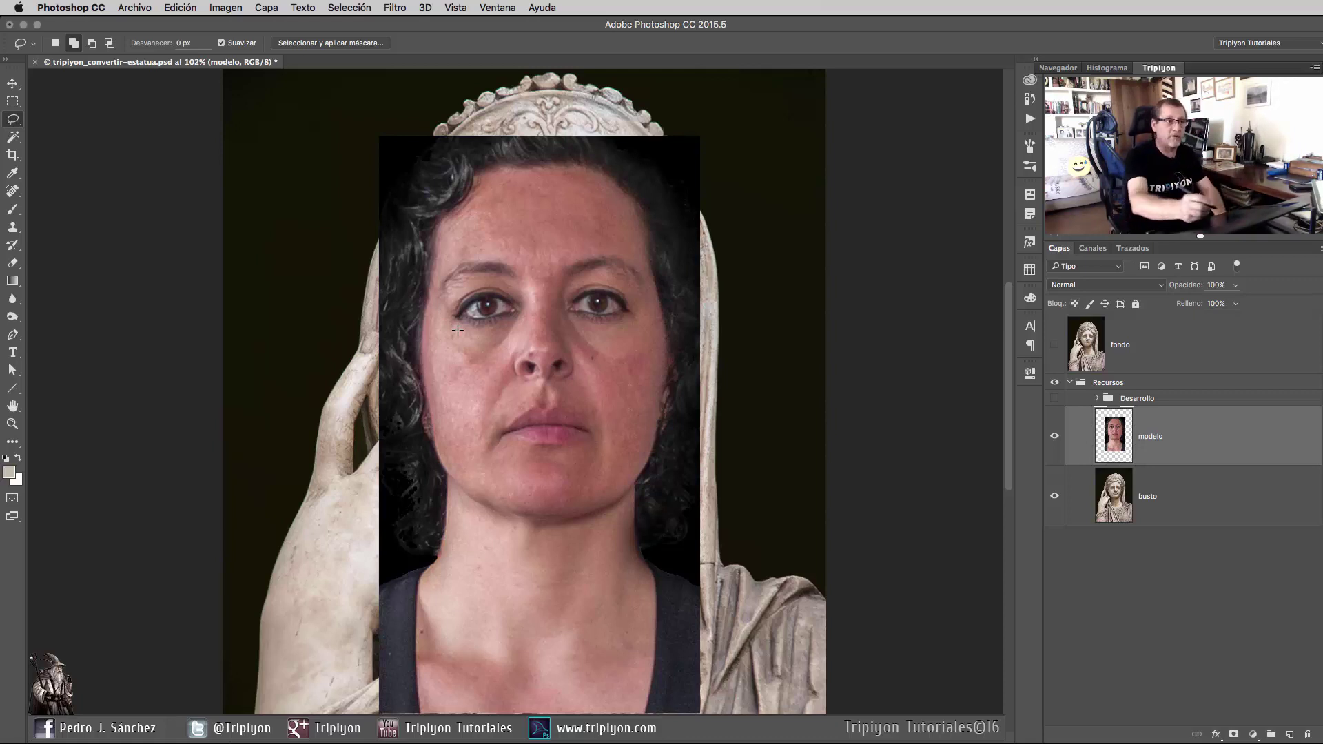
pyautogui.moveTo(424, 338); pyautogui.dragTo(575, 186)
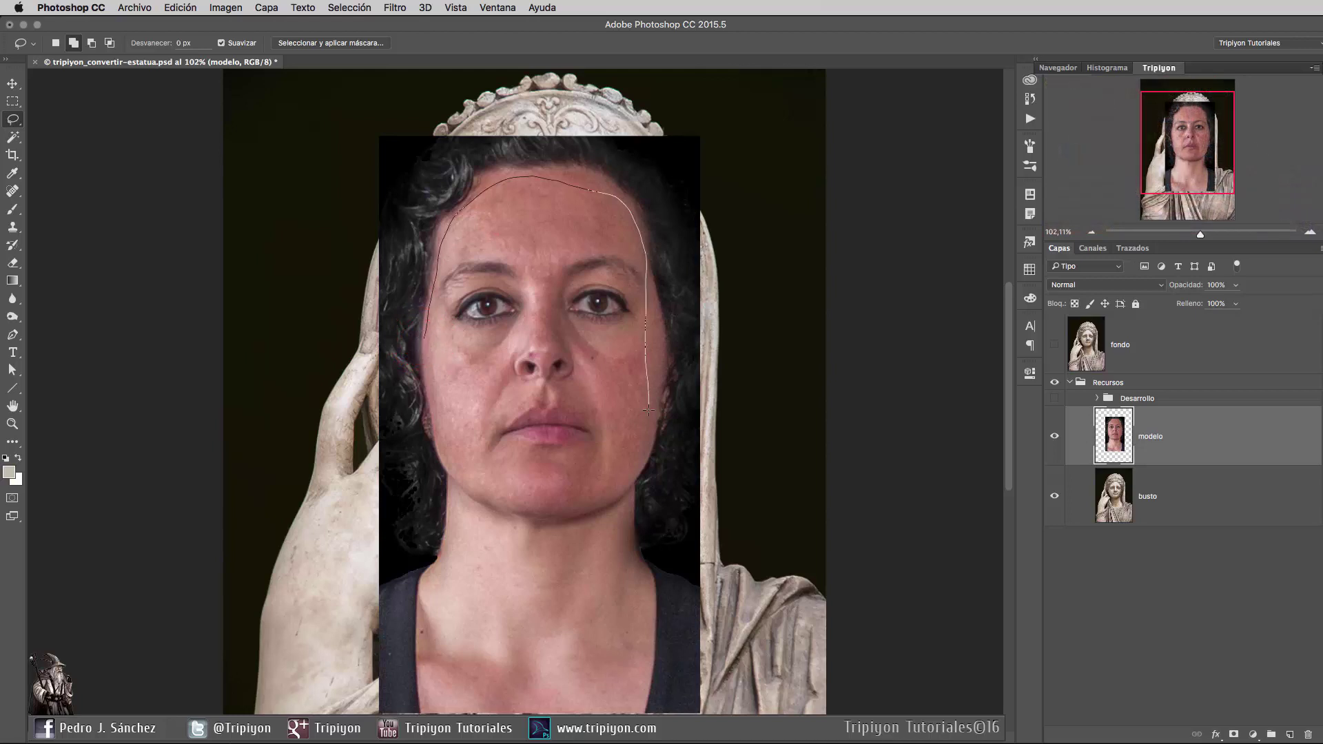
pyautogui.moveTo(427, 415); pyautogui.dragTo(425, 399)
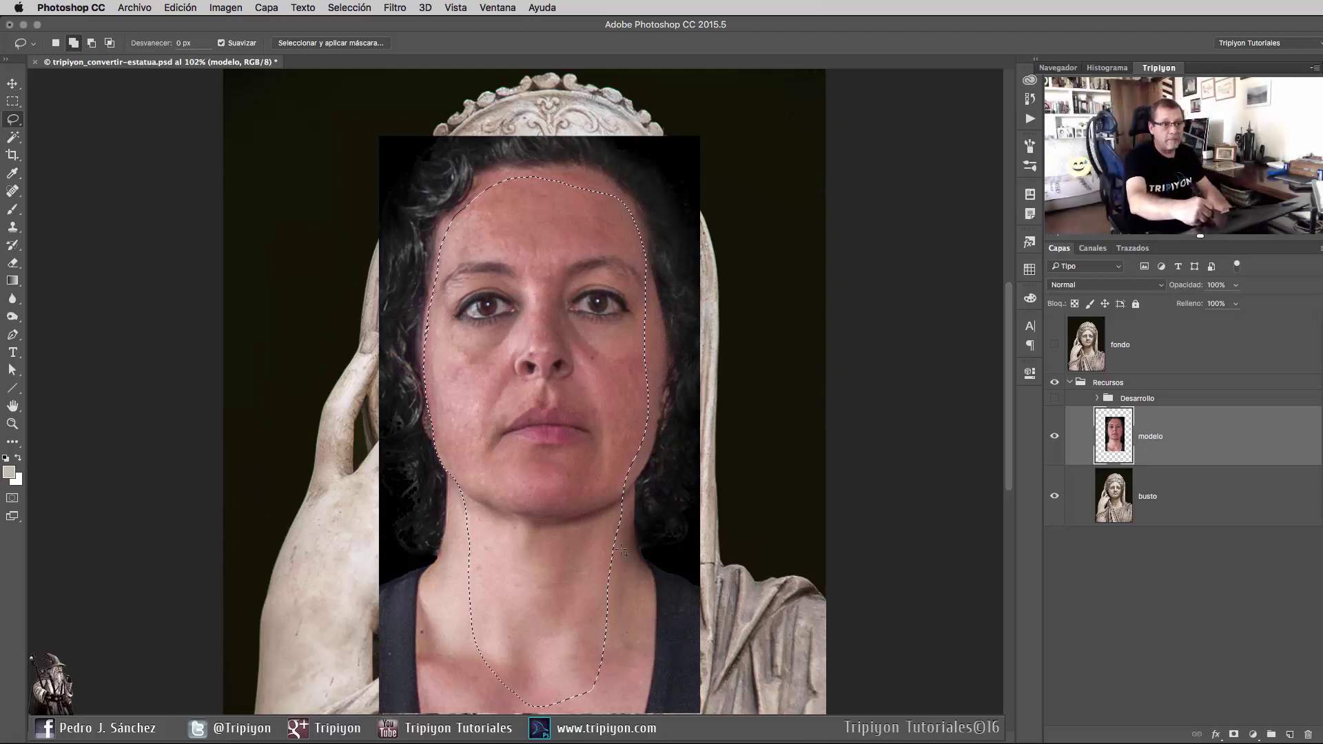
pyautogui.press('shift')
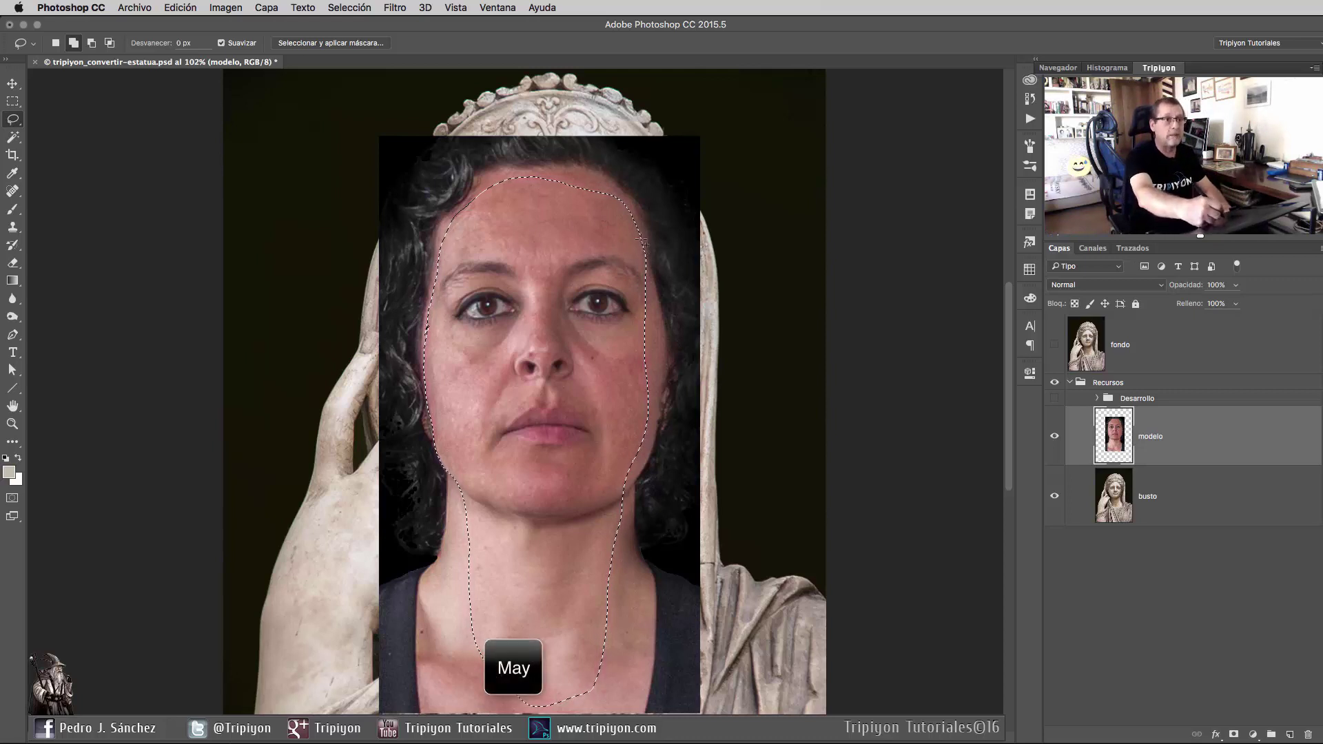
pyautogui.moveTo(648, 256); pyautogui.dragTo(661, 388)
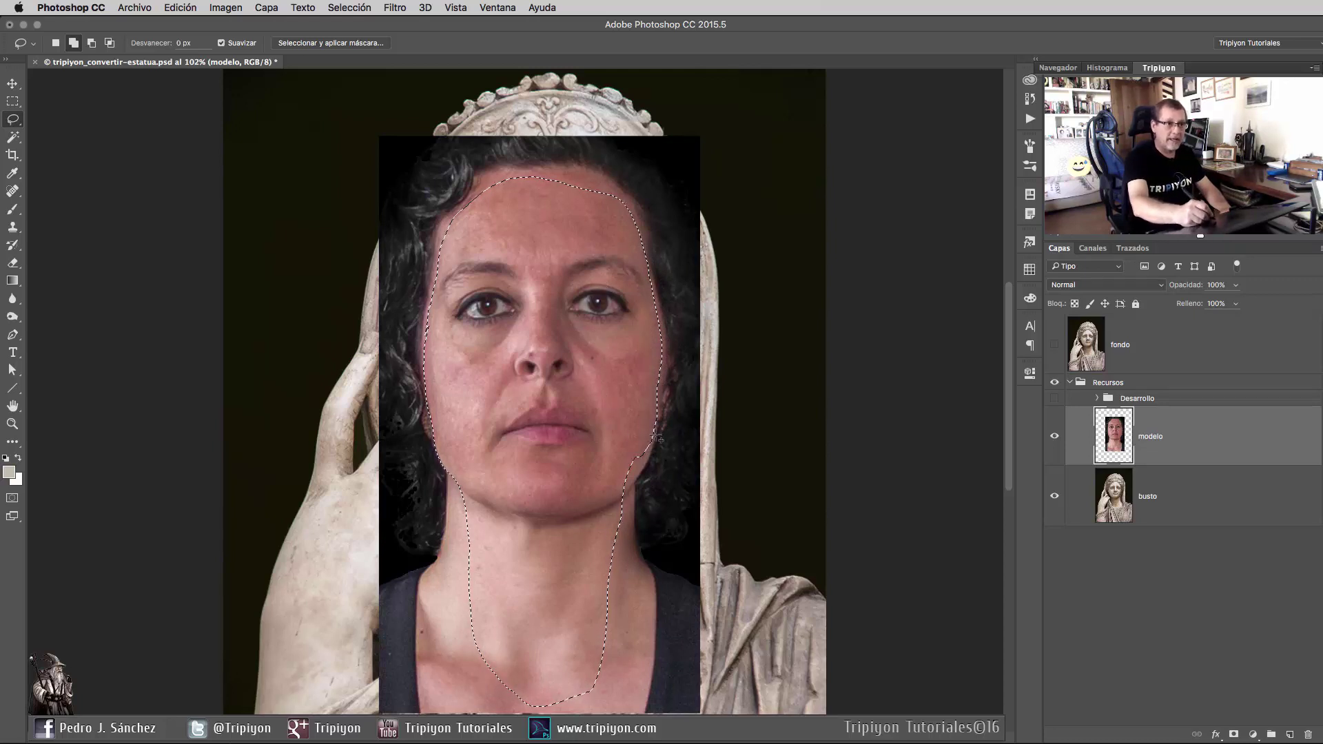
pyautogui.moveTo(632, 542); pyautogui.dragTo(619, 483)
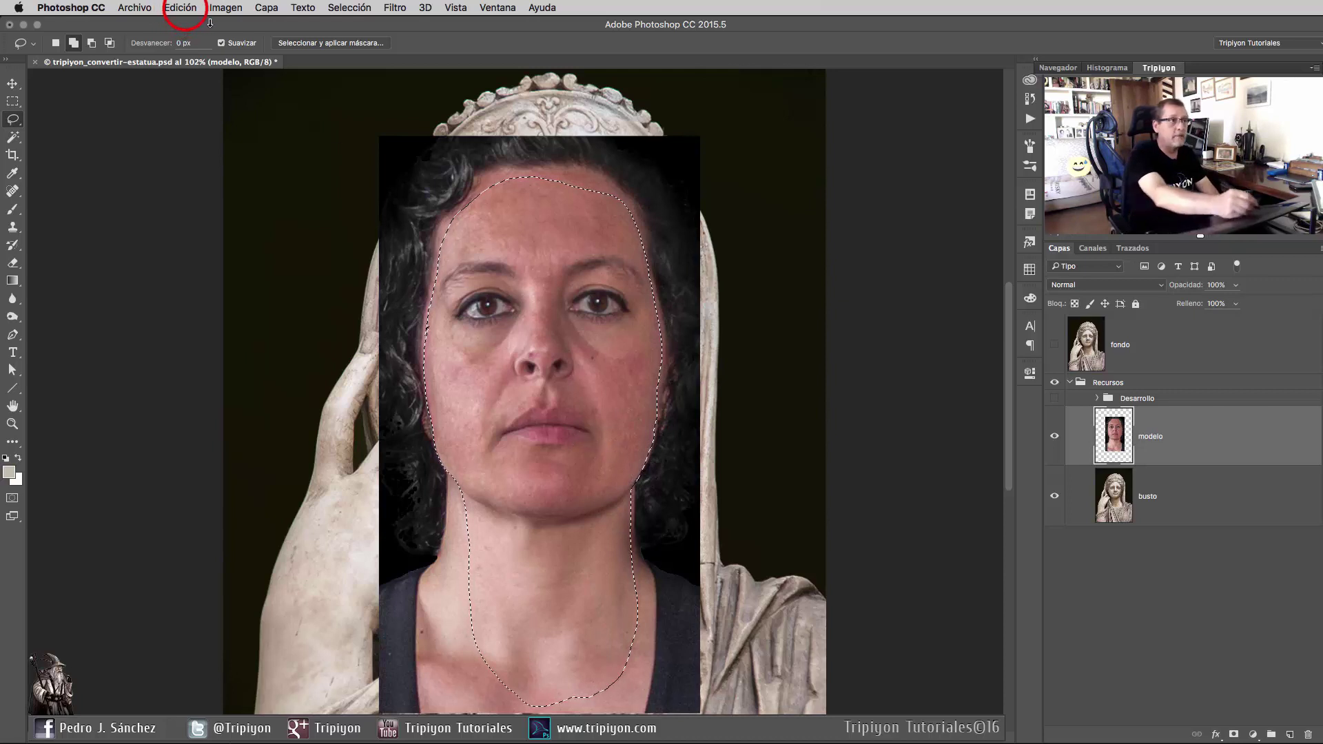
pyautogui.click(180, 7)
pyautogui.press('super+c')
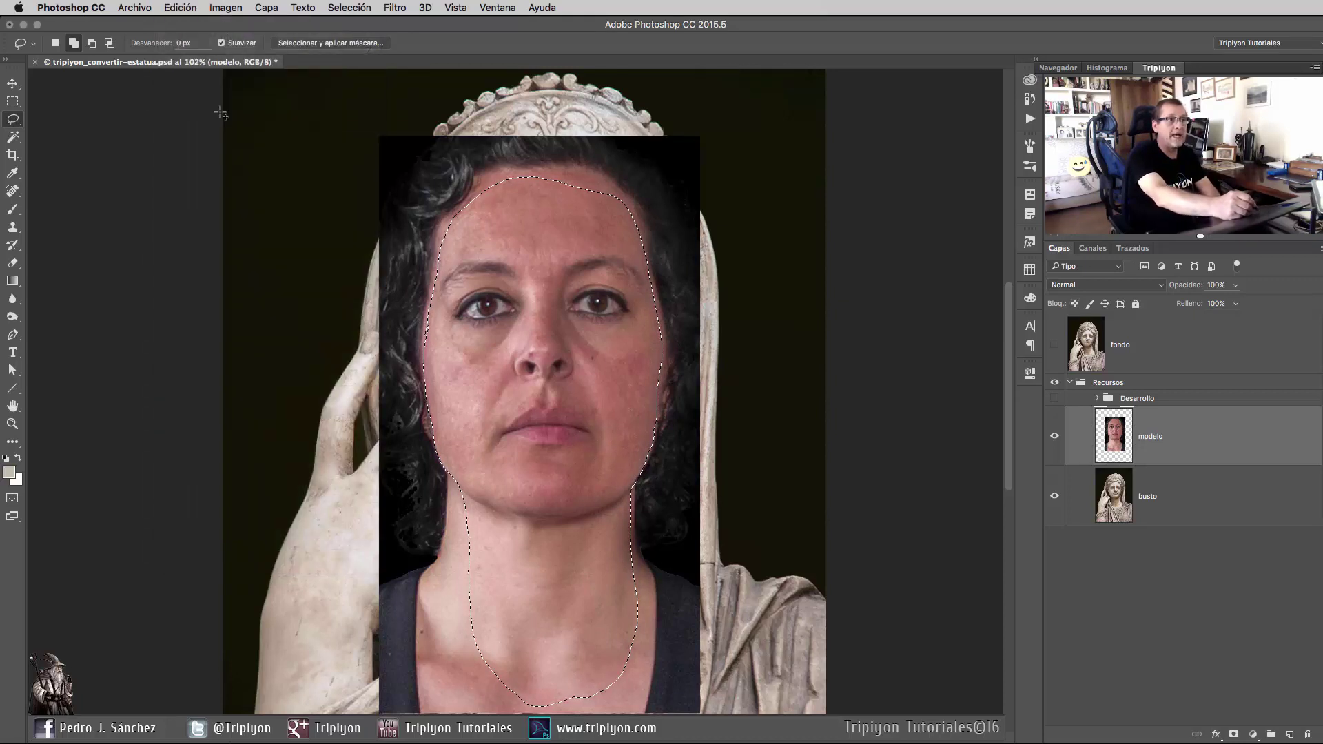
# Select and show fondo again, and collapse the Recursos group.
pyautogui.click(1179, 345)
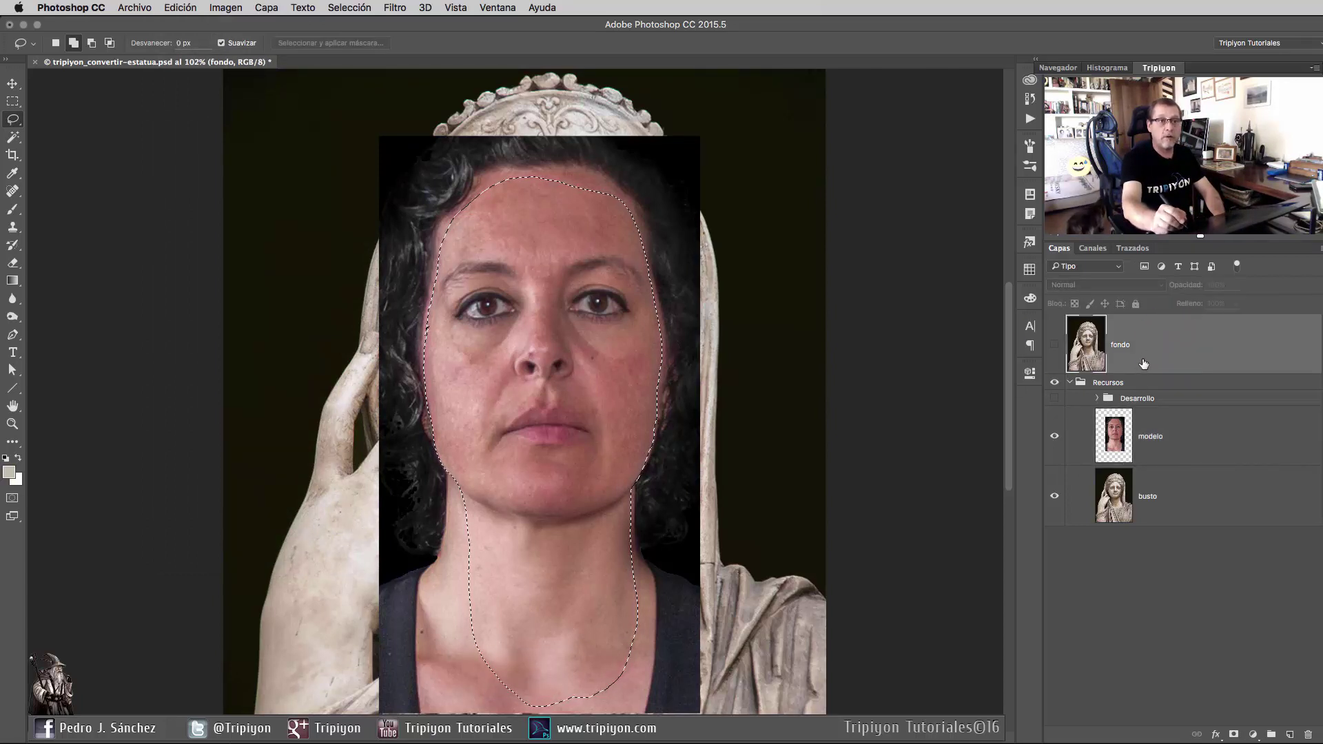
pyautogui.click(1055, 345)
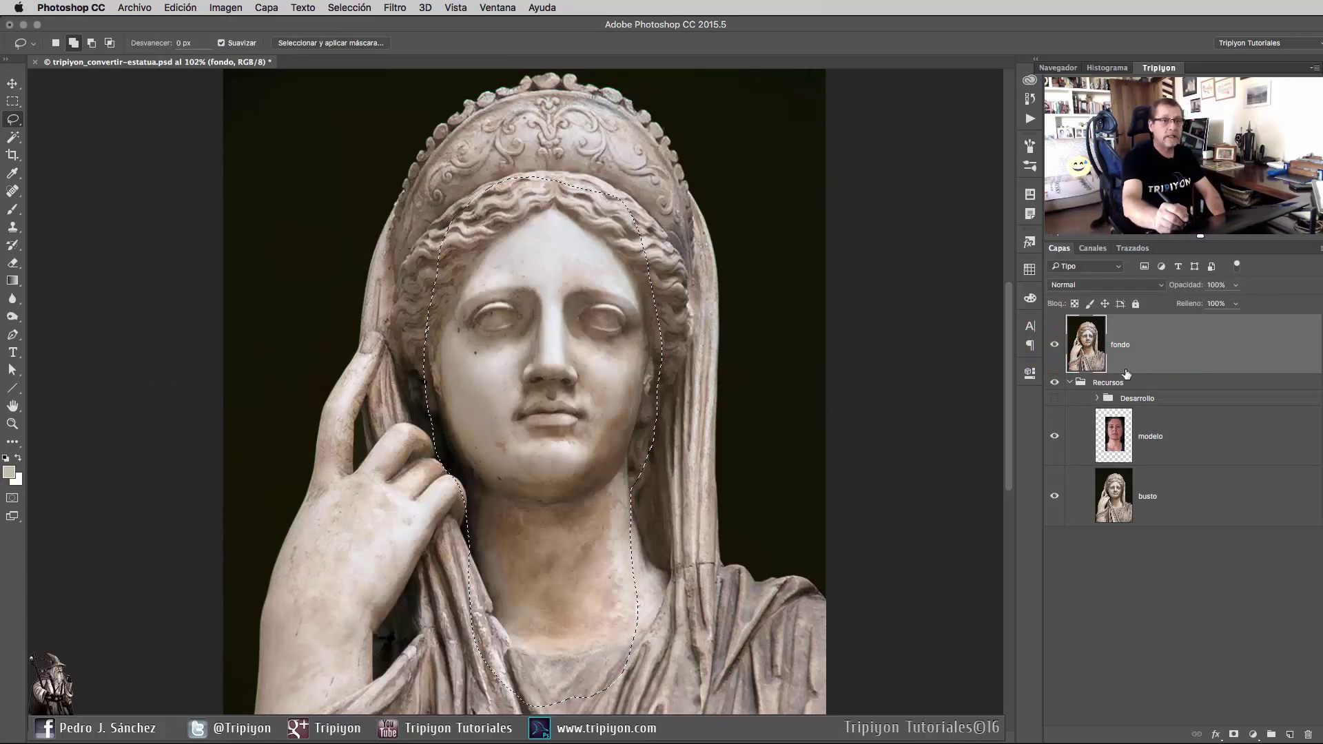
pyautogui.click(1070, 382)
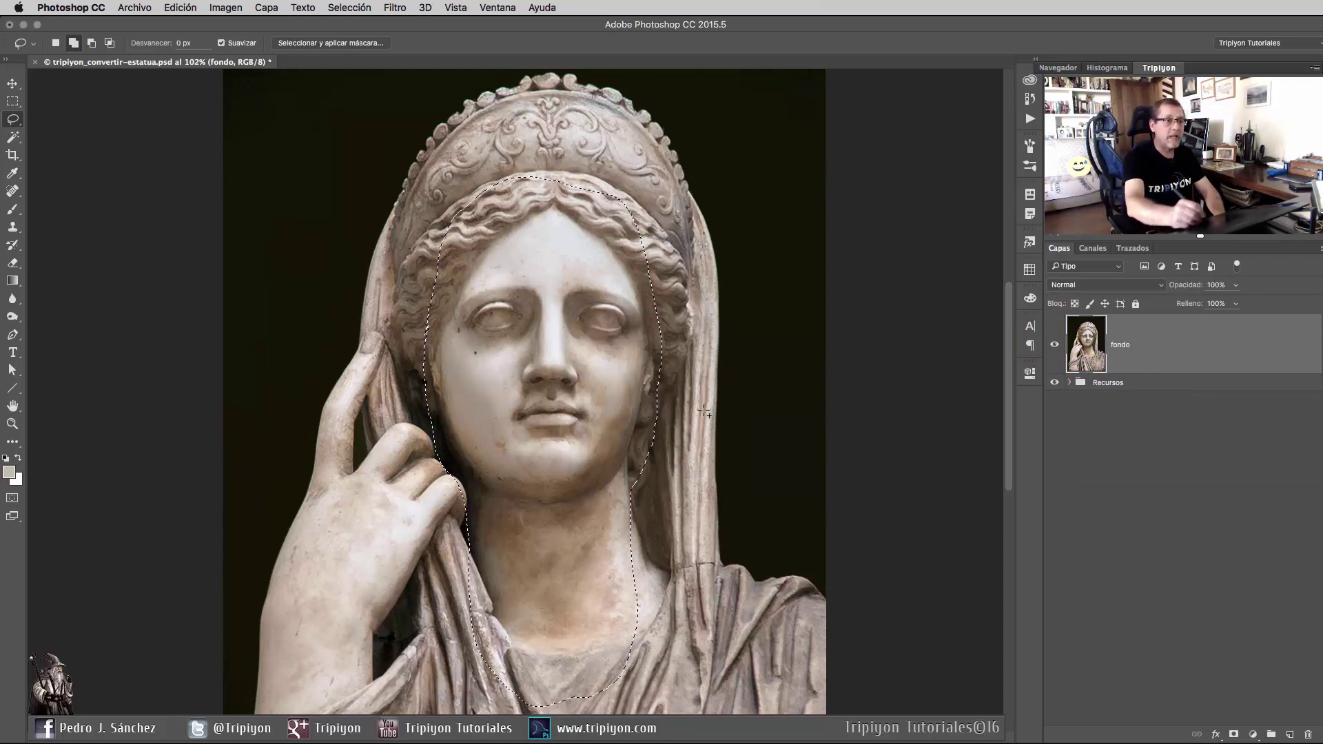
pyautogui.click(180, 8)
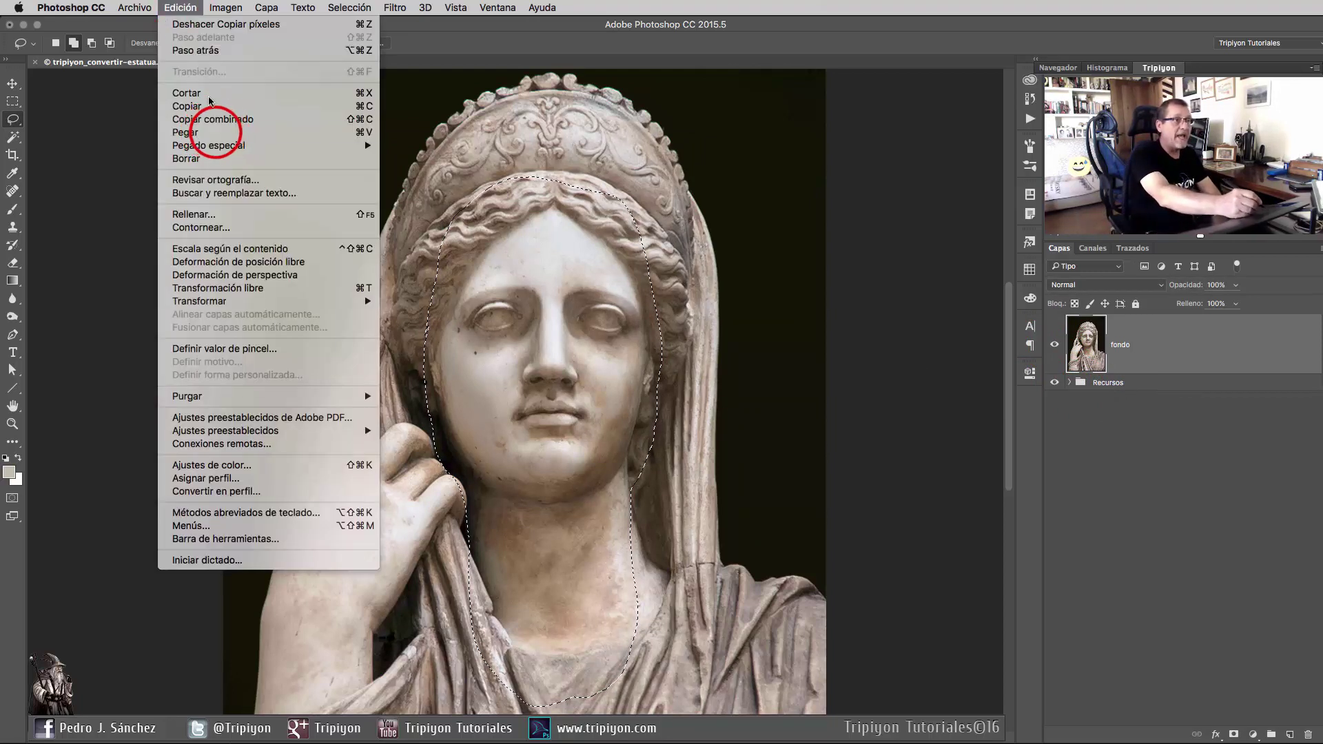
# Paste the face as Capa 1 at 50% opacity and line it up over the statue's face.
pyautogui.click(216, 135)
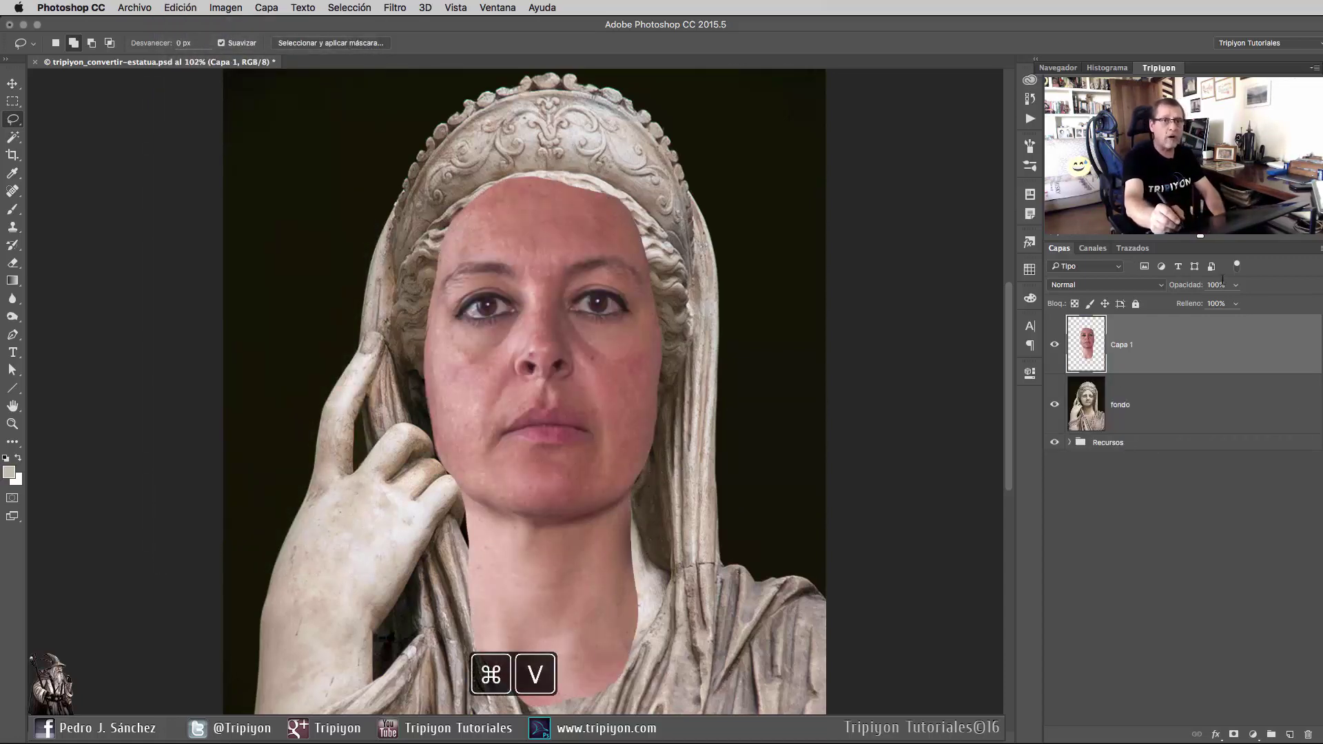
pyautogui.moveTo(1196, 285)
pyautogui.mouseDown()
pyautogui.moveTo(1170, 289)
pyautogui.moveTo(1165, 317)
pyautogui.mouseUp()
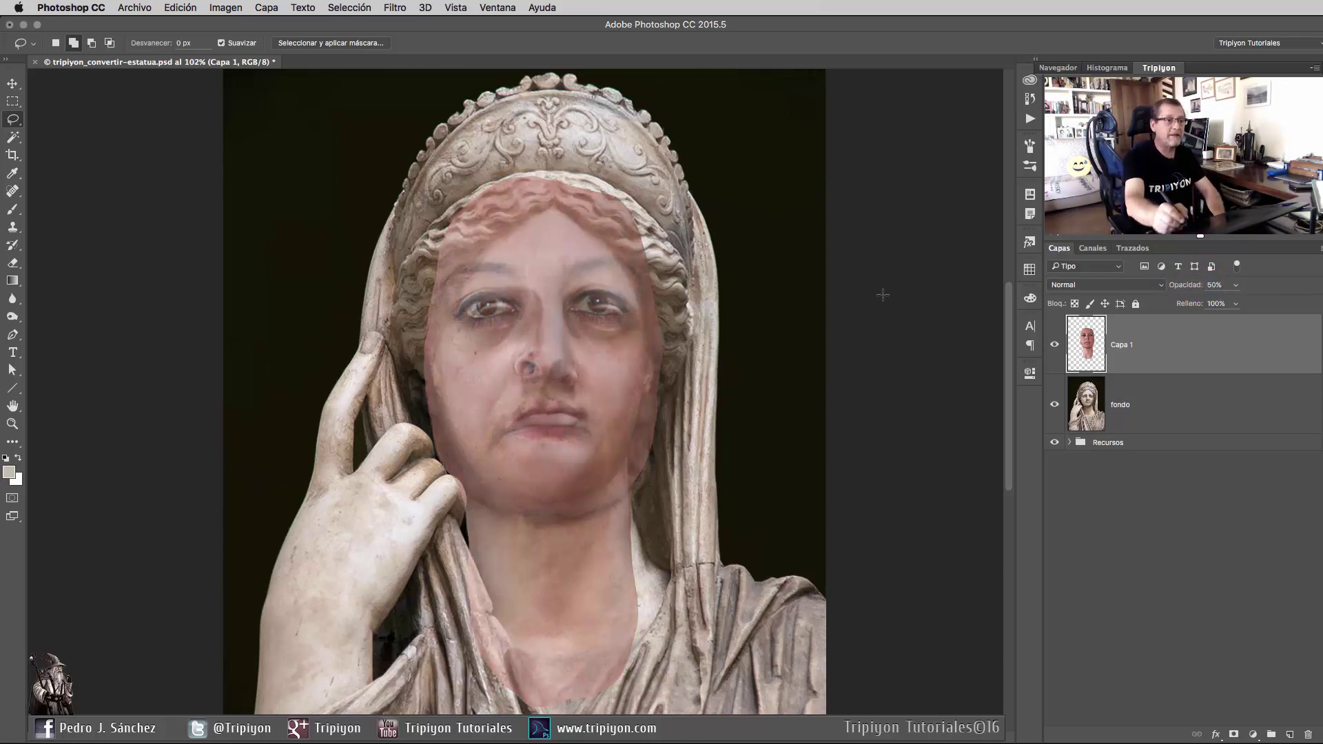
pyautogui.scroll(-3, 675, 448)
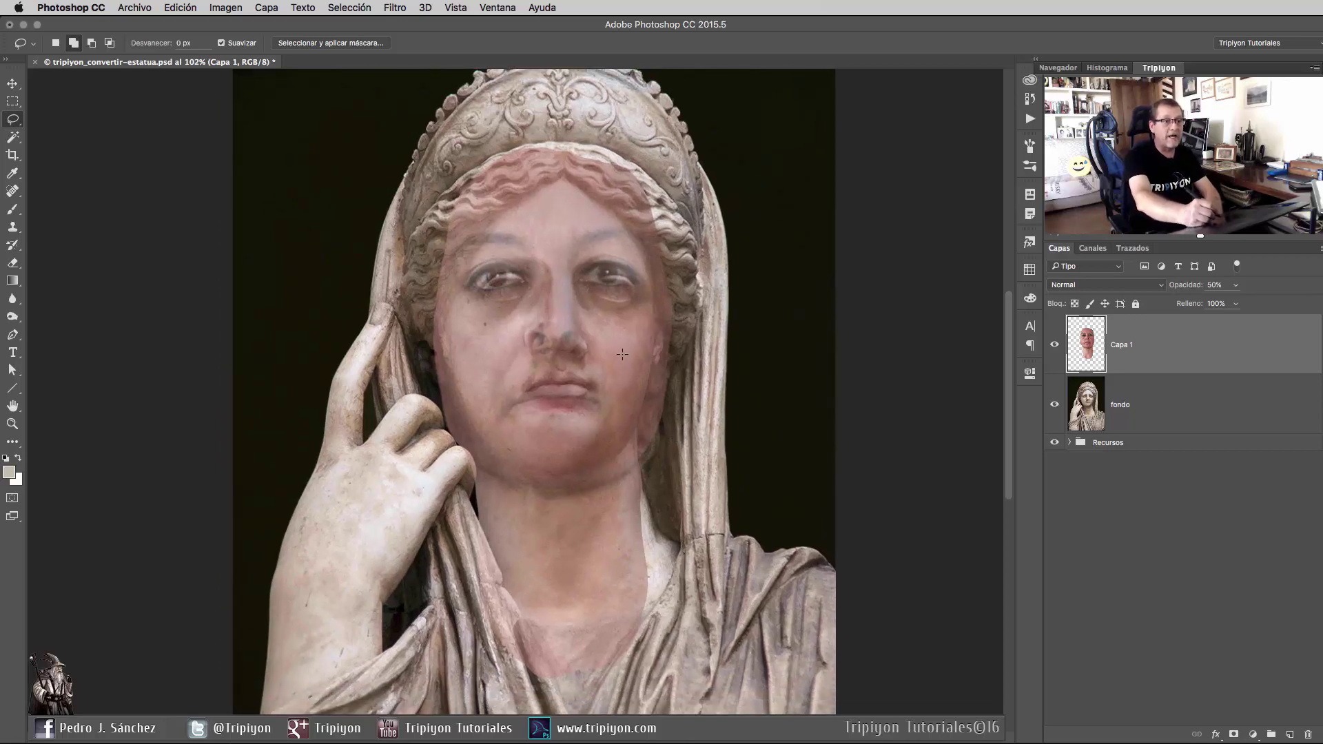
pyautogui.moveTo(600, 317); pyautogui.dragTo(604, 350)
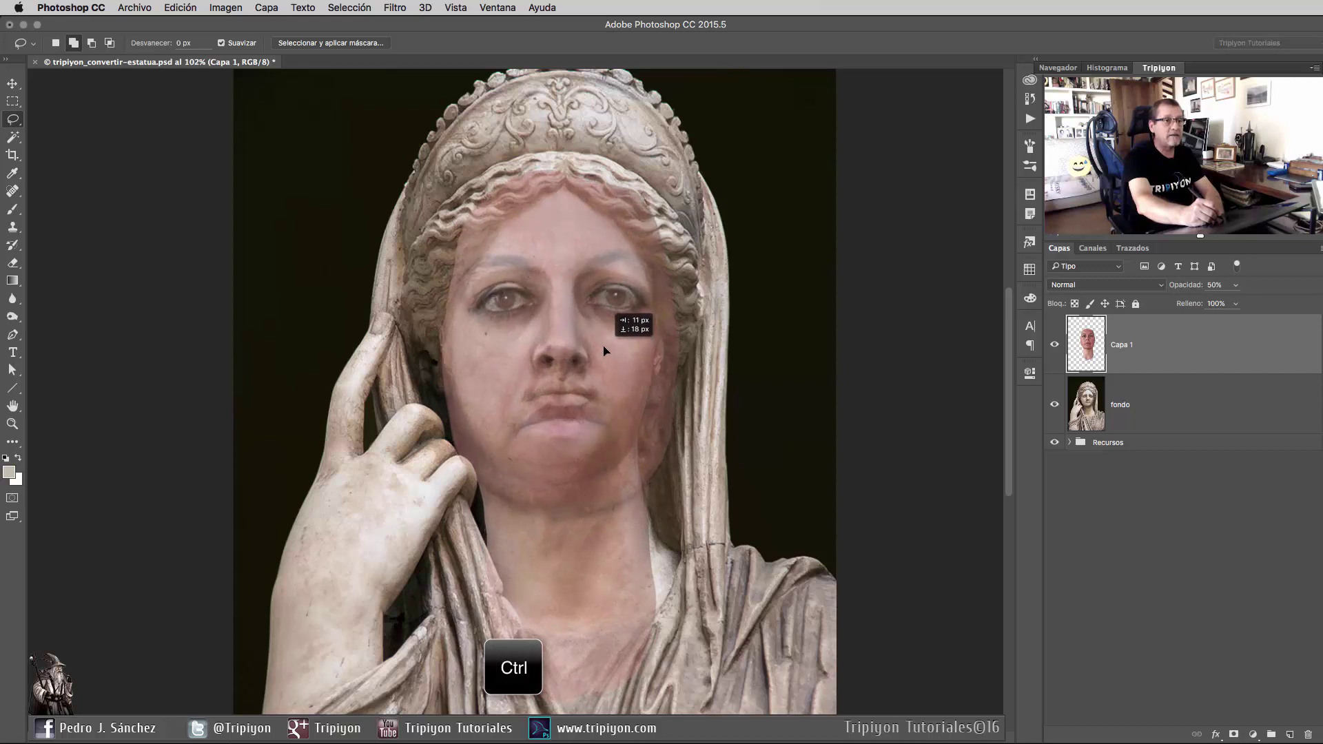
pyautogui.moveTo(646, 340); pyautogui.dragTo(634, 371)
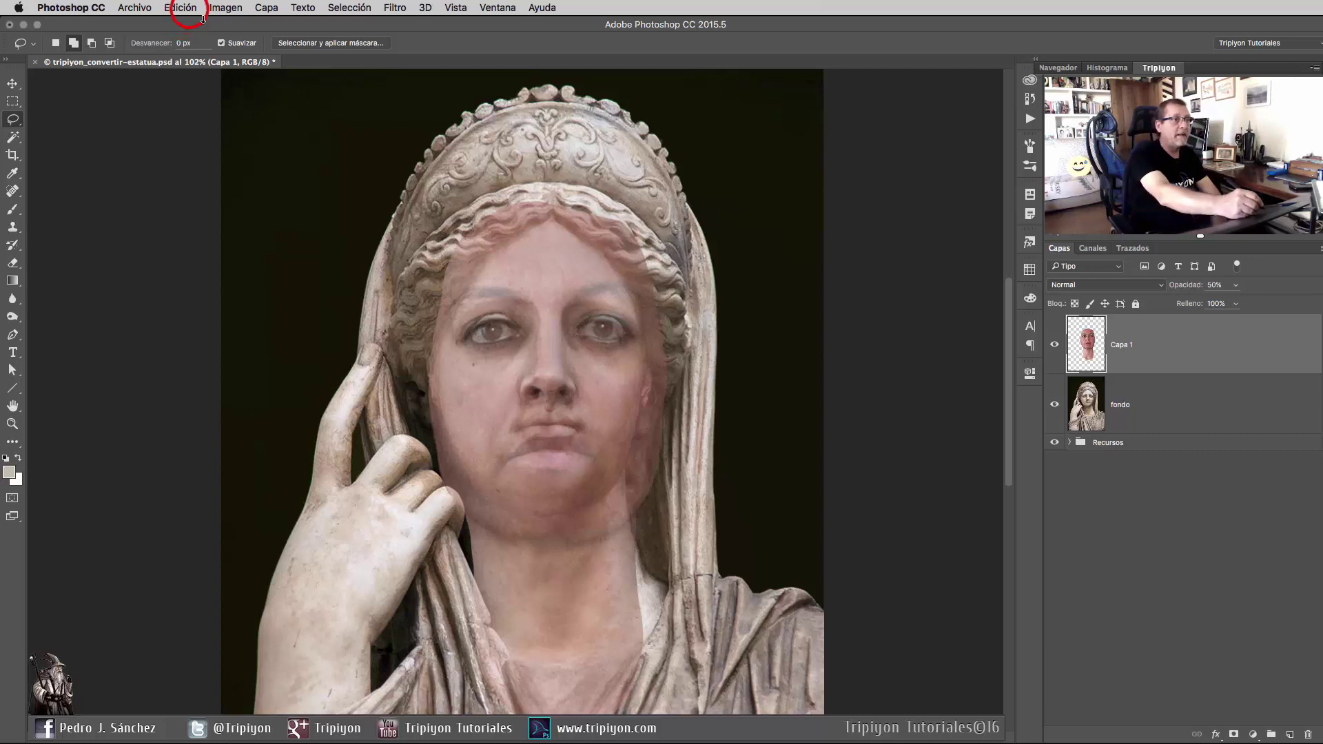
# Free-transform the face, shrinking it to about 95% and nudging it up and right.
pyautogui.click(181, 7)
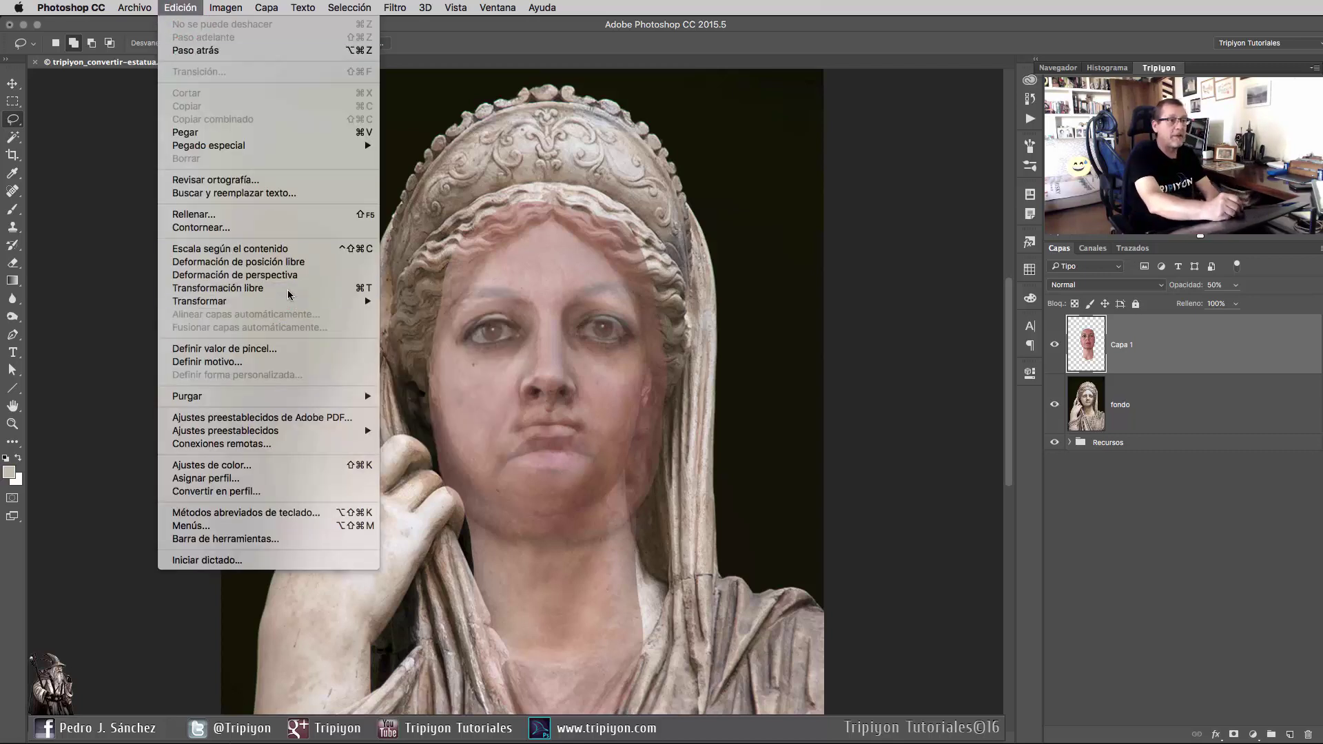
pyautogui.press('super+t')
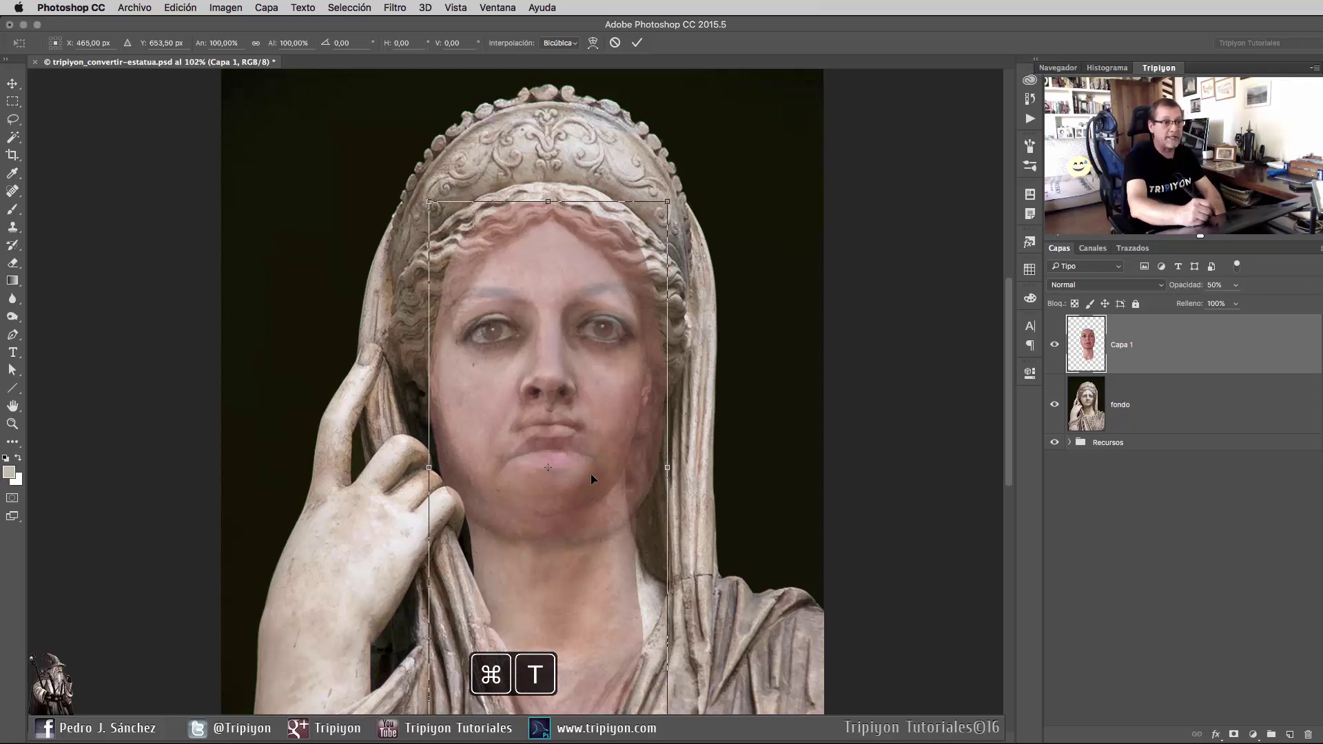
pyautogui.moveTo(642, 473); pyautogui.dragTo(639, 416)
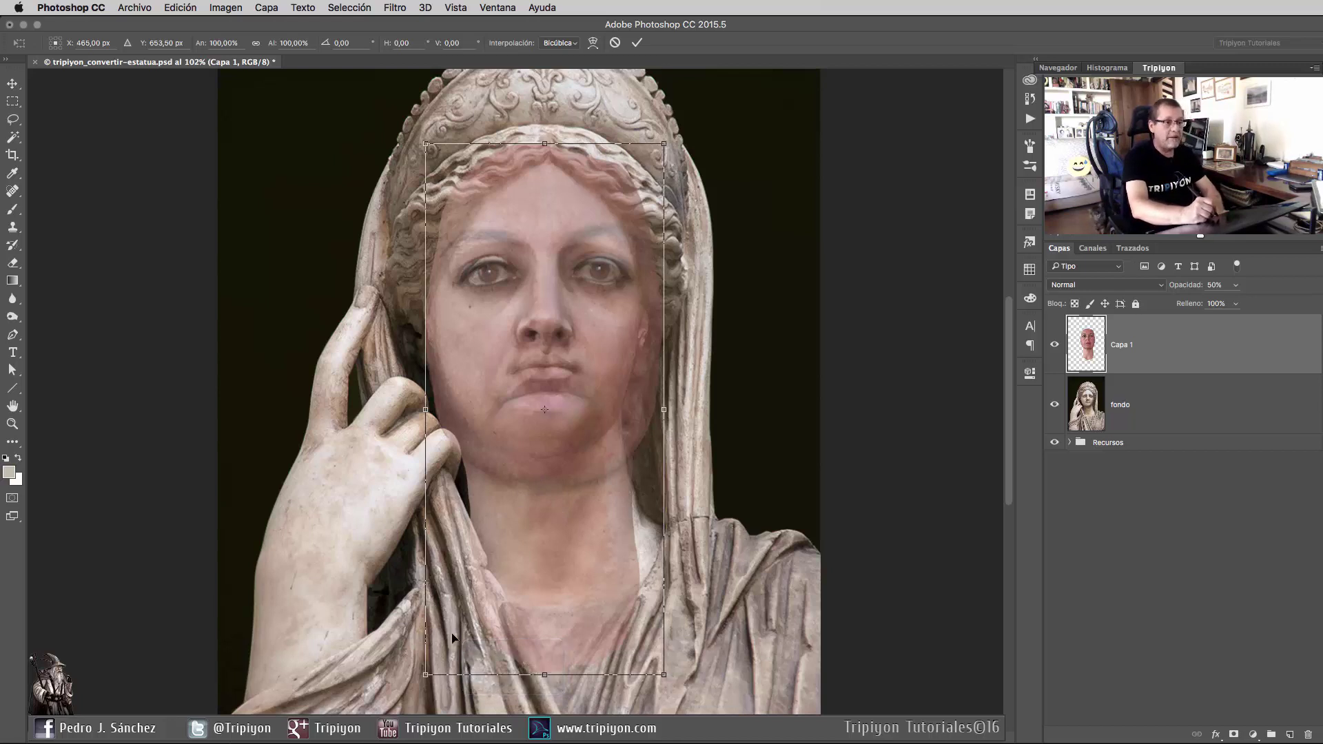
pyautogui.moveTo(425, 675); pyautogui.dragTo(443, 629)
pyautogui.moveTo(566, 542); pyautogui.dragTo(562, 519)
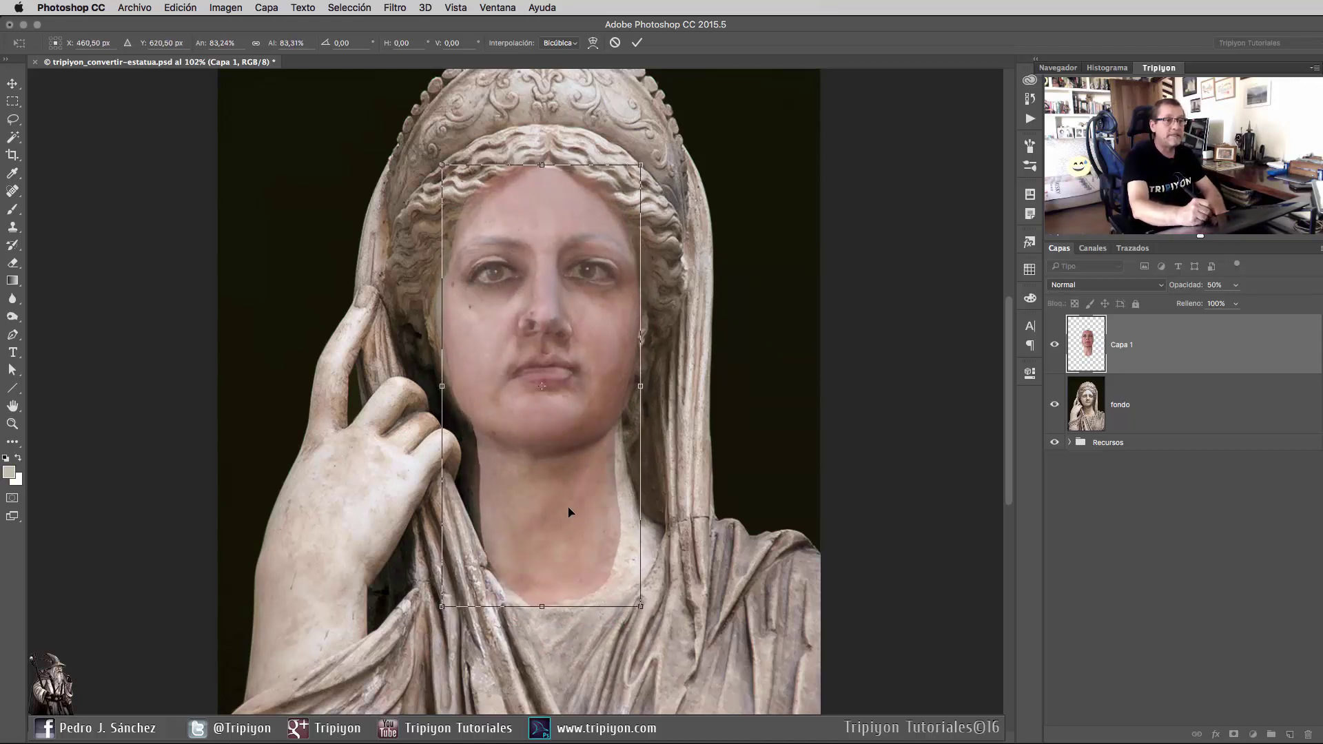
pyautogui.hotkey('shift', 'Up')
pyautogui.press('Right')
pyautogui.press('Right')
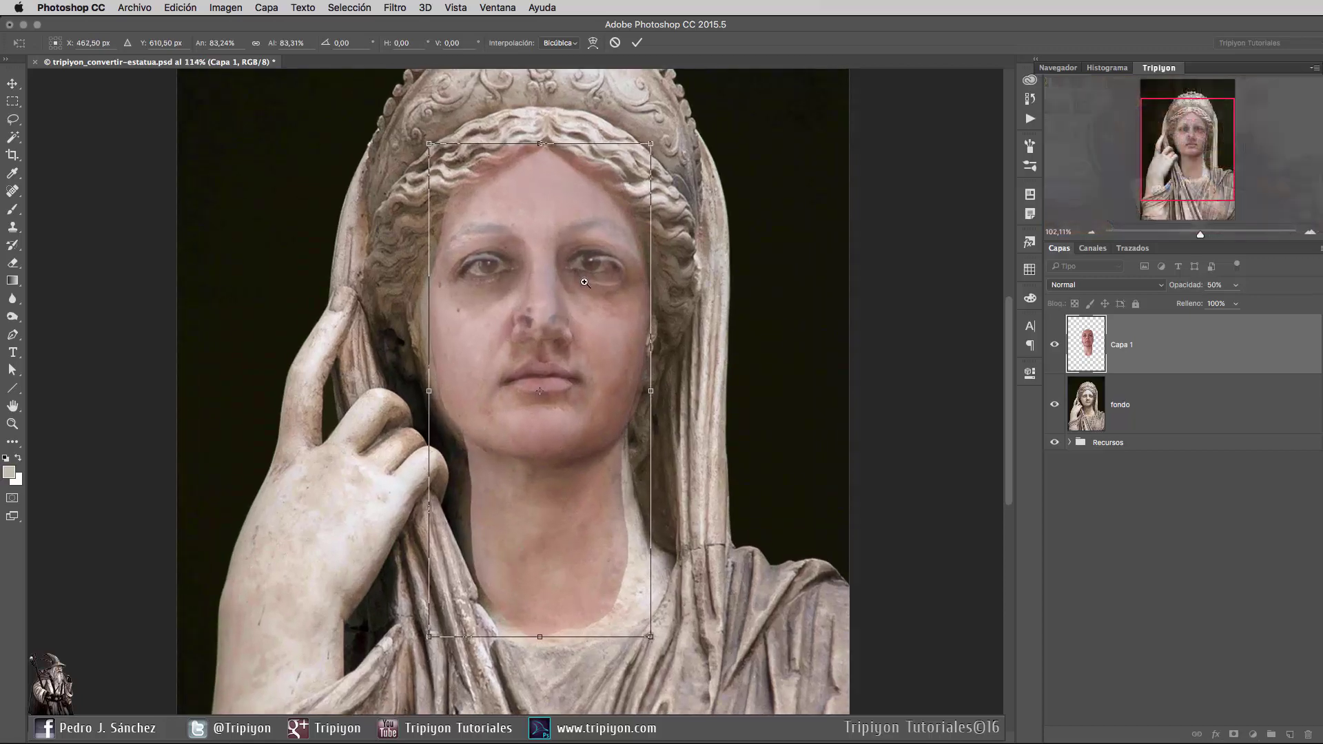
pyautogui.scroll(2, 551, 478)
pyautogui.press('Right')
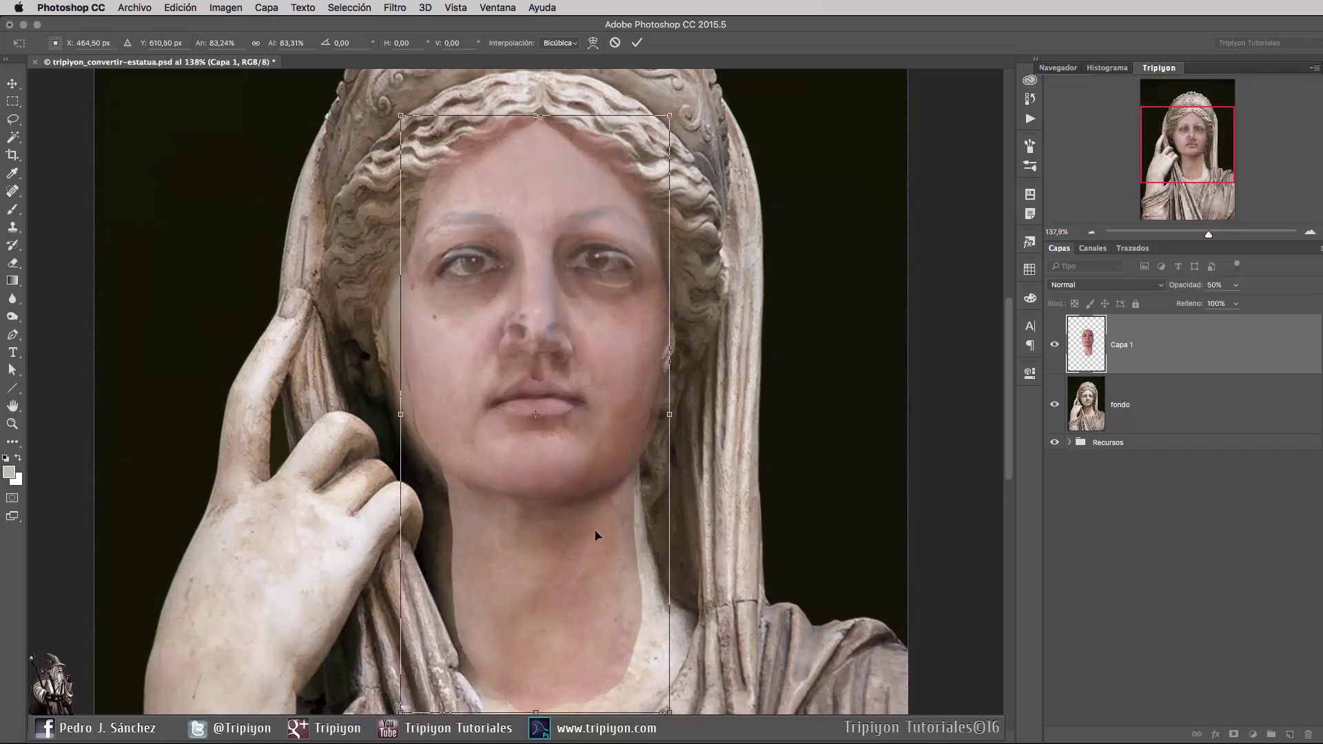
pyautogui.press('Right')
pyautogui.scroll(-3, 610, 447)
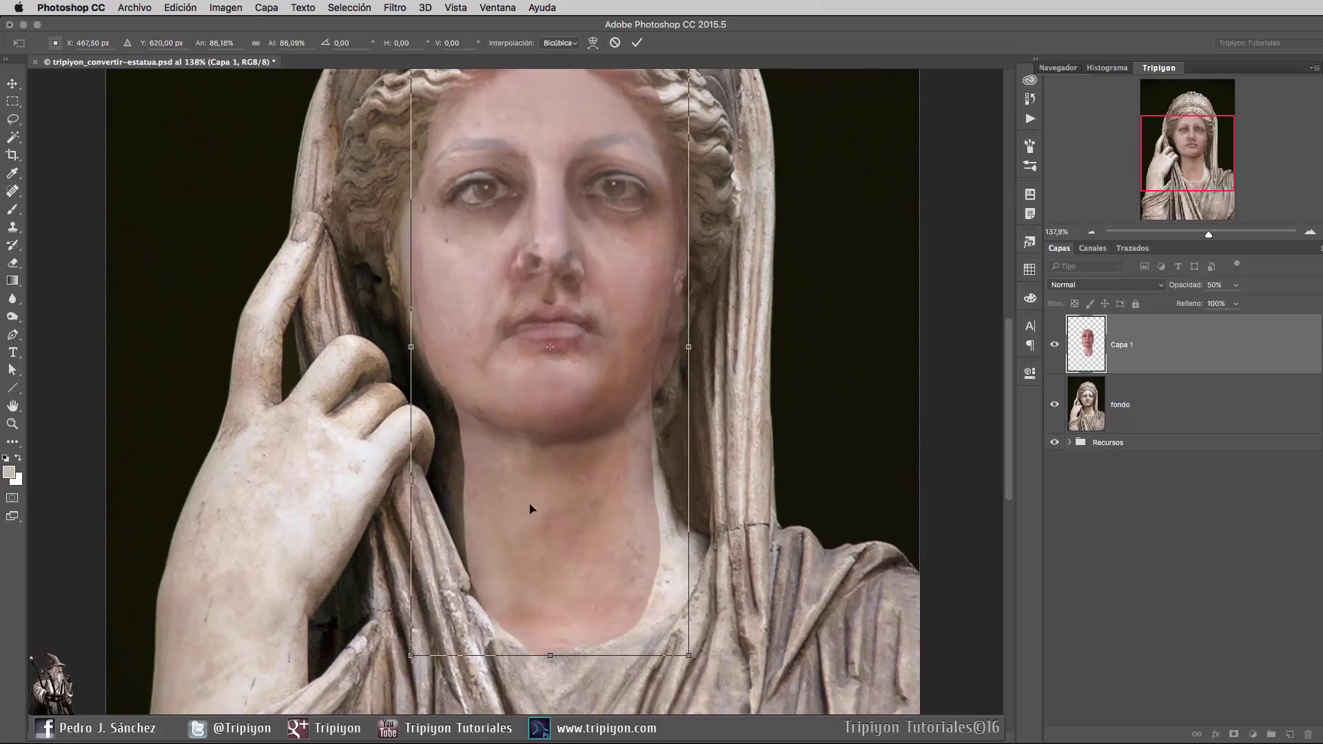
# Rescale the face to about 87.55%, tilt and lower it onto the chin, then restore 100% opacity.
pyautogui.moveTo(417, 636); pyautogui.dragTo(407, 666)
pyautogui.press('Right')
pyautogui.press('Right')
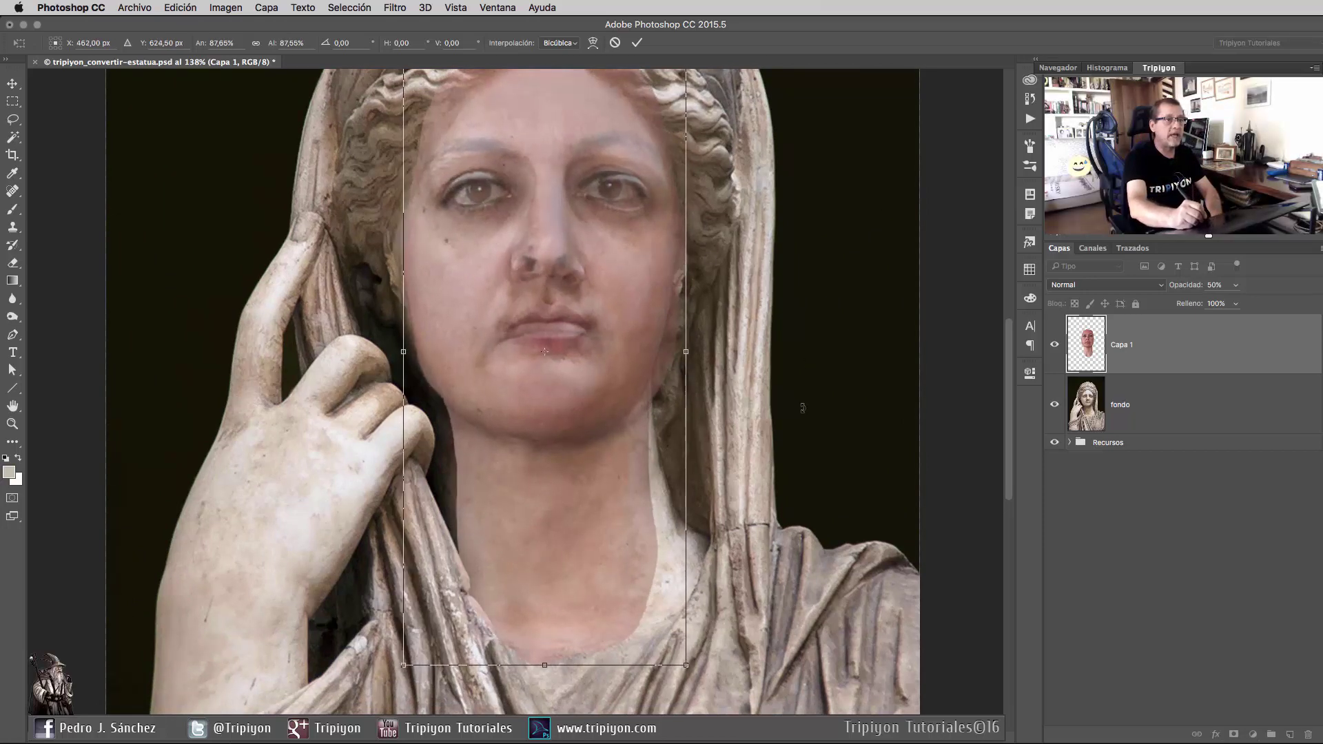
pyautogui.moveTo(803, 408); pyautogui.dragTo(803, 411)
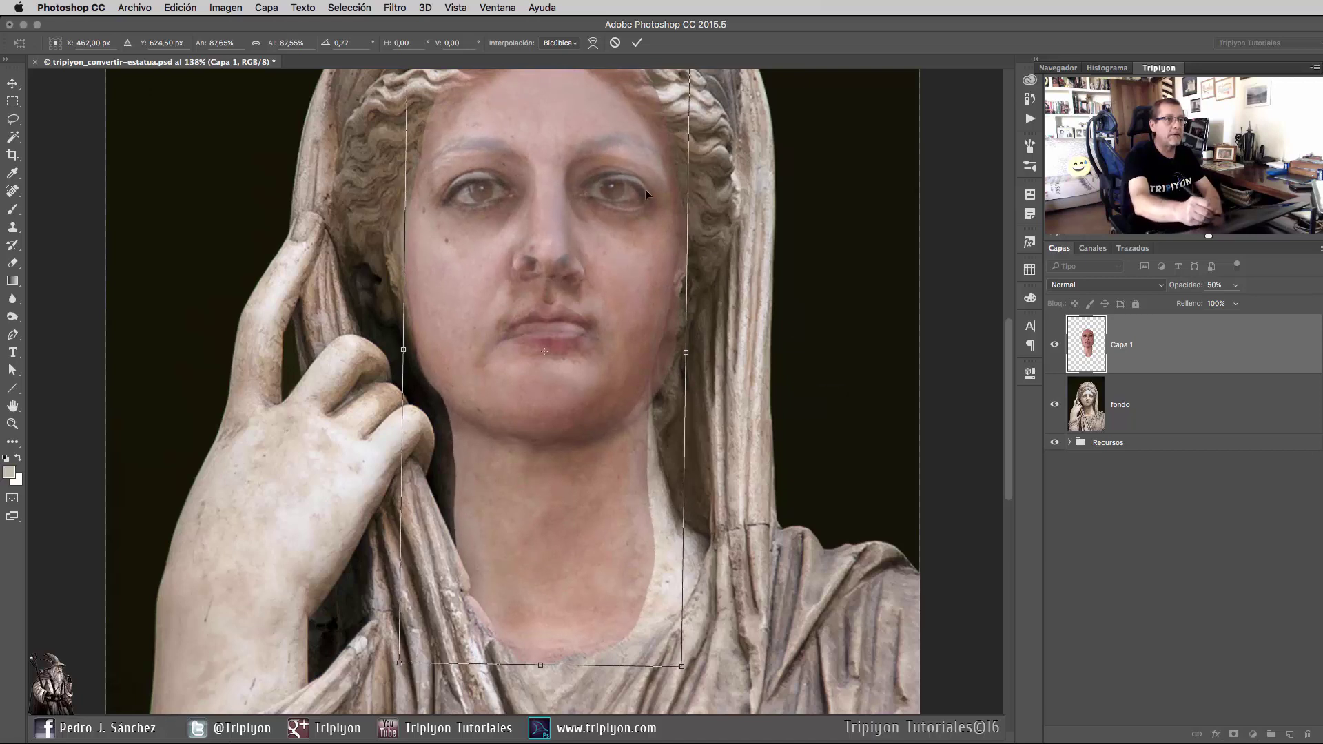
pyautogui.moveTo(606, 289); pyautogui.dragTo(612, 280)
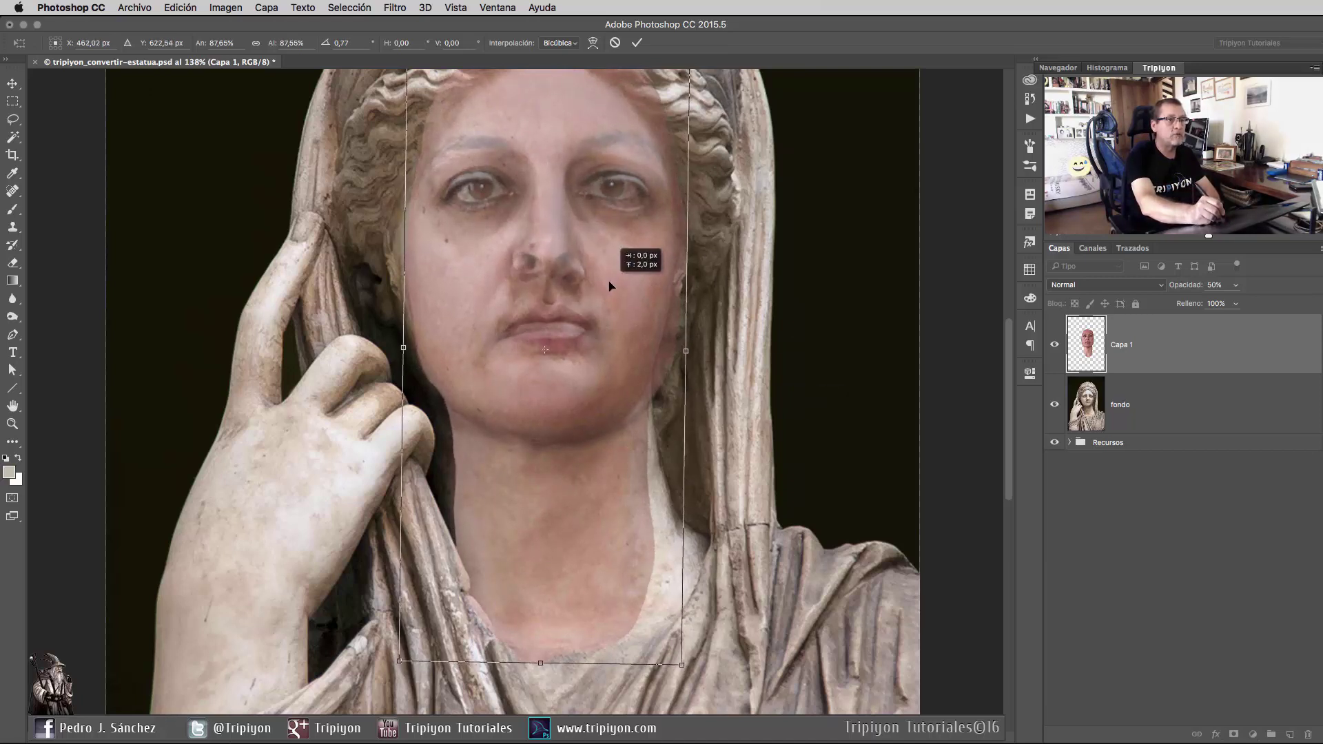
pyautogui.moveTo(791, 320); pyautogui.dragTo(791, 322)
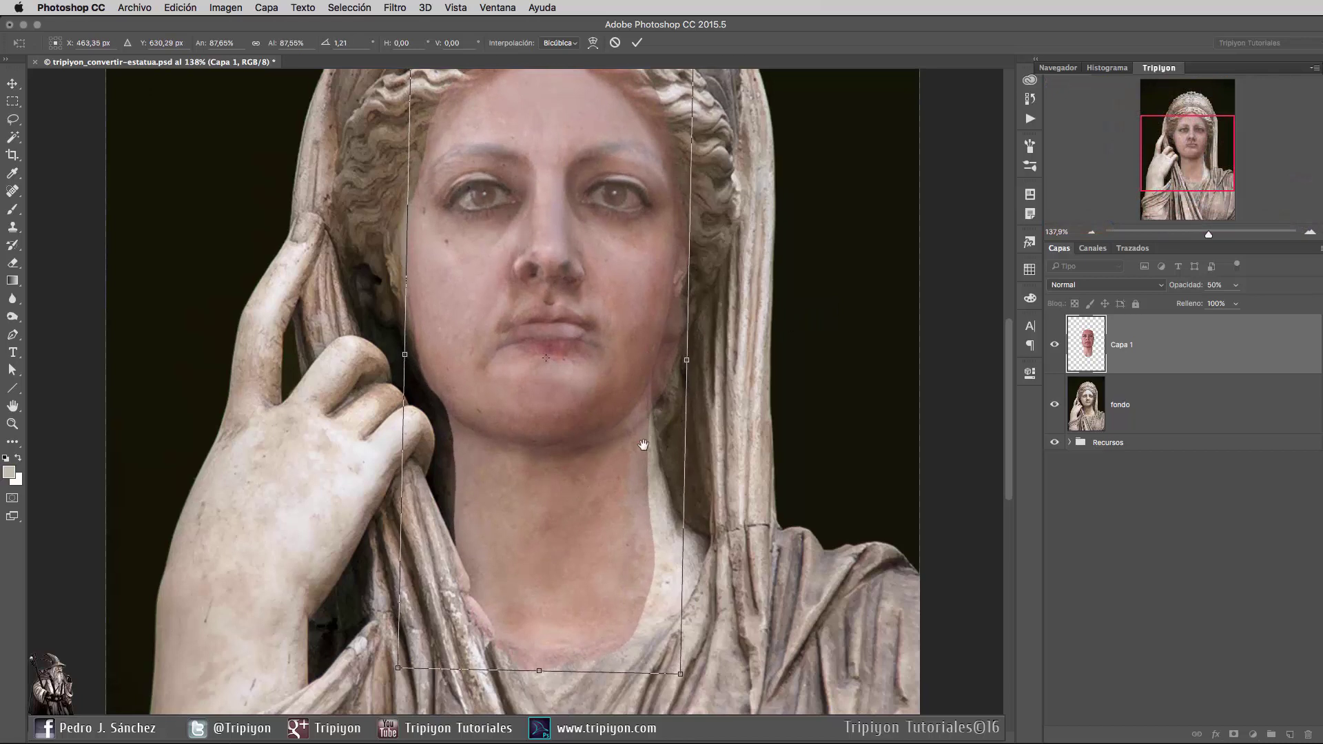
pyautogui.moveTo(537, 321); pyautogui.dragTo(536, 345)
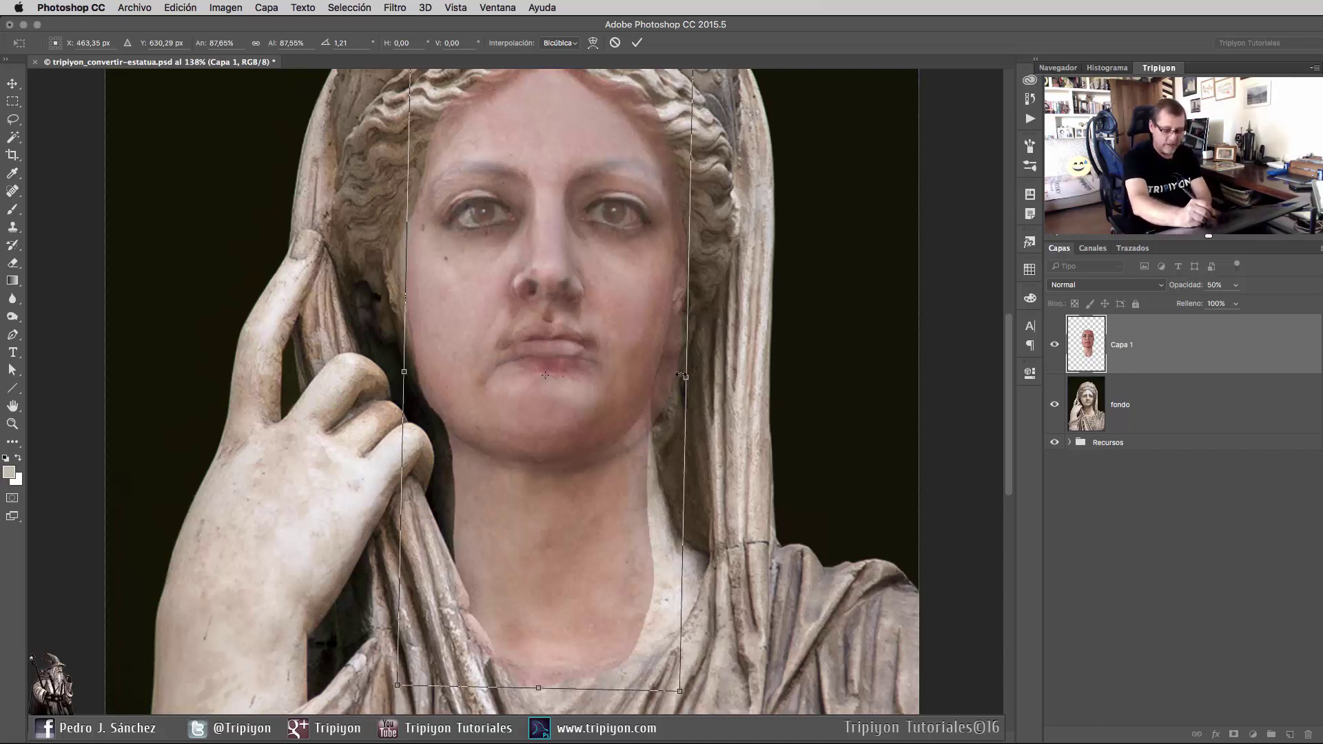
pyautogui.press('Return')
pyautogui.press('l')
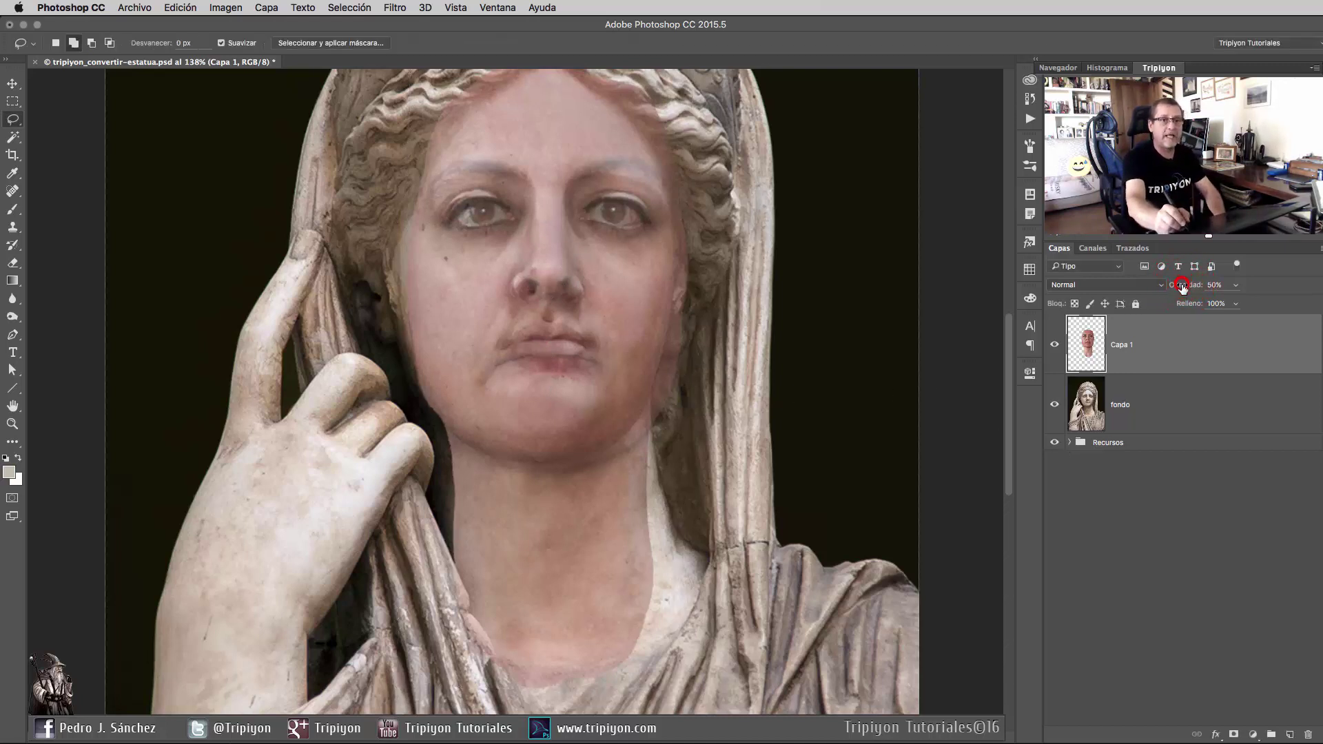
pyautogui.press('0')
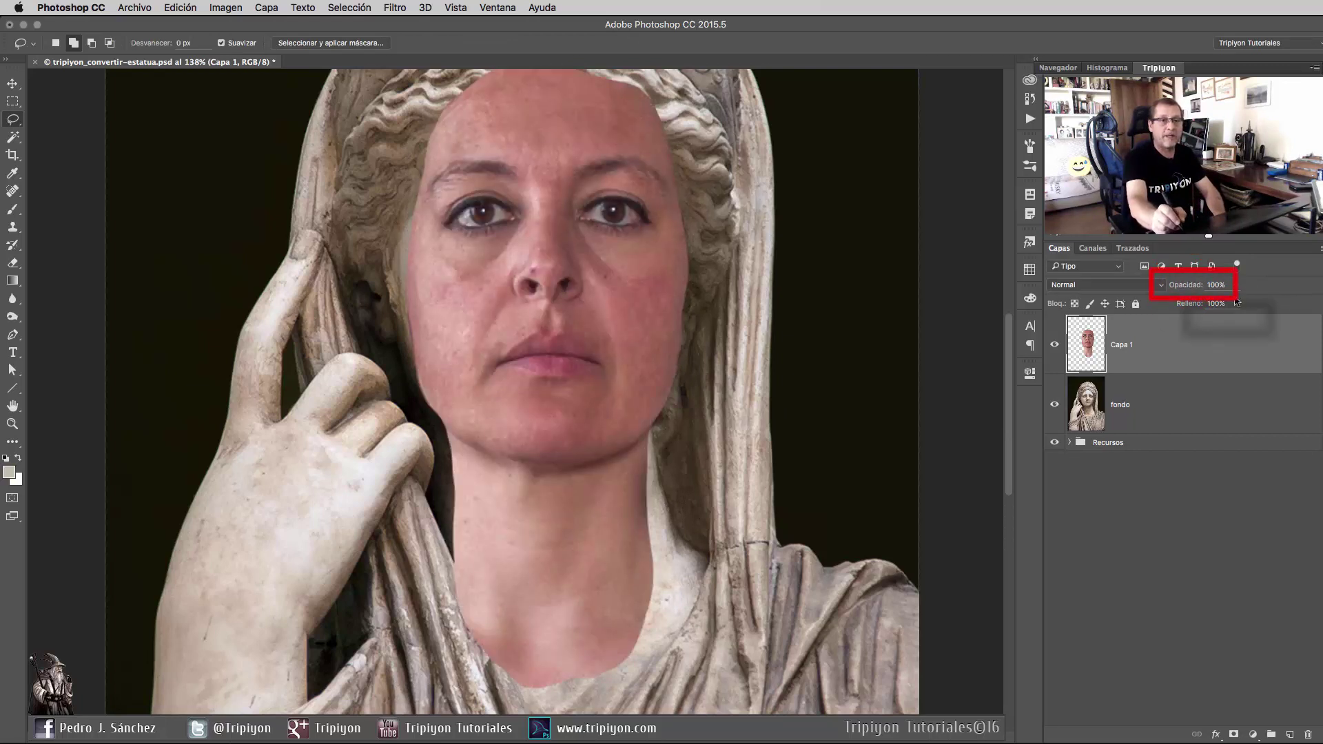
# Hide Capa 1, rename it 'modelo', and make fondo the active layer.
pyautogui.scroll(-3, 765, 404)
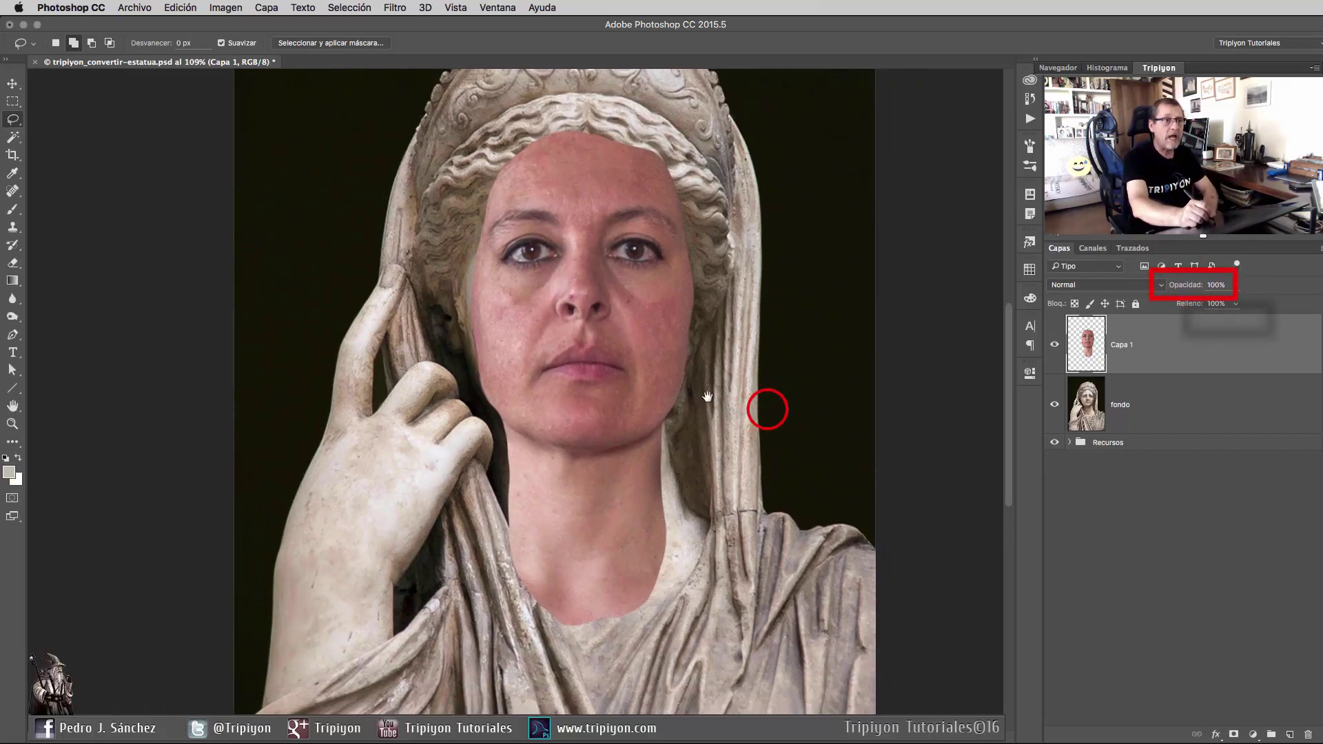
pyautogui.click(1055, 345)
pyautogui.doubleClick(1123, 347)
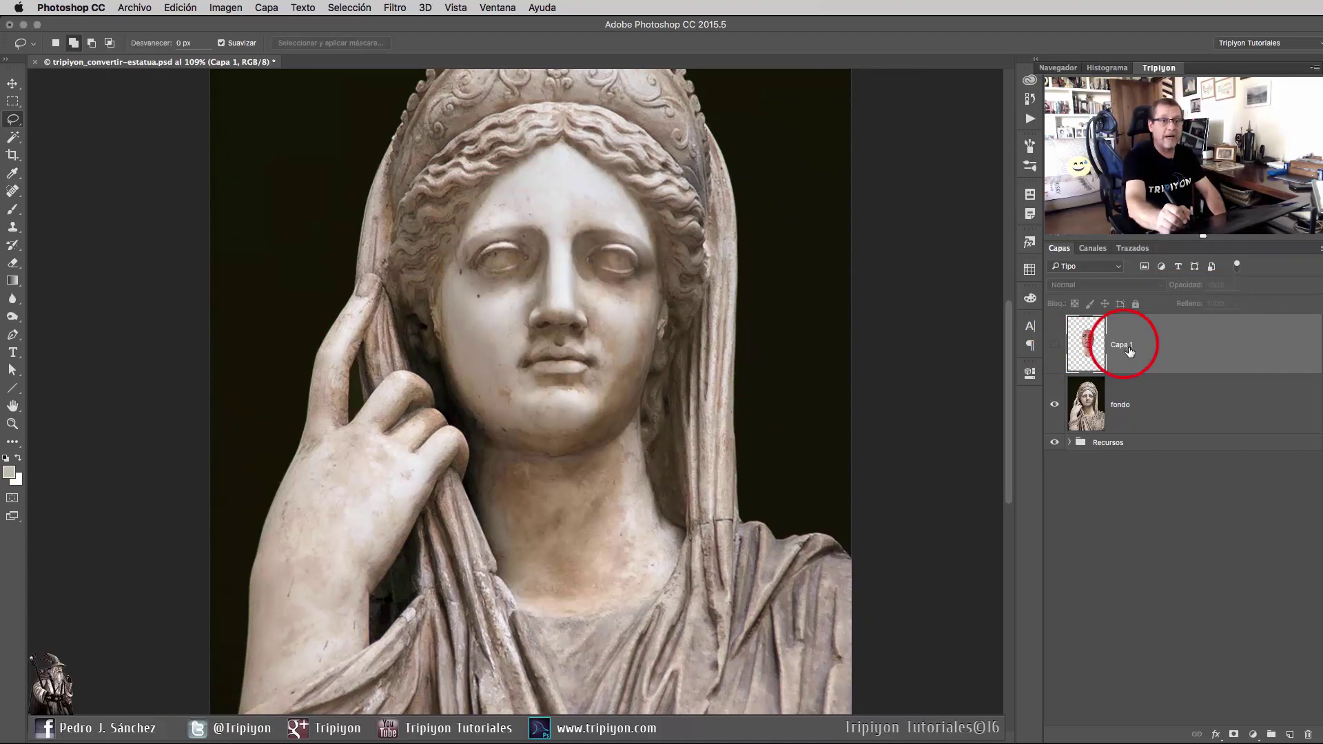
pyautogui.write('modelo')
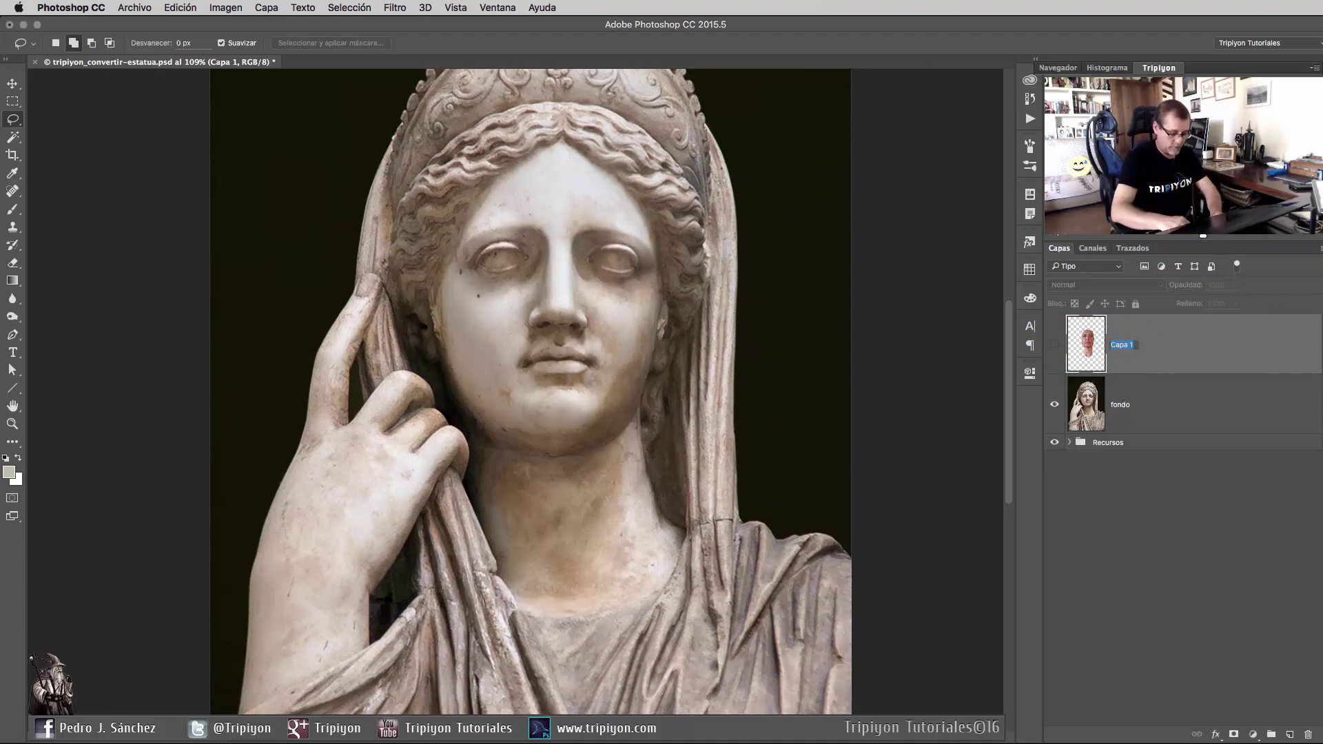
pyautogui.press('Return')
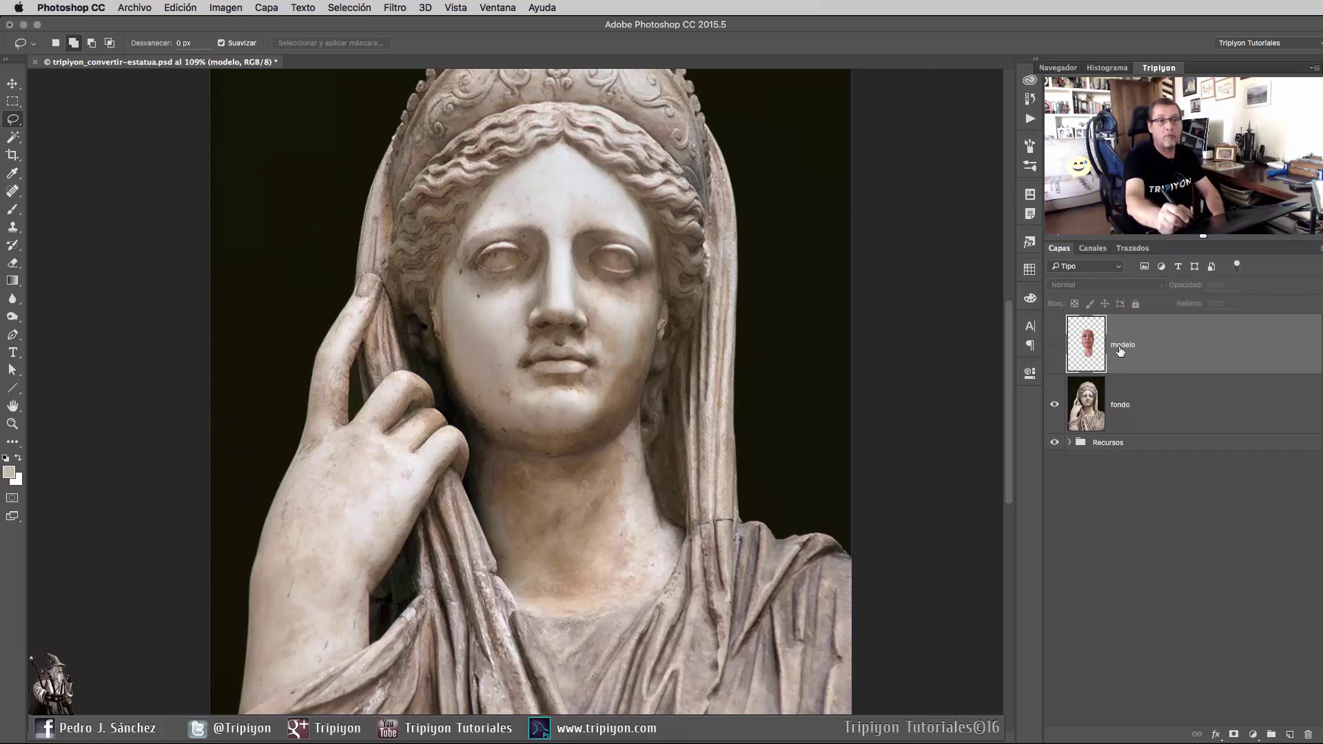
pyautogui.click(1153, 410)
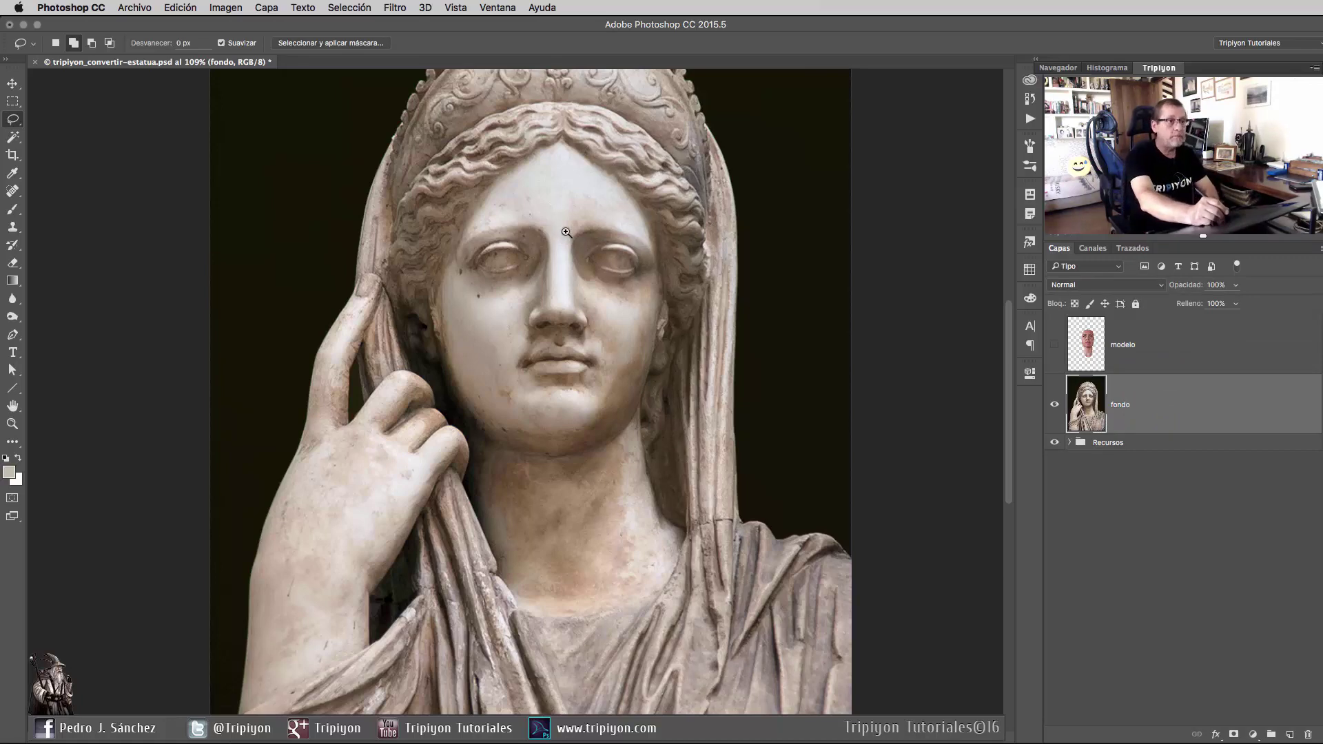
# Lasso and copy both statue eye areas on fondo, then select and show modelo again.
pyautogui.moveTo(566, 232); pyautogui.dragTo(614, 351)
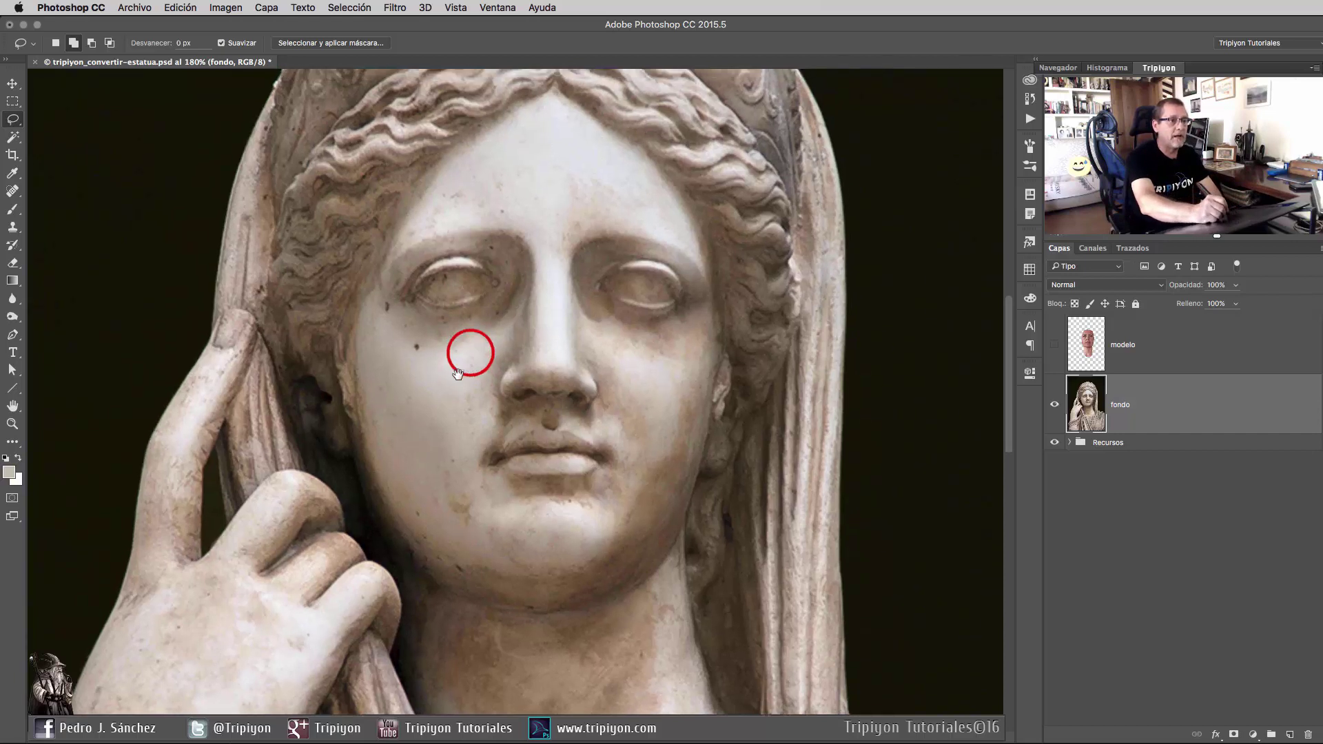
pyautogui.moveTo(466, 350); pyautogui.dragTo(442, 372)
pyautogui.moveTo(357, 343)
pyautogui.mouseDown()
pyautogui.moveTo(514, 336)
pyautogui.moveTo(357, 342)
pyautogui.mouseUp()
pyautogui.press('shift')
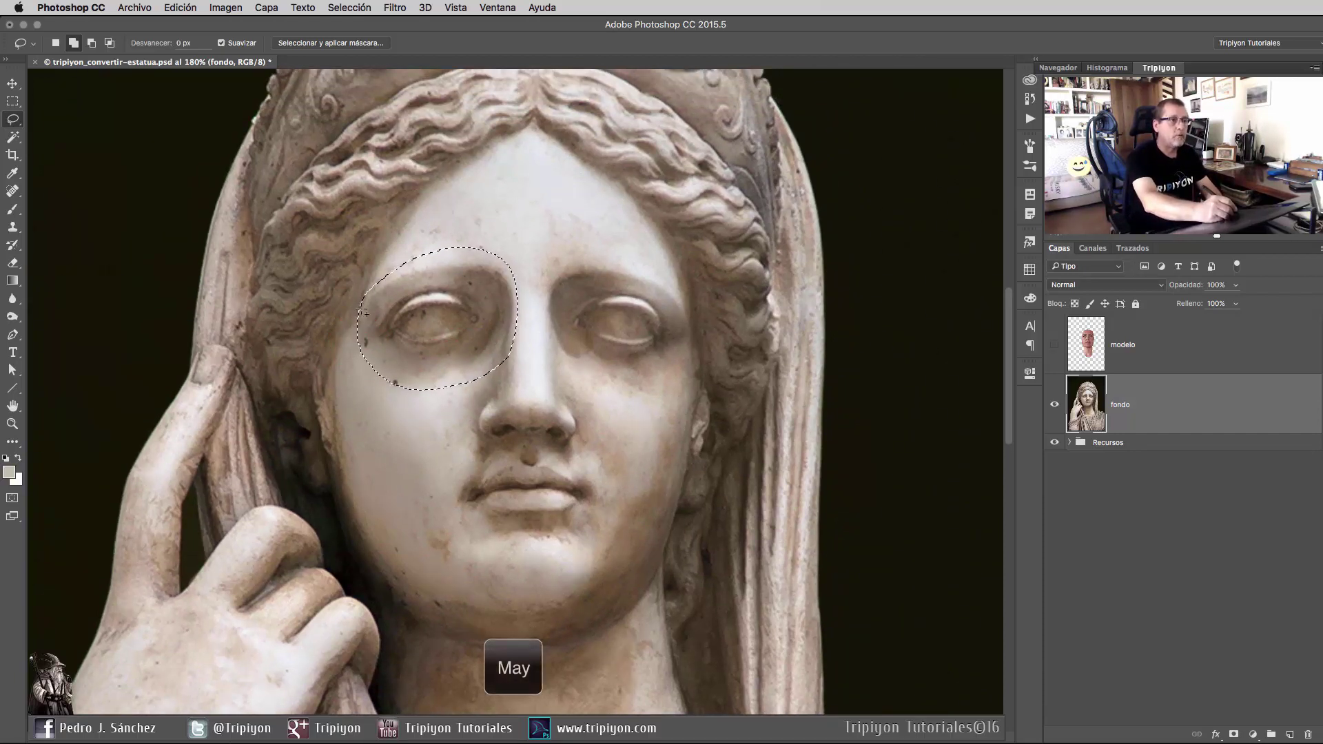
pyautogui.moveTo(492, 295); pyautogui.dragTo(493, 296)
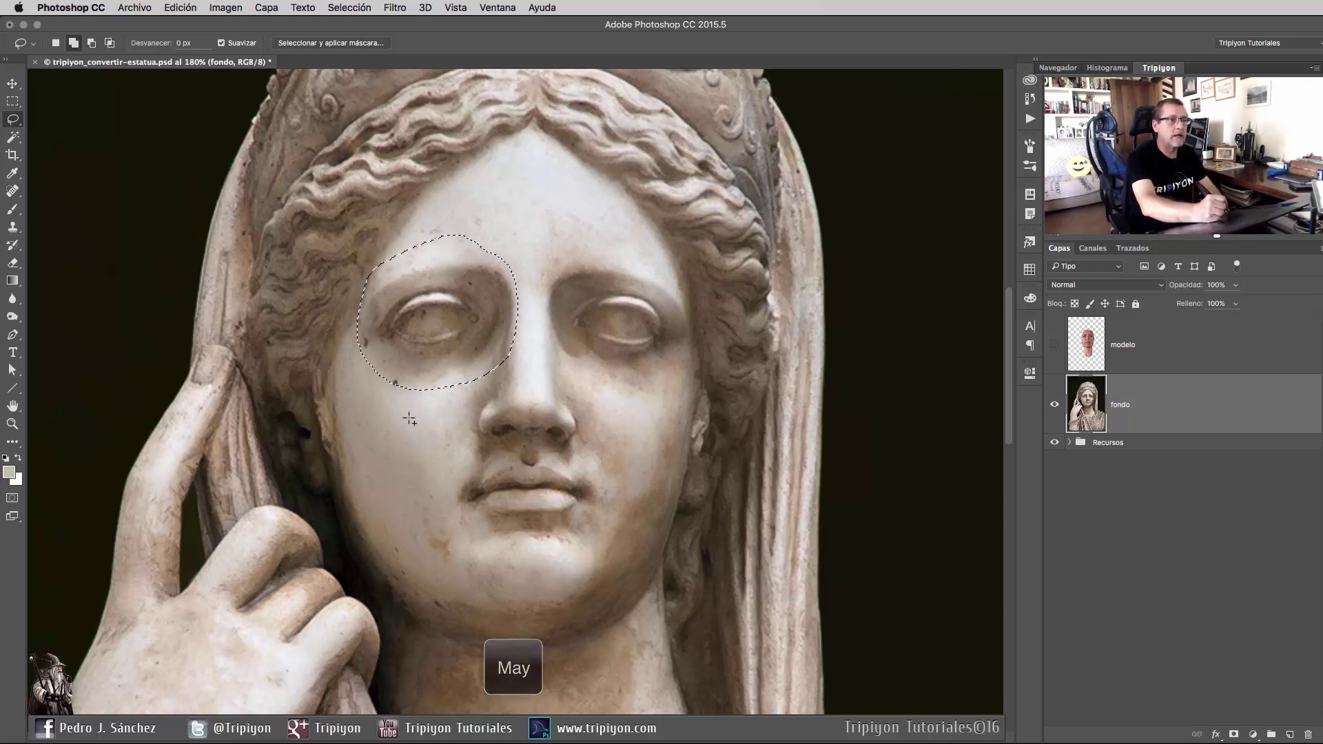
pyautogui.hscroll(3, 493, 384)
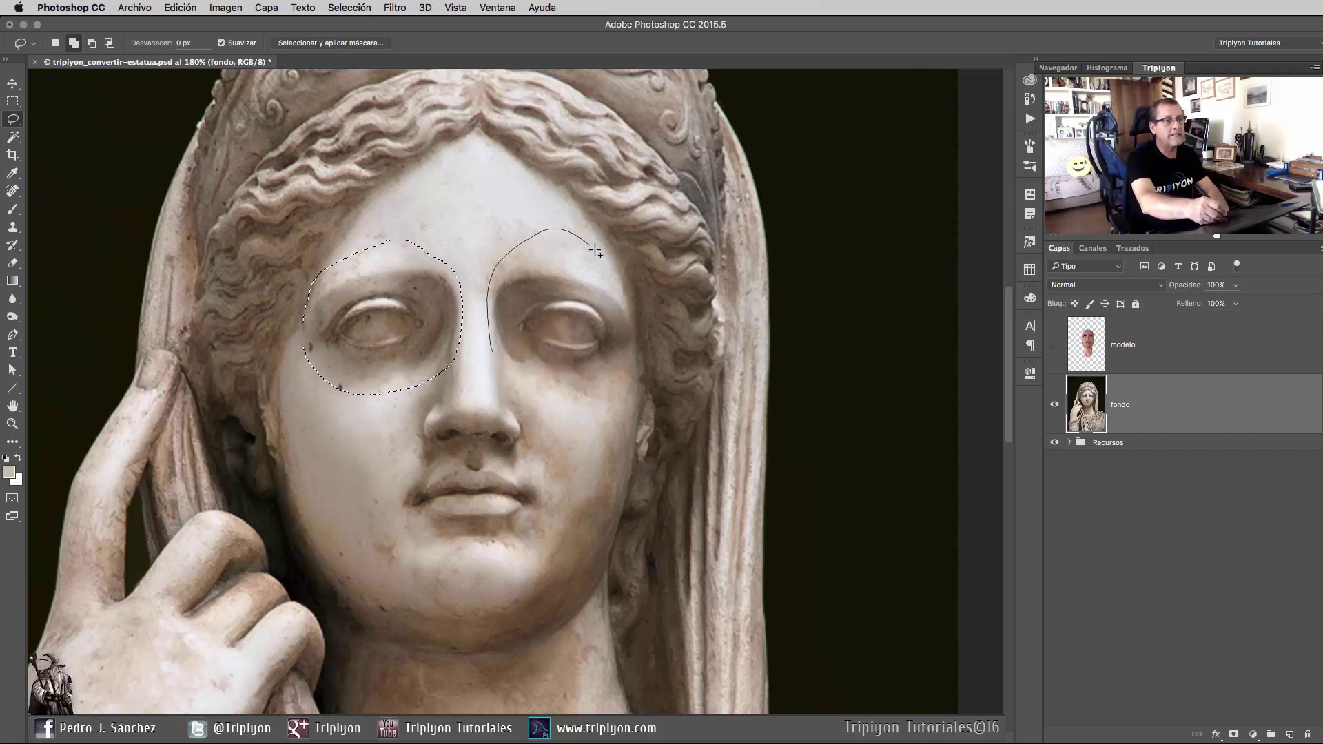
pyautogui.moveTo(520, 384); pyautogui.dragTo(488, 359)
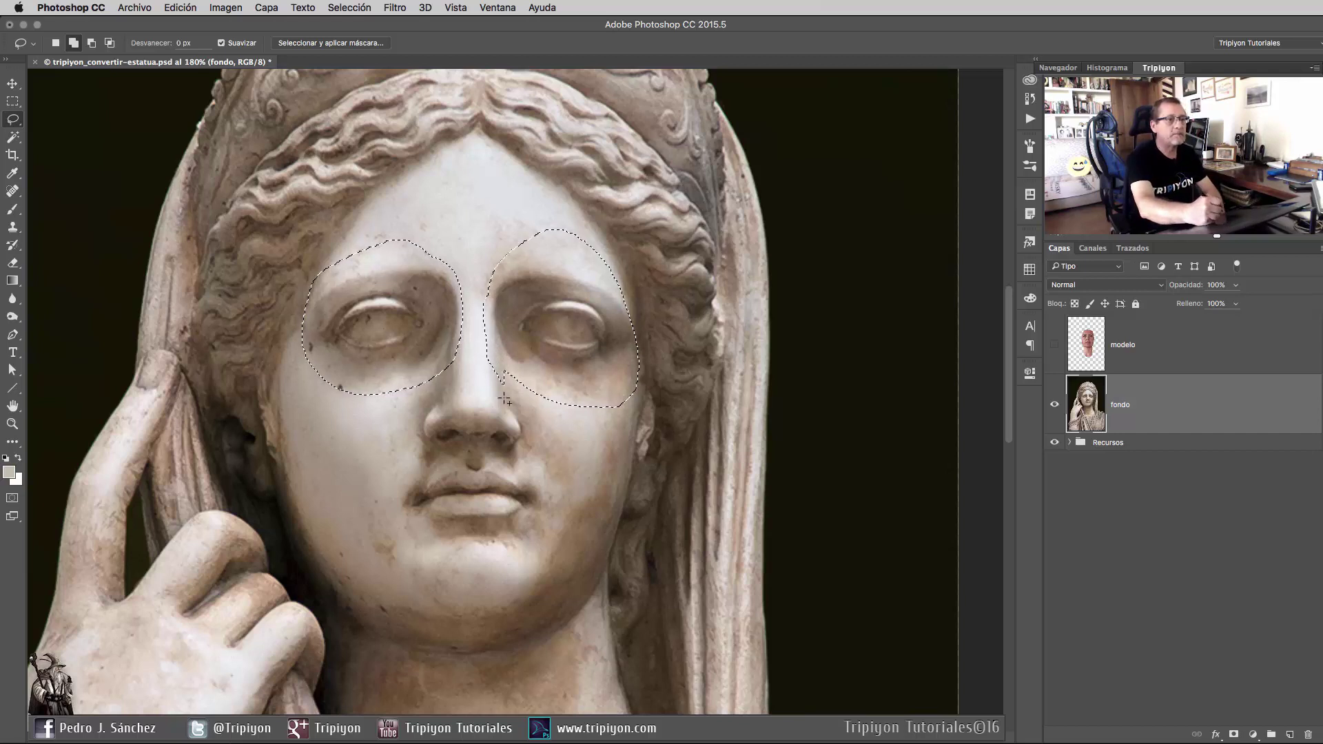
pyautogui.hscroll(-5, 485, 325)
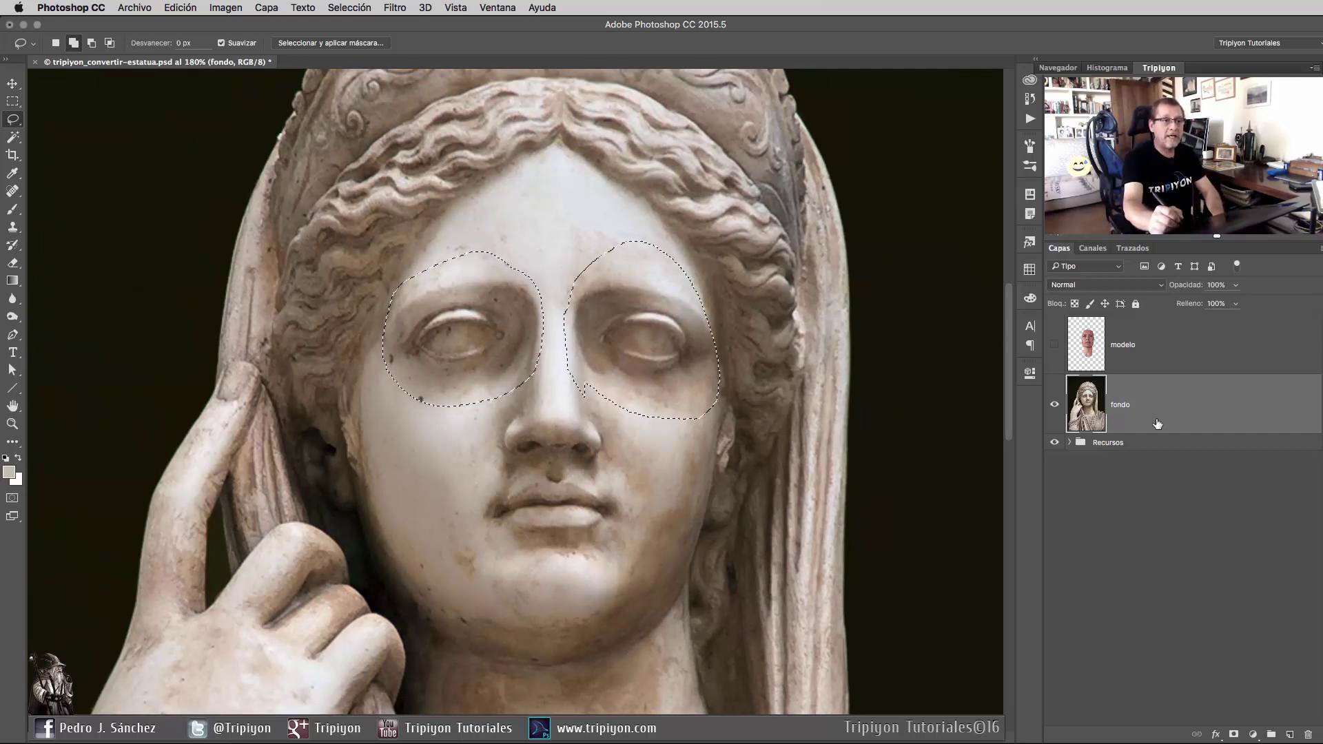
pyautogui.press('super+c')
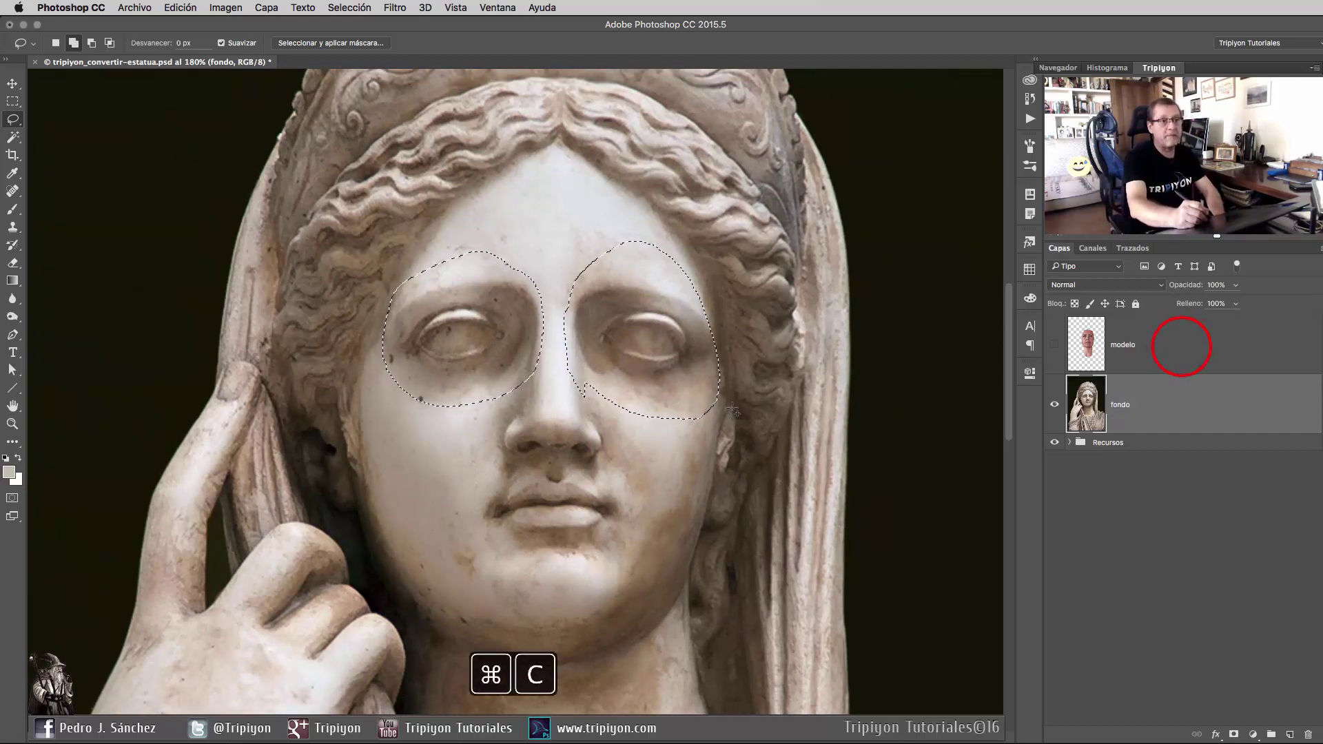
pyautogui.click(1068, 340)
pyautogui.click(1055, 344)
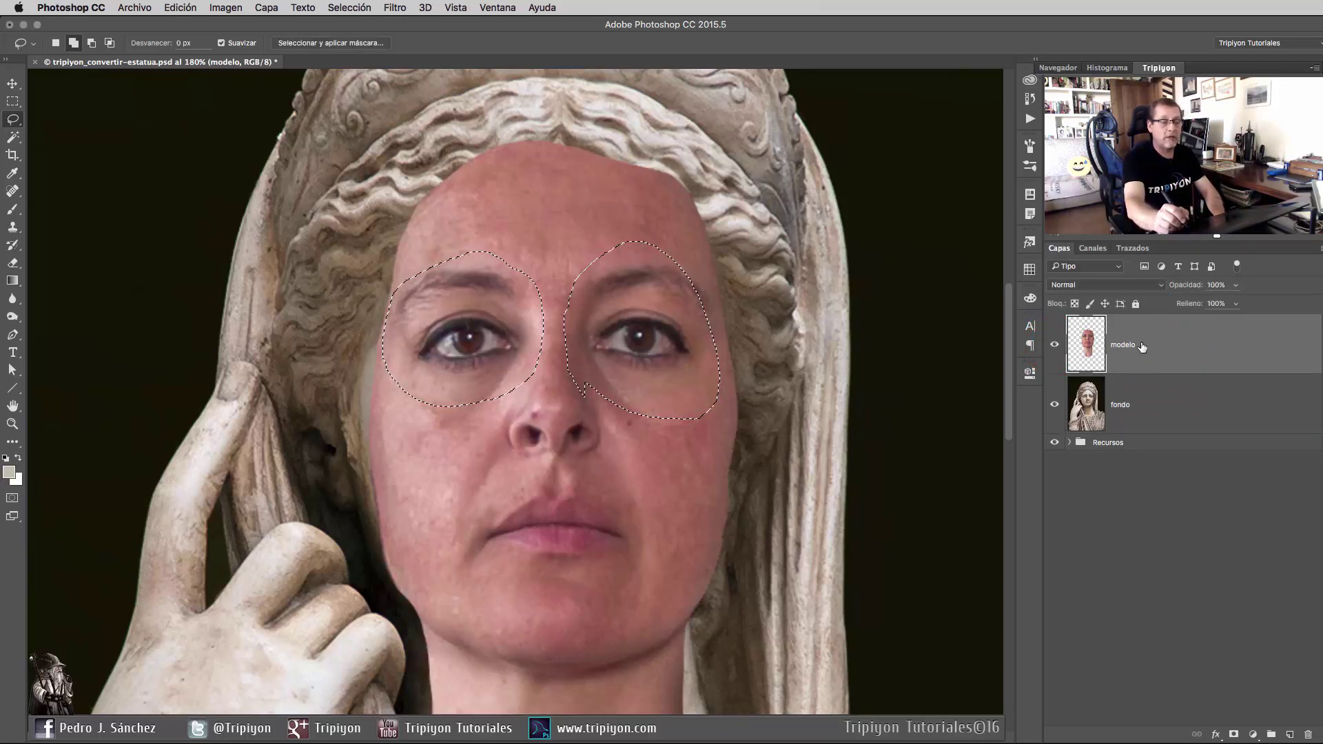
# Paste the statue eyes as a new Capa 1 layer at 50% opacity and zoom in.
pyautogui.press('super+v')
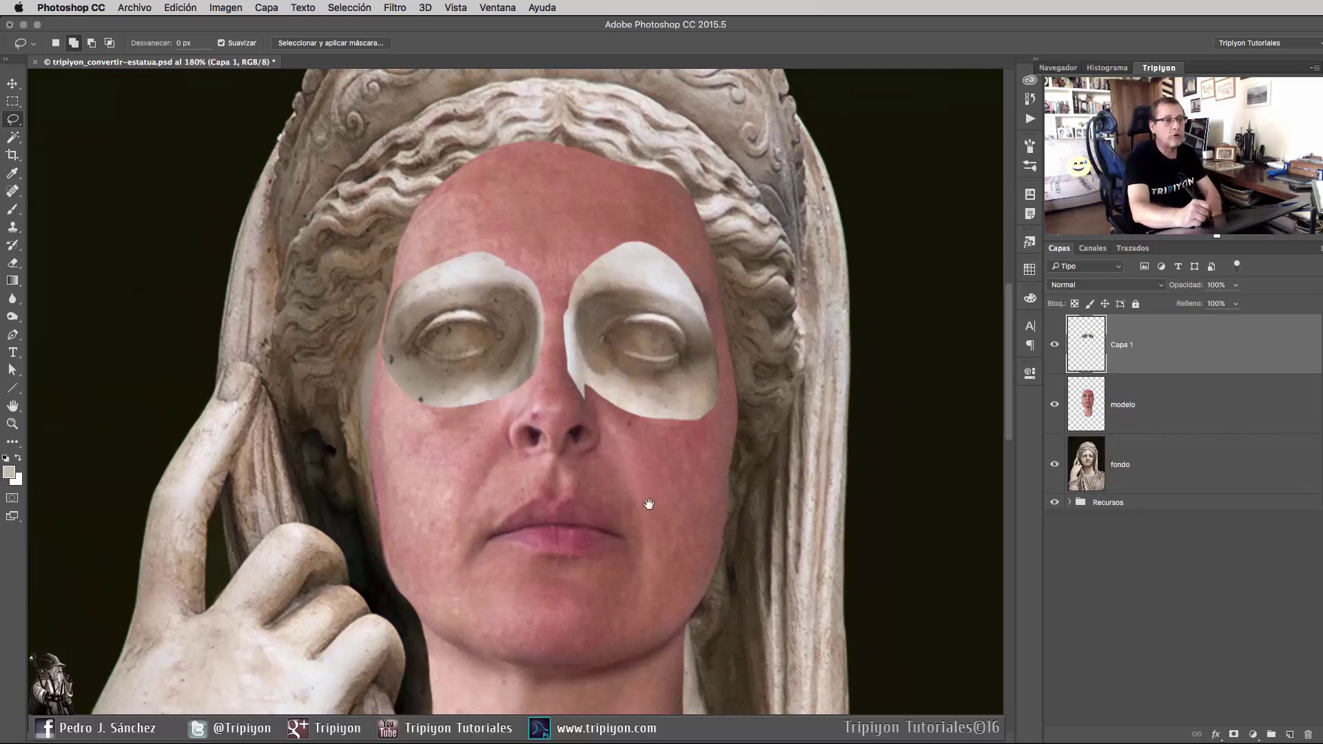
pyautogui.moveTo(652, 492); pyautogui.dragTo(648, 474)
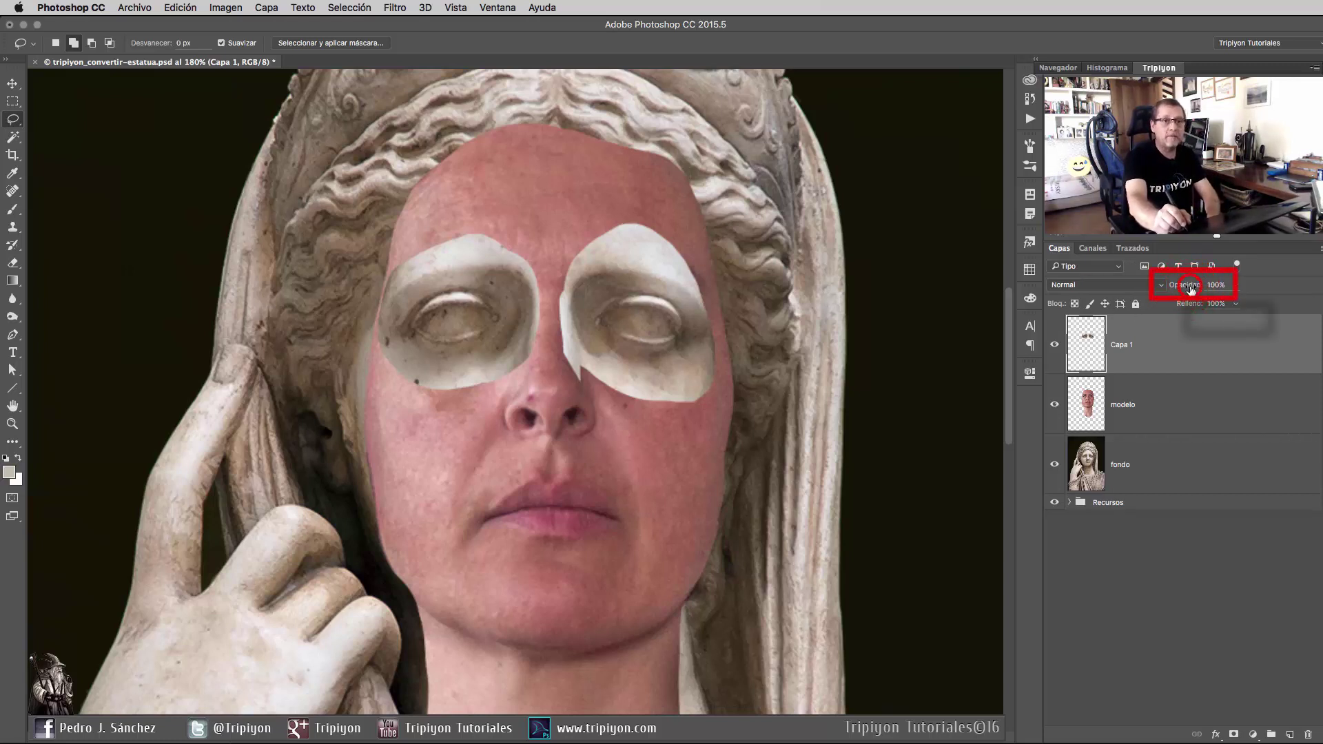
pyautogui.moveTo(1199, 289); pyautogui.dragTo(1185, 290)
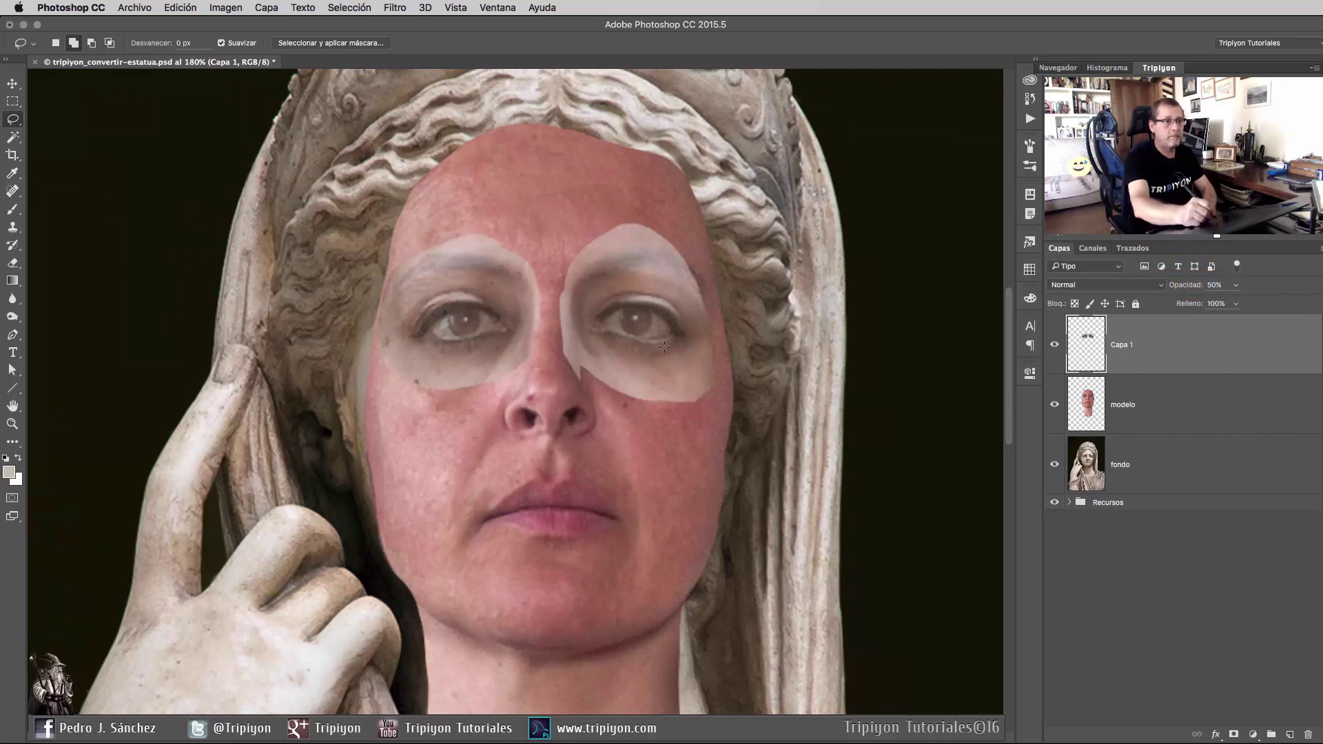
pyautogui.moveTo(579, 350); pyautogui.dragTo(581, 338)
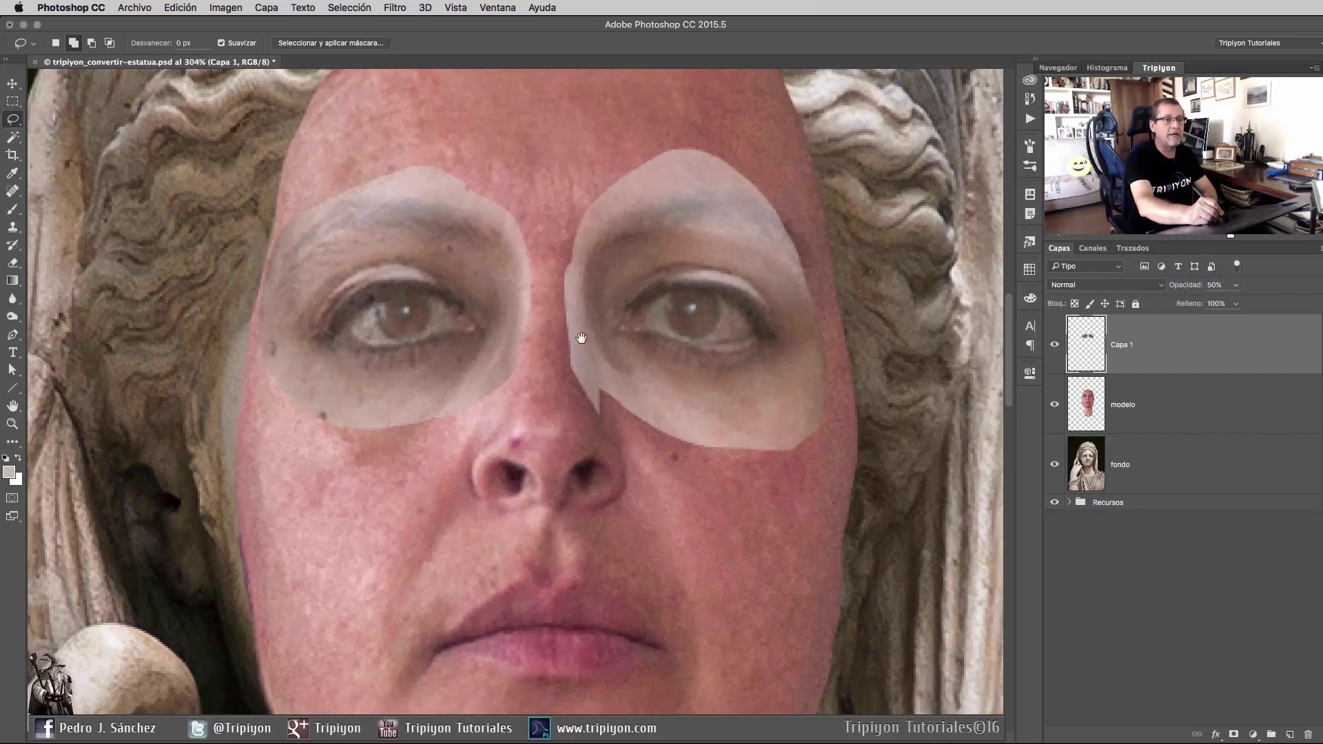
# Deselect and lasso just the left statue eye patch on Capa 1.
pyautogui.keyDown('ctrl'); pyautogui.click(1089, 346); pyautogui.keyUp('ctrl')
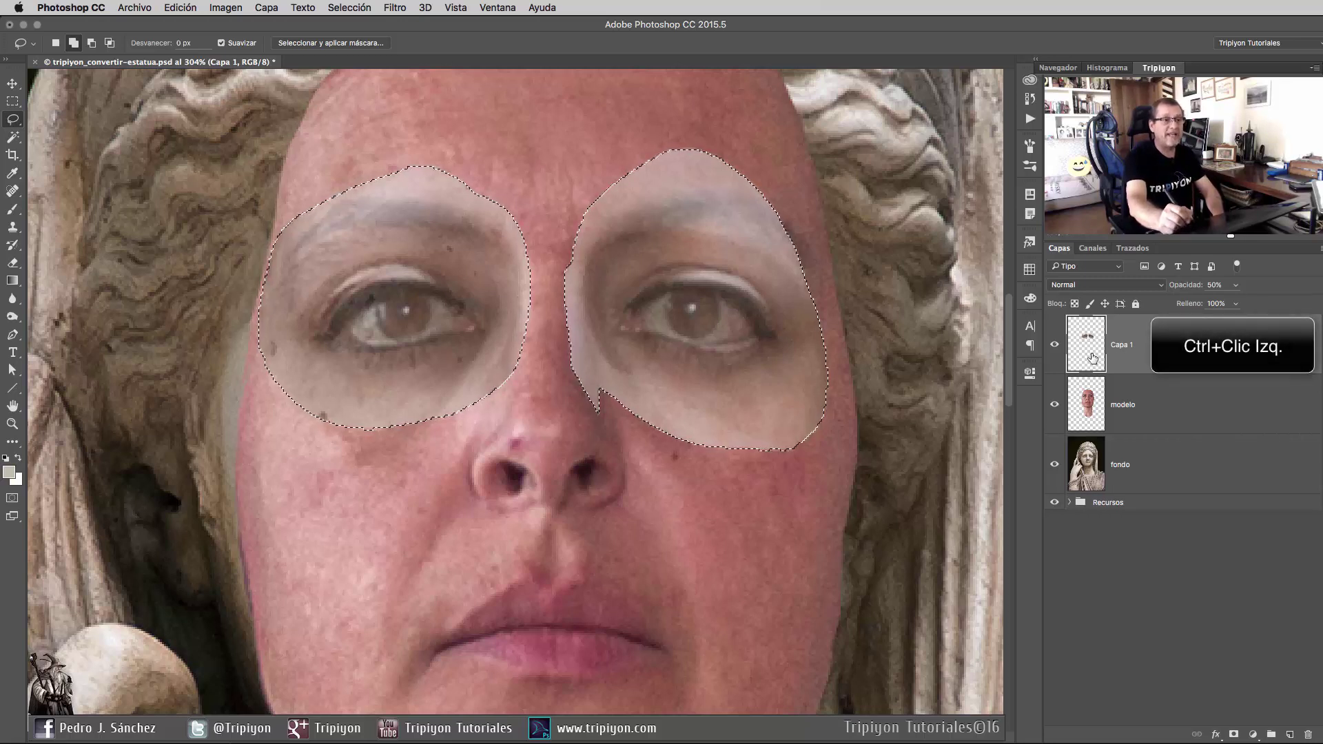
pyautogui.hotkey('ctrl', 'd')
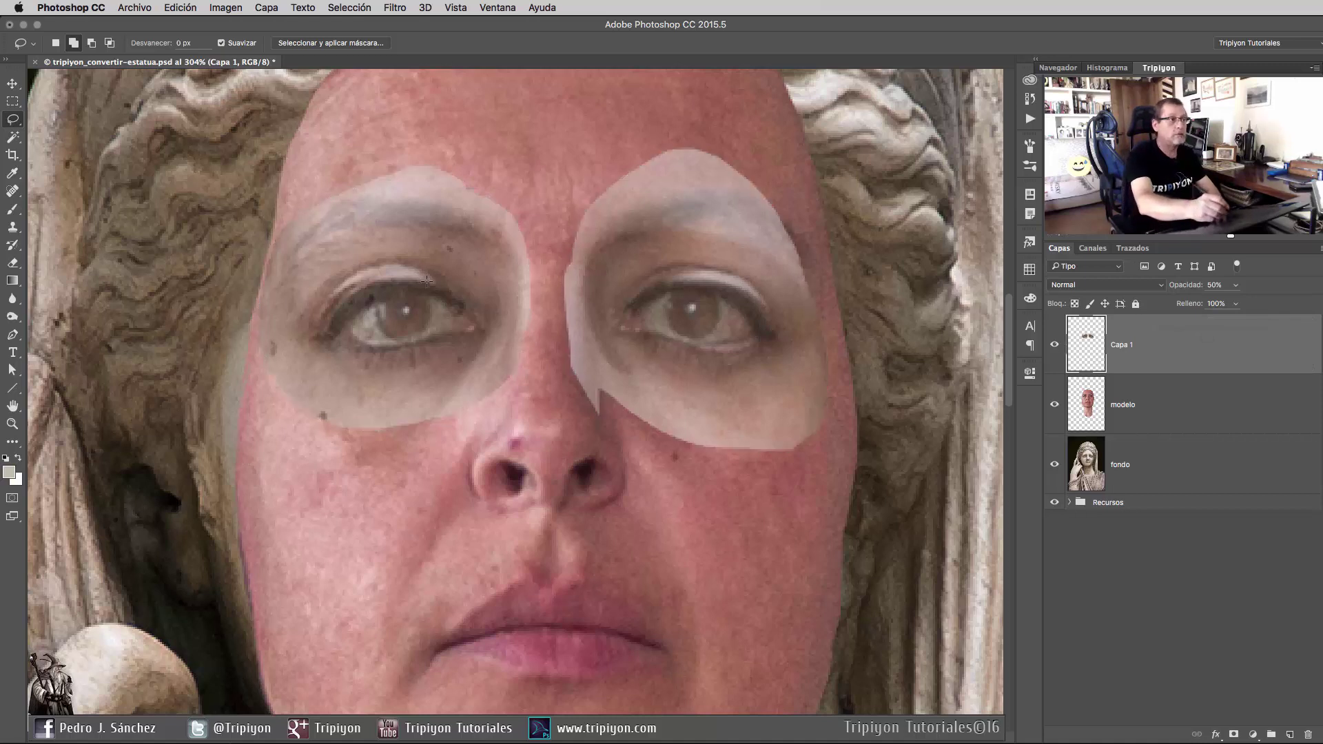
pyautogui.moveTo(243, 314)
pyautogui.mouseDown()
pyautogui.moveTo(460, 138)
pyautogui.moveTo(528, 216)
pyautogui.mouseUp()
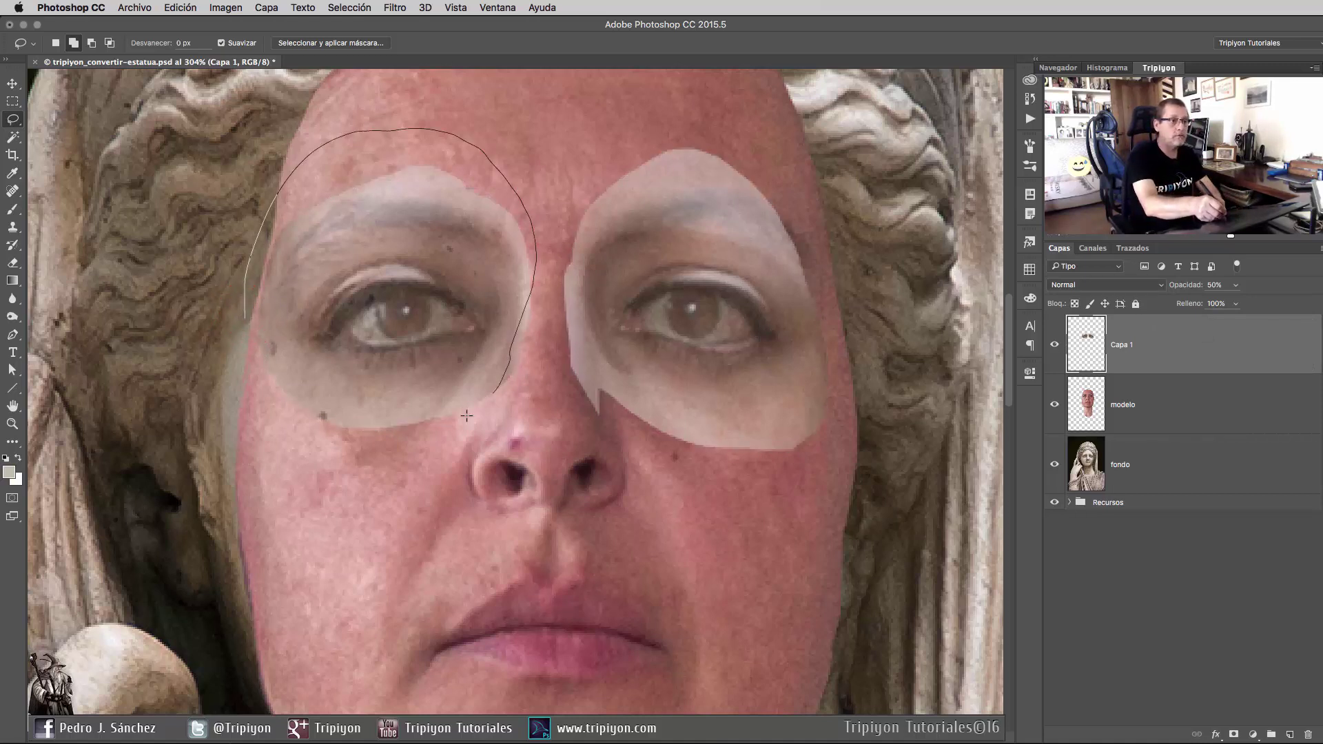
pyautogui.moveTo(467, 416); pyautogui.dragTo(241, 324)
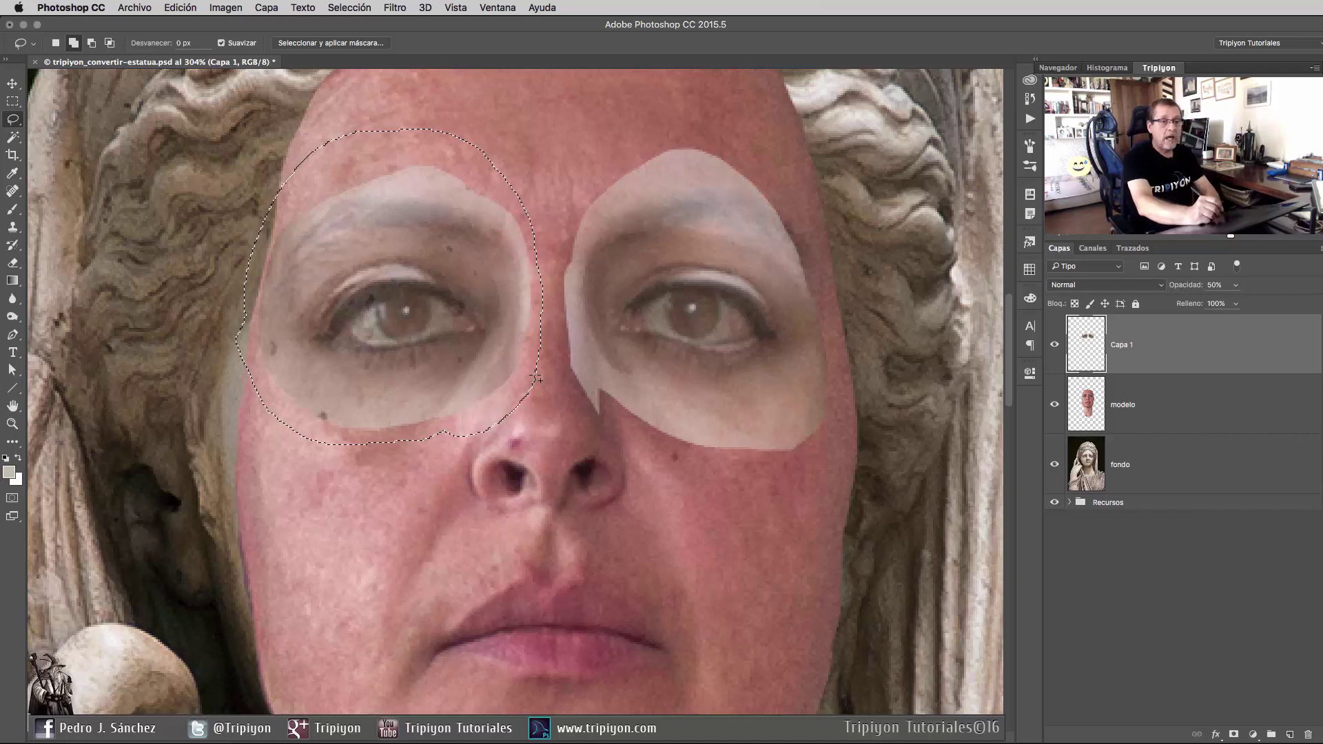
# Move, rotate about 6.47° and rescale the left eye patch over the model's eye, then commit.
pyautogui.hotkey('ctrl', 't')
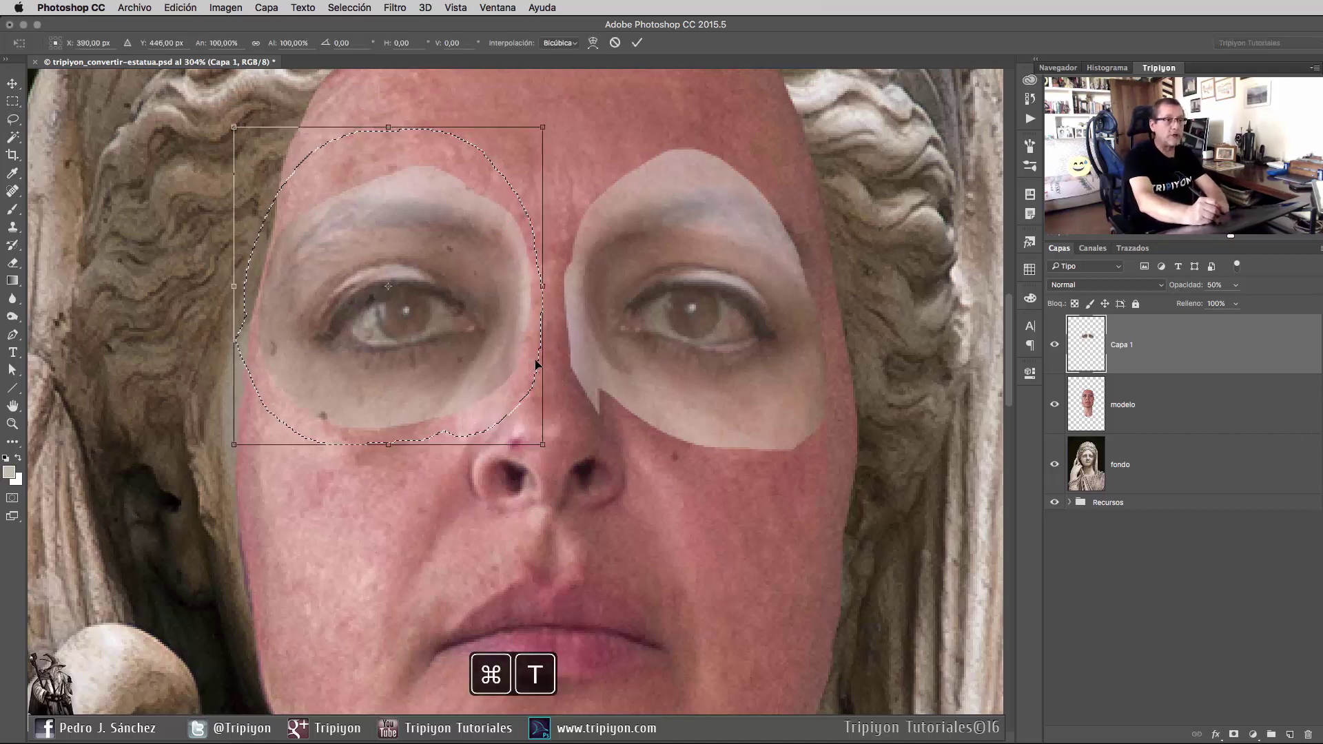
pyautogui.moveTo(458, 349); pyautogui.dragTo(468, 351)
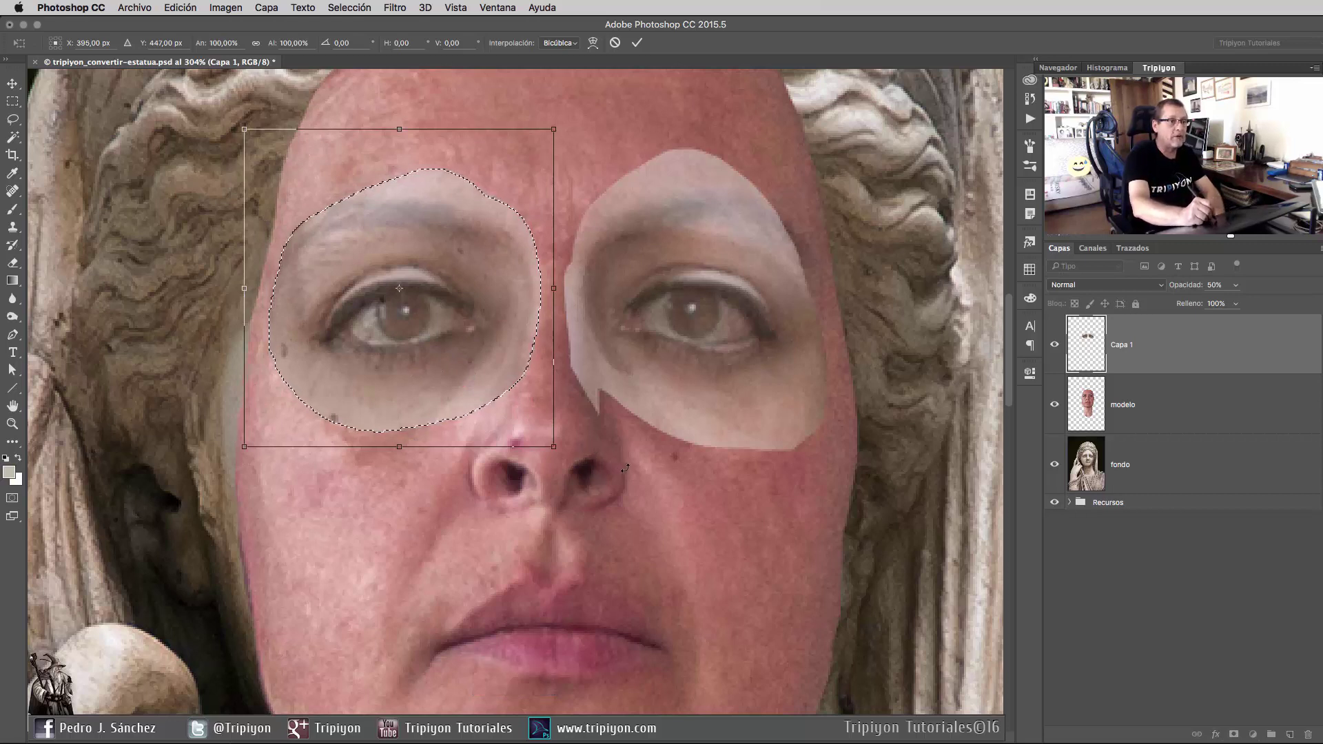
pyautogui.moveTo(625, 469); pyautogui.dragTo(613, 496)
pyautogui.moveTo(394, 398); pyautogui.dragTo(397, 390)
pyautogui.moveTo(612, 456); pyautogui.dragTo(604, 466)
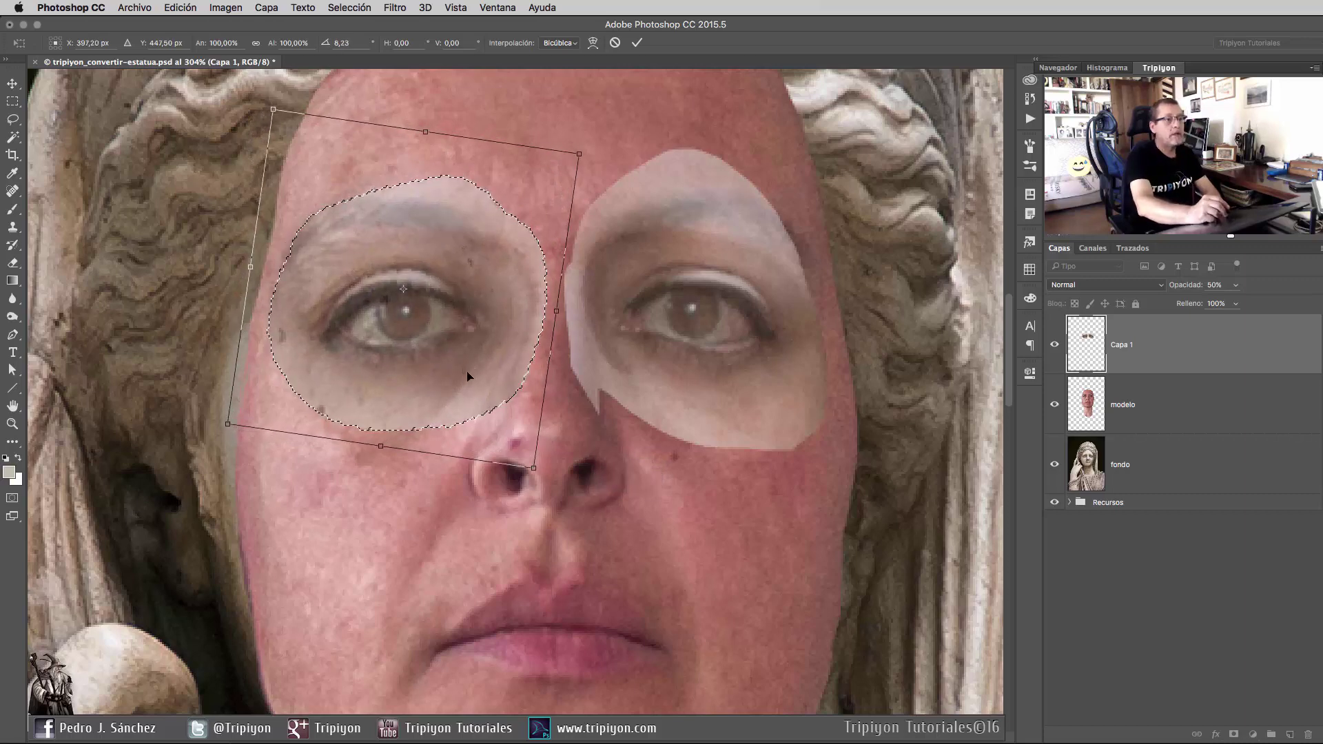
pyautogui.moveTo(582, 151); pyautogui.dragTo(575, 158)
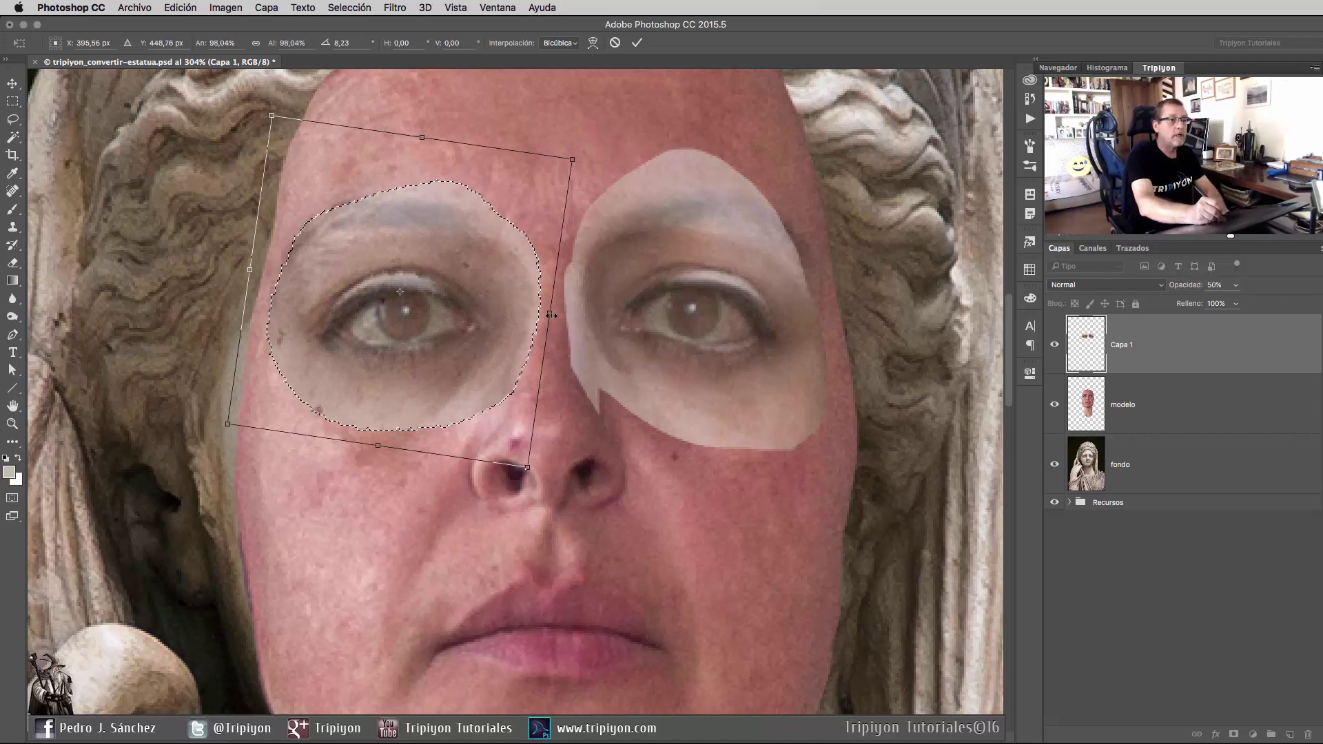
pyautogui.moveTo(551, 315); pyautogui.dragTo(561, 315)
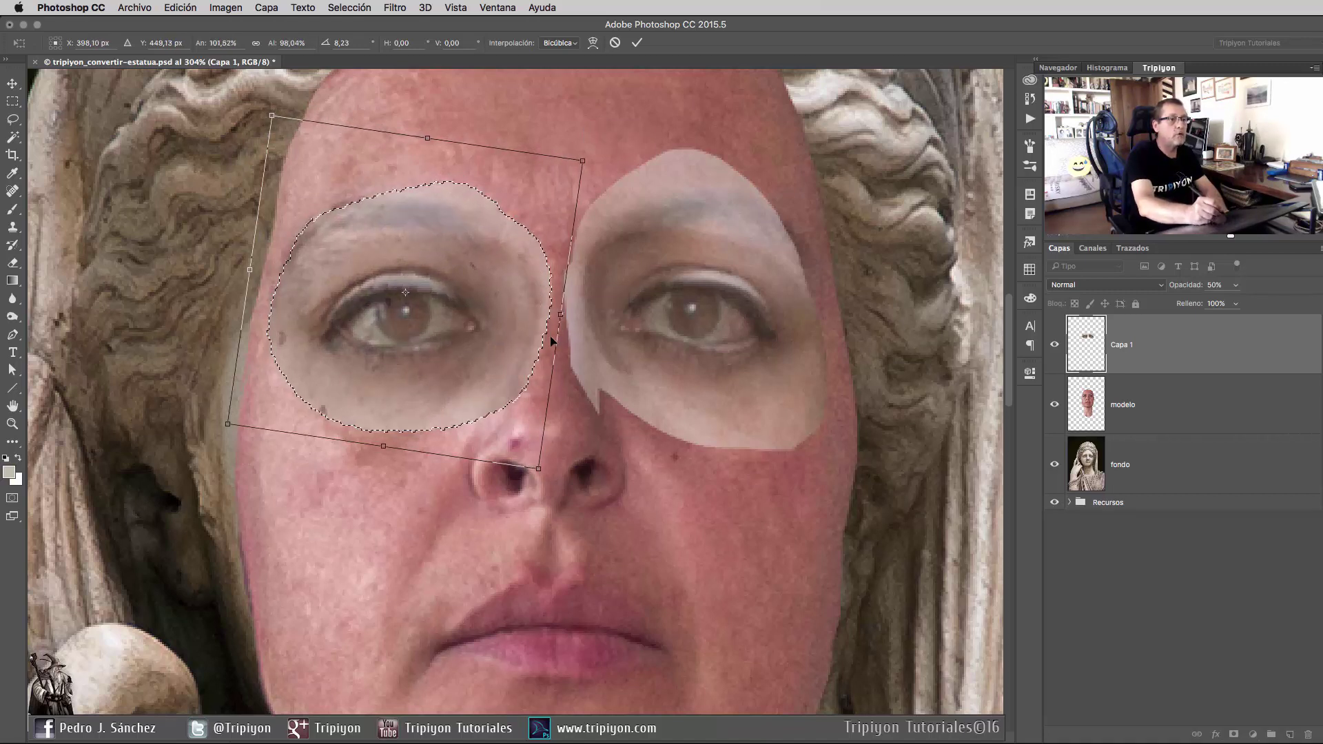
pyautogui.moveTo(409, 452); pyautogui.dragTo(412, 447)
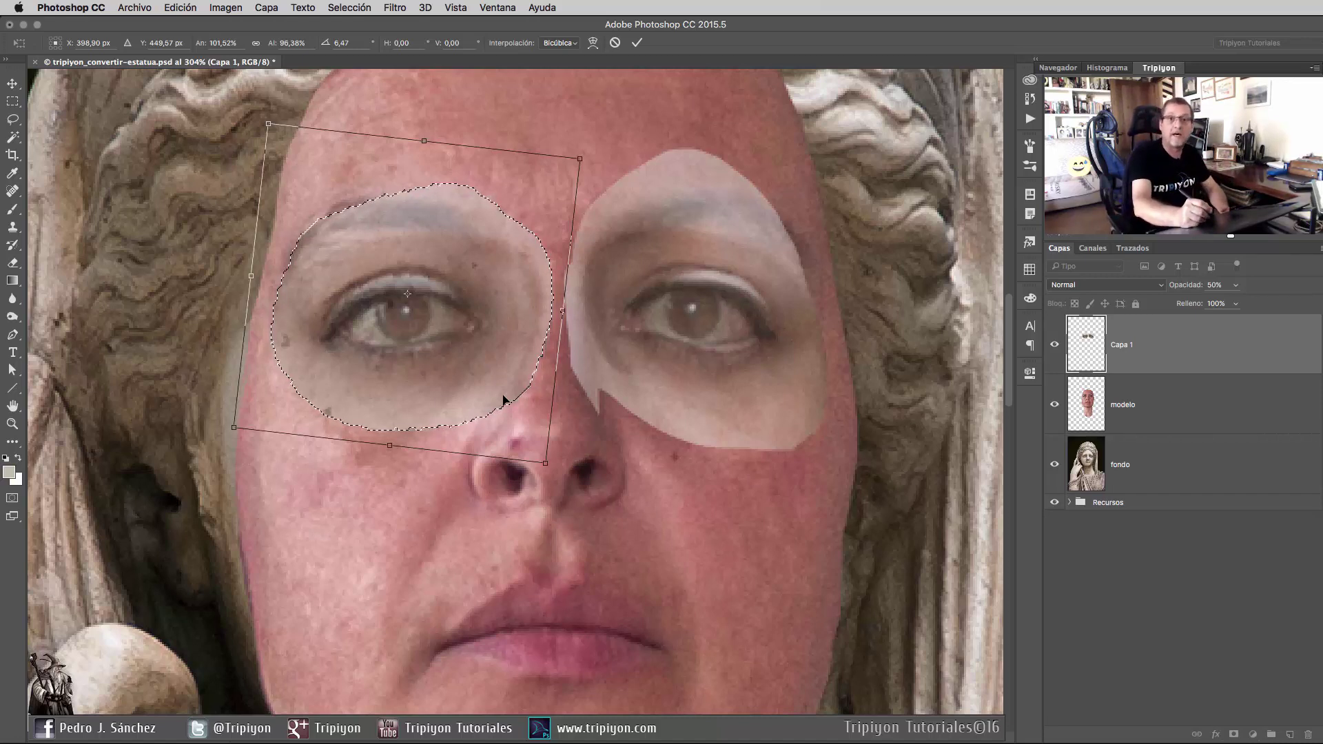
pyautogui.press('Return')
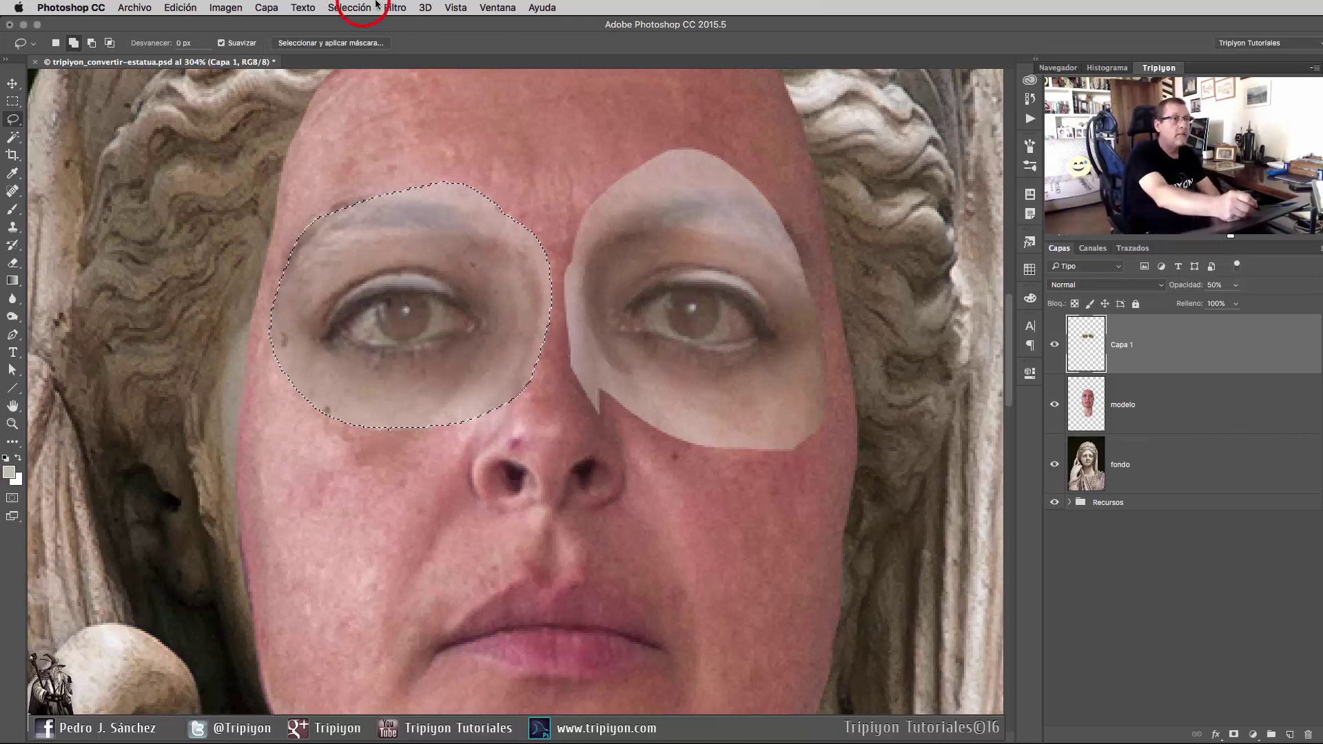
# Clear the left-patch selection and select the right-hand statue eye patch.
pyautogui.click(349, 8)
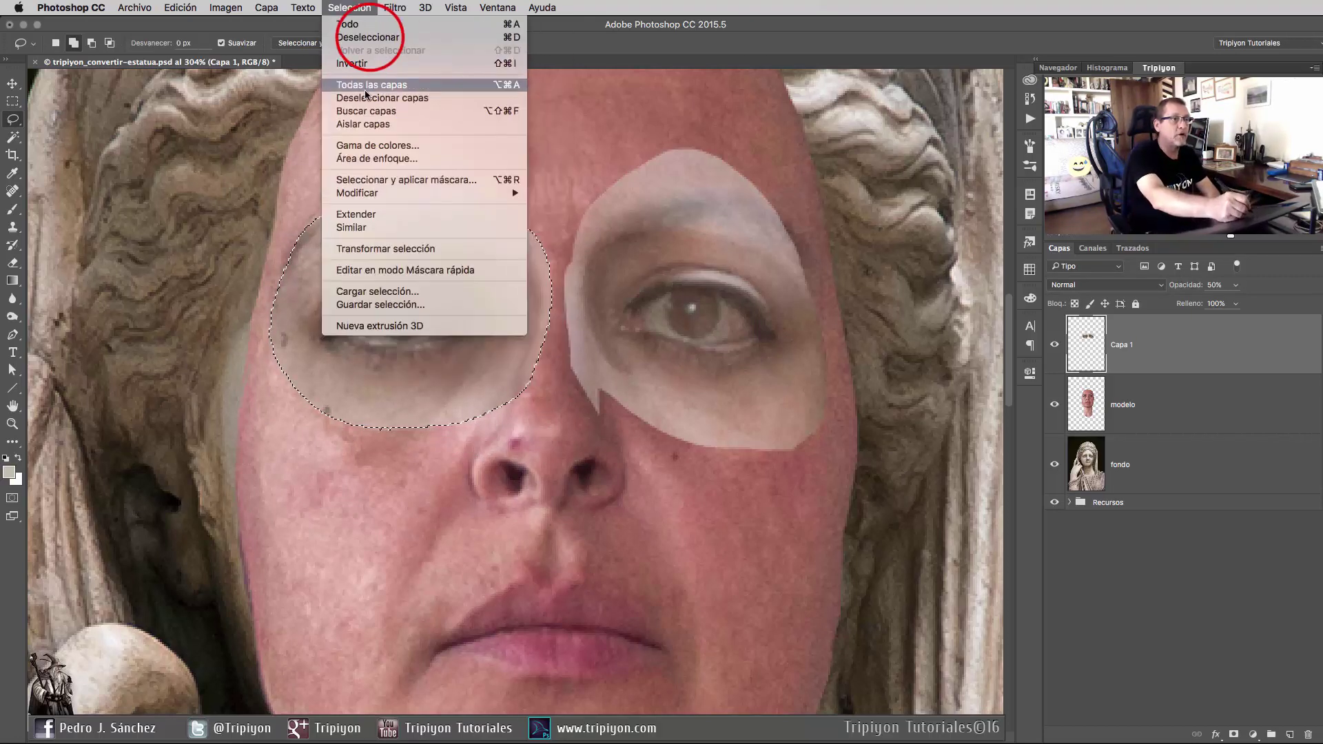
pyautogui.press('super+d')
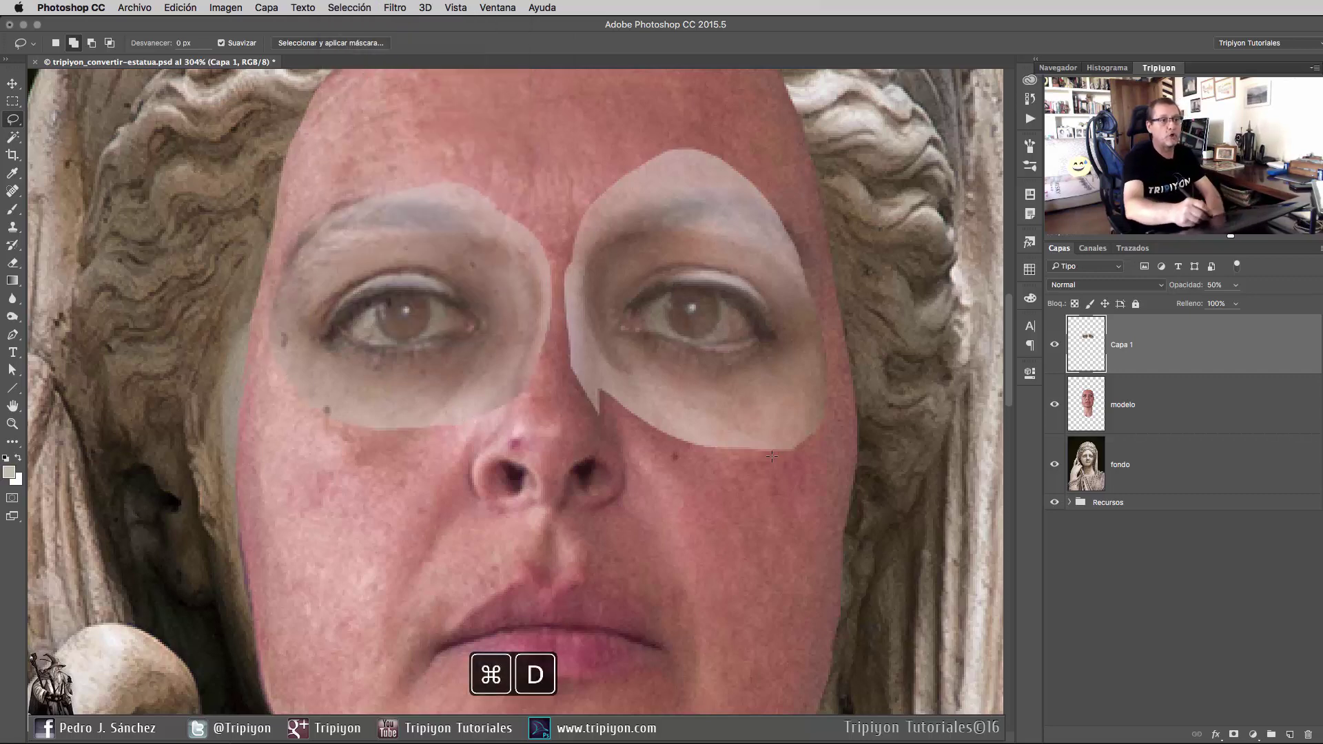
pyautogui.hscroll(3, 718, 532)
pyautogui.hscroll(2, 717, 532)
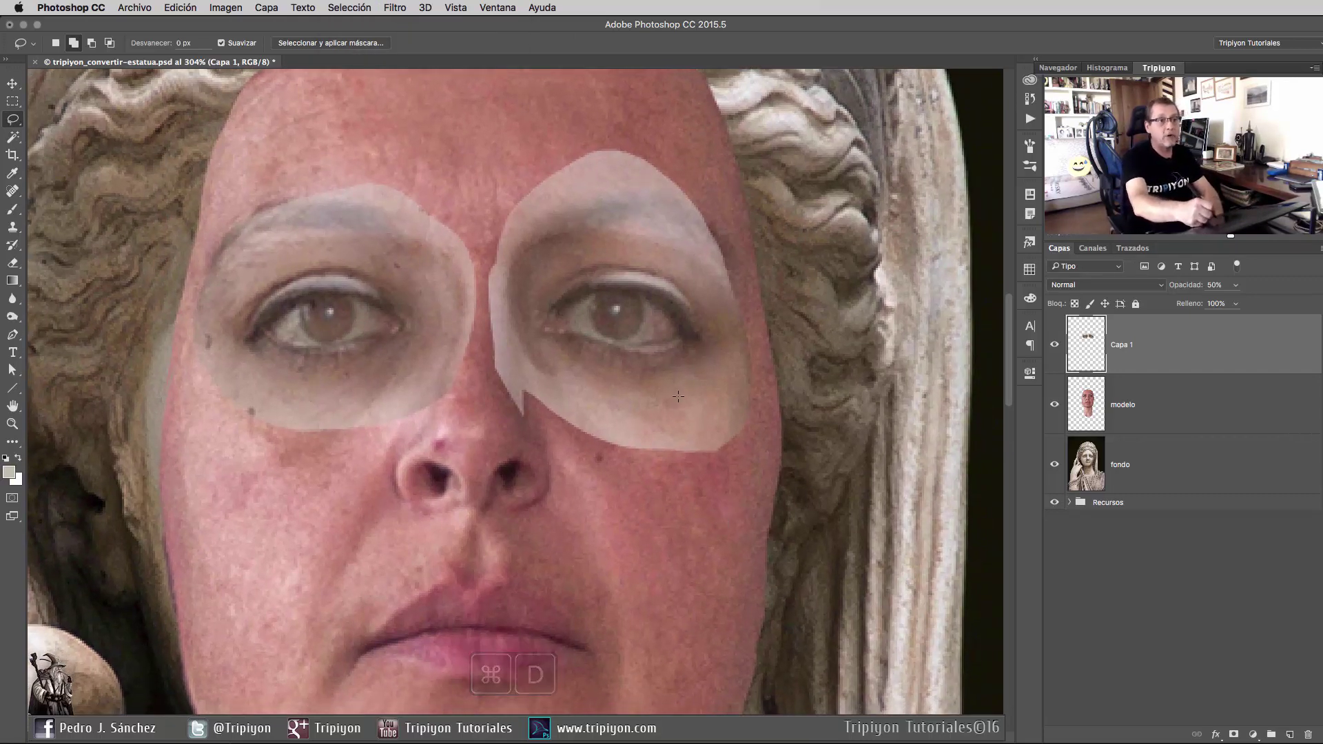
pyautogui.moveTo(481, 310); pyautogui.dragTo(486, 296)
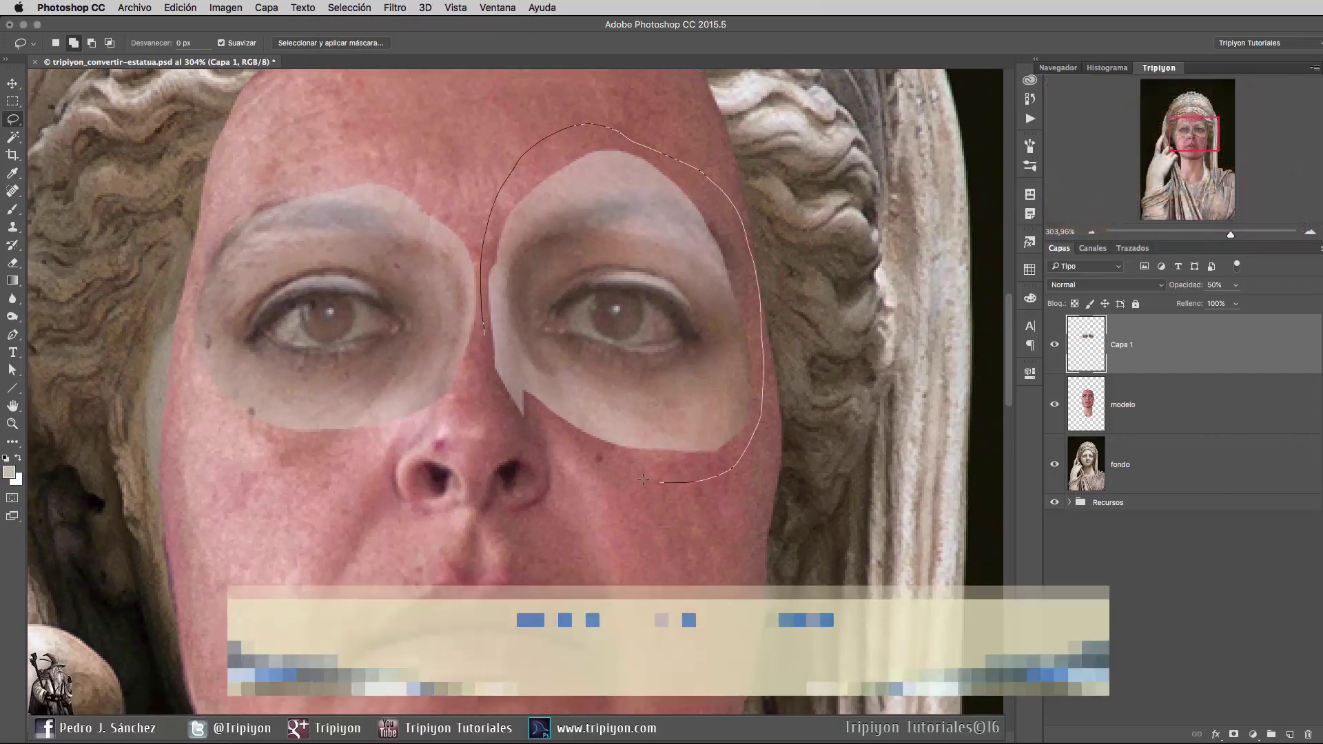
# Rotate and warp (Deformar) the right eye patch to fit the model's eye, commit, and deselect.
pyautogui.press('super+t')
pyautogui.moveTo(785, 483)
pyautogui.mouseDown()
pyautogui.moveTo(704, 424)
pyautogui.moveTo(799, 358)
pyautogui.mouseUp()
pyautogui.rightClick(681, 271)
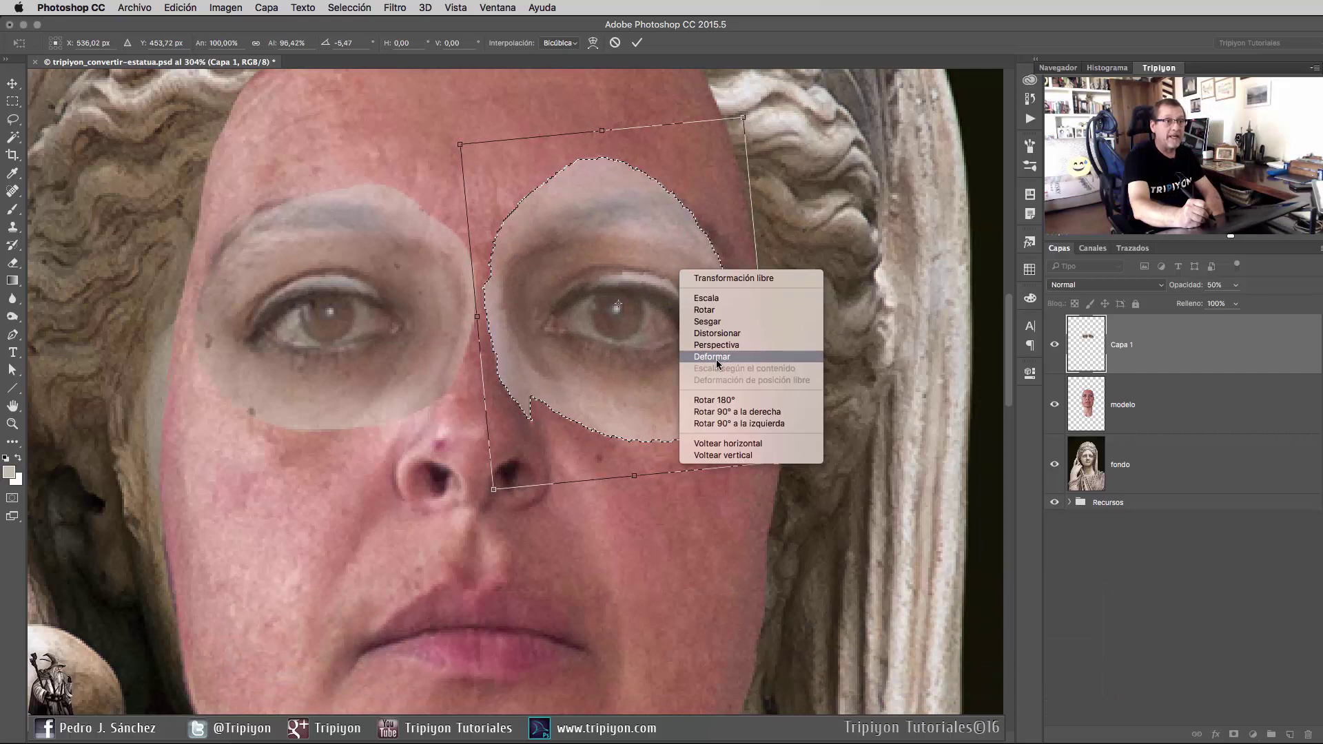
pyautogui.click(717, 357)
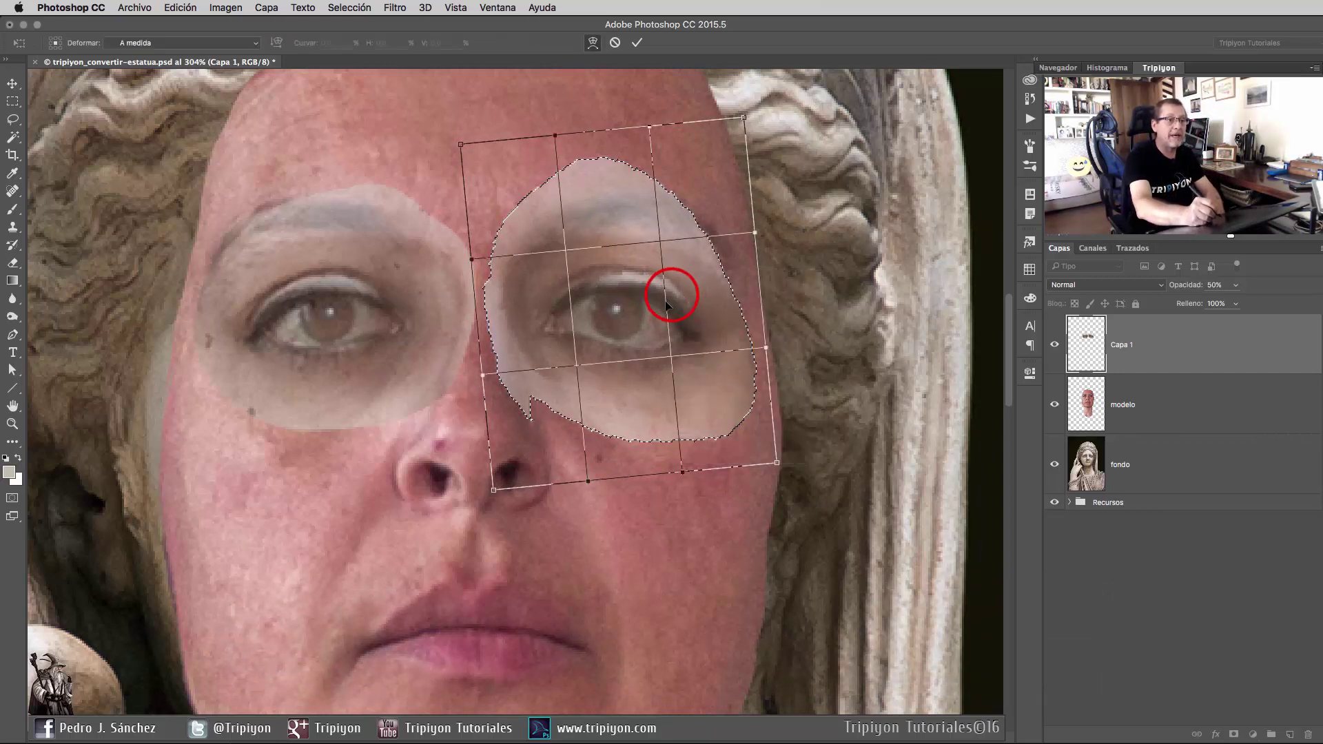
pyautogui.moveTo(674, 296); pyautogui.dragTo(657, 288)
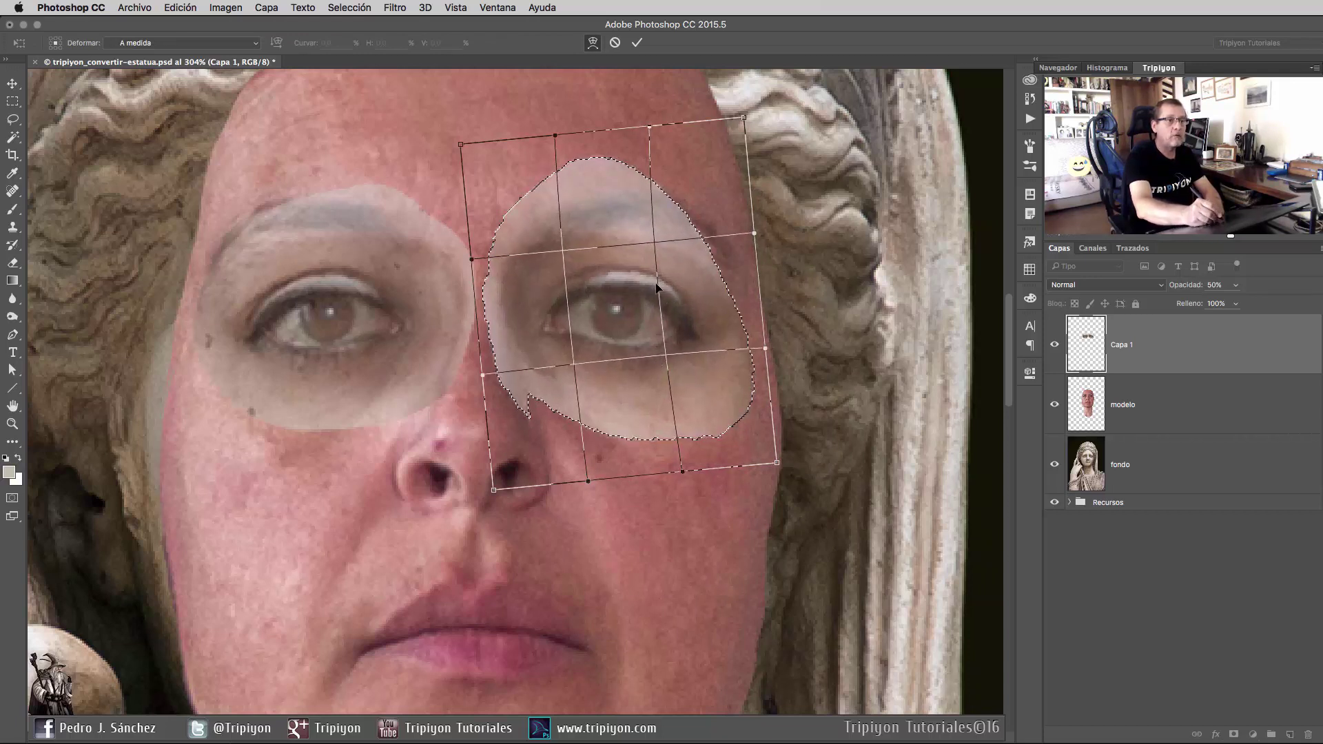
pyautogui.moveTo(553, 304); pyautogui.dragTo(612, 281)
pyautogui.moveTo(633, 370); pyautogui.dragTo(674, 383)
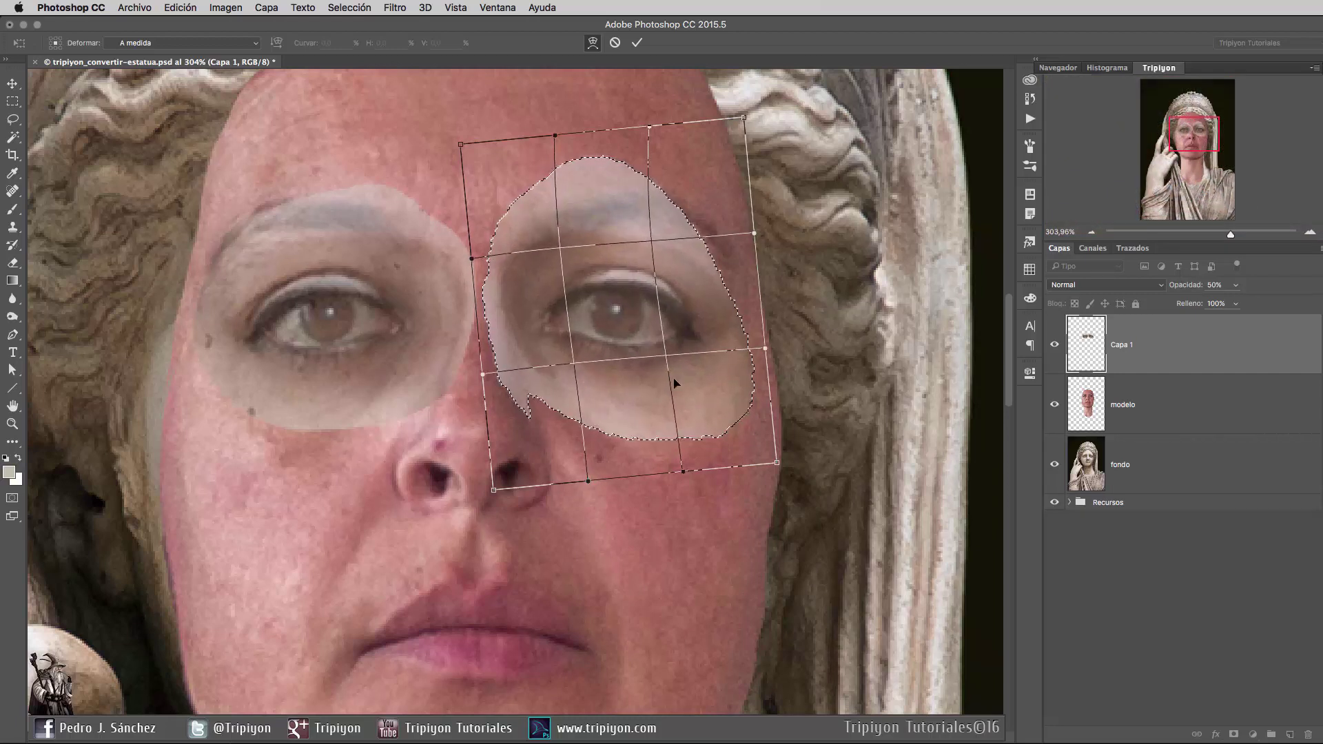
pyautogui.press('Return')
pyautogui.press('super+d')
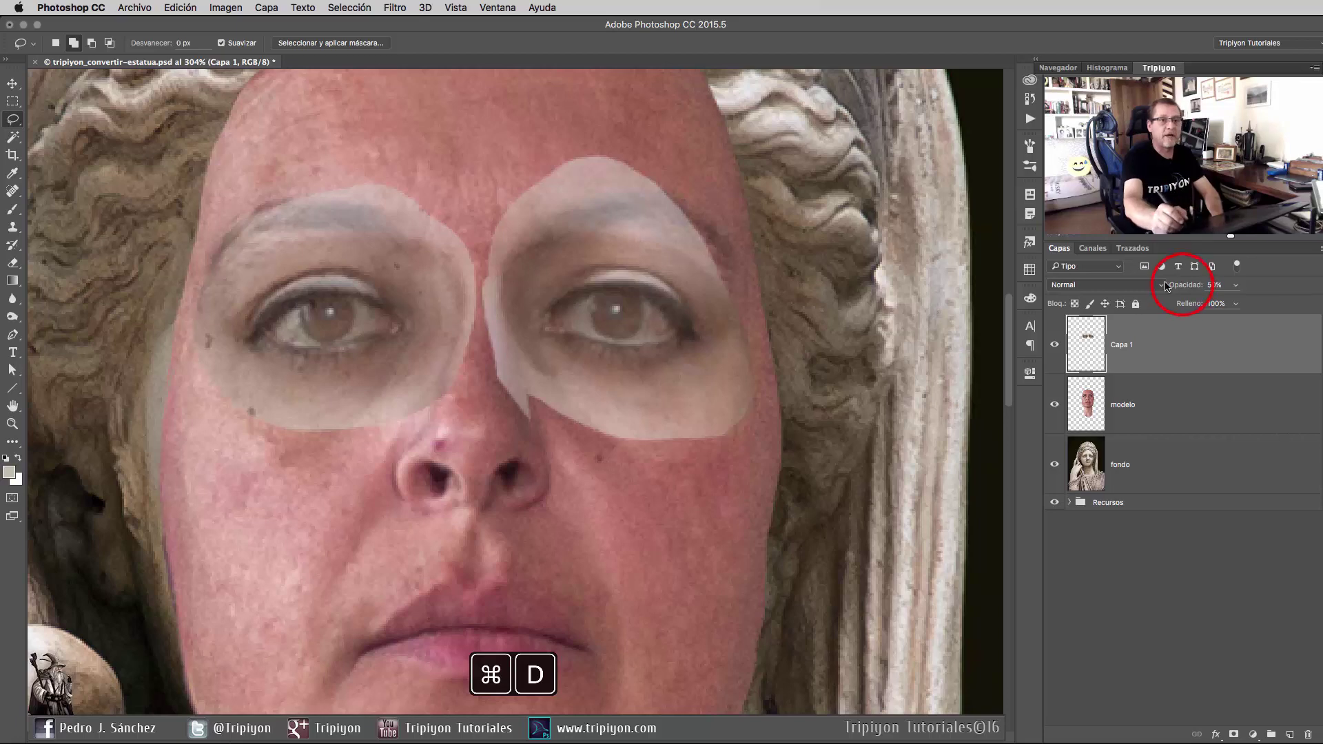
# Set the Capa 1 eye patches to 100% opacity, add a layer mask, and ready a soft brush.
pyautogui.moveTo(1165, 287); pyautogui.dragTo(1276, 301)
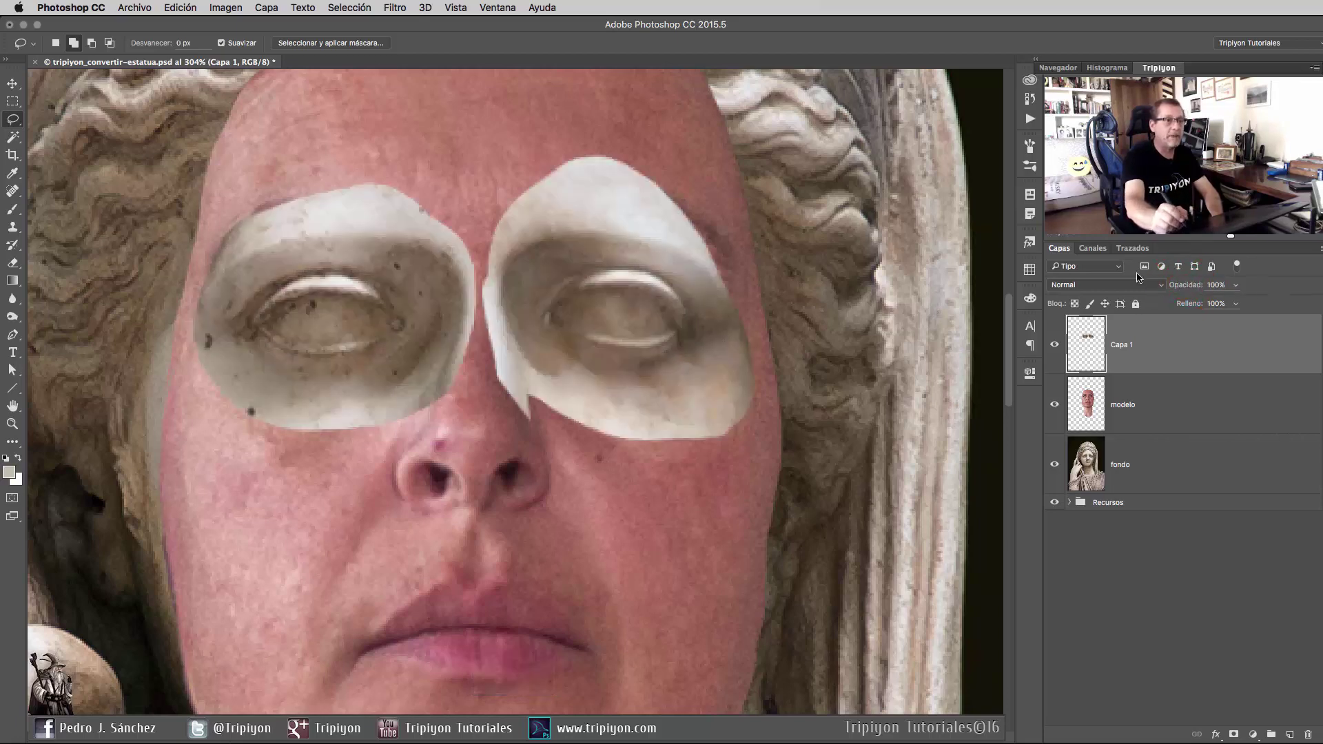
pyautogui.scroll(-3, 679, 393)
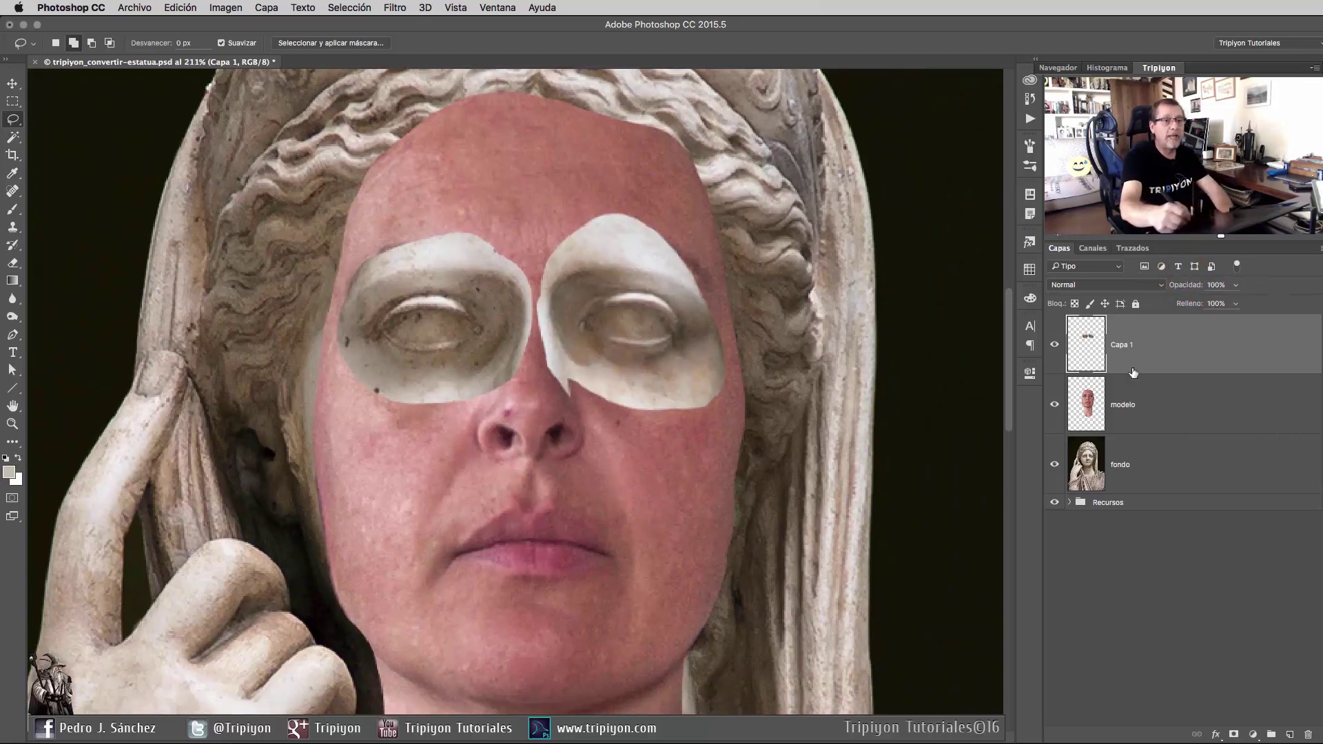
pyautogui.click(1233, 736)
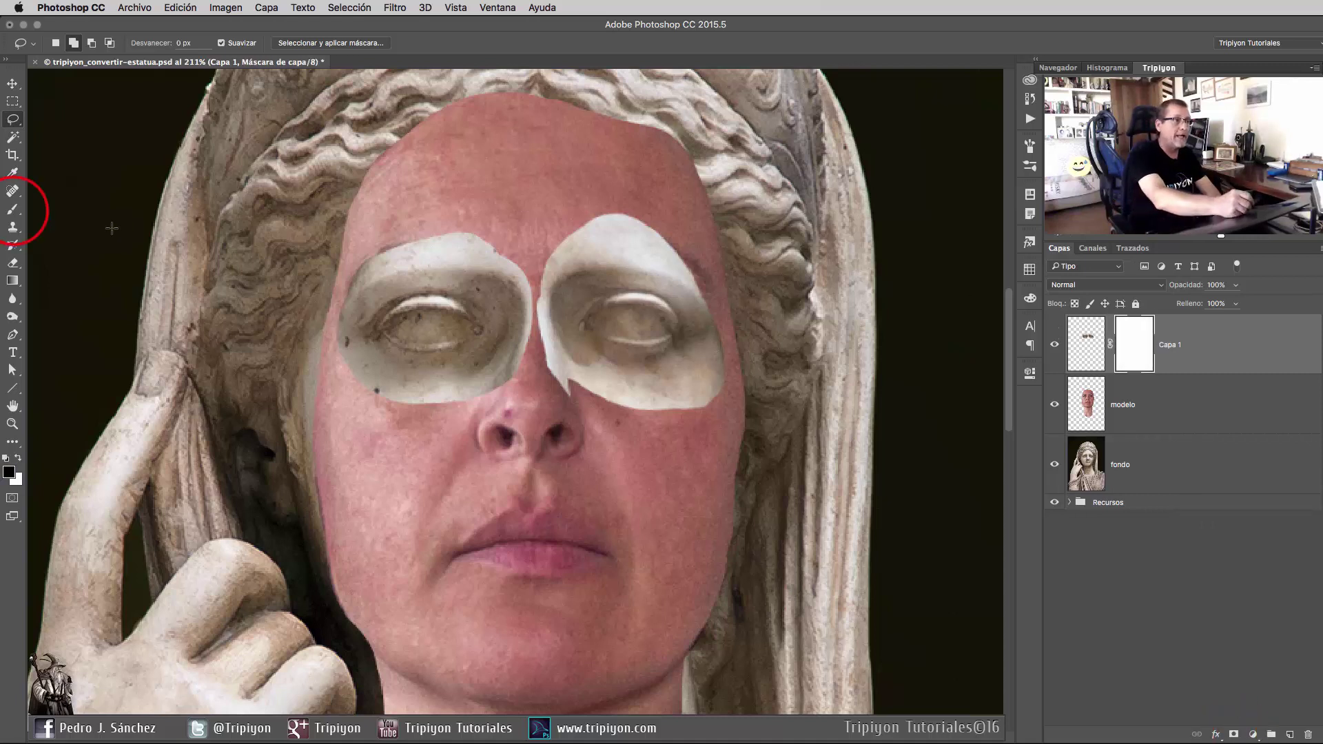
pyautogui.click(13, 211)
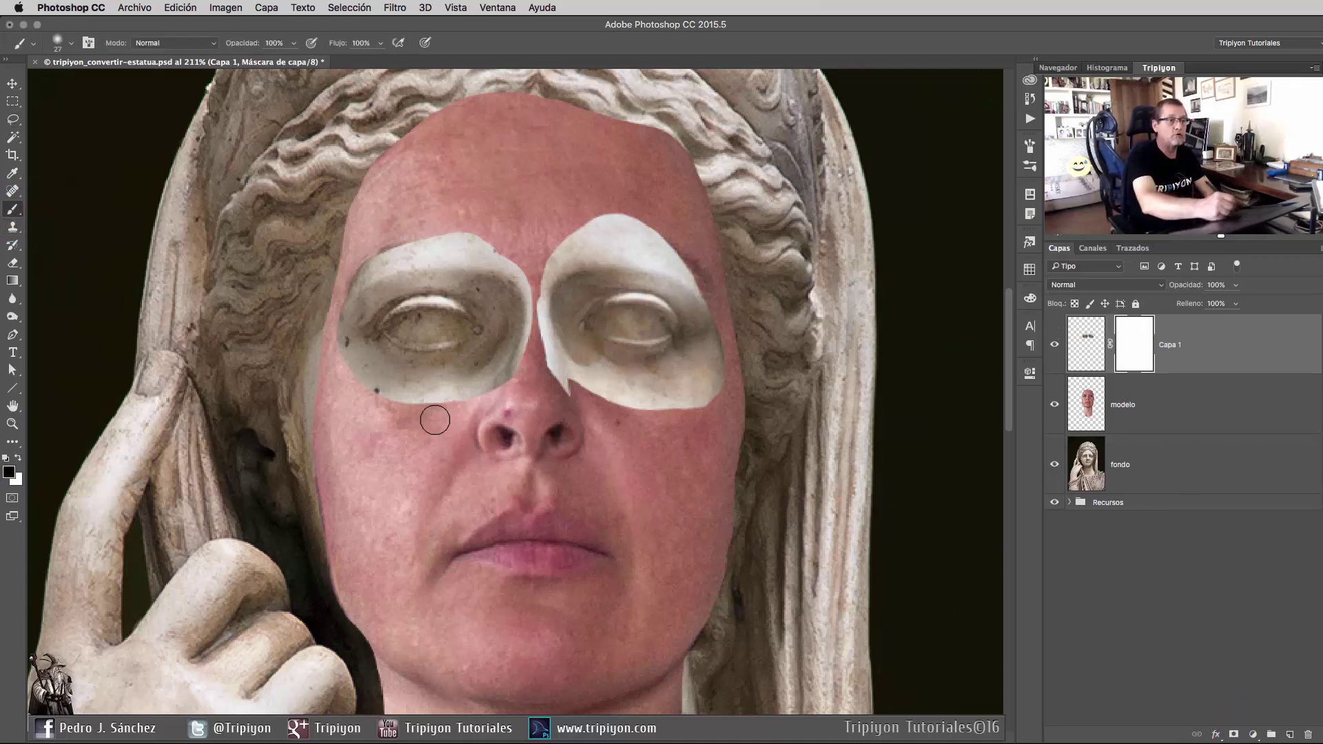
pyautogui.rightClick(604, 417)
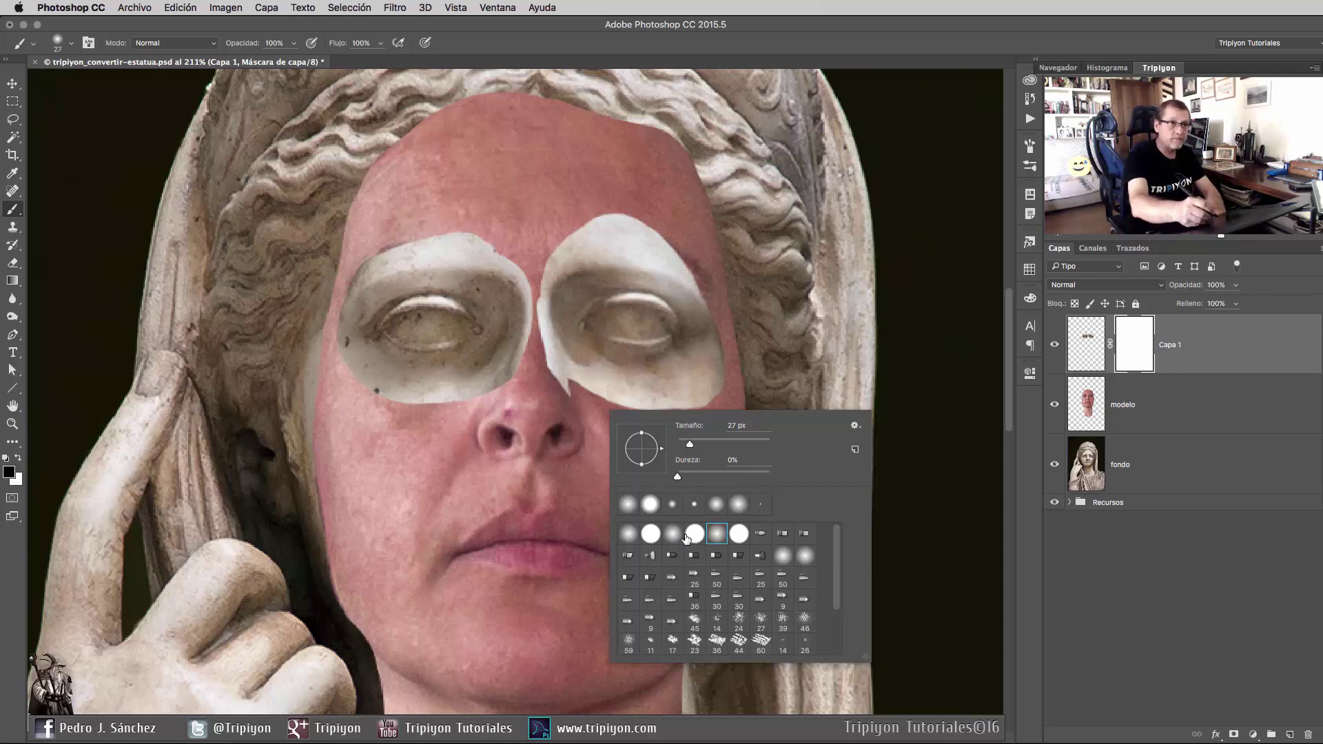
pyautogui.click(751, 48)
pyautogui.moveTo(508, 411)
pyautogui.mouseDown()
pyautogui.moveTo(534, 412)
pyautogui.moveTo(508, 484)
pyautogui.mouseUp()
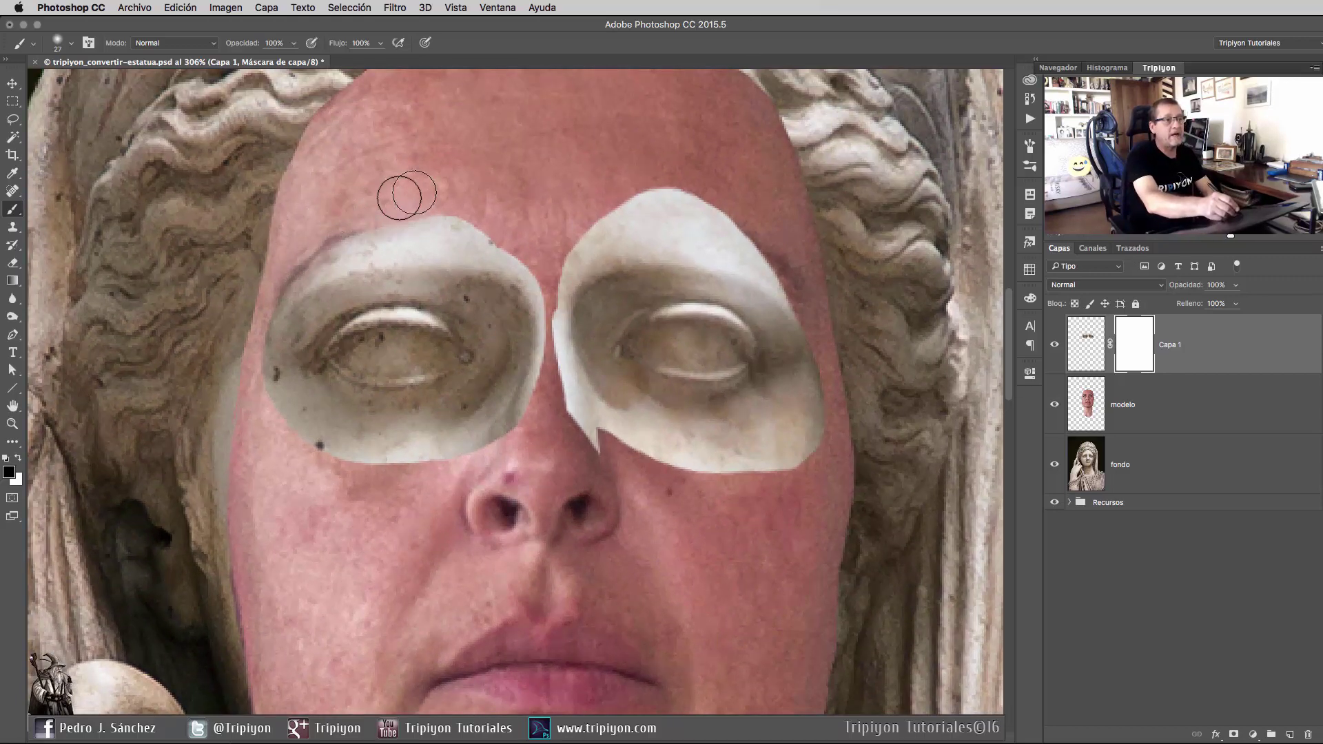
# Paint the Capa 1 mask so both eye patches' edges blend into the surrounding skin.
pyautogui.moveTo(448, 205)
pyautogui.mouseDown()
pyautogui.moveTo(512, 241)
pyautogui.moveTo(273, 304)
pyautogui.moveTo(346, 276)
pyautogui.mouseUp()
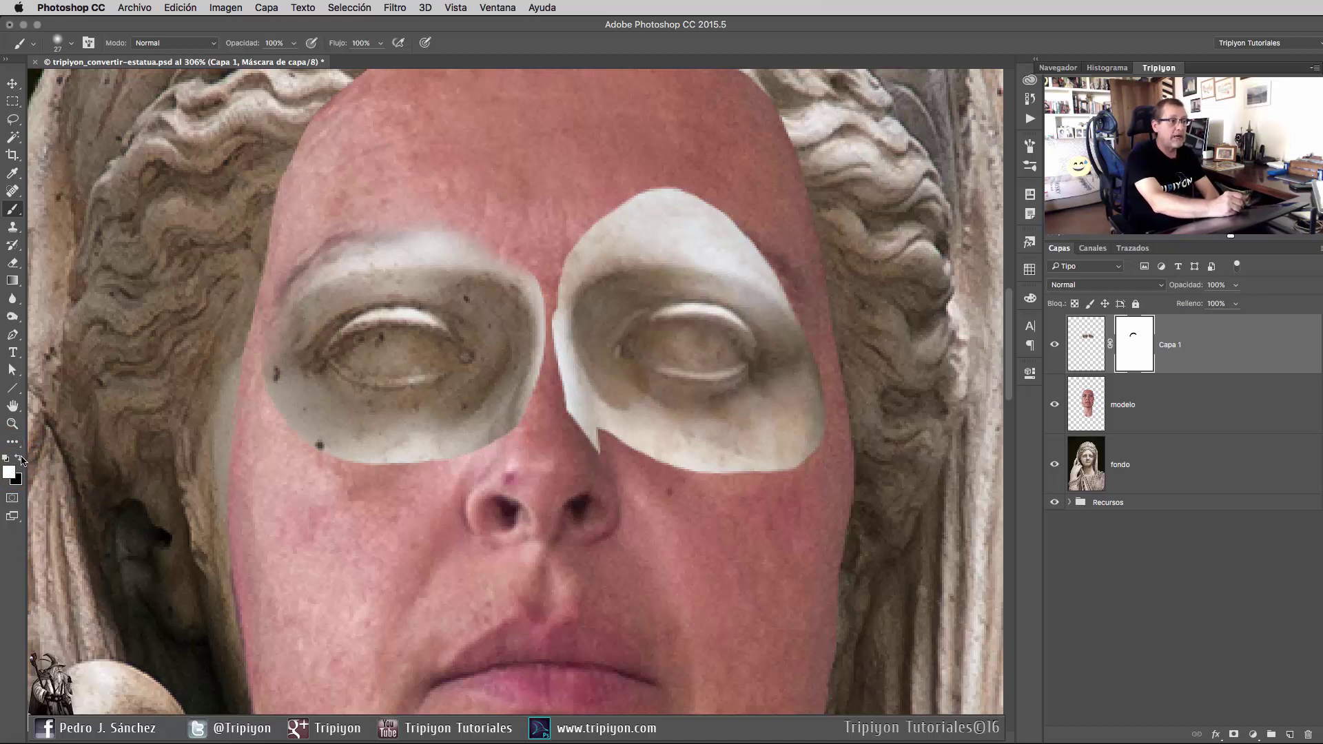
pyautogui.press('d')
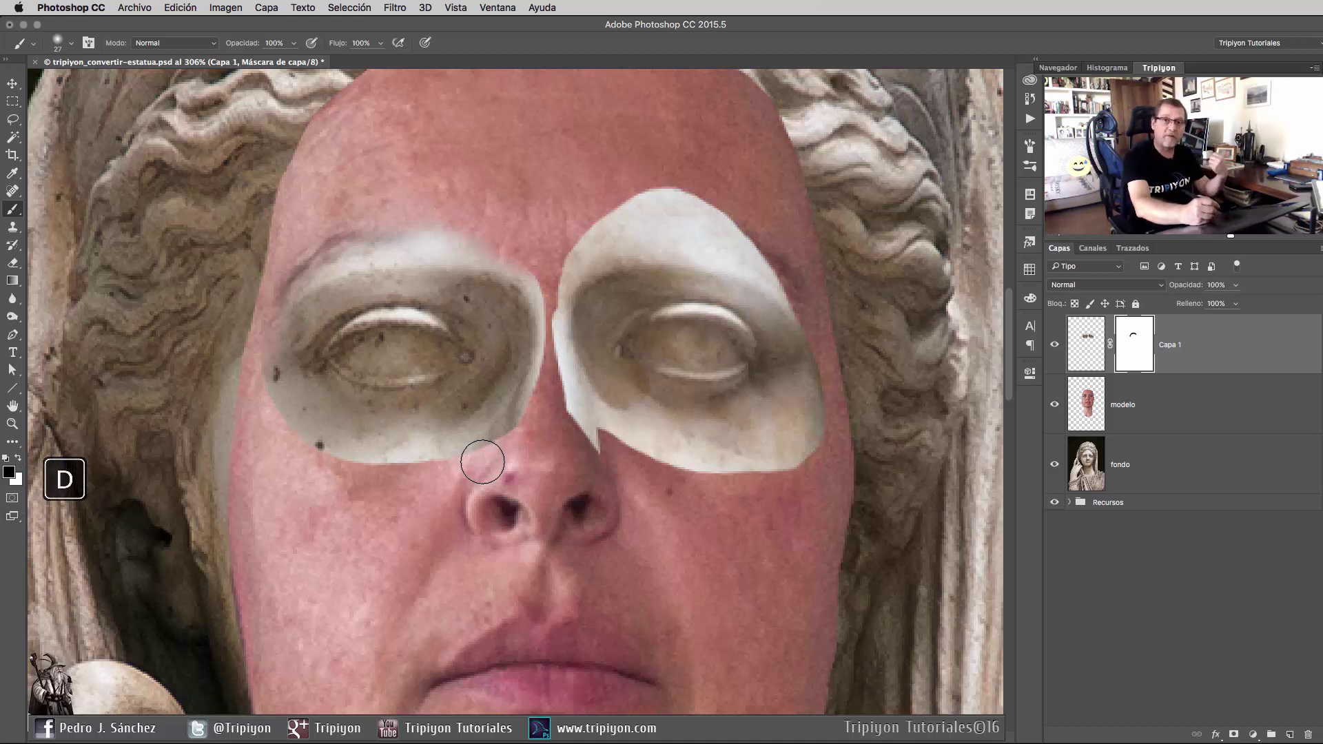
pyautogui.press('x')
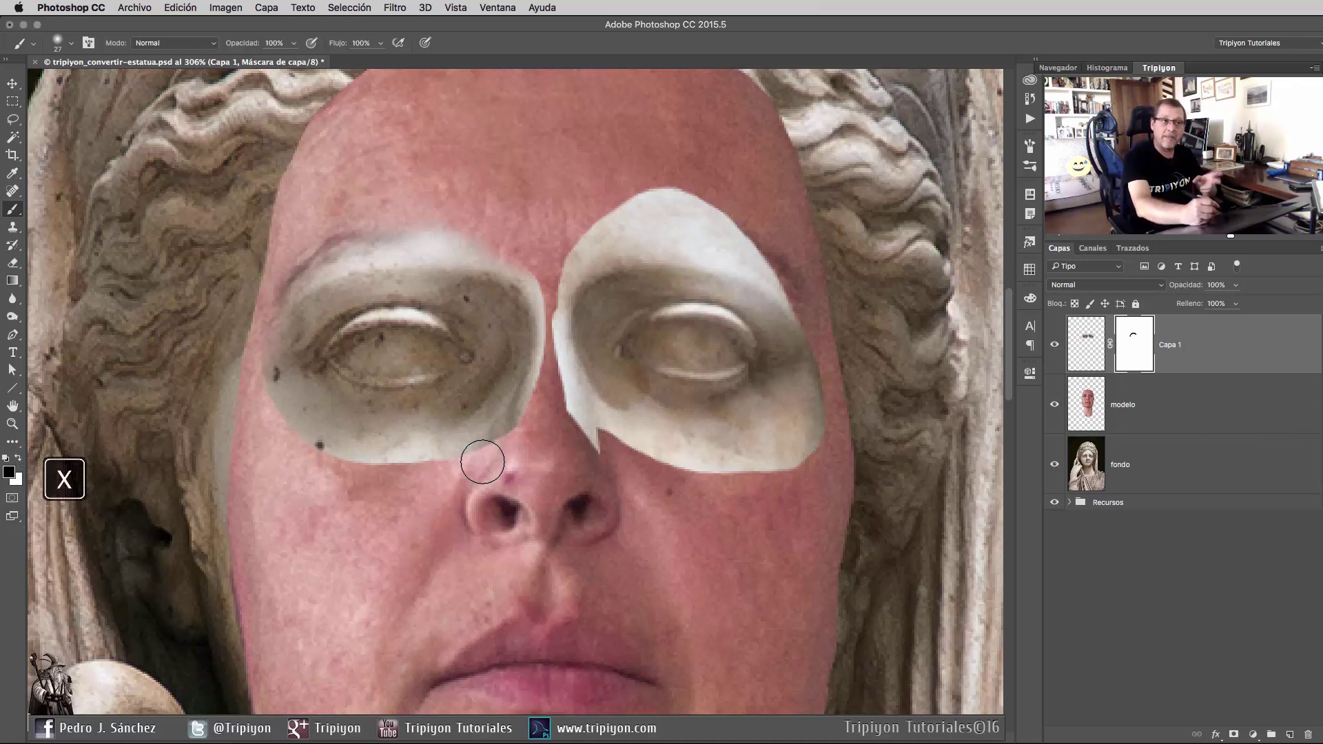
pyautogui.moveTo(251, 378)
pyautogui.mouseDown()
pyautogui.moveTo(272, 422)
pyautogui.moveTo(354, 443)
pyautogui.moveTo(547, 387)
pyautogui.mouseUp()
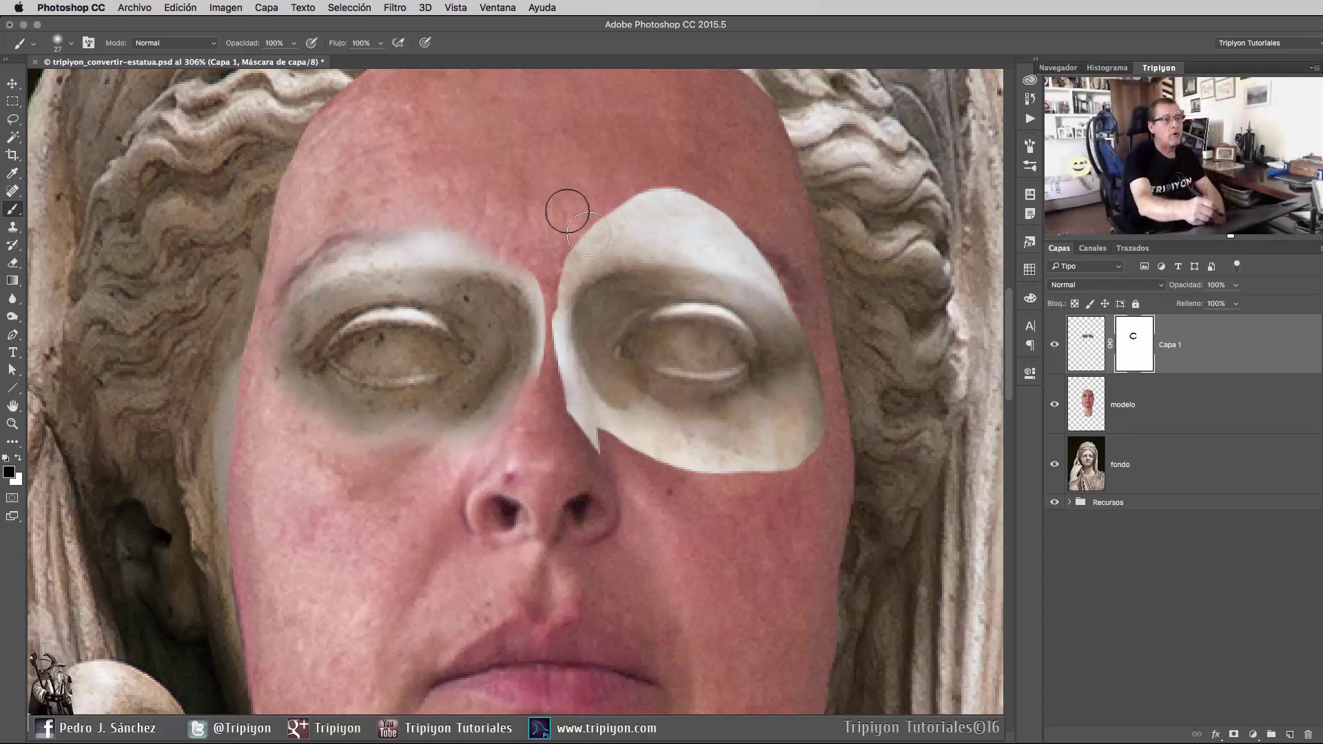
pyautogui.moveTo(710, 465); pyautogui.dragTo(620, 462)
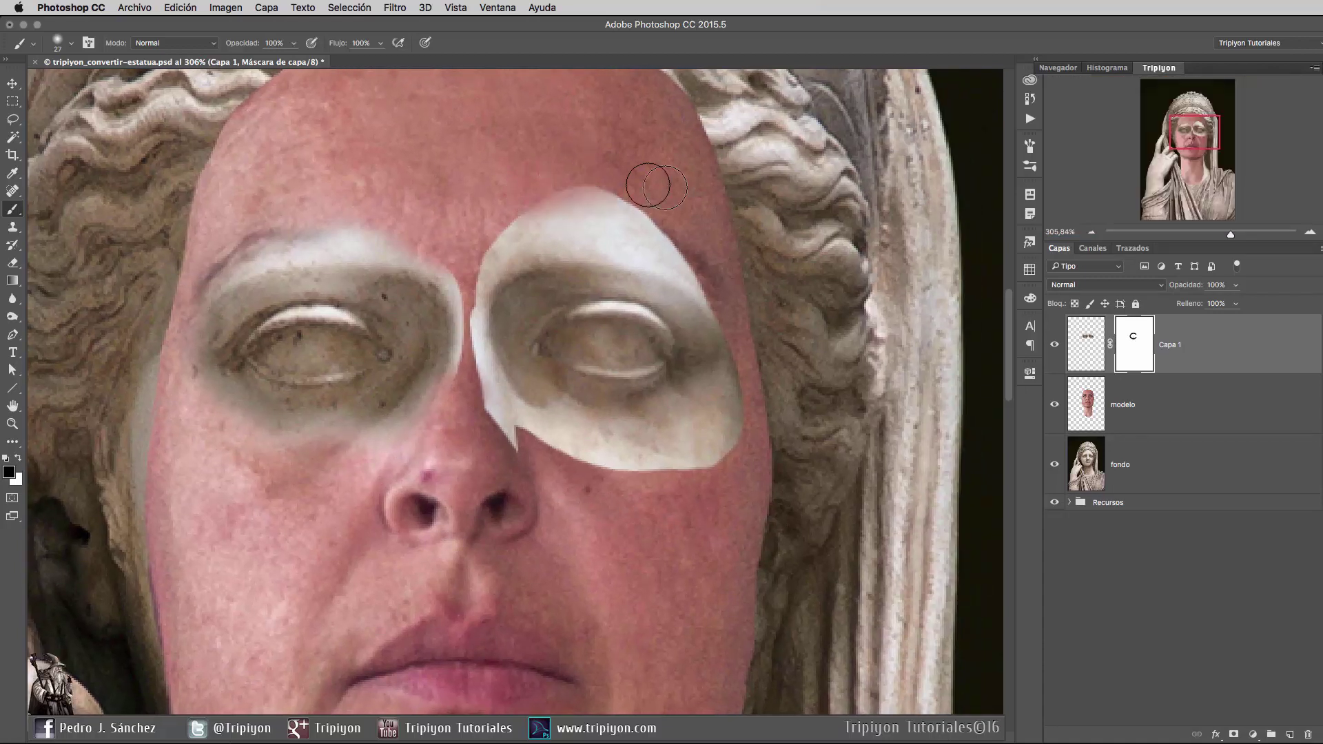
pyautogui.moveTo(586, 338); pyautogui.dragTo(690, 262)
pyautogui.moveTo(503, 235); pyautogui.dragTo(675, 269)
pyautogui.moveTo(724, 462); pyautogui.dragTo(593, 476)
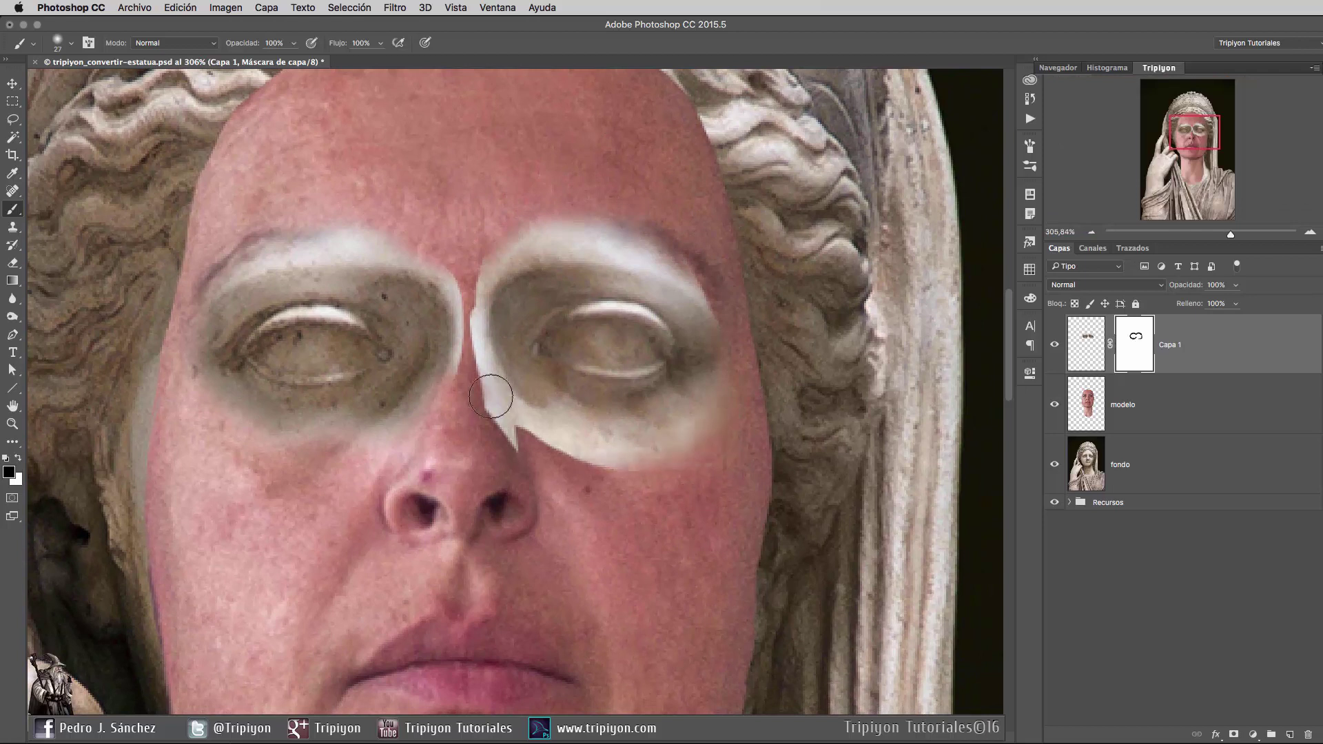
pyautogui.moveTo(490, 386)
pyautogui.mouseDown()
pyautogui.moveTo(575, 440)
pyautogui.moveTo(550, 452)
pyautogui.mouseUp()
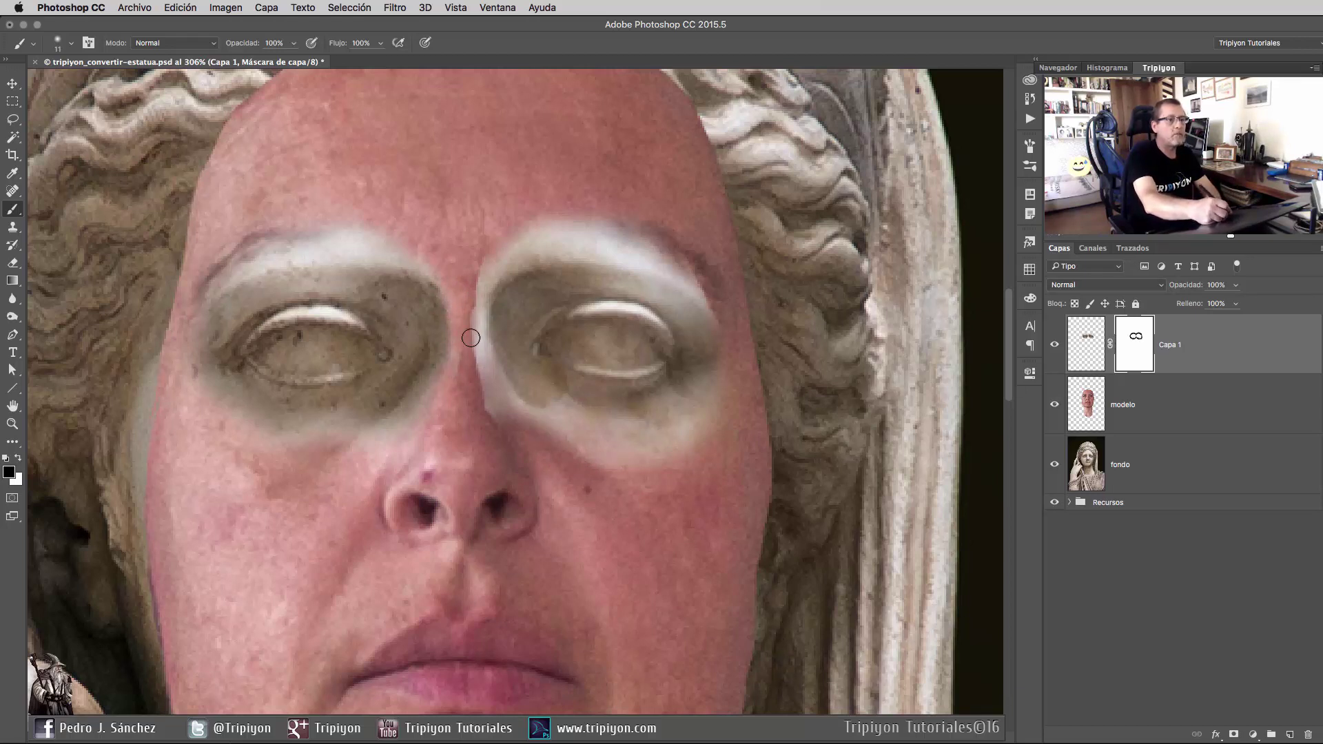
pyautogui.moveTo(471, 338)
pyautogui.mouseDown()
pyautogui.moveTo(480, 286)
pyautogui.moveTo(526, 220)
pyautogui.mouseUp()
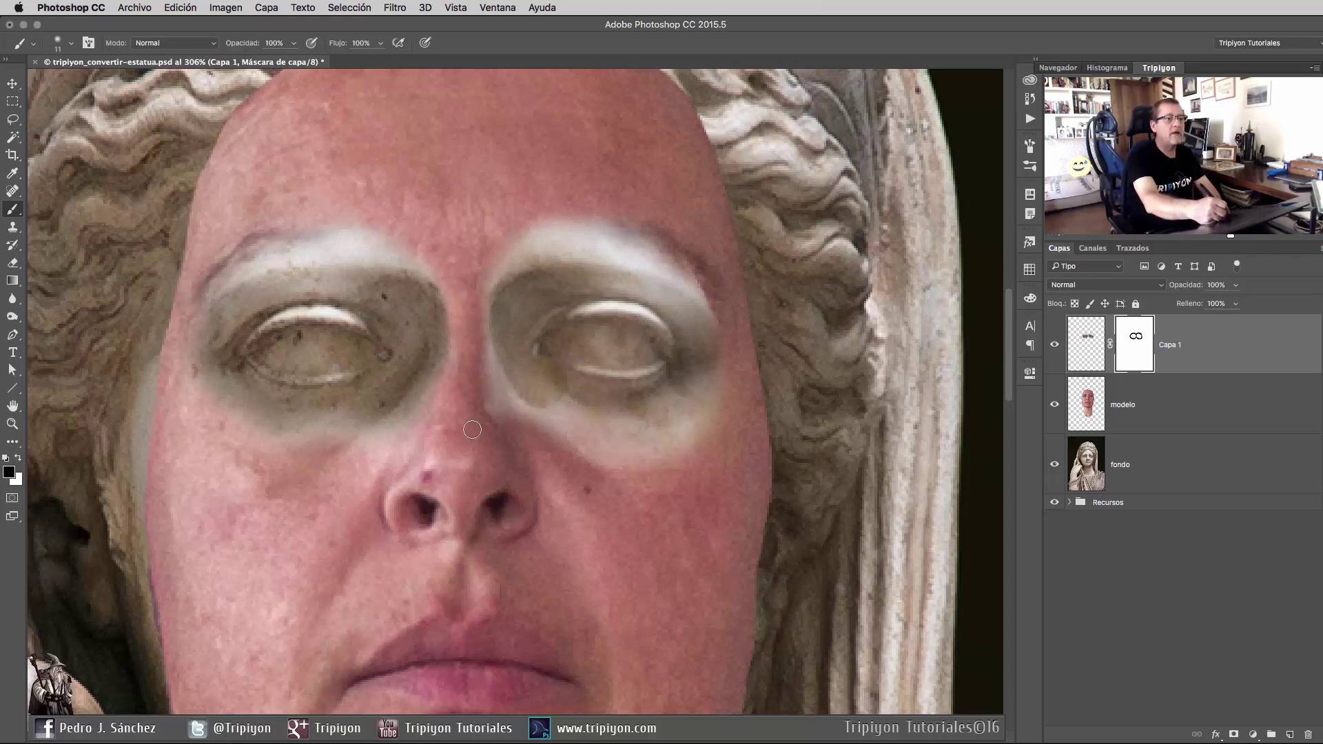
pyautogui.moveTo(439, 301); pyautogui.dragTo(415, 272)
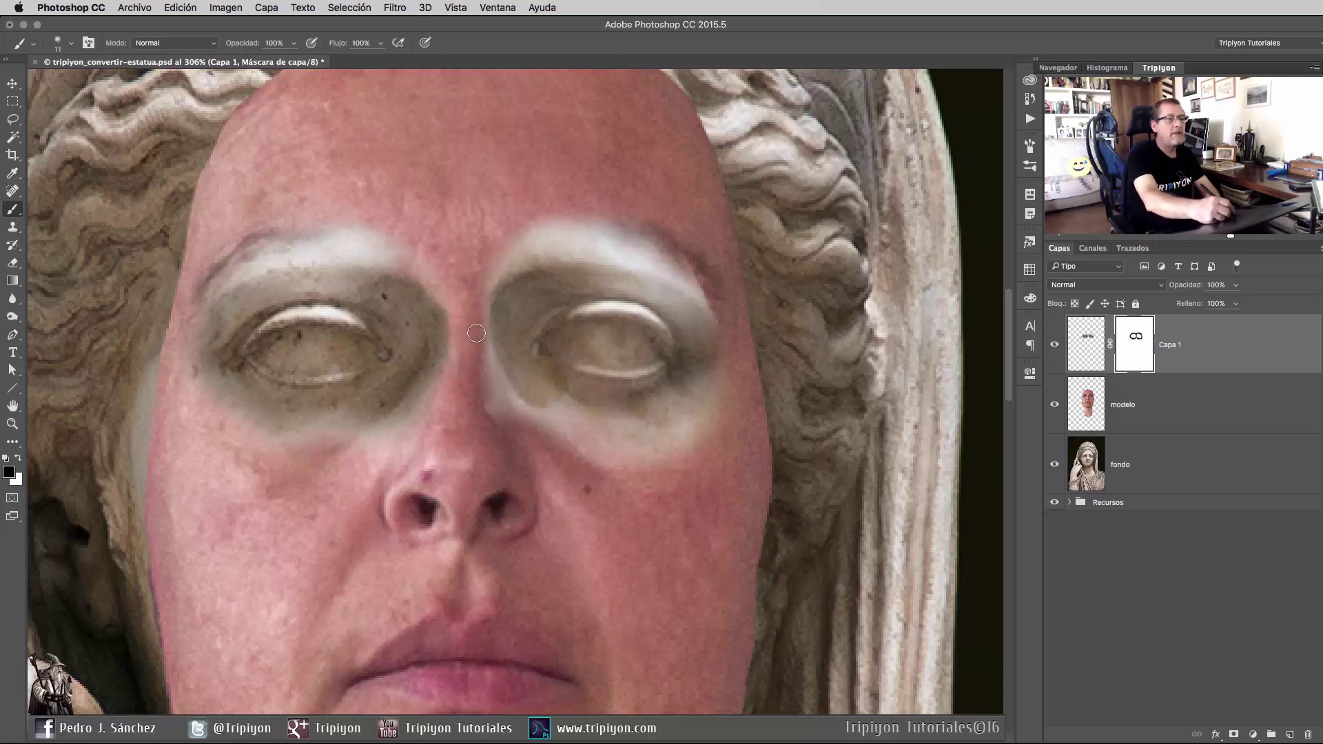
# Zoom out and make the modelo face layer active.
pyautogui.scroll(2, 437, 304)
pyautogui.hscroll(-3, 437, 304)
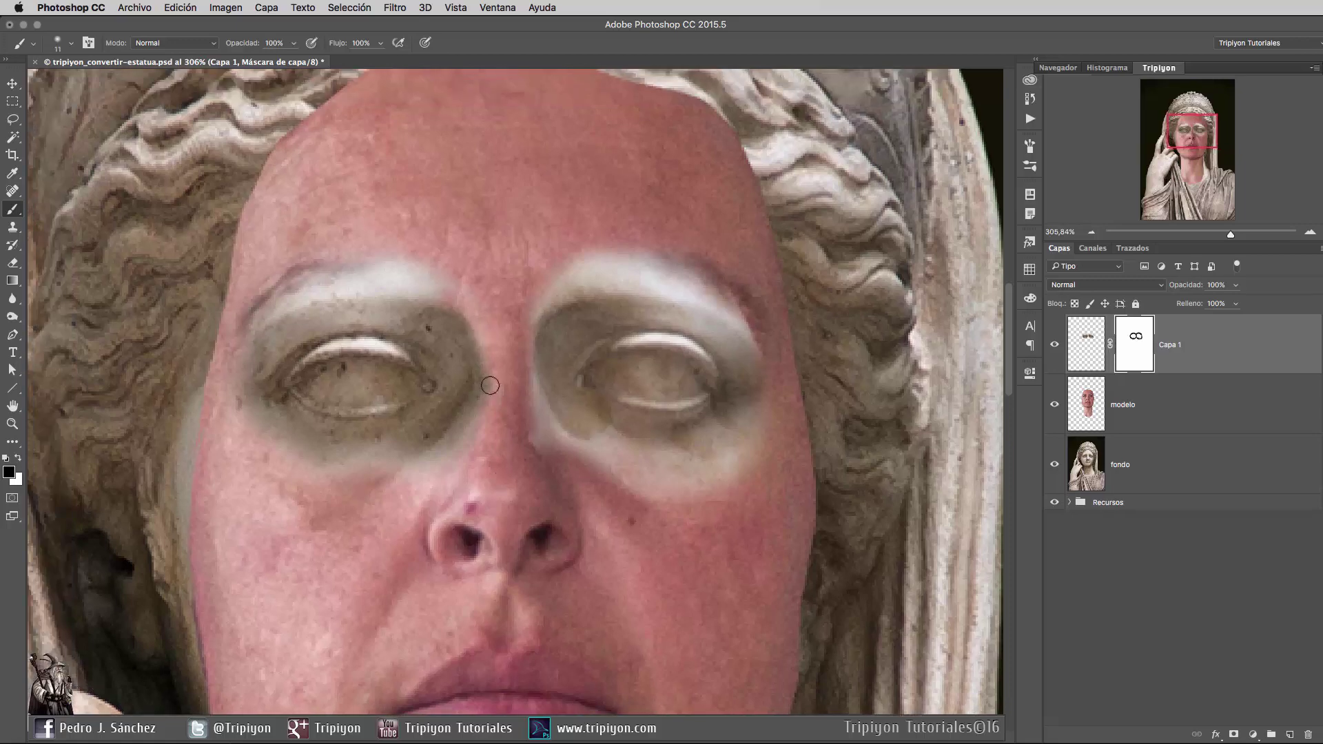
pyautogui.scroll(-4, 841, 338)
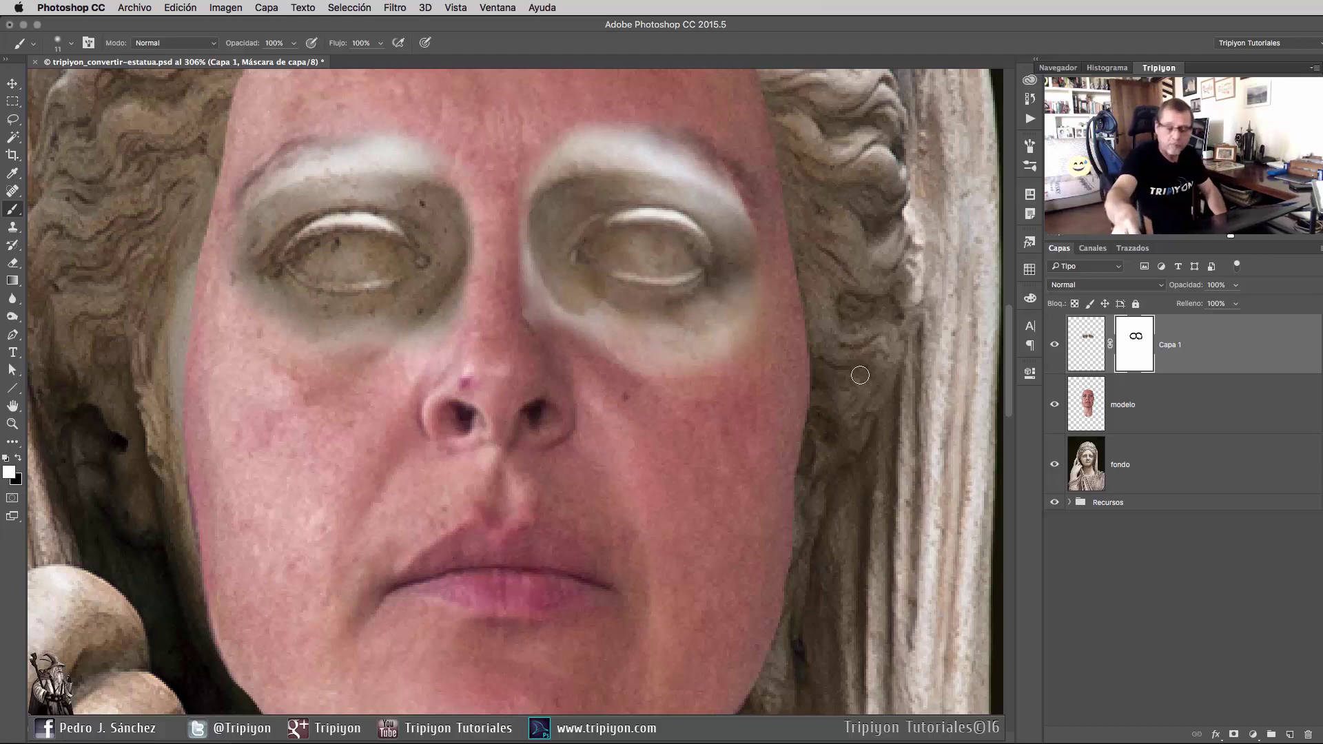
pyautogui.scroll(-2, 860, 375)
pyautogui.click(1143, 403)
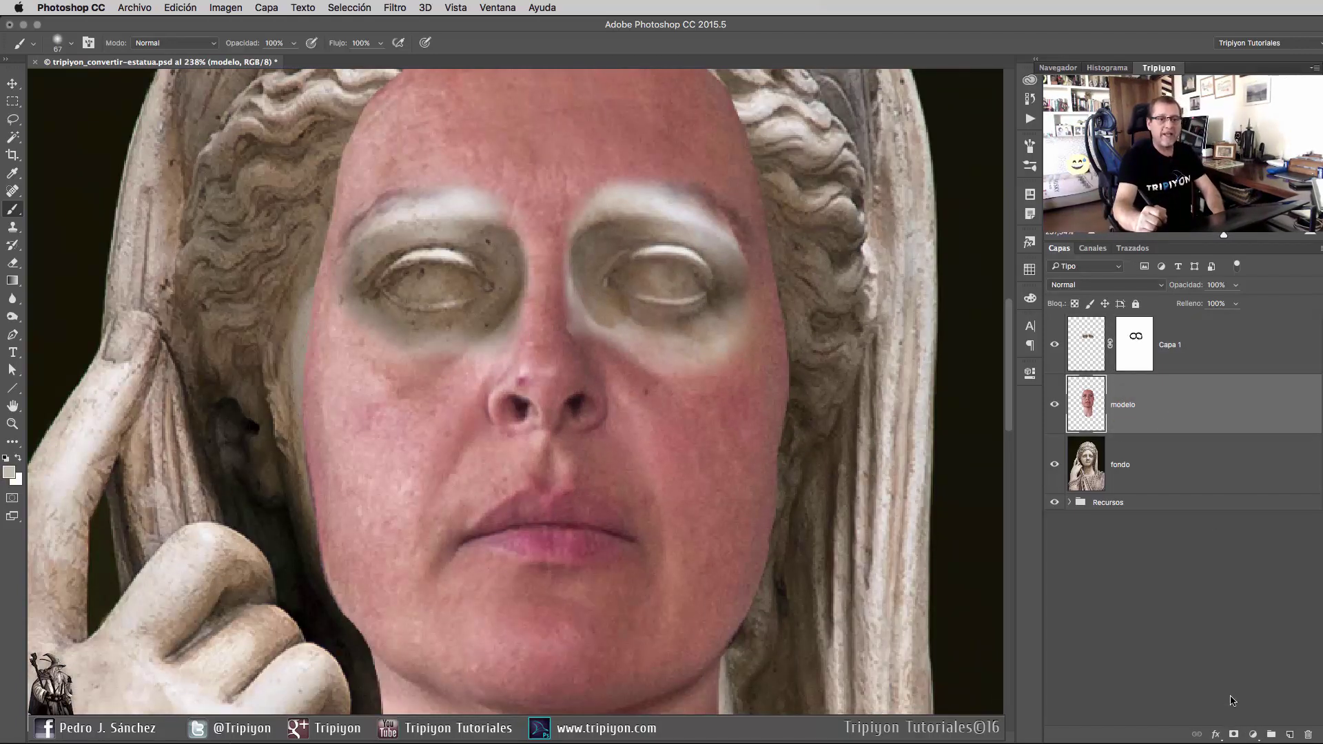
# Add a layer mask to the modelo face layer.
pyautogui.click(1235, 735)
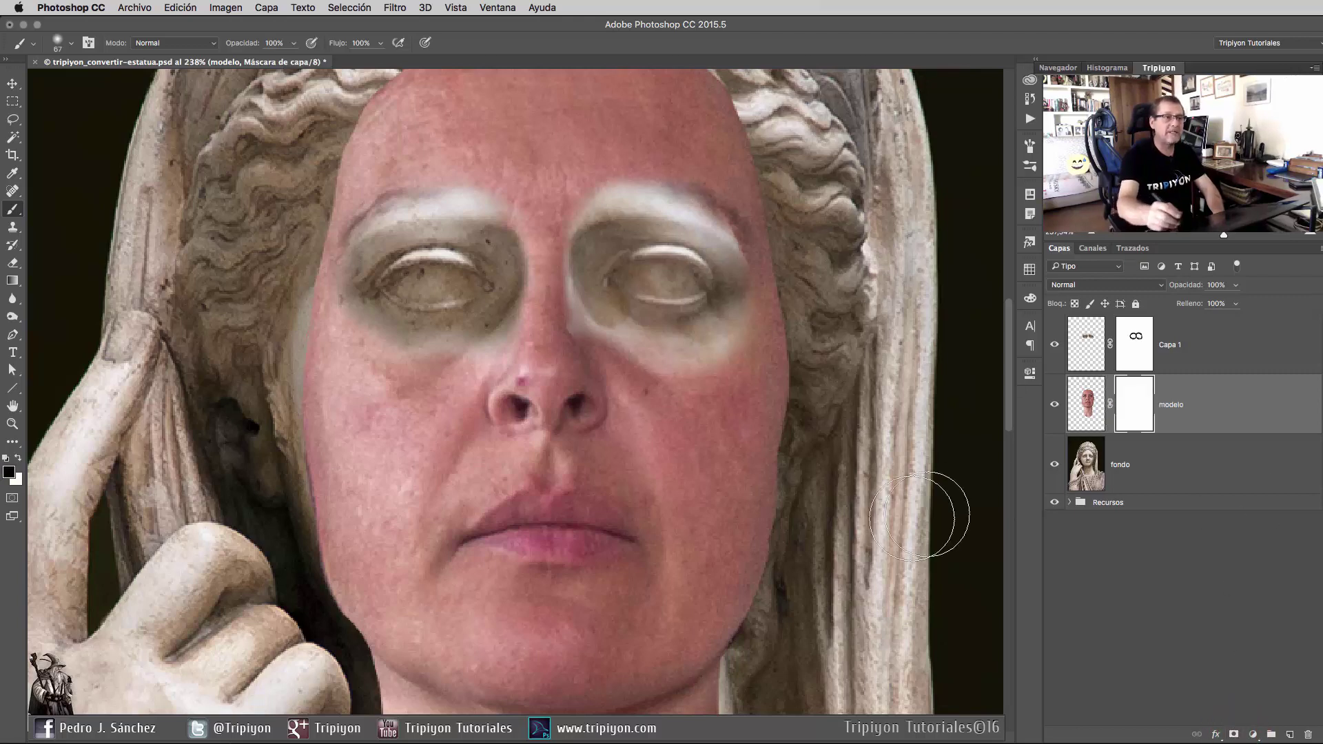
pyautogui.scroll(-2, 702, 429)
pyautogui.scroll(-3, 702, 429)
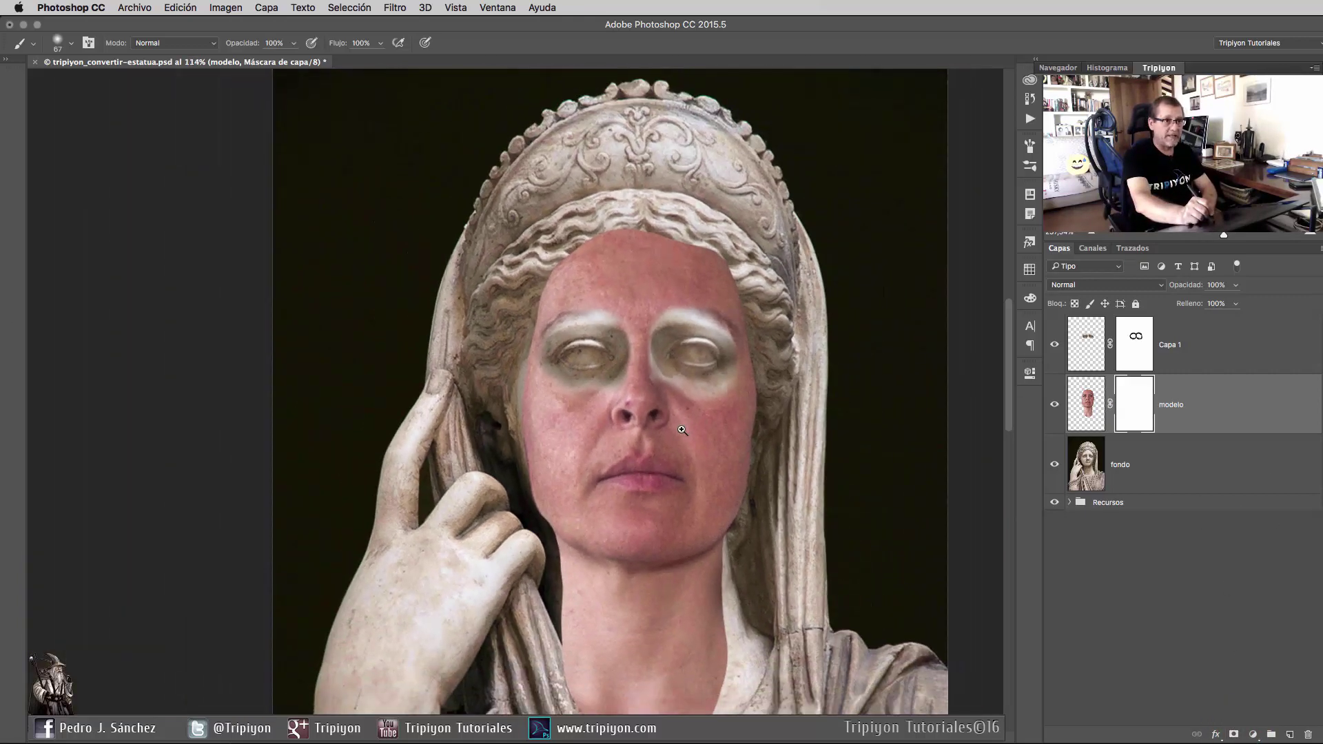
pyautogui.scroll(-2, 673, 508)
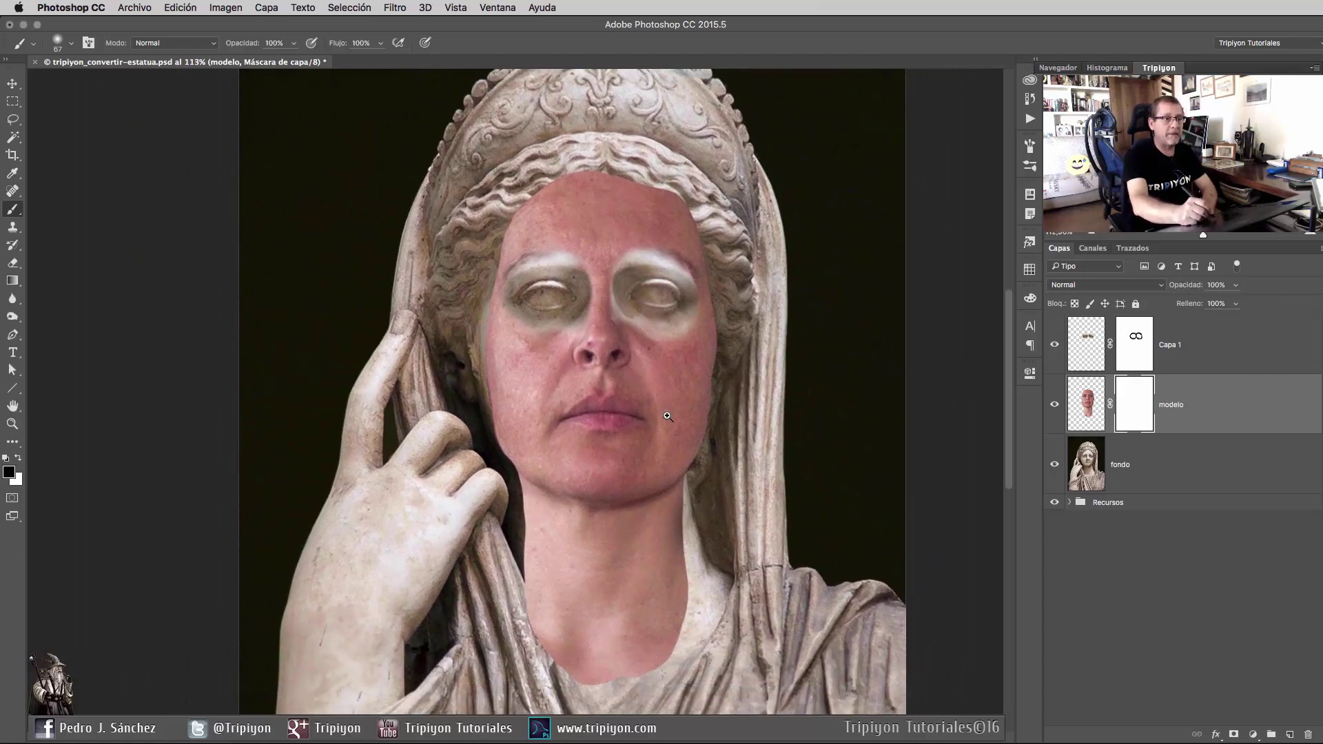
pyautogui.scroll(1, 668, 417)
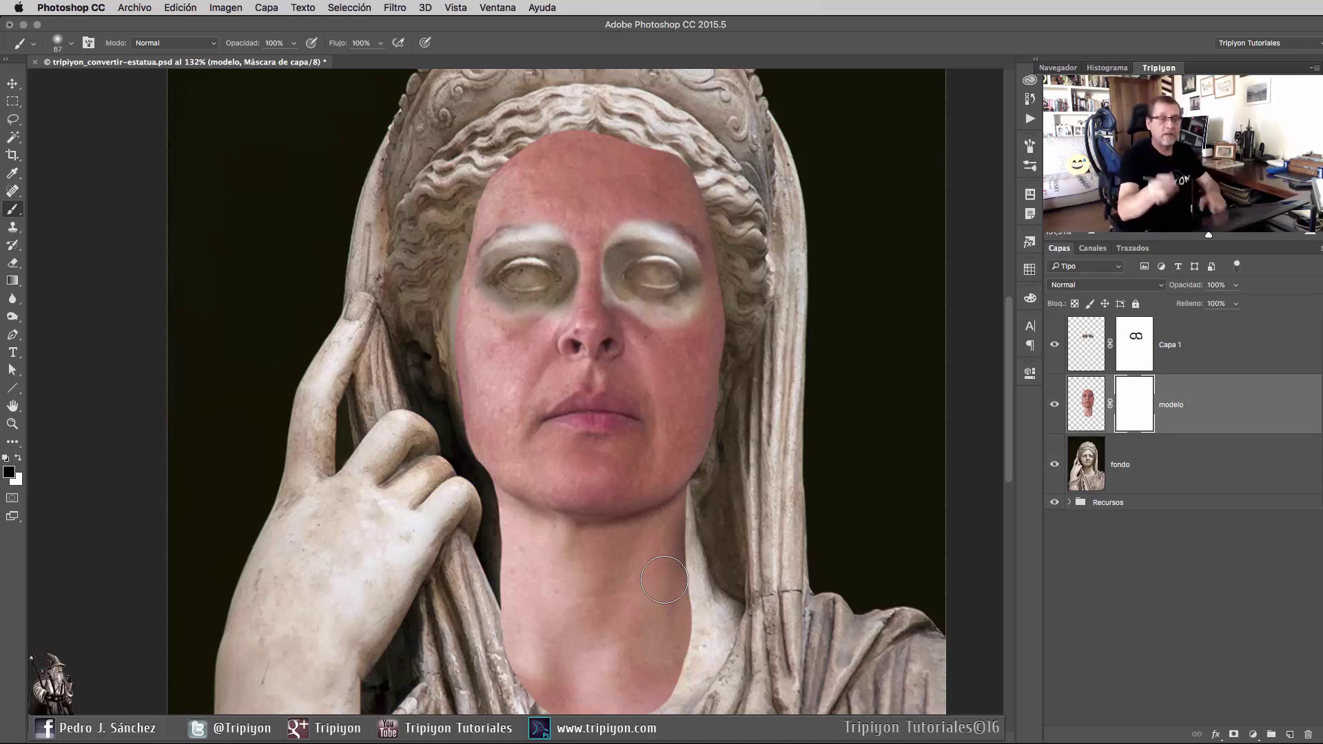
# Paint black on the modelo mask along the forehead hairline and cheek to reveal statue stone.
pyautogui.moveTo(717, 264); pyautogui.dragTo(709, 280)
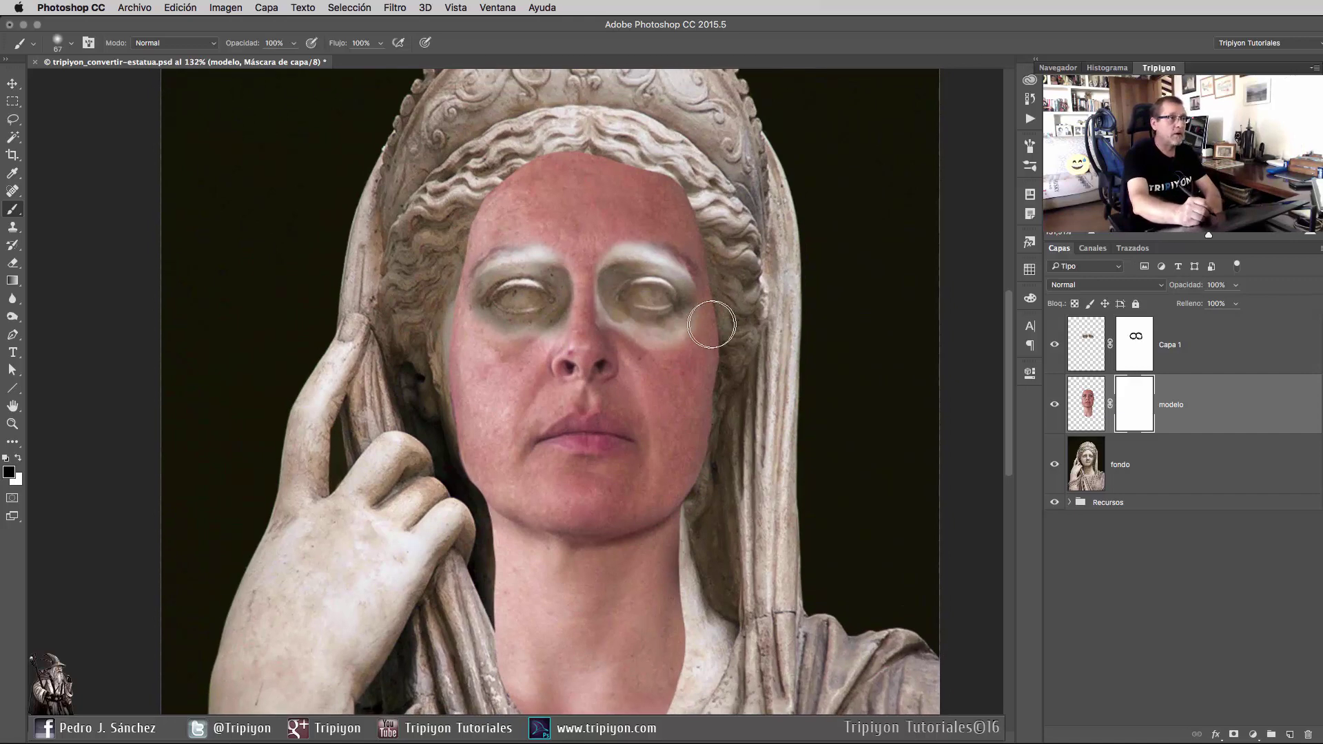
pyautogui.moveTo(585, 158); pyautogui.dragTo(501, 193)
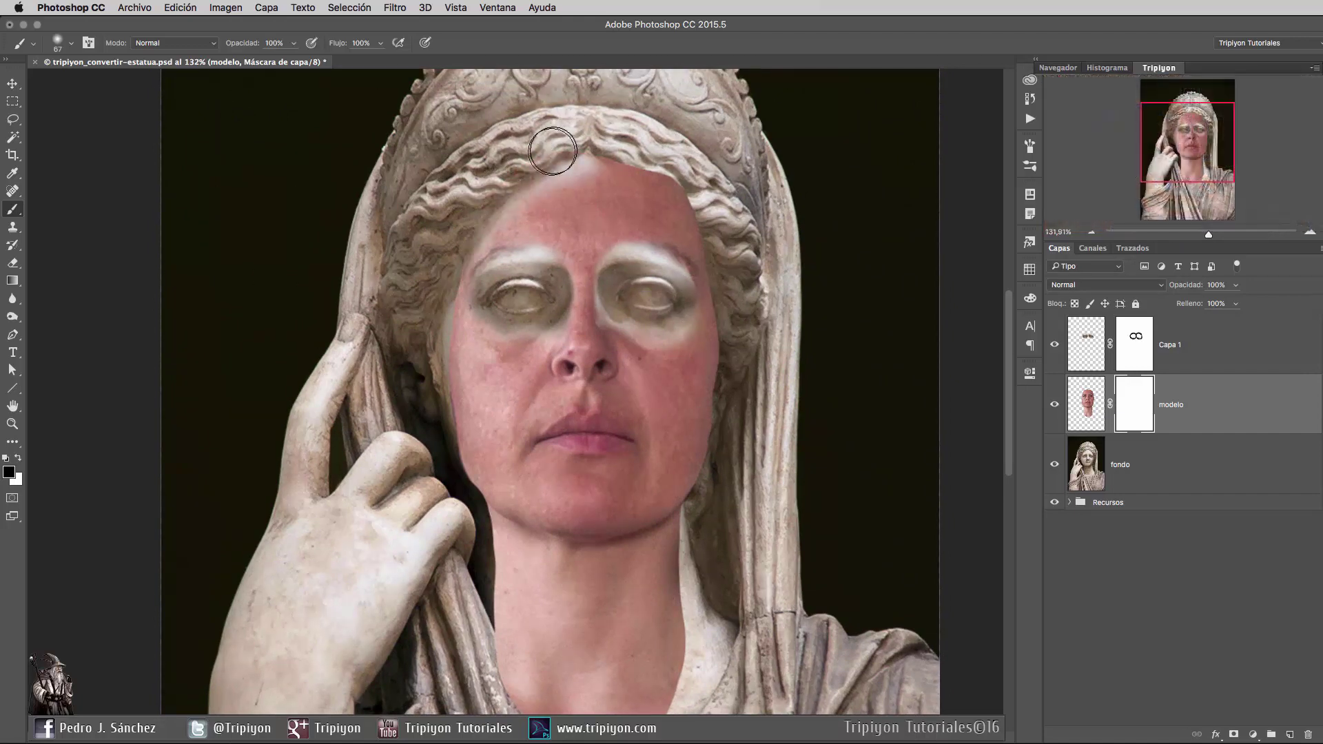
pyautogui.moveTo(551, 156); pyautogui.dragTo(689, 200)
pyautogui.moveTo(465, 517)
pyautogui.mouseDown()
pyautogui.moveTo(457, 444)
pyautogui.moveTo(544, 662)
pyautogui.moveTo(655, 531)
pyautogui.moveTo(734, 336)
pyautogui.mouseUp()
pyautogui.scroll(3, 734, 335)
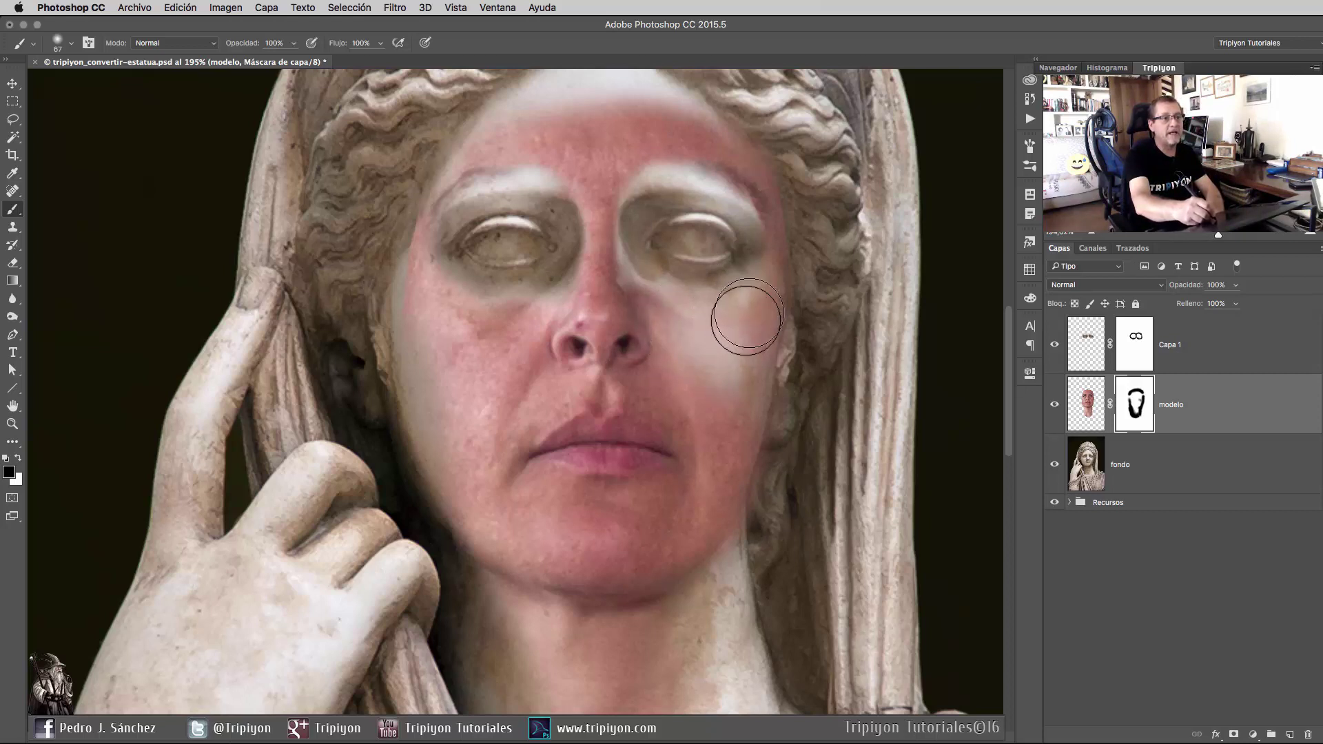
# Mask the pink skin off both cheeks and shrink the brush for finer work.
pyautogui.moveTo(736, 355)
pyautogui.mouseDown()
pyautogui.moveTo(732, 435)
pyautogui.moveTo(698, 434)
pyautogui.mouseUp()
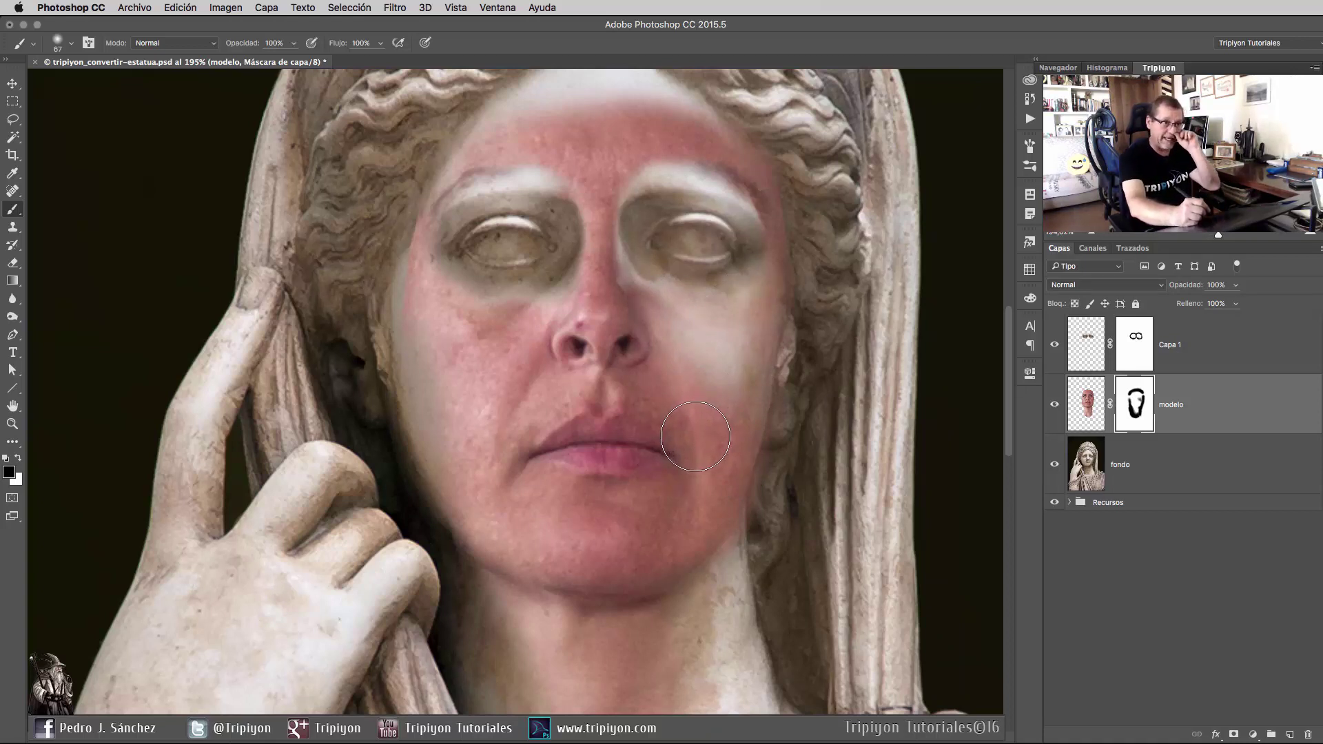
pyautogui.moveTo(482, 375); pyautogui.dragTo(482, 413)
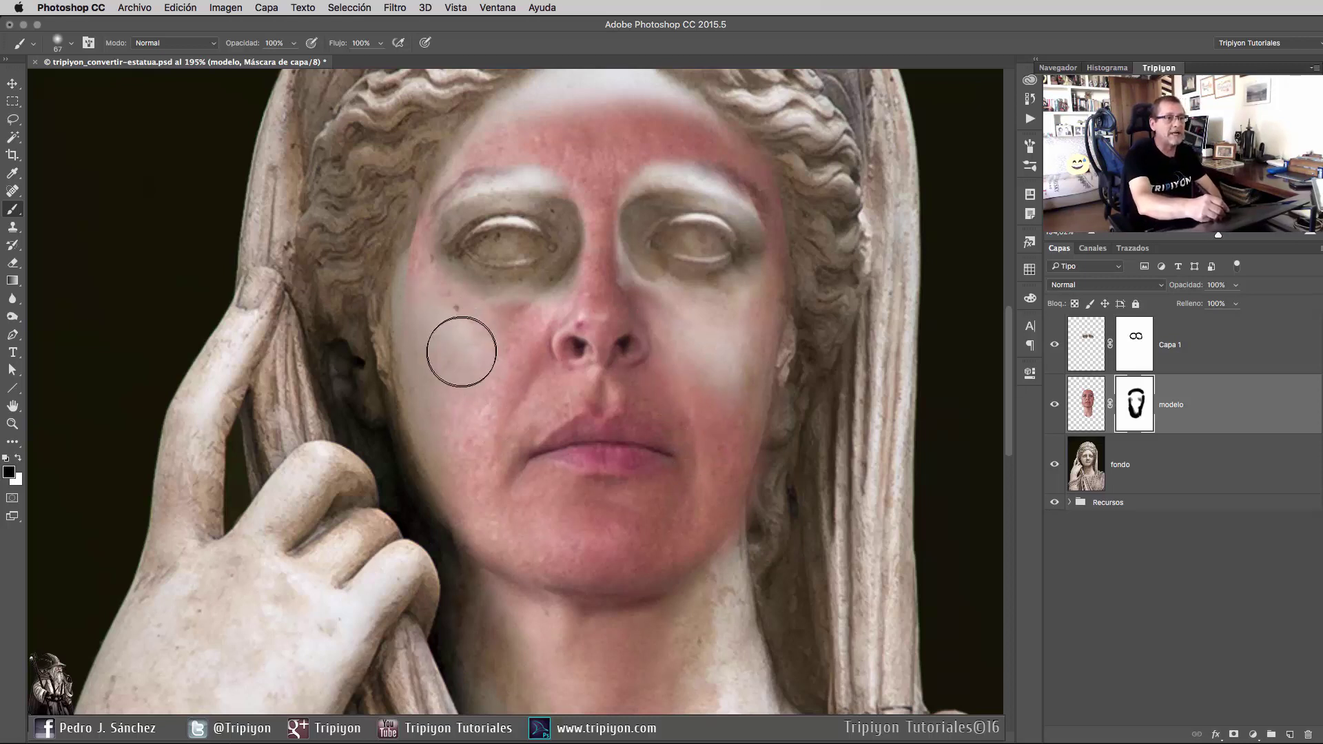
pyautogui.press('[')
pyautogui.press('[')
pyautogui.press('[')
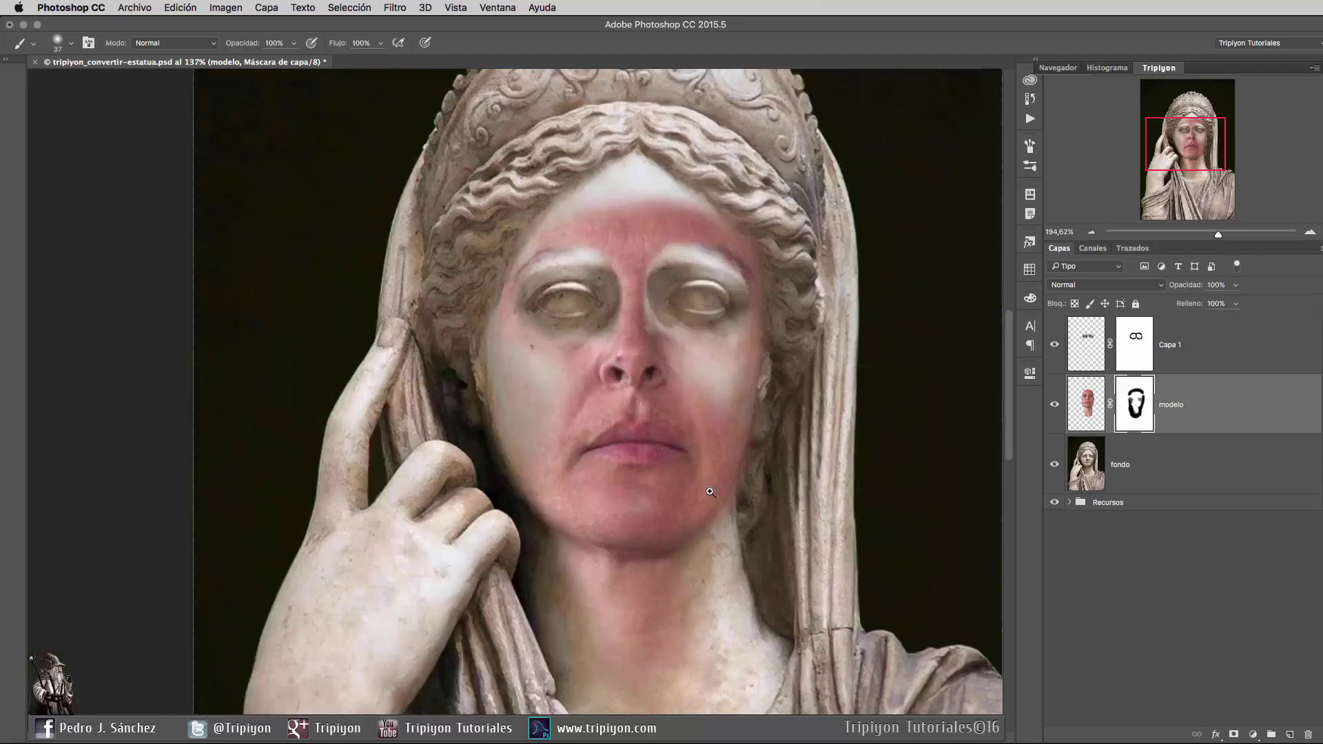
pyautogui.scroll(2, 728, 466)
pyautogui.scroll(2, 728, 466)
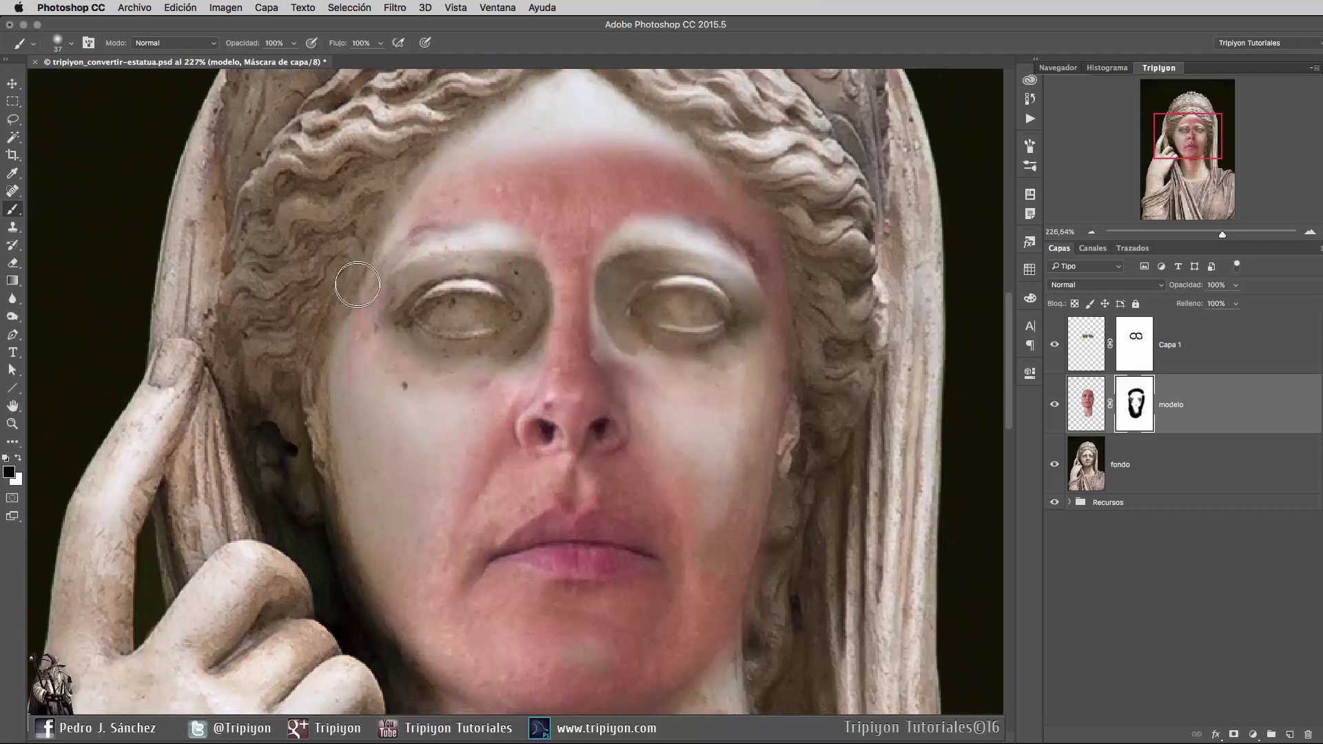
pyautogui.scroll(2, 568, 188)
# Paint out the pink across the forehead and temples on the modelo mask.
pyautogui.moveTo(569, 188); pyautogui.dragTo(641, 194)
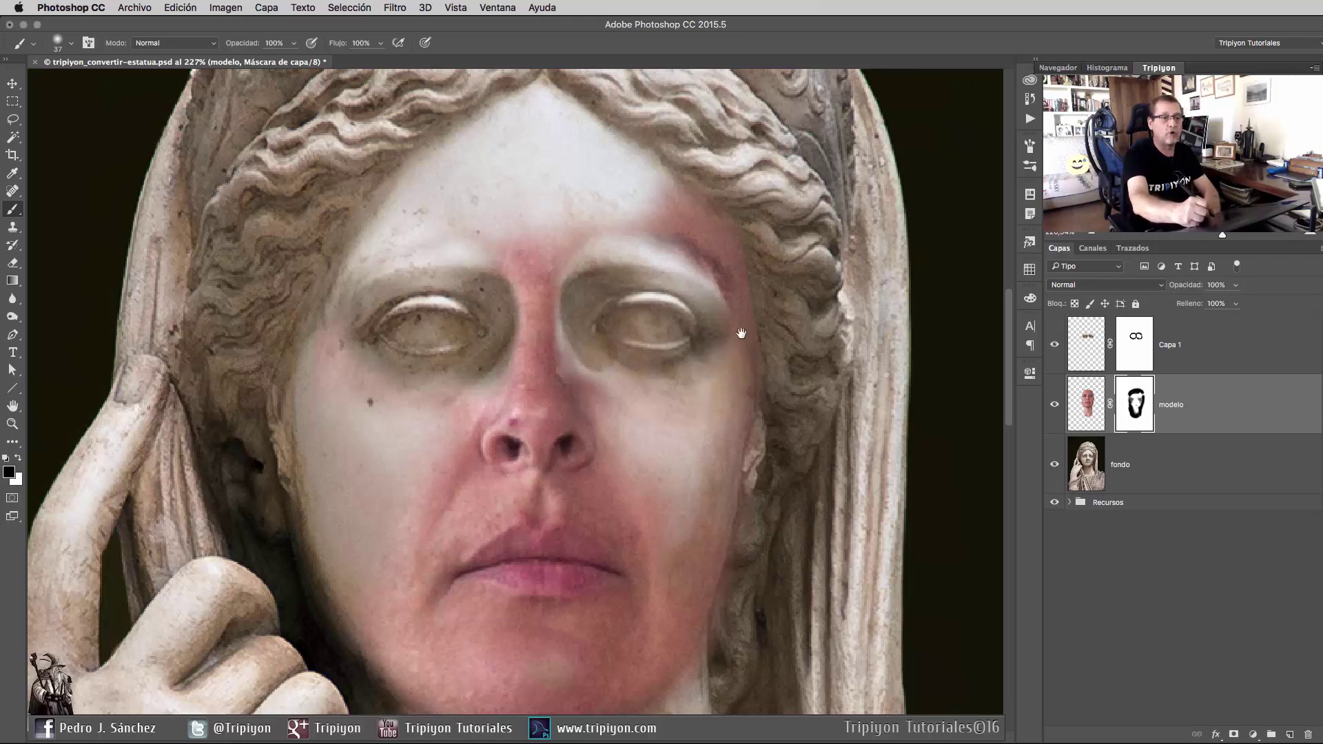
pyautogui.moveTo(738, 333); pyautogui.dragTo(710, 347)
pyautogui.moveTo(686, 230); pyautogui.dragTo(336, 255)
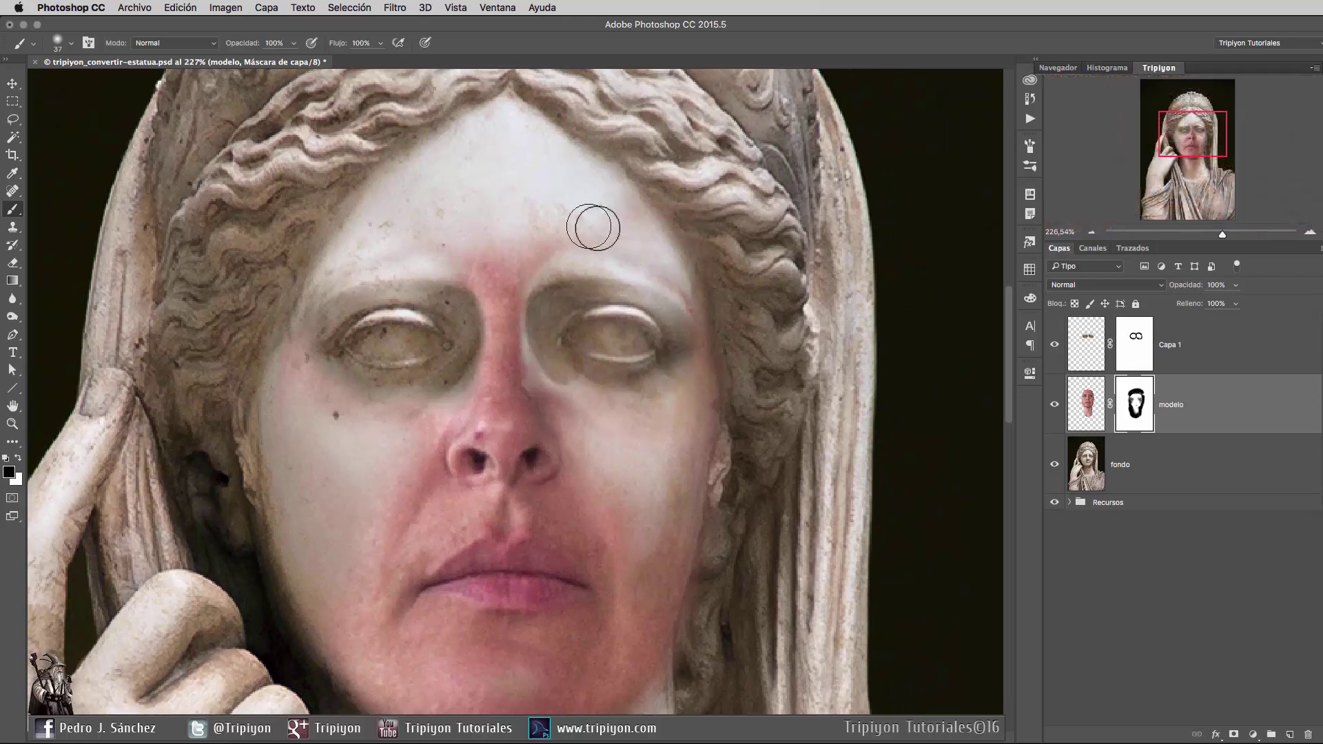
pyautogui.moveTo(443, 248)
pyautogui.mouseDown()
pyautogui.moveTo(448, 198)
pyautogui.moveTo(665, 198)
pyautogui.moveTo(690, 241)
pyautogui.mouseUp()
pyautogui.moveTo(776, 403); pyautogui.dragTo(841, 421)
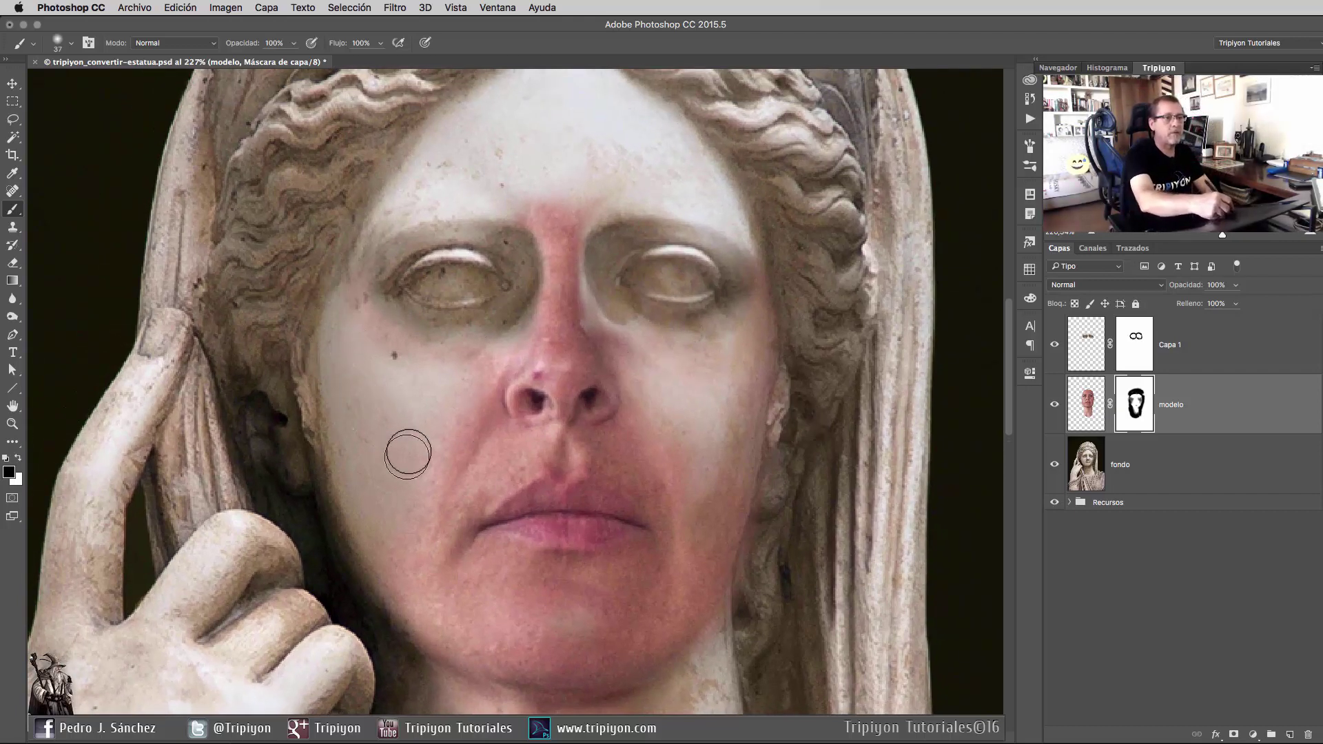
pyautogui.moveTo(566, 348); pyautogui.dragTo(555, 348)
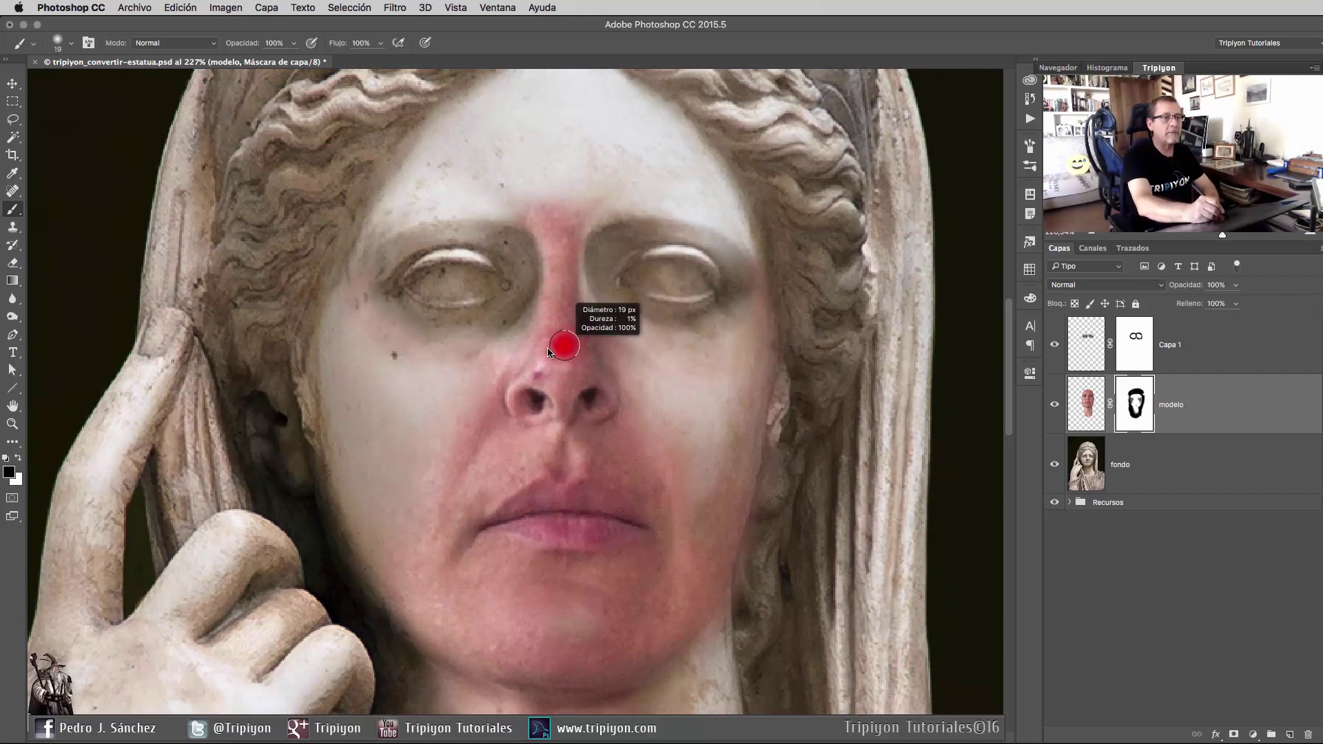
# Whiten the nose bridge on the modelo mask, toggling modelo's visibility to compare with the statue.
pyautogui.moveTo(556, 221); pyautogui.dragTo(557, 348)
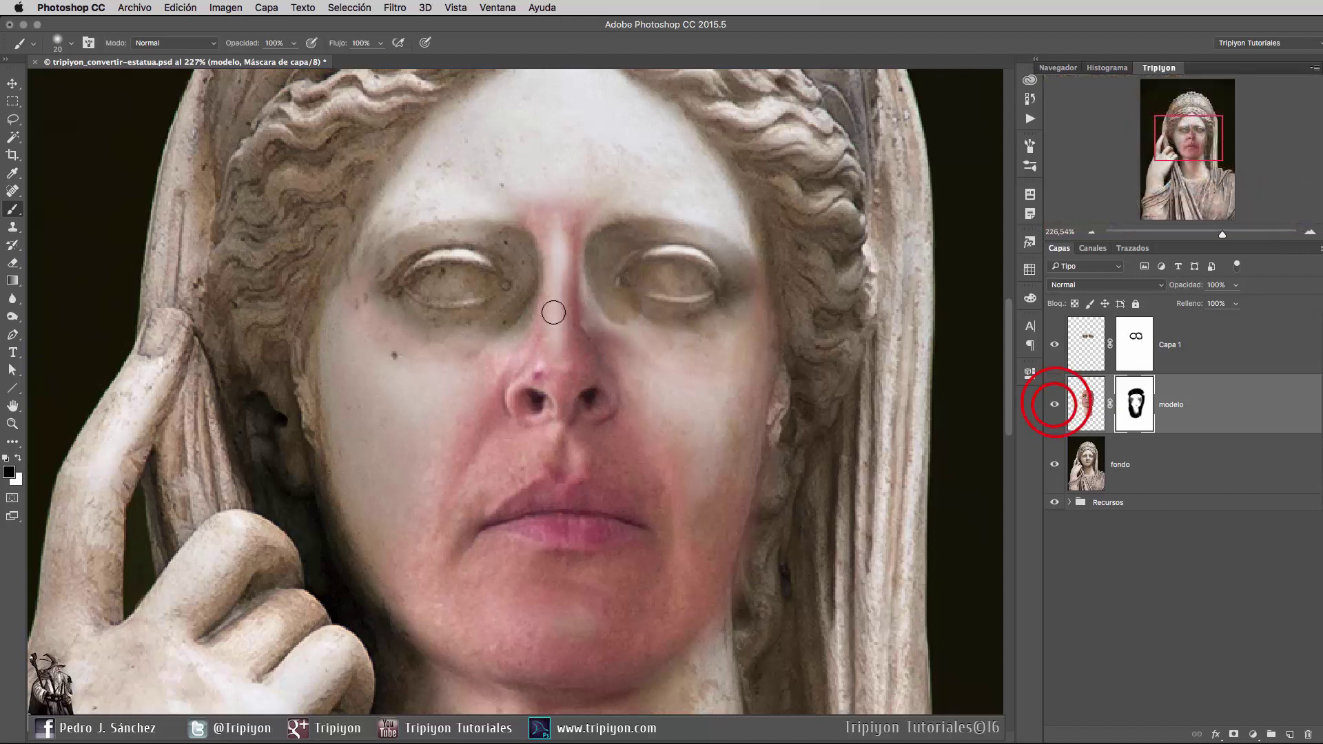
pyautogui.click(1055, 404)
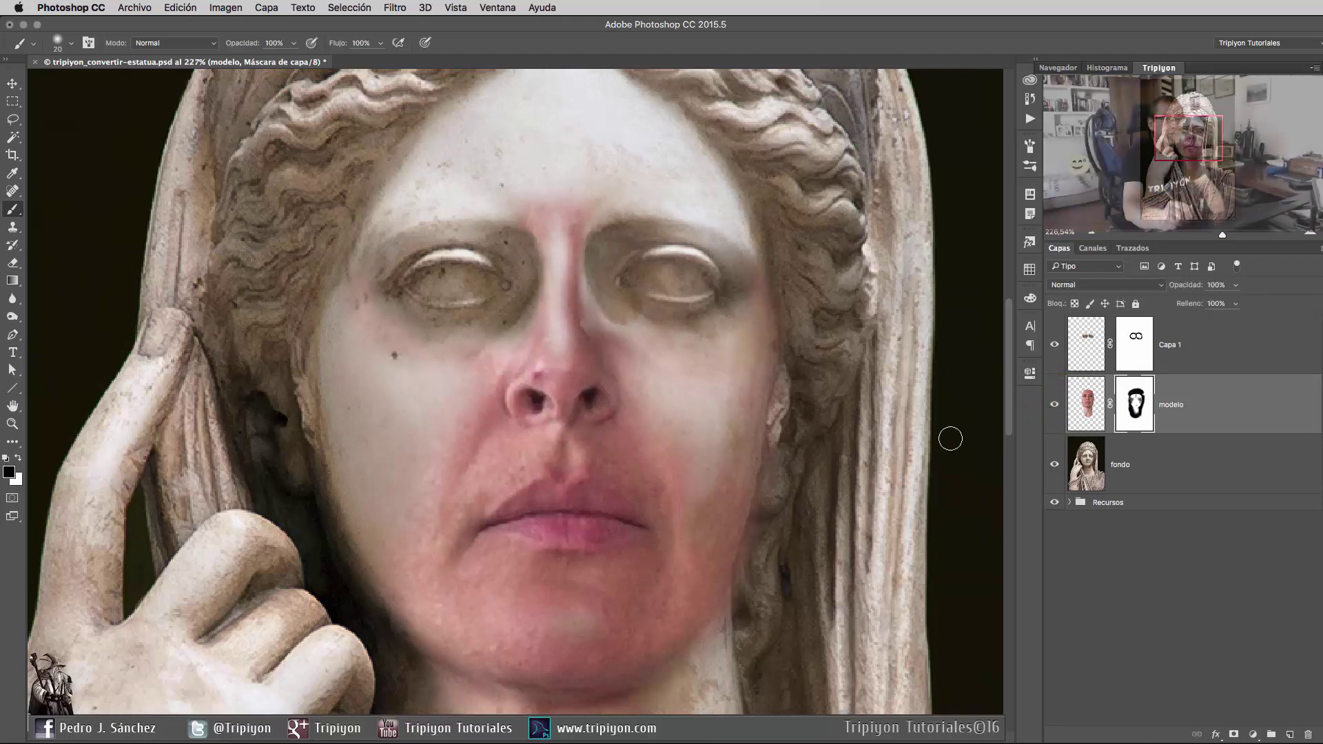
pyautogui.click(1053, 404)
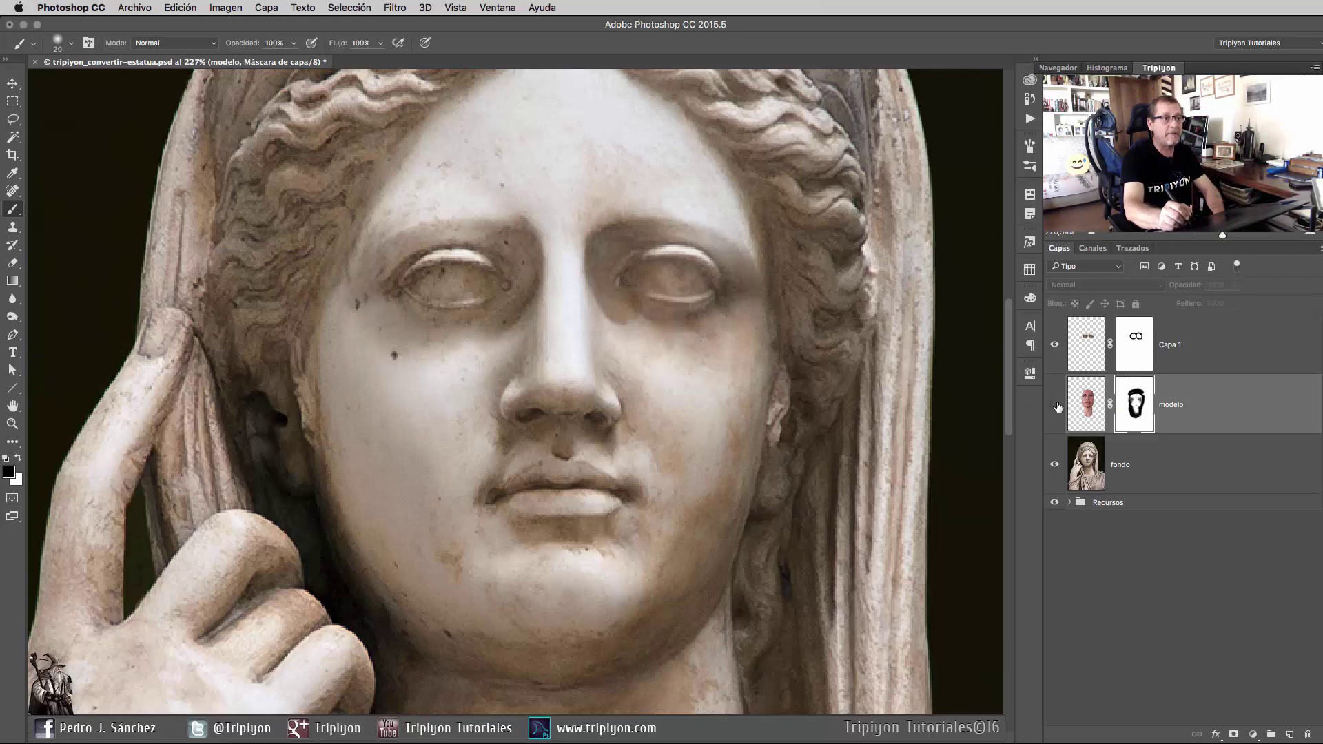
pyautogui.click(1055, 405)
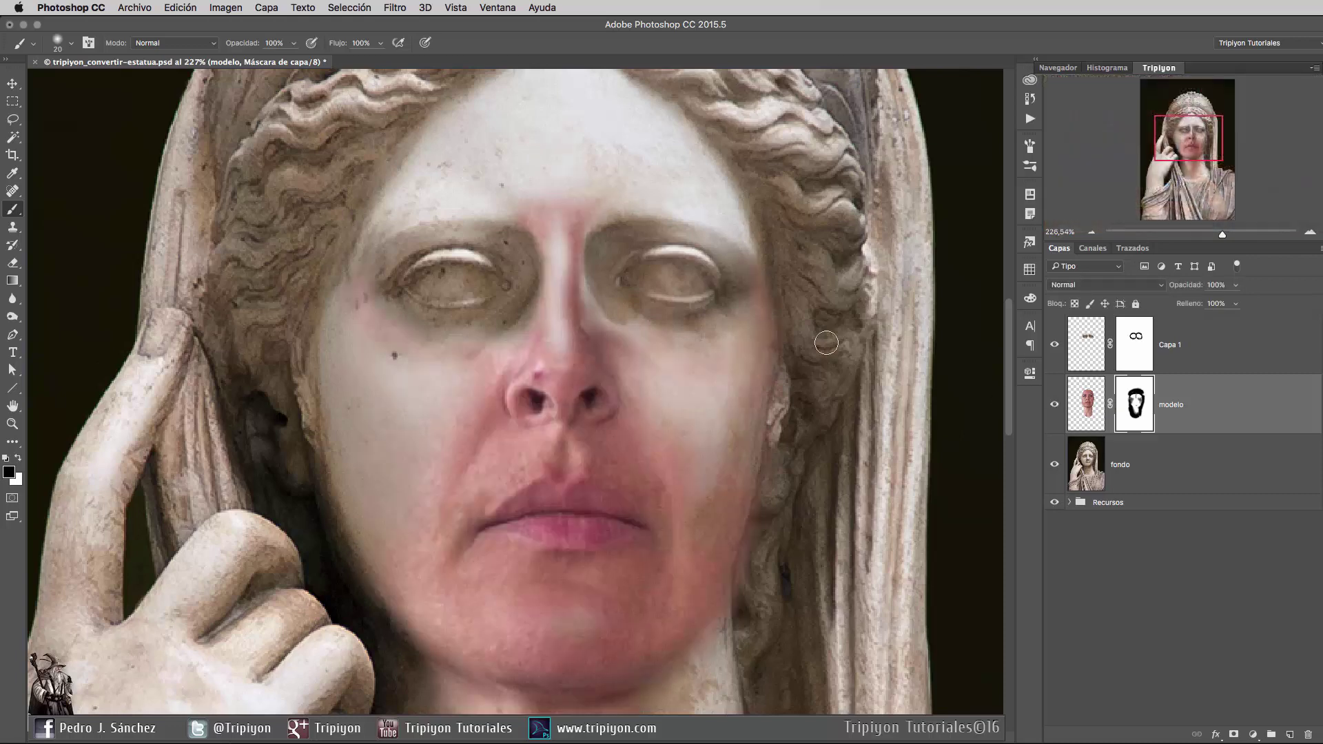
pyautogui.moveTo(522, 214)
pyautogui.mouseDown()
pyautogui.moveTo(570, 296)
pyautogui.moveTo(541, 376)
pyautogui.moveTo(578, 336)
pyautogui.mouseUp()
pyautogui.scroll(-3, 607, 526)
pyautogui.scroll(2, 607, 551)
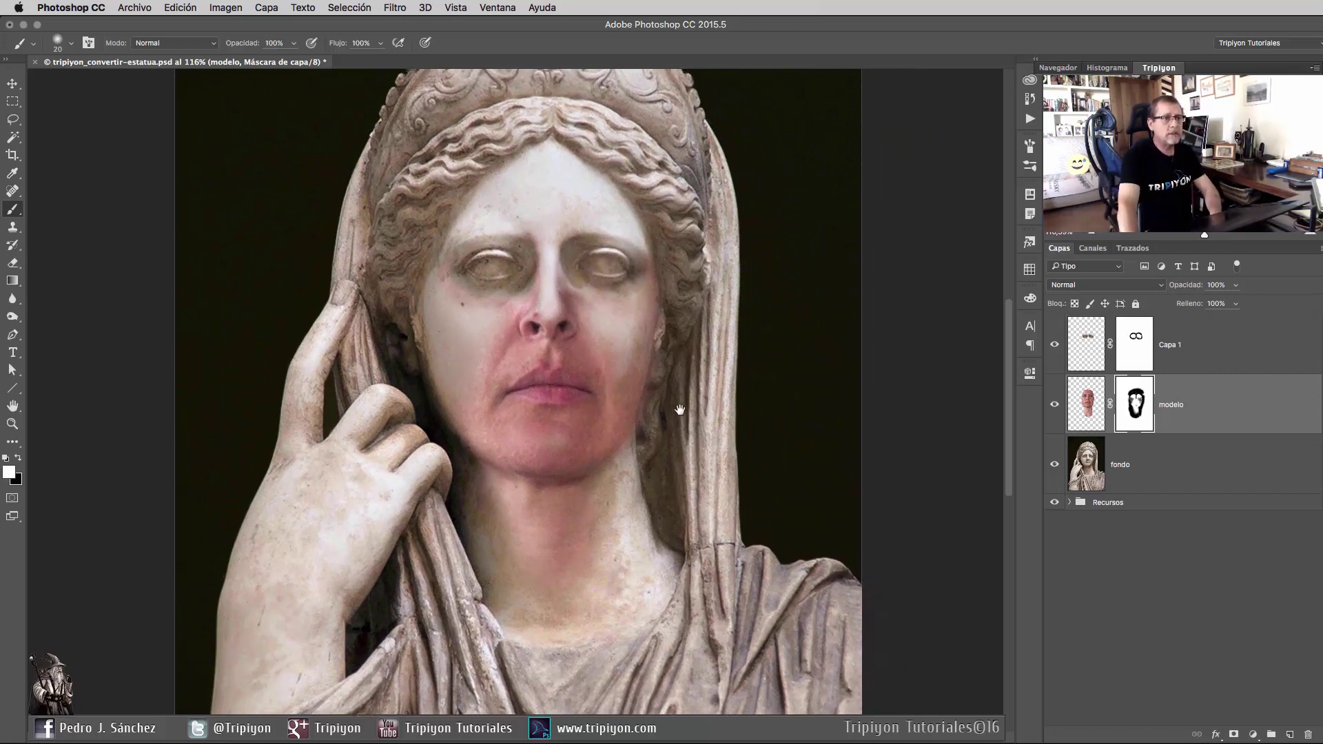
pyautogui.hscroll(3, 712, 397)
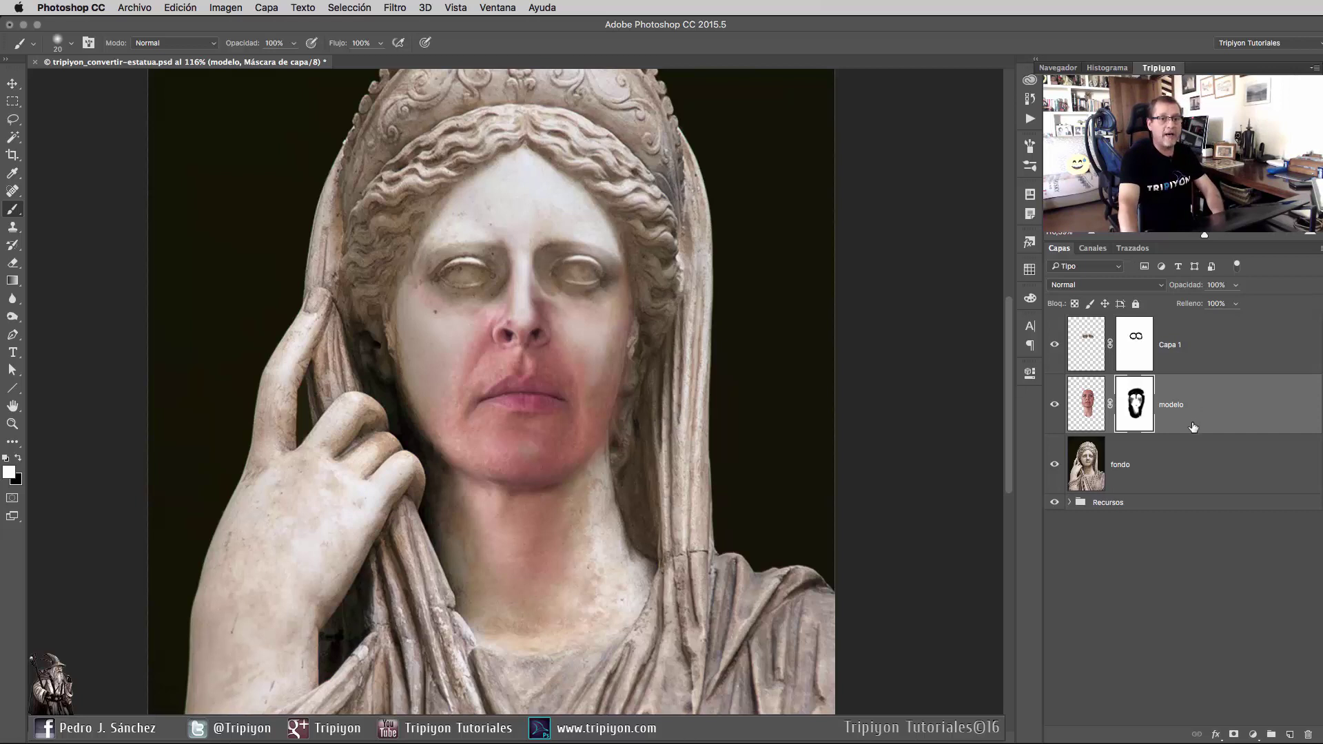
# Add a Hue/Saturation adjustment layer clipped to the modelo face layer.
pyautogui.click(1253, 734)
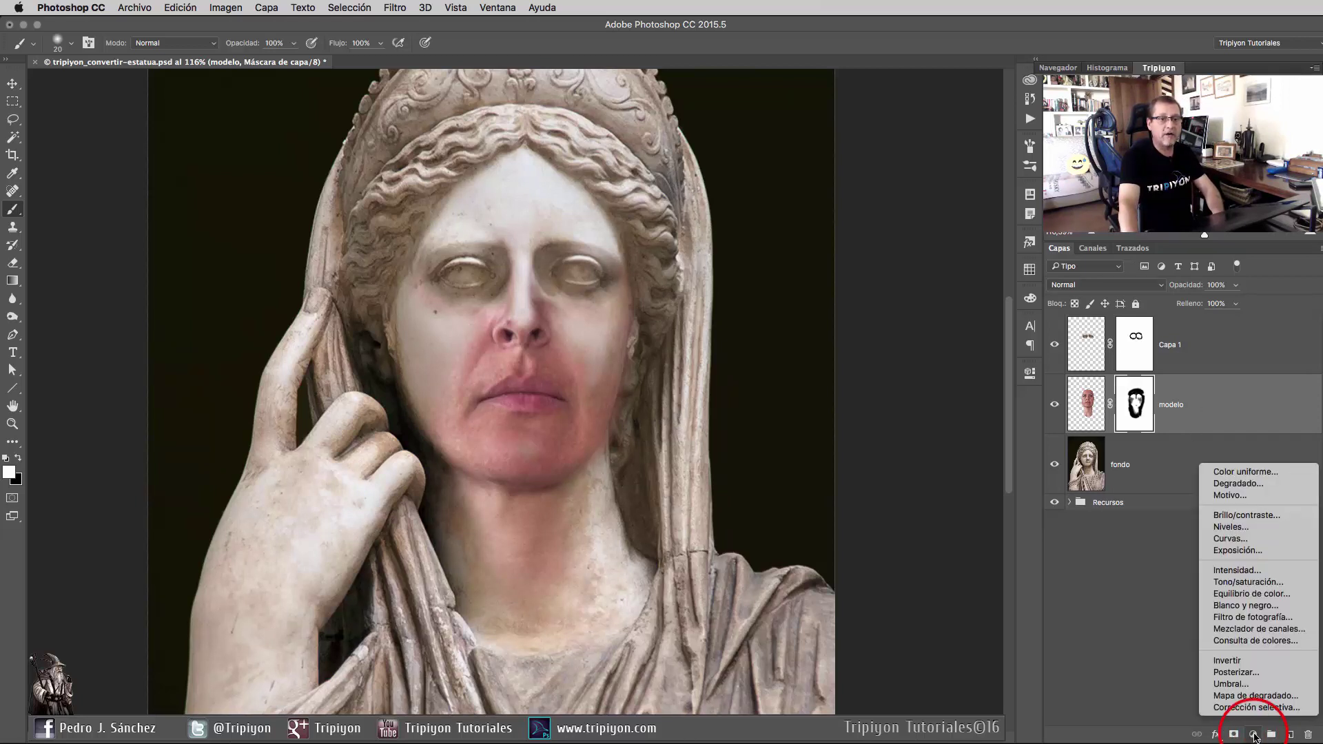
pyautogui.click(1260, 581)
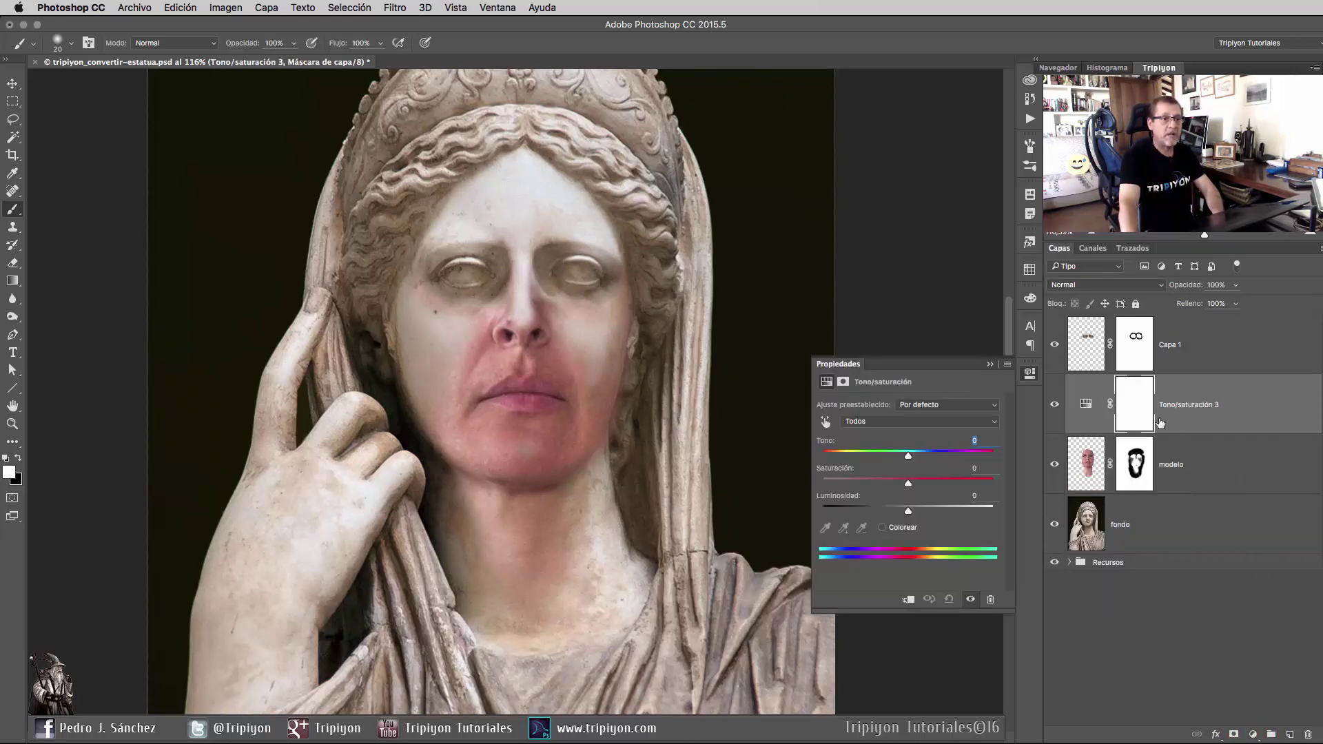
pyautogui.click(910, 600)
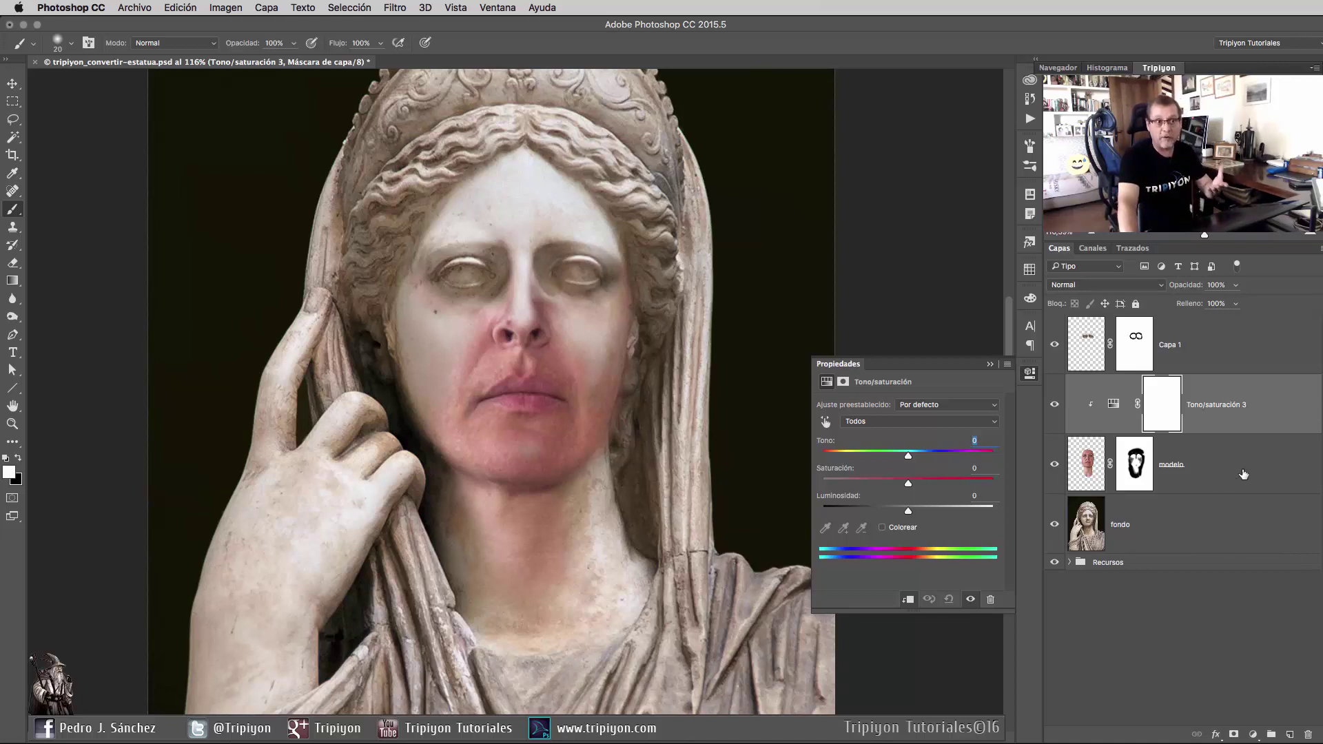
# Set Hue/Saturation 3 to Color blend mode and Colorize with Hue 38, Saturation 21.
pyautogui.hscroll(-2, 674, 384)
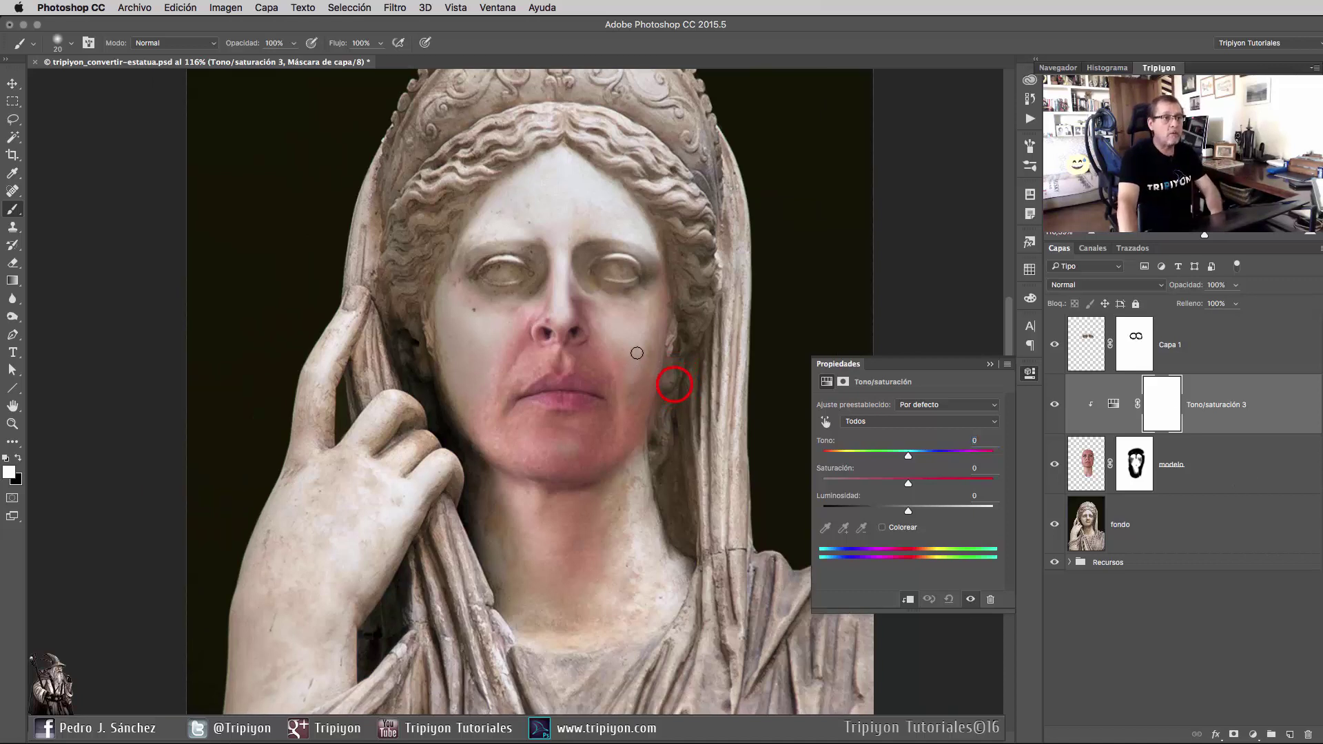
pyautogui.hscroll(1, 674, 384)
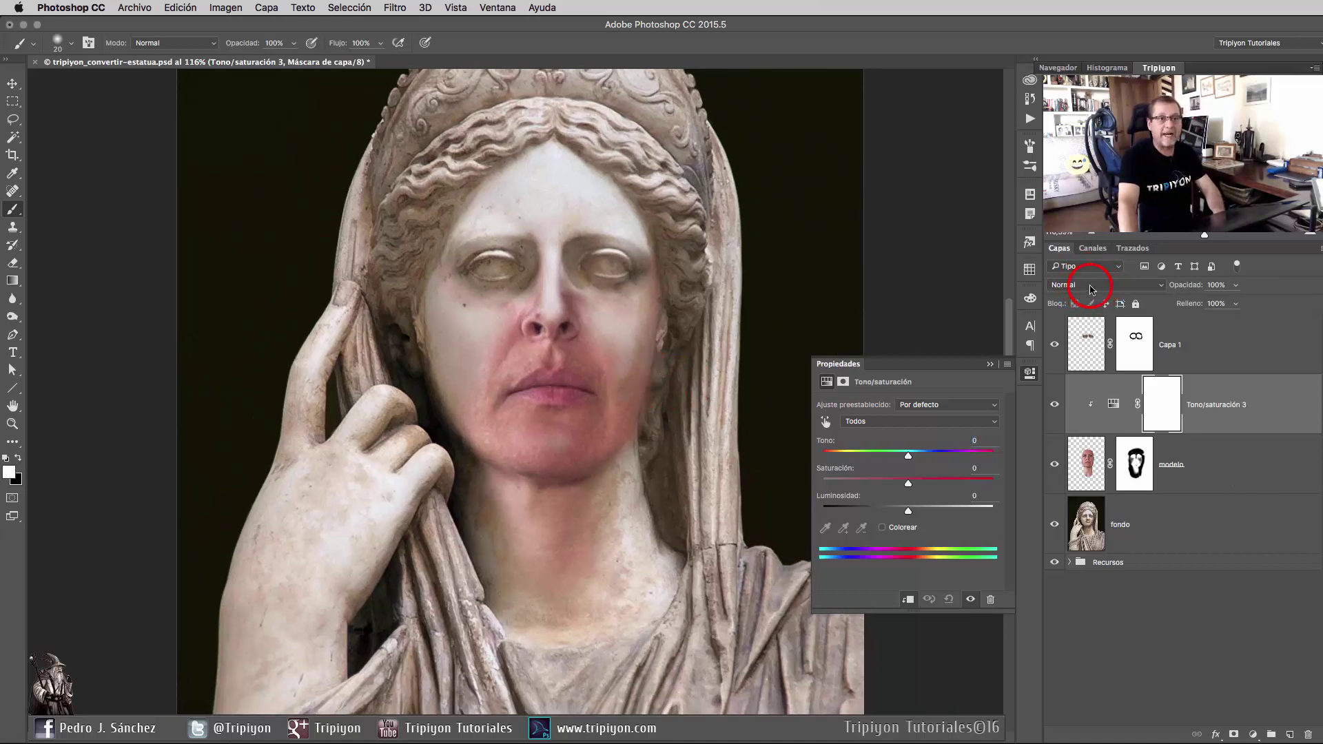
pyautogui.click(1092, 290)
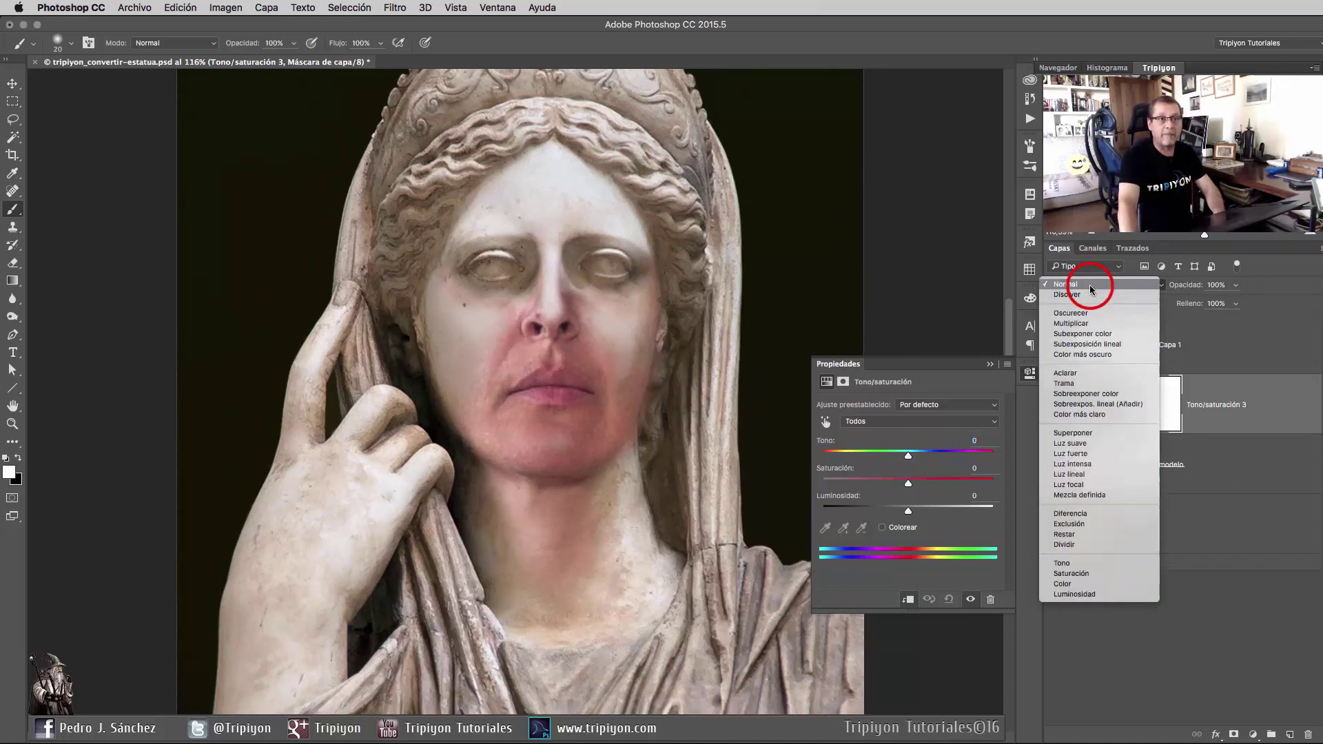
pyautogui.click(1093, 583)
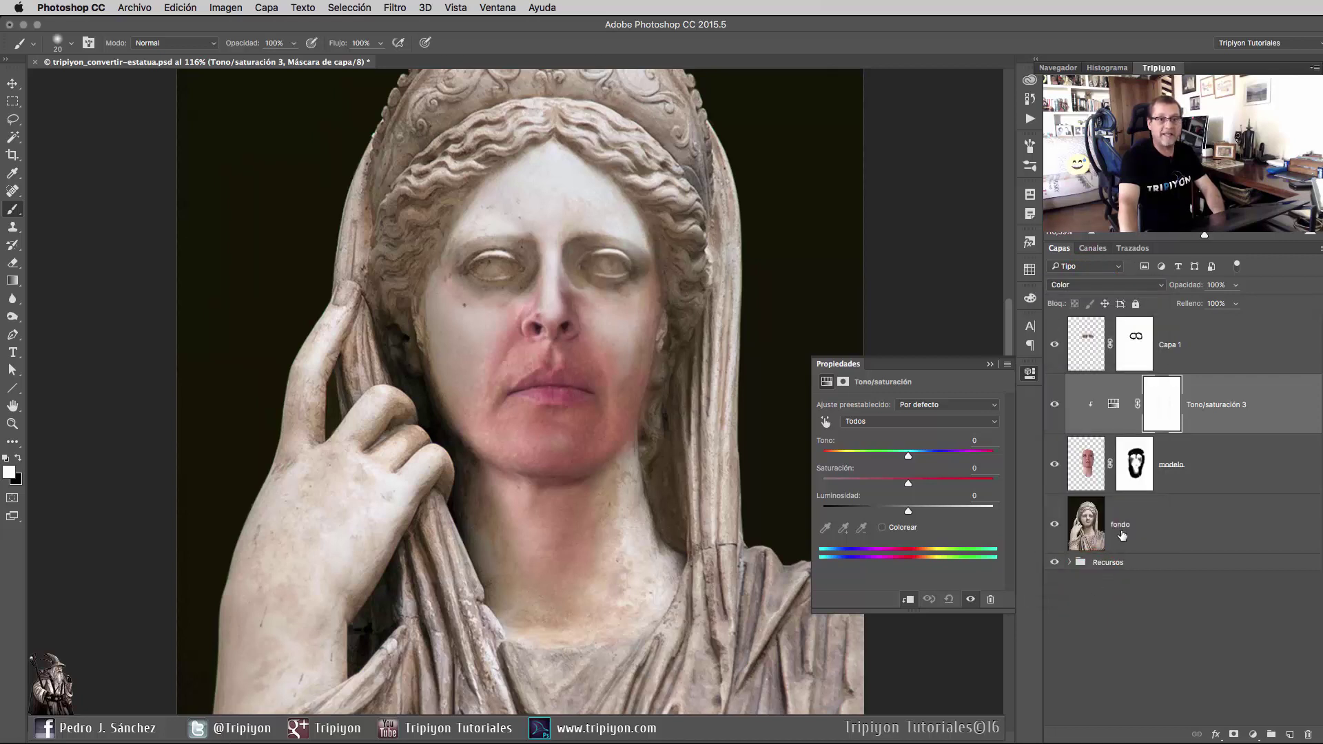
pyautogui.click(882, 527)
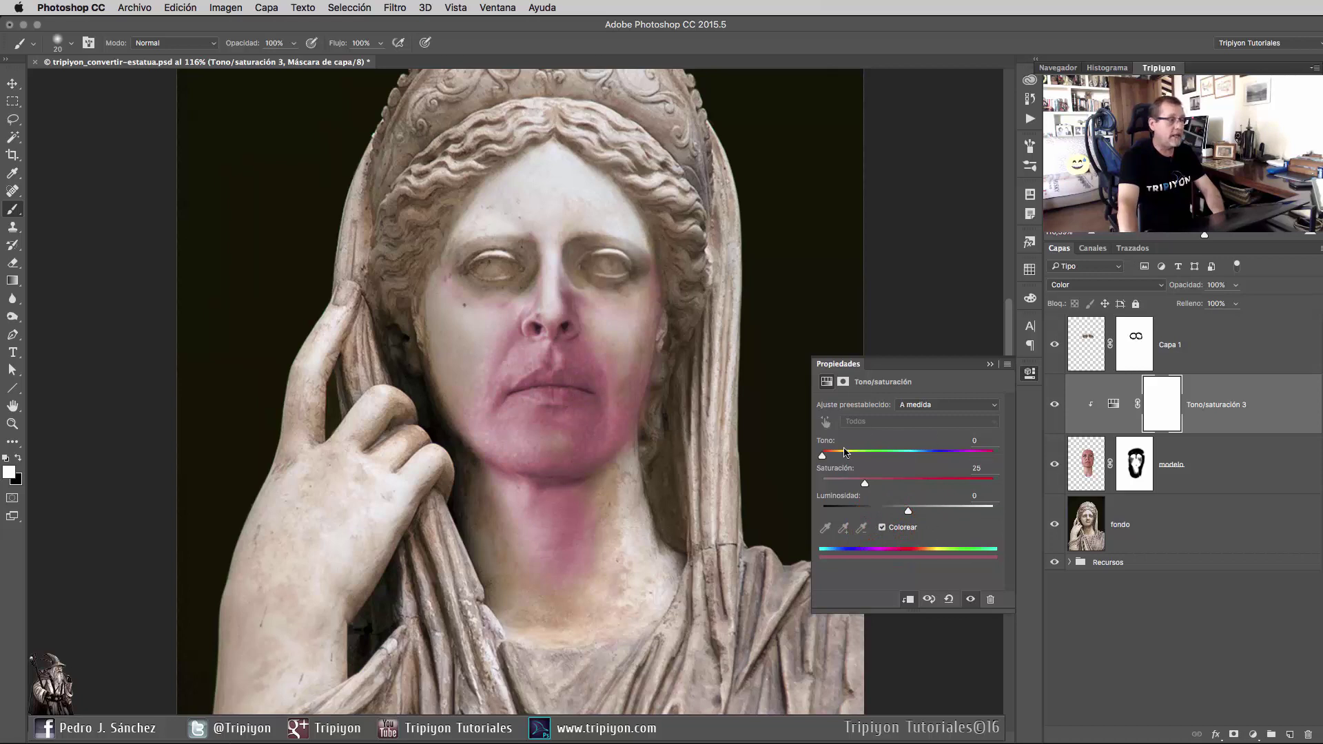
pyautogui.moveTo(822, 456); pyautogui.dragTo(832, 455)
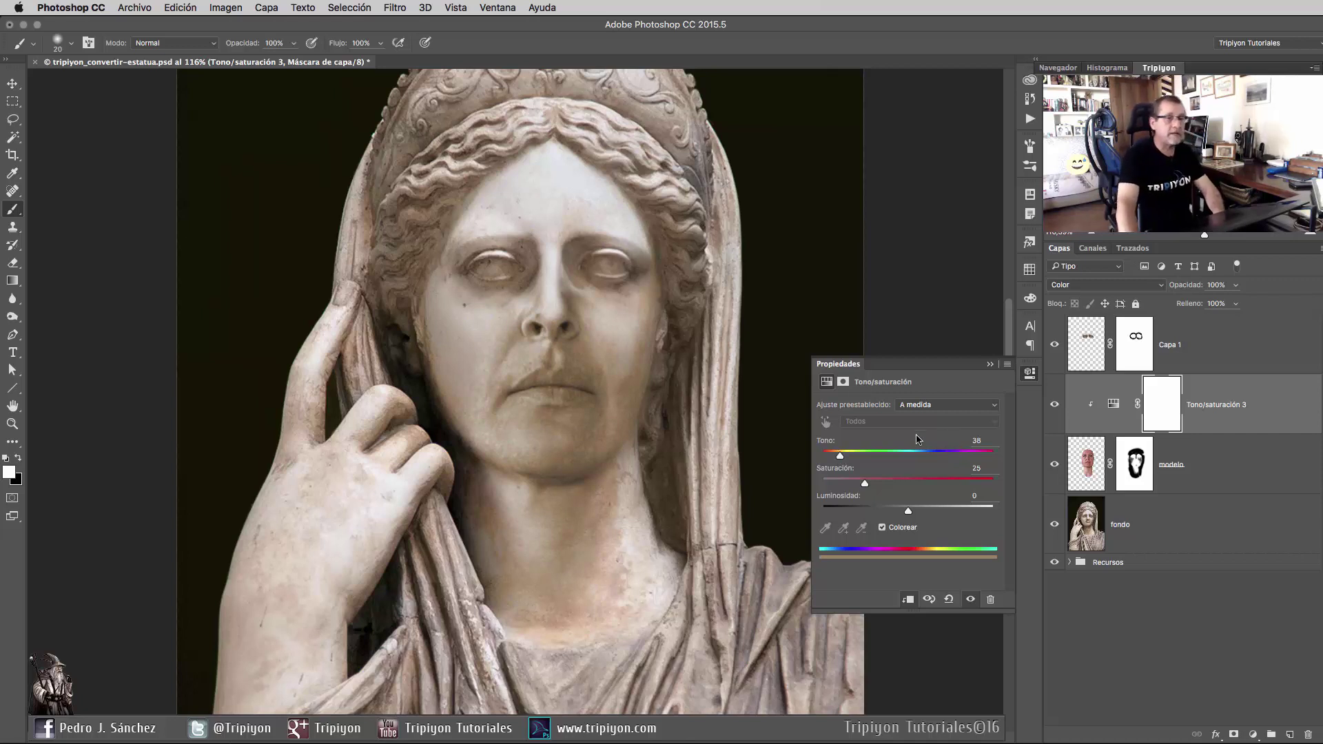
pyautogui.moveTo(868, 488); pyautogui.dragTo(861, 486)
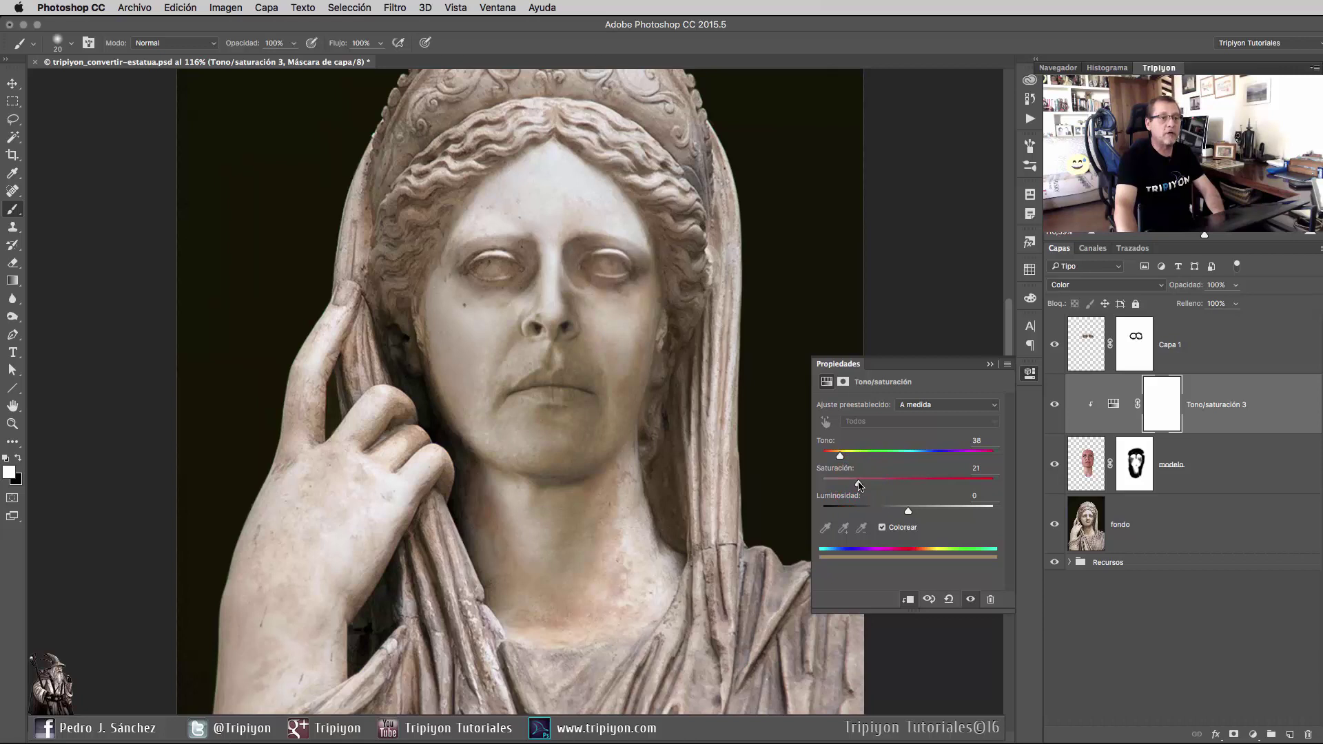
pyautogui.scroll(-1, 496, 154)
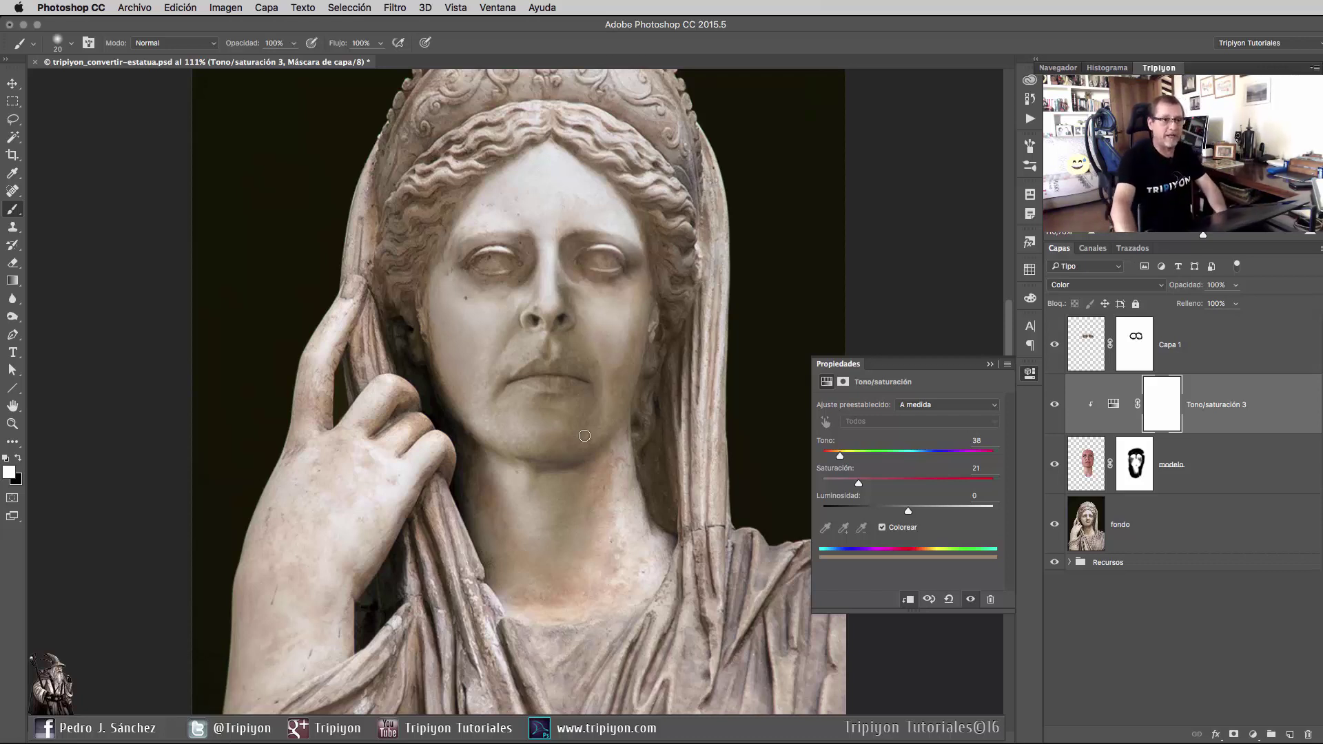
# Close the Properties panel and rename the Capa 1 layer to 'ojos'.
pyautogui.click(1029, 373)
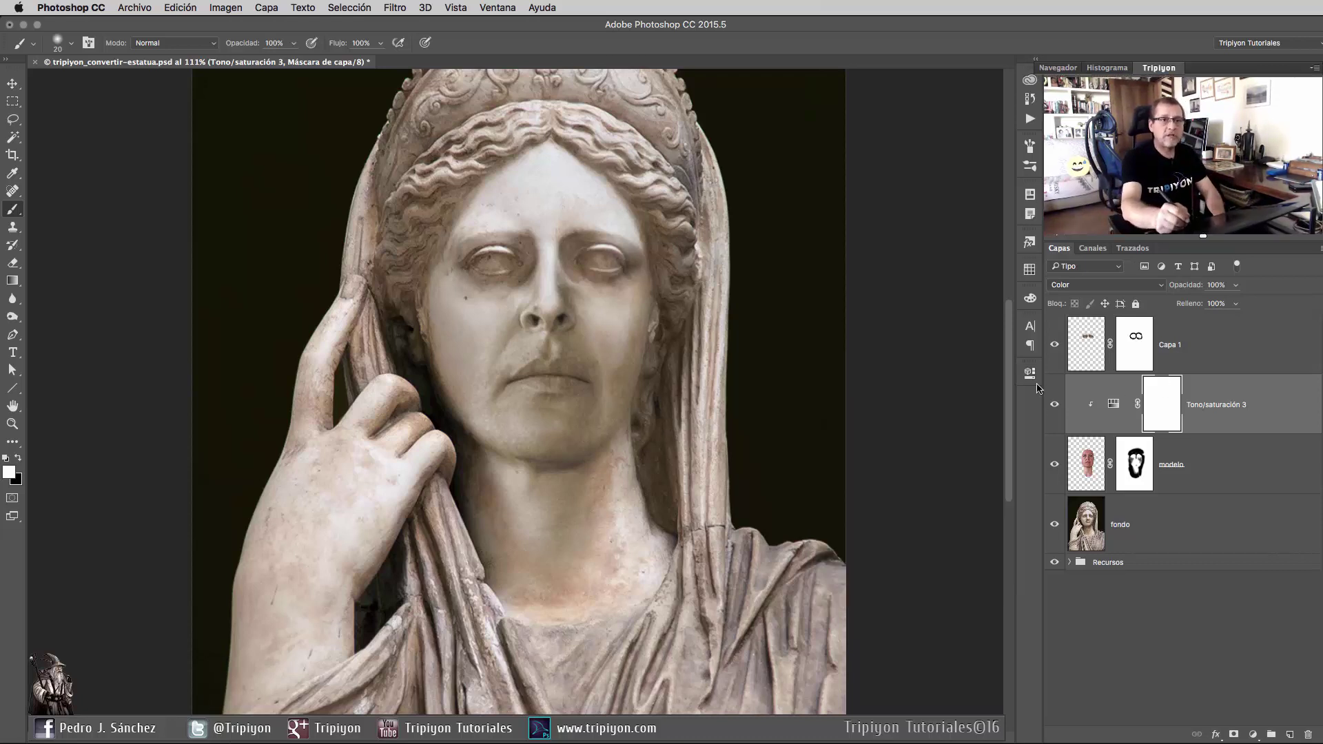
pyautogui.click(1183, 369)
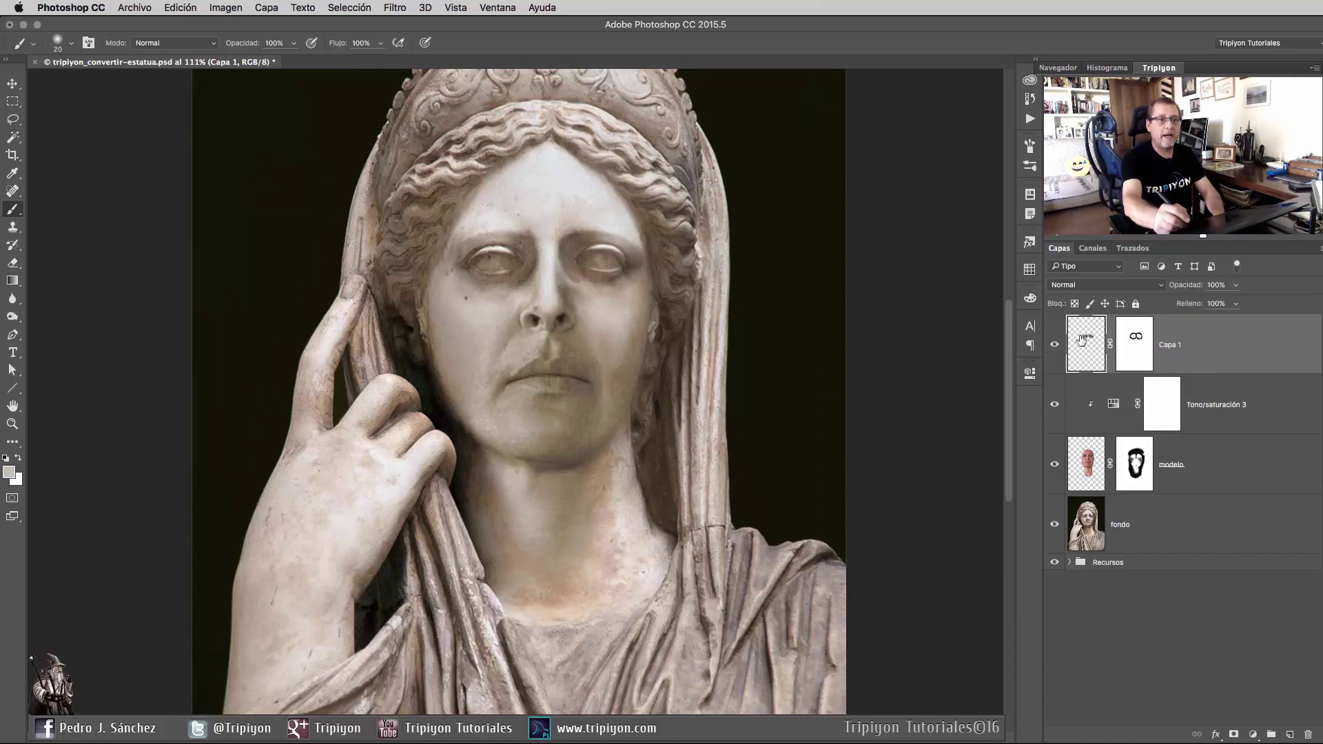
pyautogui.doubleClick(1172, 345)
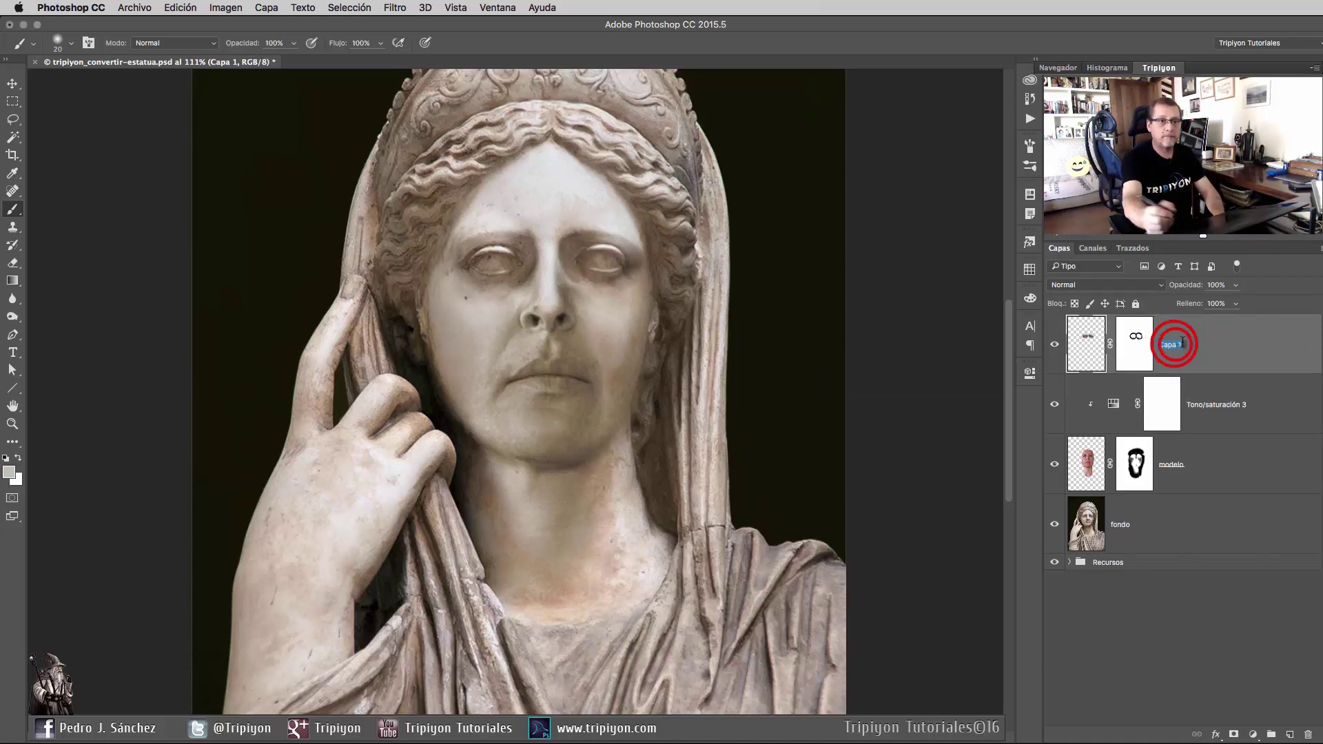
pyautogui.write('ojos')
pyautogui.press('Return')
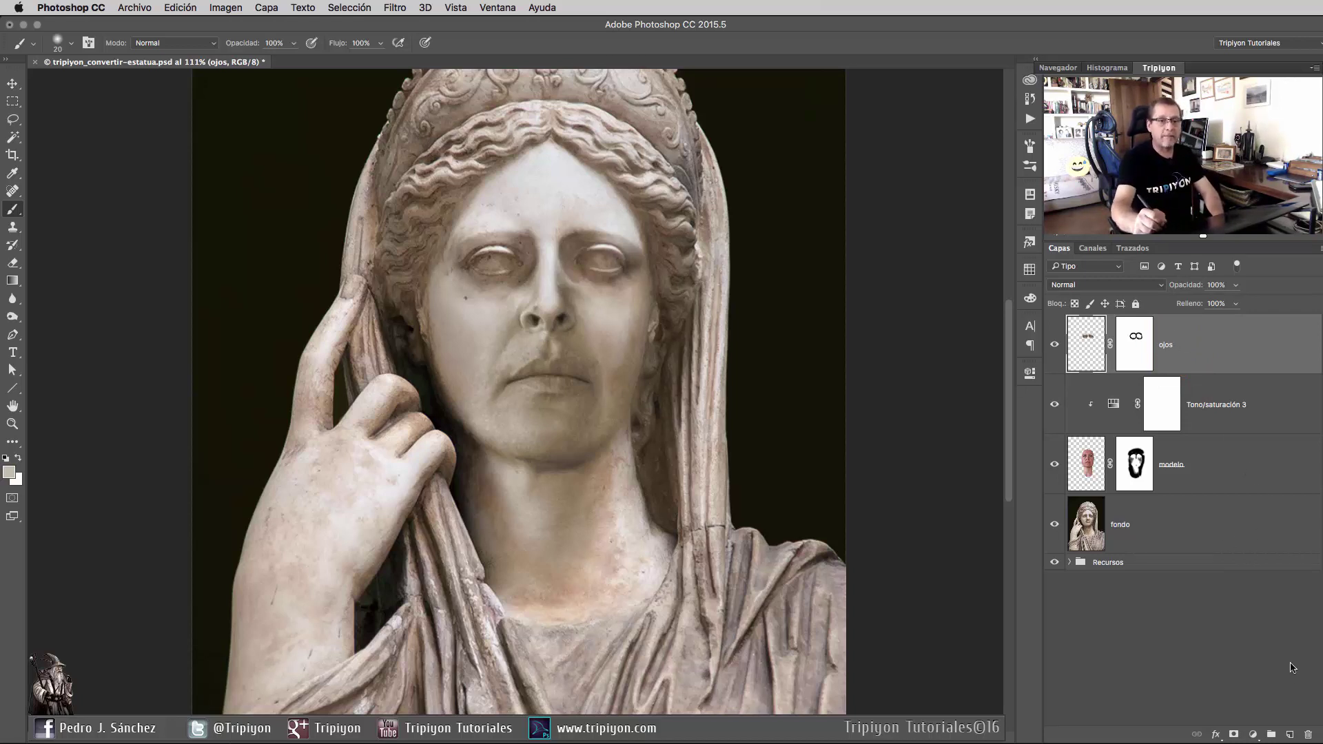
# Add a new top layer named 'clonados' and zoom in on the face.
pyautogui.click(1291, 737)
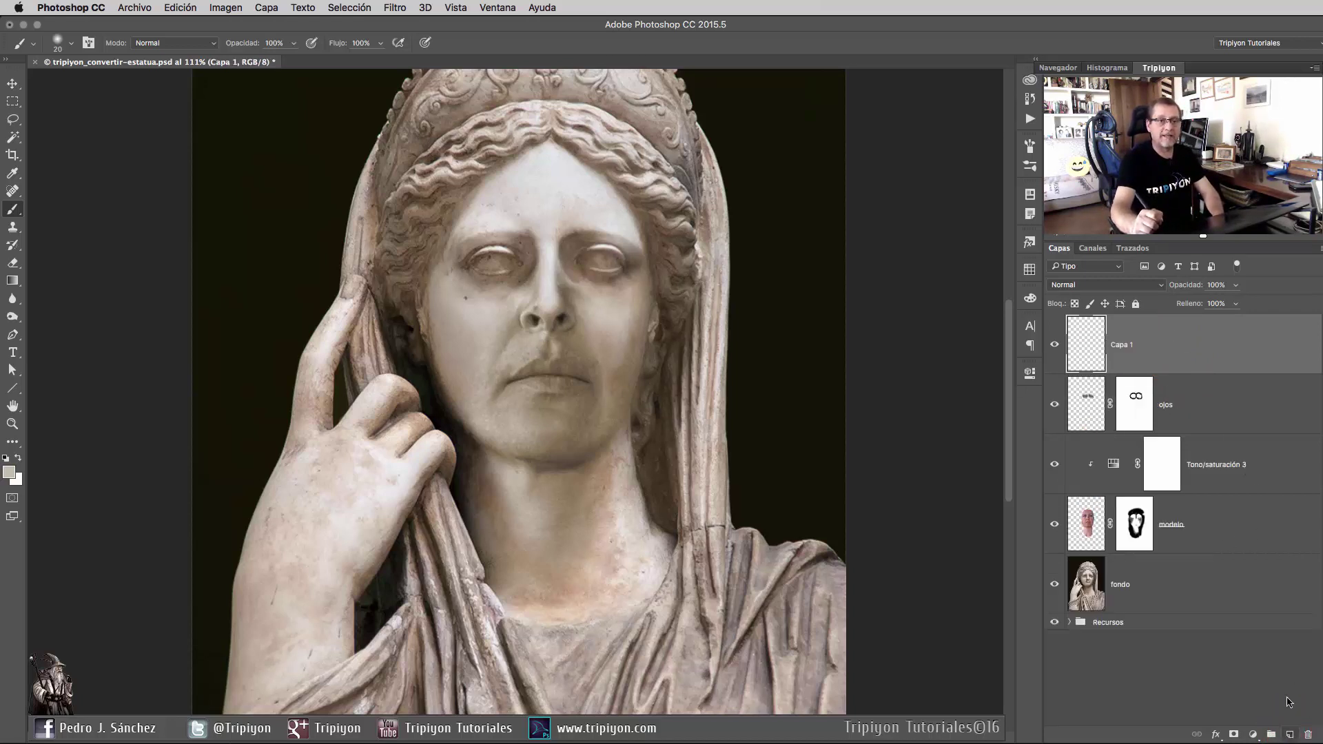
pyautogui.doubleClick(1123, 345)
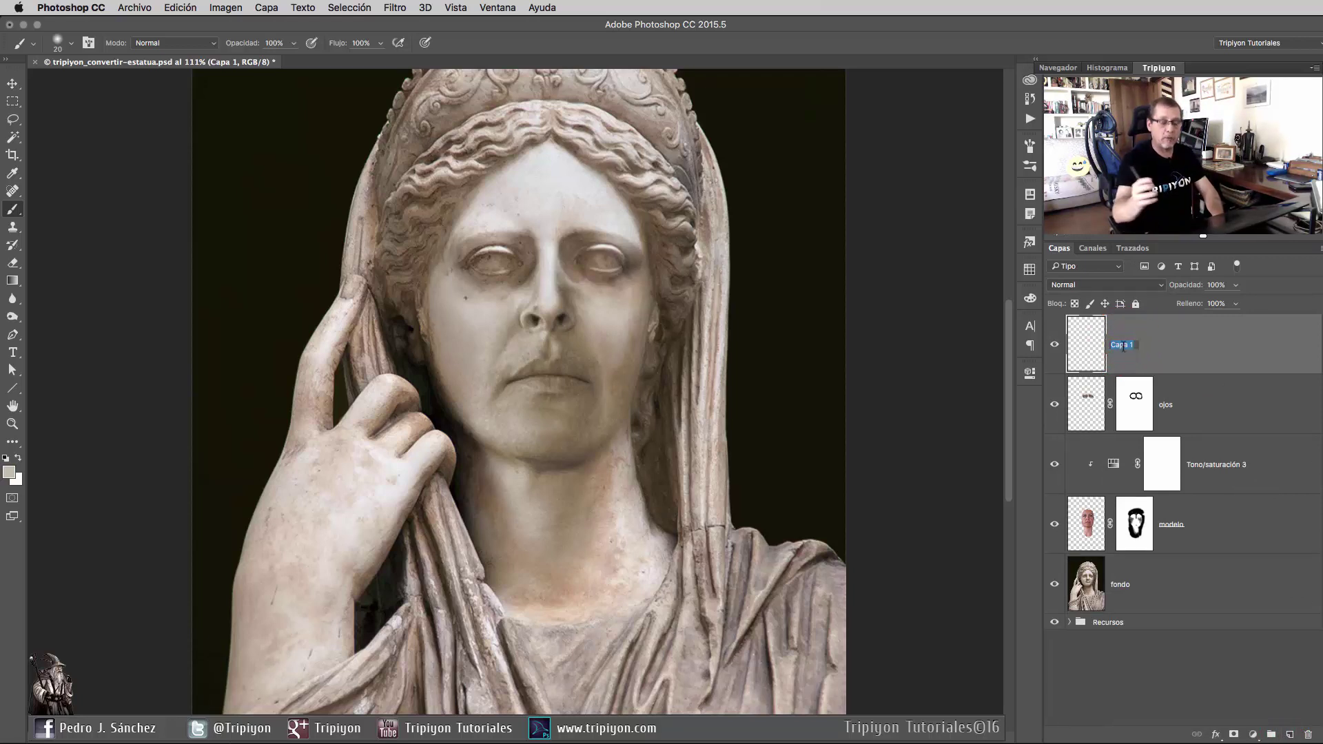
pyautogui.write('clonados')
pyautogui.press('Return')
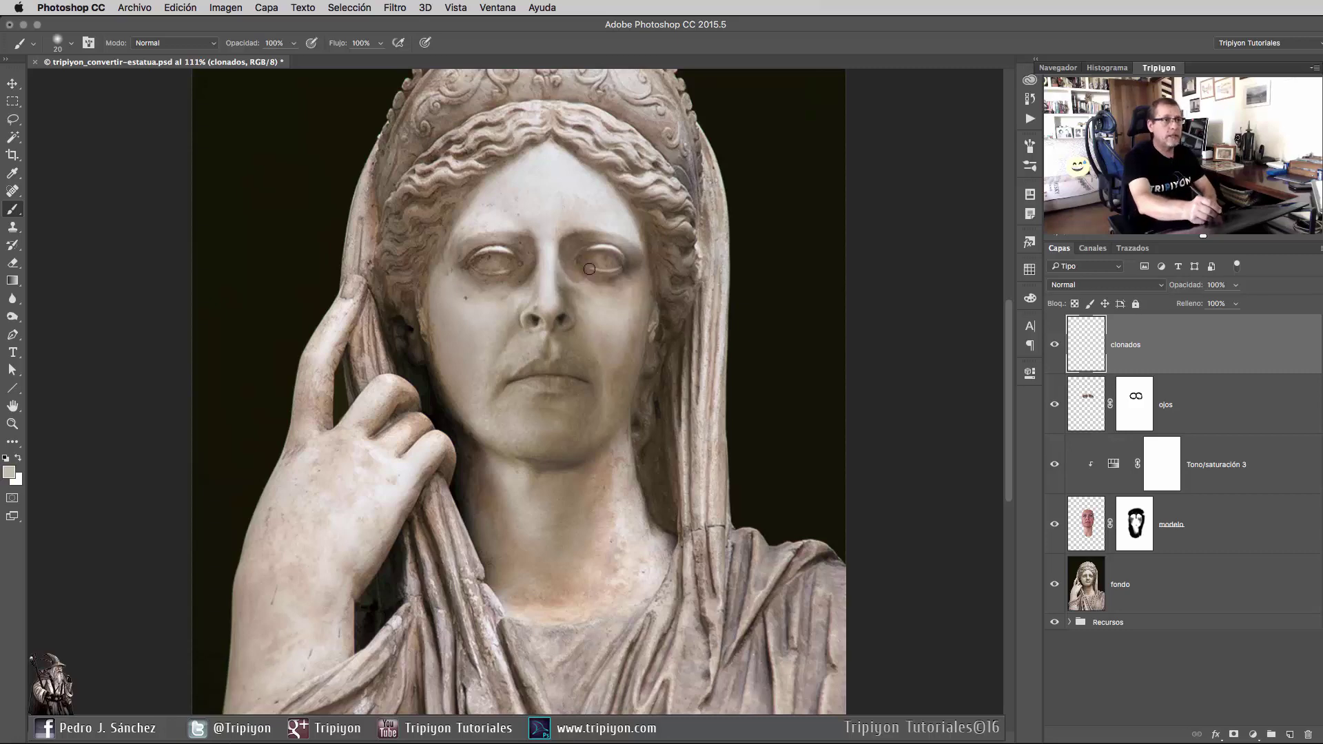
pyautogui.moveTo(490, 219)
pyautogui.mouseDown()
pyautogui.moveTo(533, 224)
pyautogui.moveTo(517, 231)
pyautogui.mouseUp()
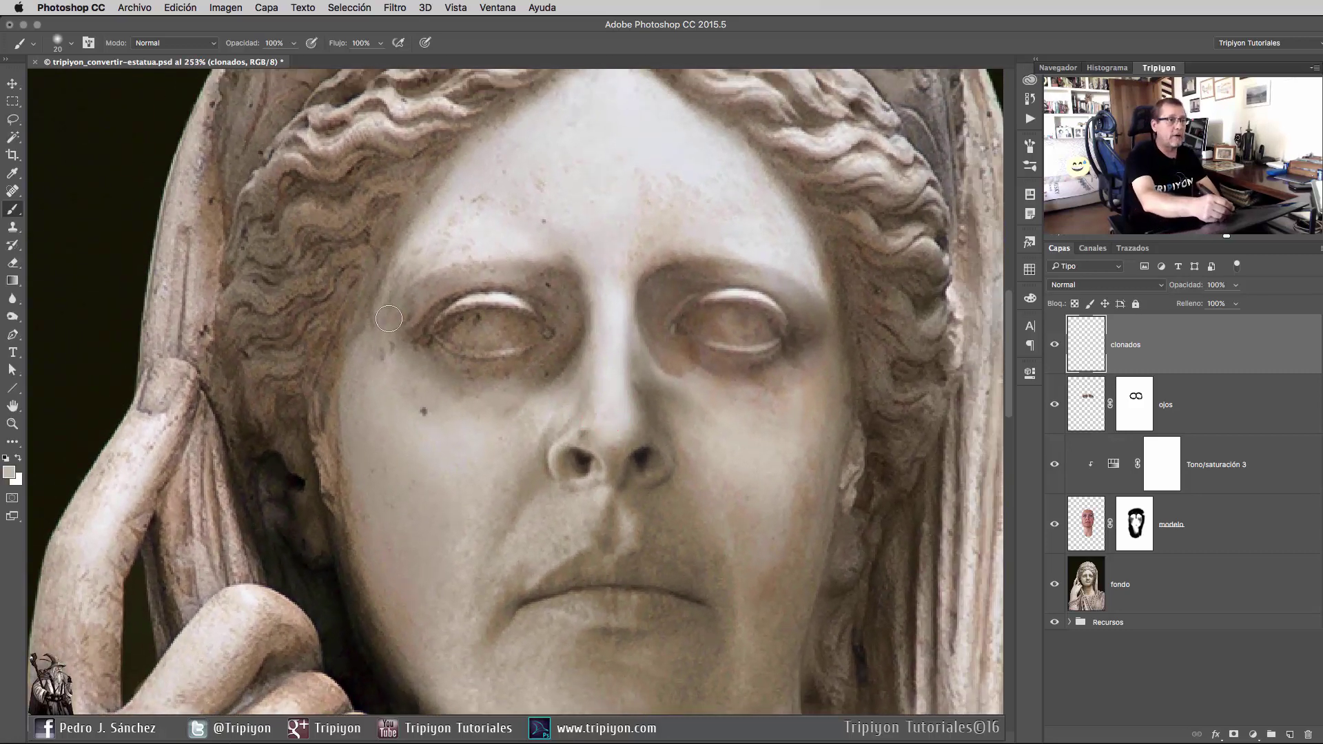
pyautogui.scroll(-2, 396, 283)
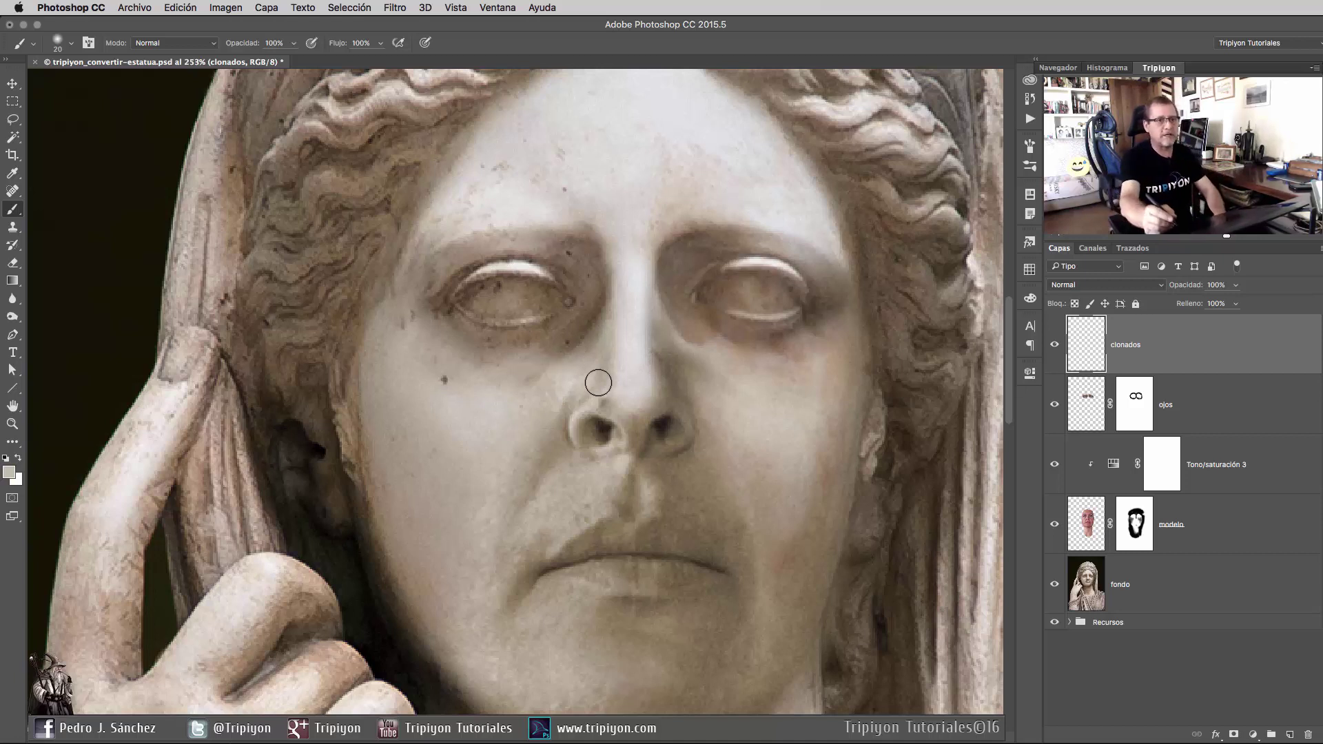
pyautogui.moveTo(602, 454)
pyautogui.mouseDown()
pyautogui.moveTo(639, 463)
pyautogui.moveTo(619, 477)
pyautogui.mouseUp()
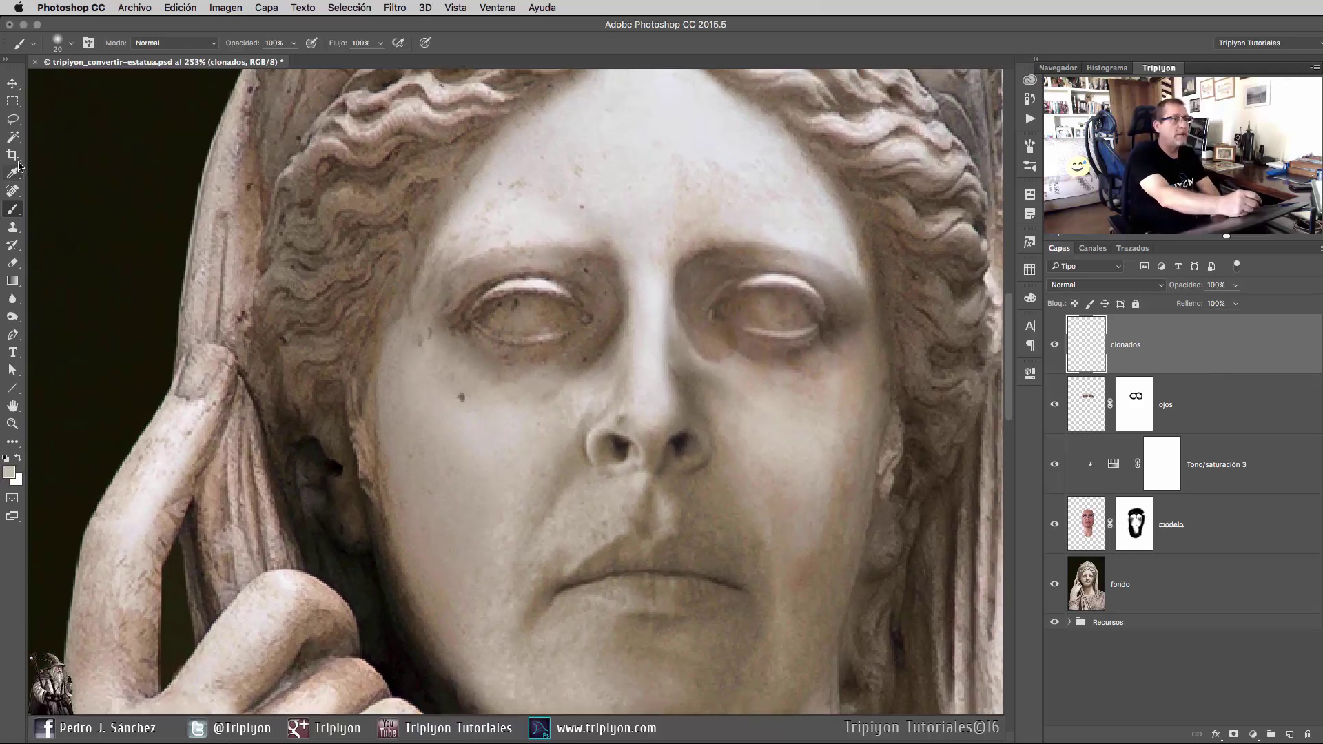
# Use the Spot Healing Brush at size 13 to heal blemishes beside, above and under the left eye.
pyautogui.click(12, 191)
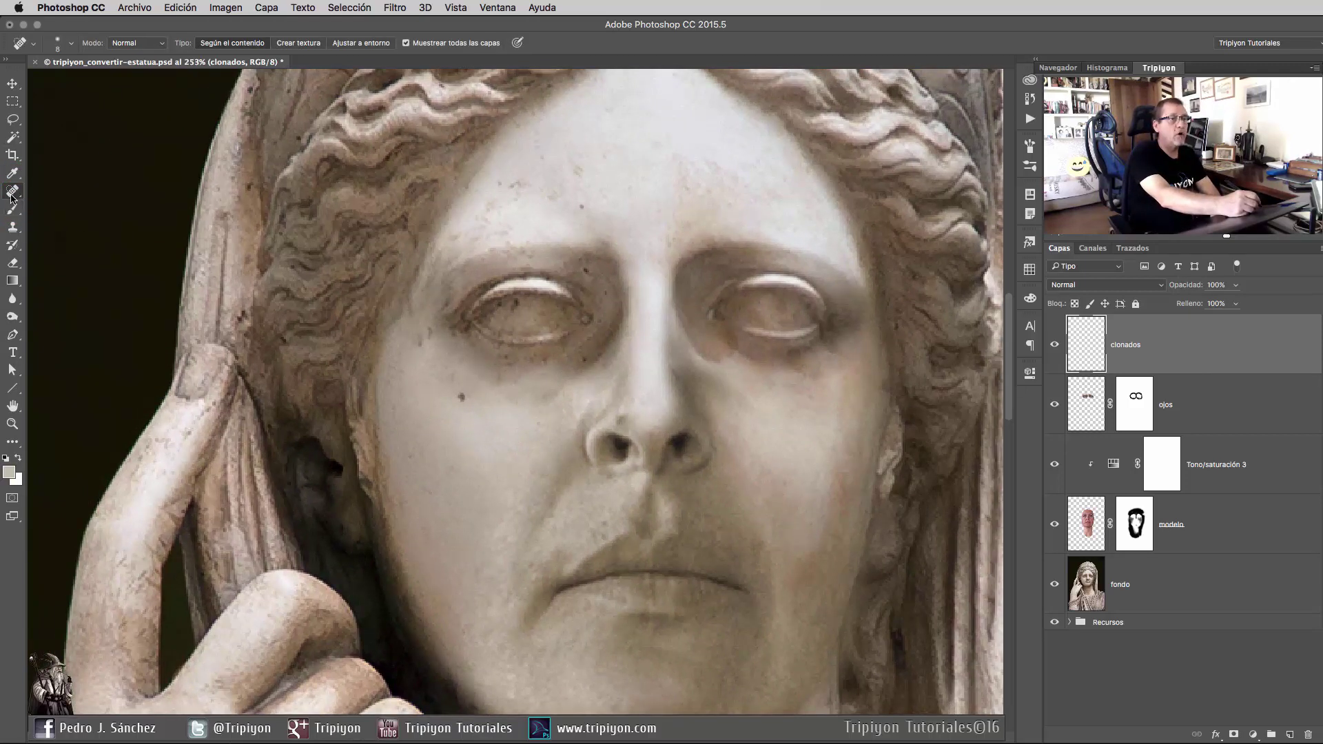
pyautogui.press('j')
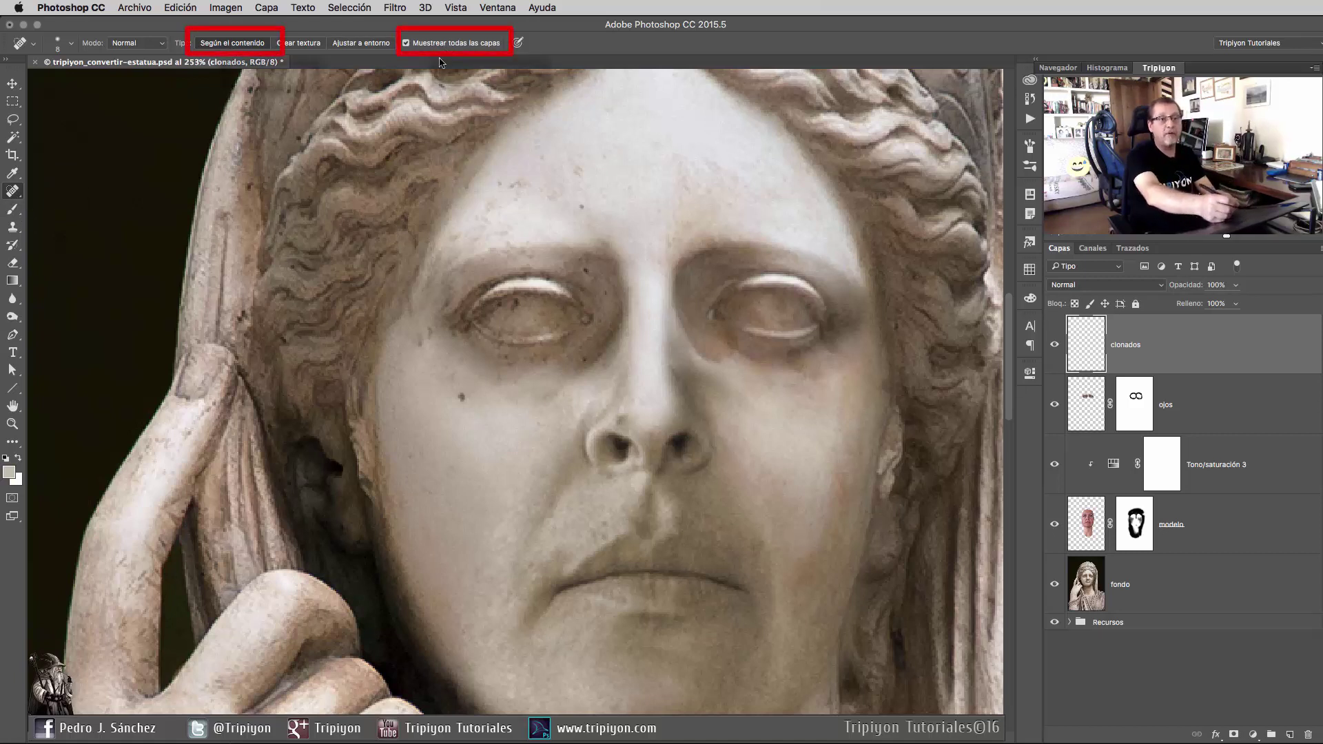
pyautogui.scroll(1, 689, 464)
pyautogui.moveTo(416, 314); pyautogui.dragTo(431, 314)
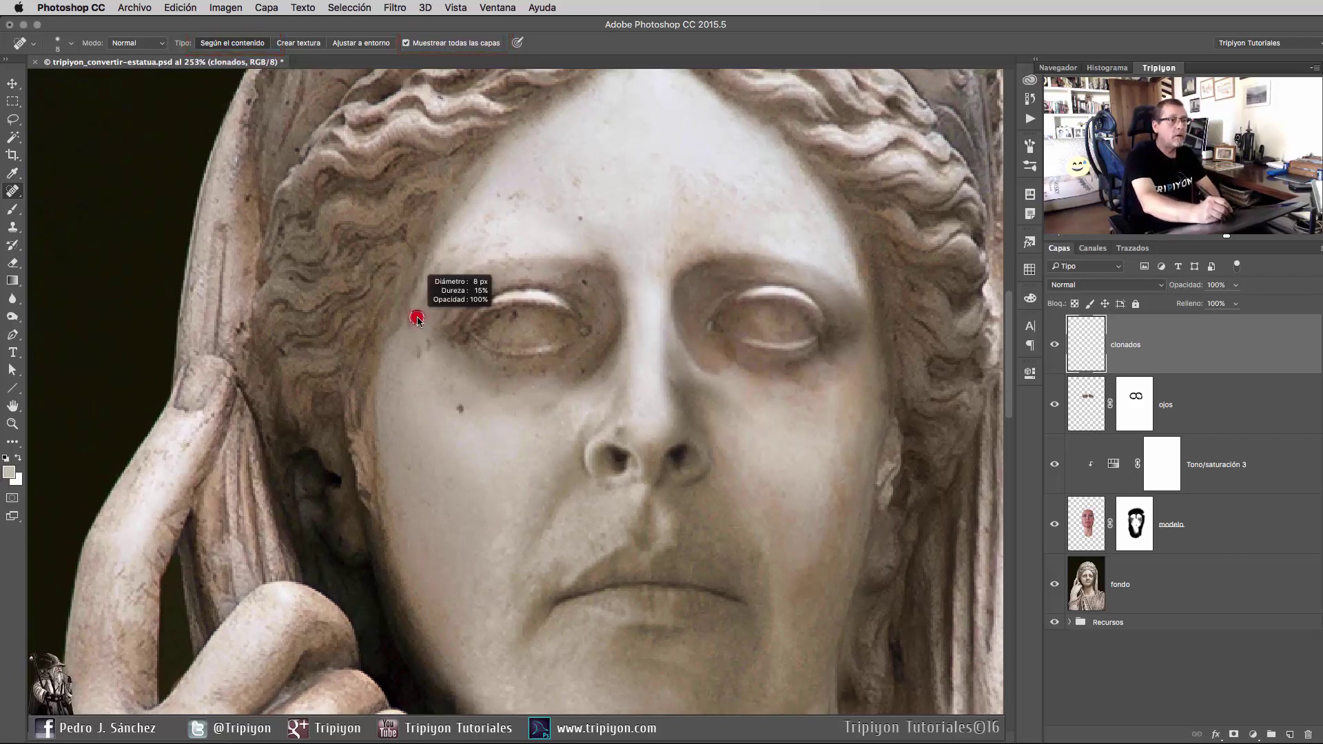
pyautogui.click(417, 357)
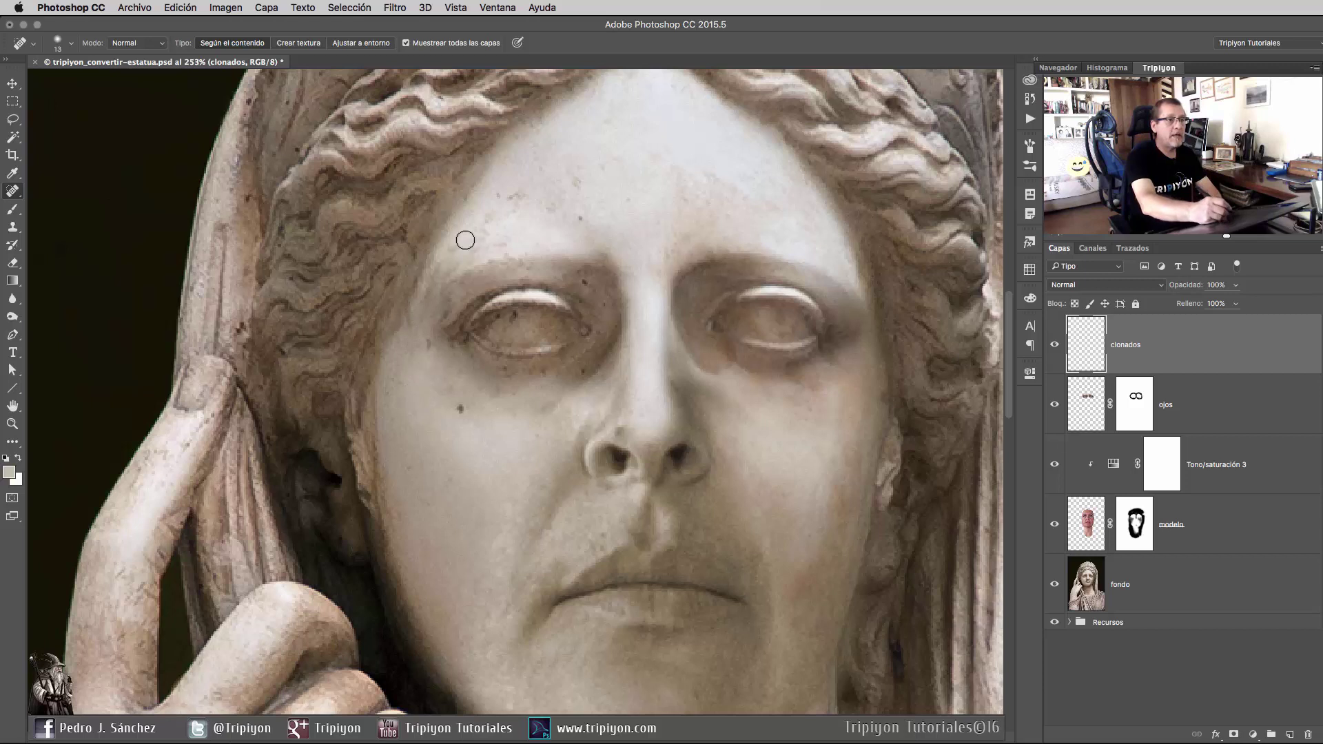
pyautogui.moveTo(453, 255); pyautogui.dragTo(440, 283)
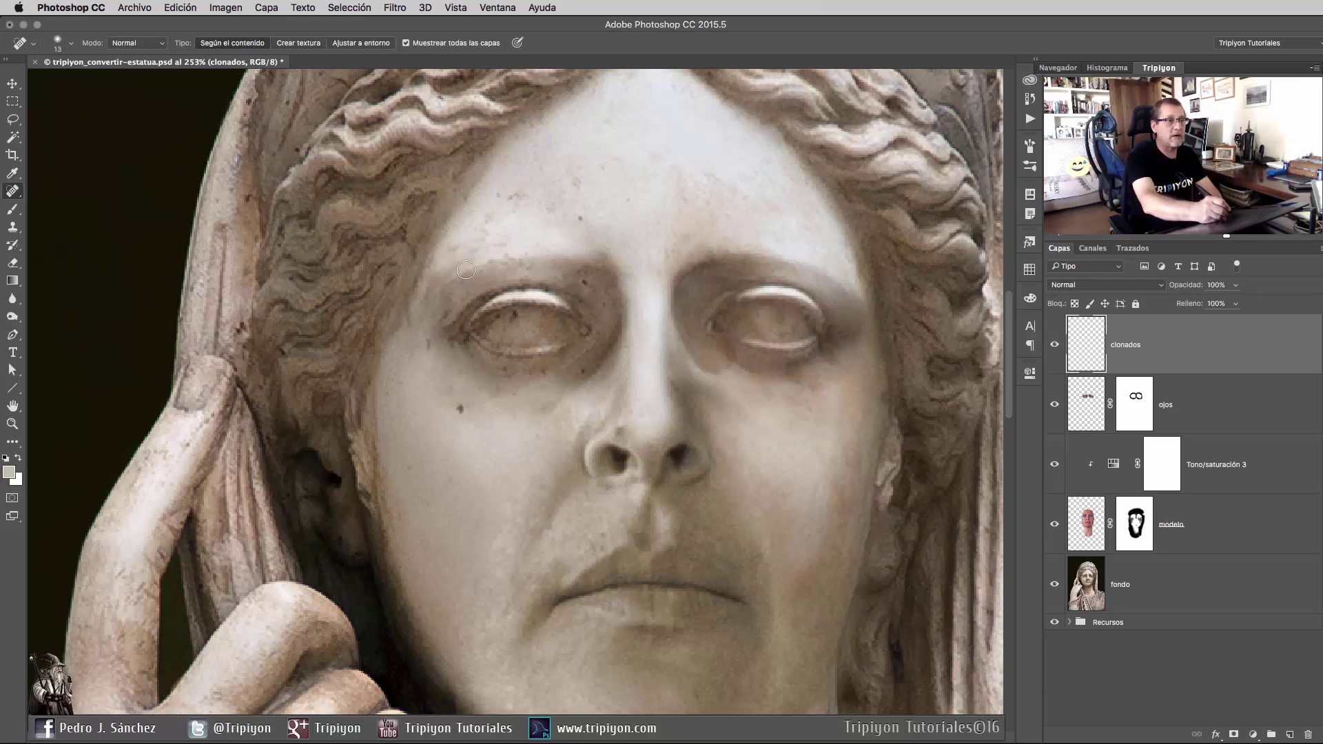
pyautogui.hscroll(5, 457, 263)
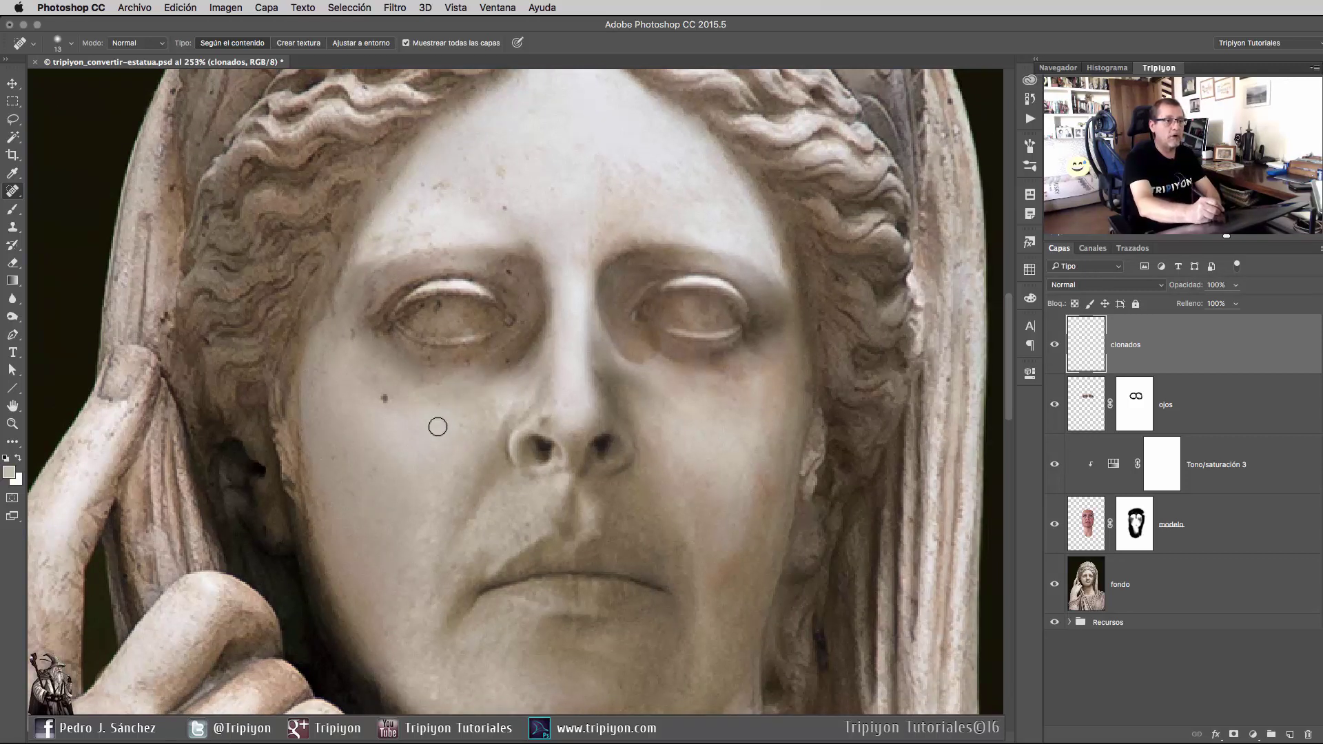
pyautogui.moveTo(414, 389); pyautogui.dragTo(448, 379)
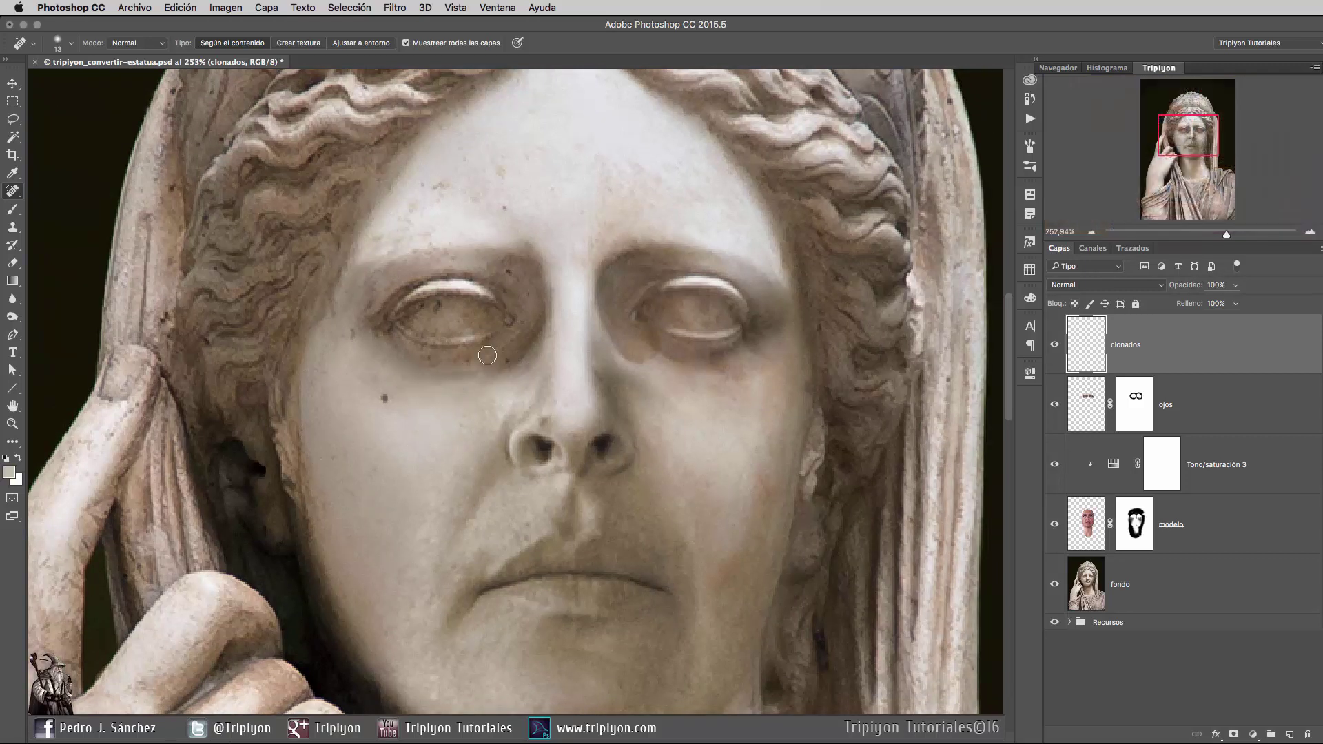
# Heal a spot on the lower left of the chin.
pyautogui.hscroll(6, 456, 378)
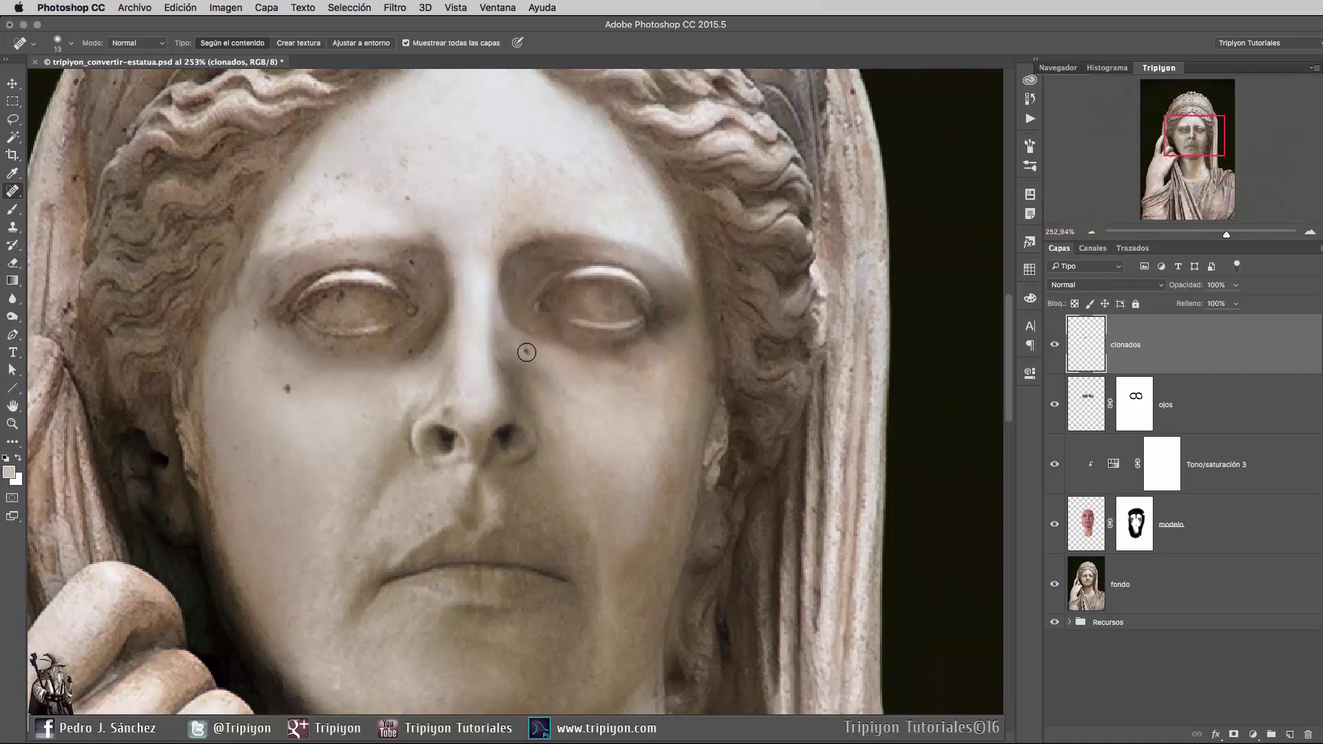
pyautogui.hscroll(4, 555, 339)
pyautogui.hscroll(-5, 565, 380)
pyautogui.scroll(-3, 565, 380)
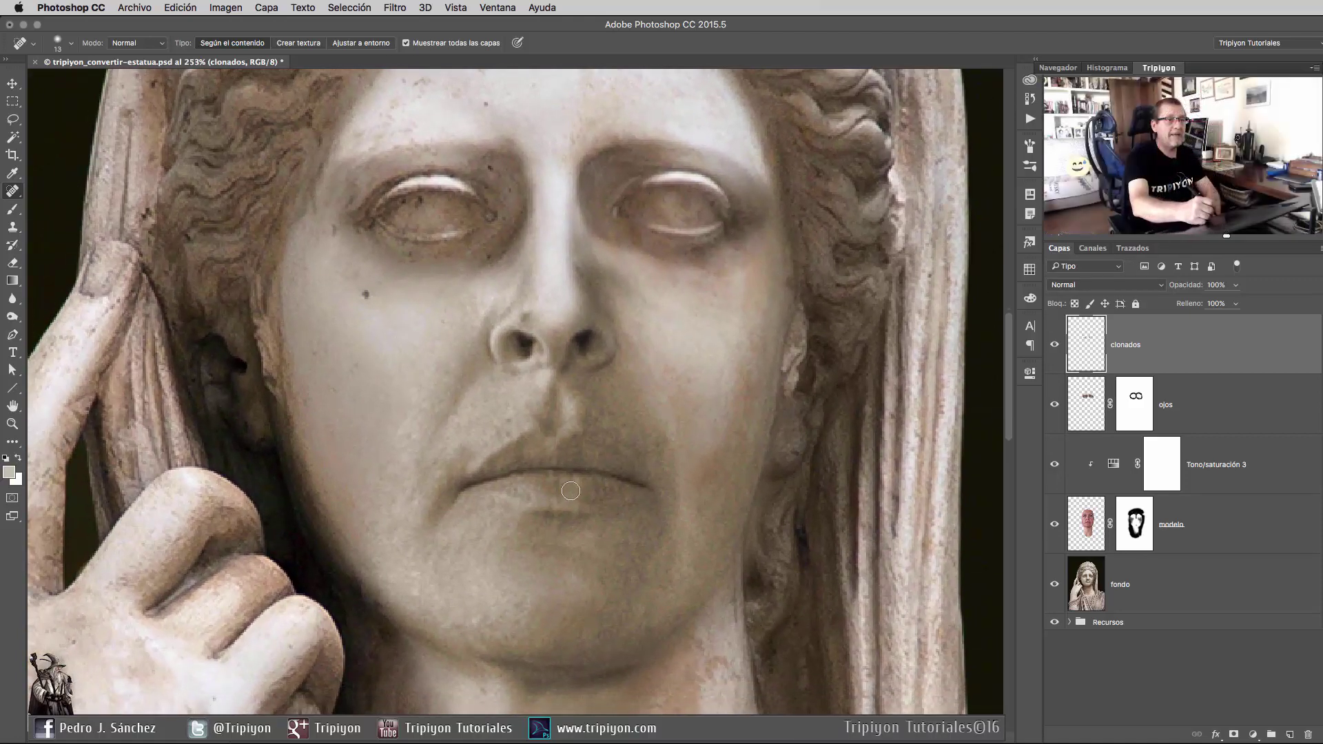
pyautogui.scroll(-2, 564, 490)
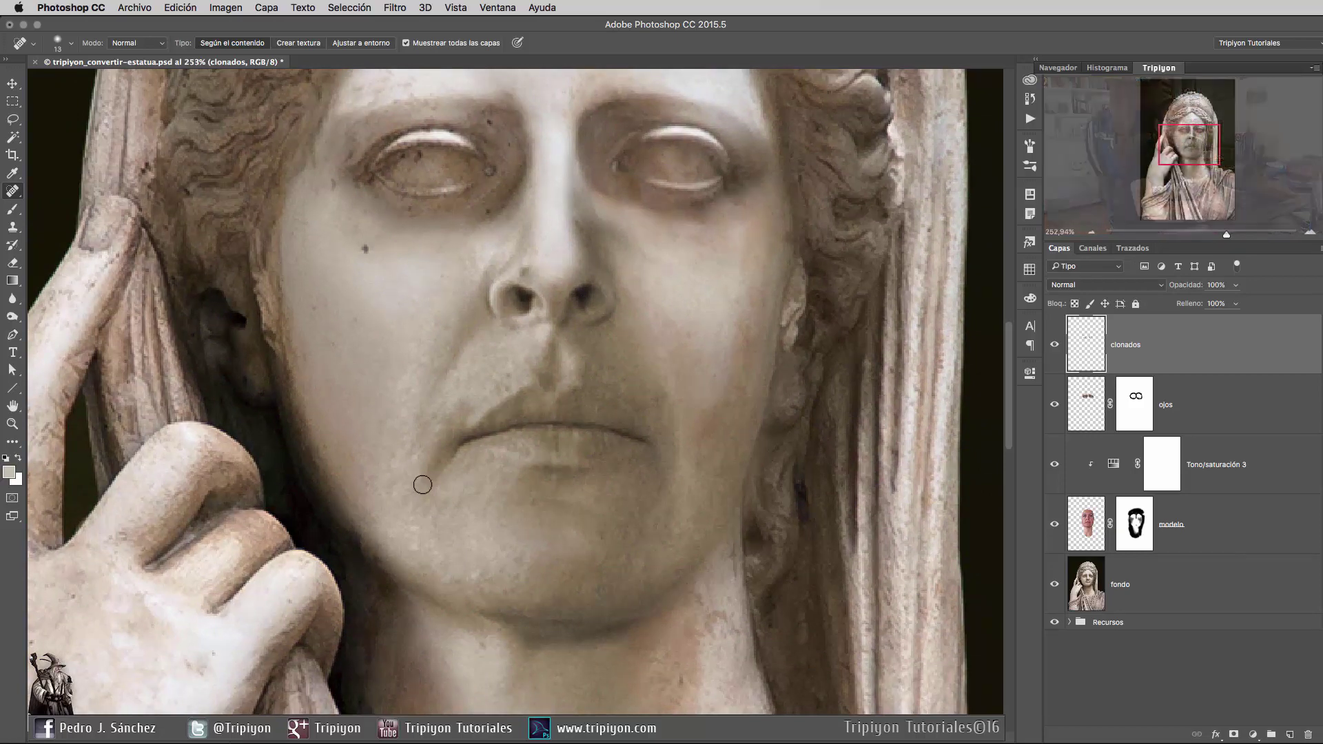
pyautogui.scroll(-2, 423, 479)
pyautogui.hscroll(-2, 423, 479)
pyautogui.hscroll(3, 579, 317)
pyautogui.scroll(-1, 579, 317)
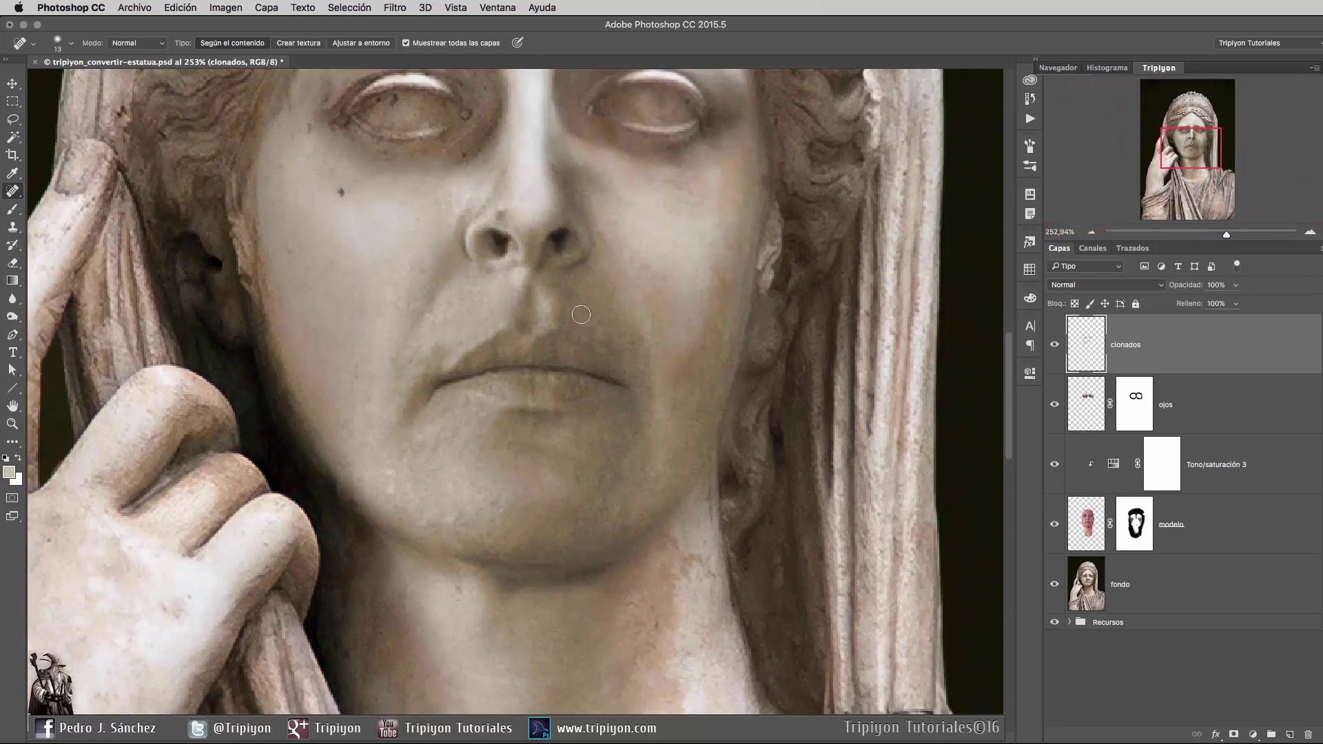
pyautogui.moveTo(449, 541); pyautogui.dragTo(414, 513)
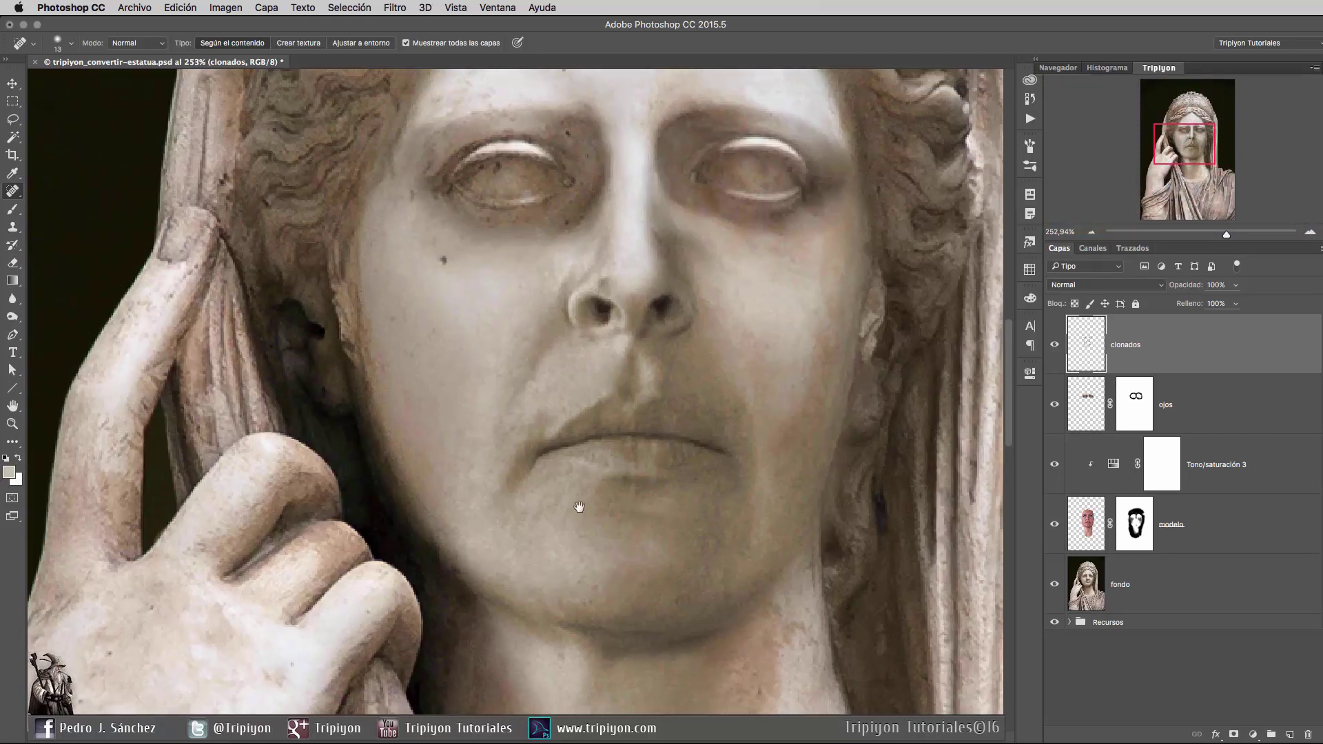
# Retouch a mark on the lower lip with the healing brush reduced to size 5.
pyautogui.hscroll(-4, 497, 510)
pyautogui.scroll(3, 496, 510)
pyautogui.scroll(-2, 473, 490)
pyautogui.hscroll(2, 473, 490)
pyautogui.press('[')
pyautogui.press('[')
pyautogui.press('[')
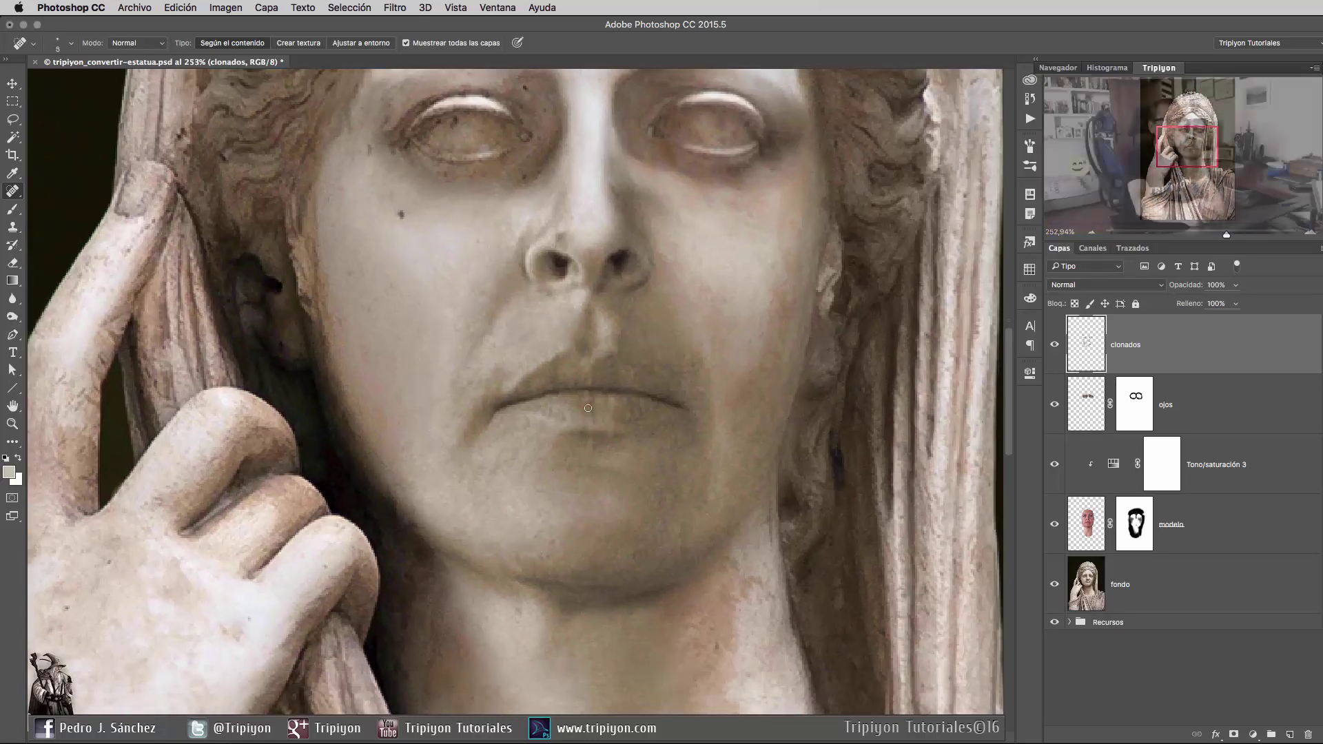
pyautogui.moveTo(615, 461); pyautogui.dragTo(601, 469)
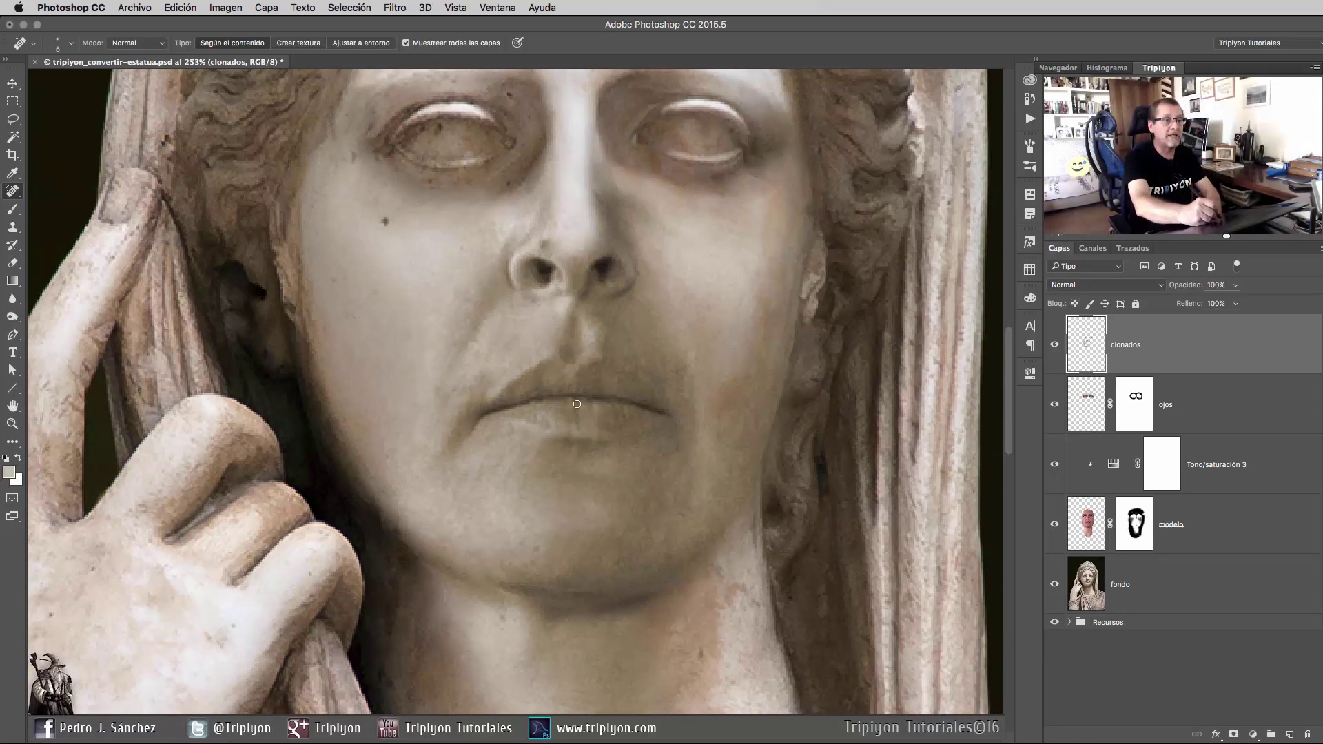
pyautogui.moveTo(577, 404); pyautogui.dragTo(579, 410)
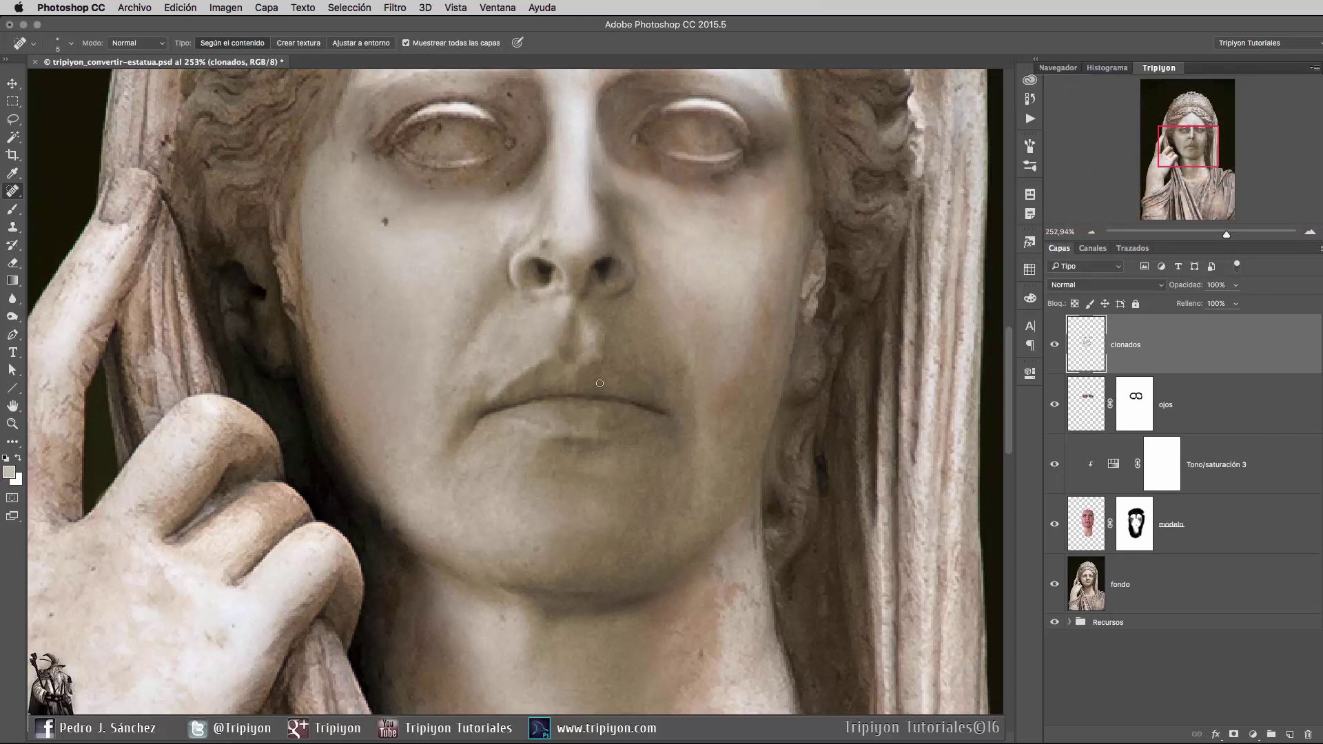
pyautogui.moveTo(599, 383); pyautogui.dragTo(685, 320)
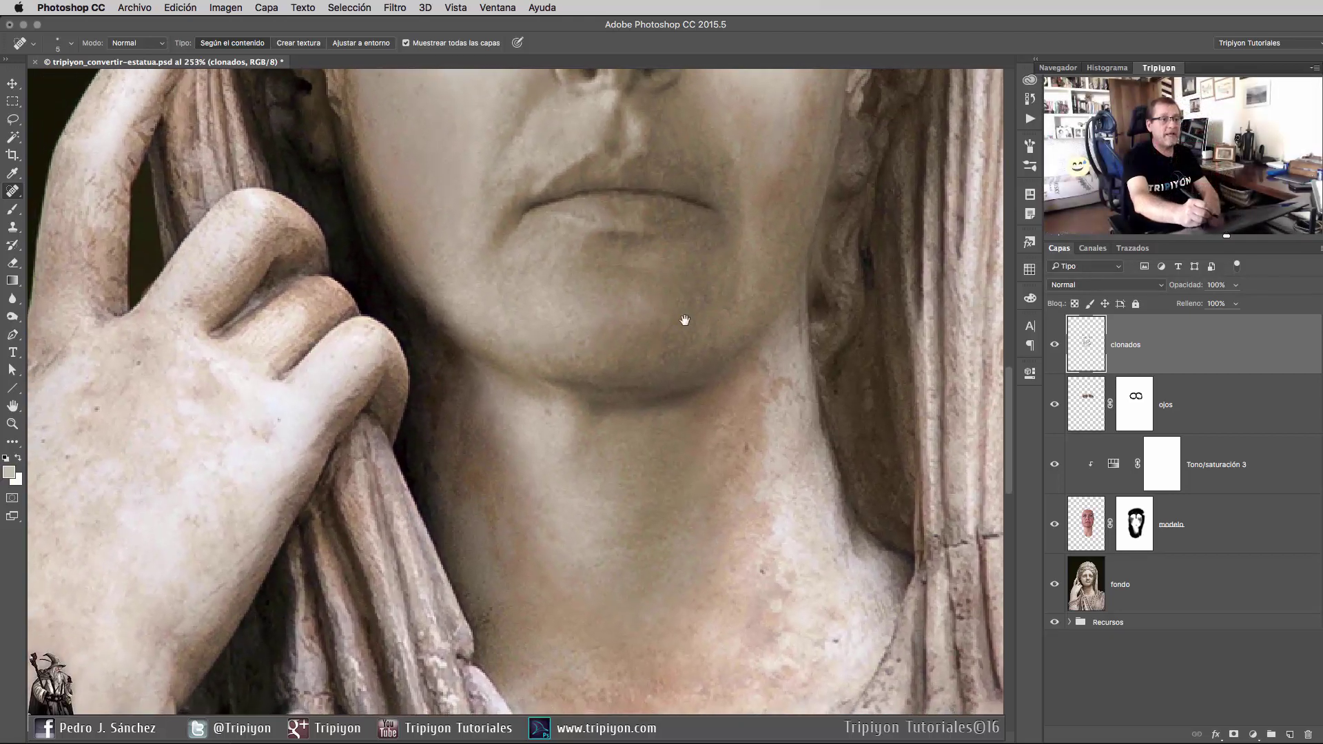
pyautogui.scroll(3, 607, 435)
pyautogui.scroll(3, 599, 463)
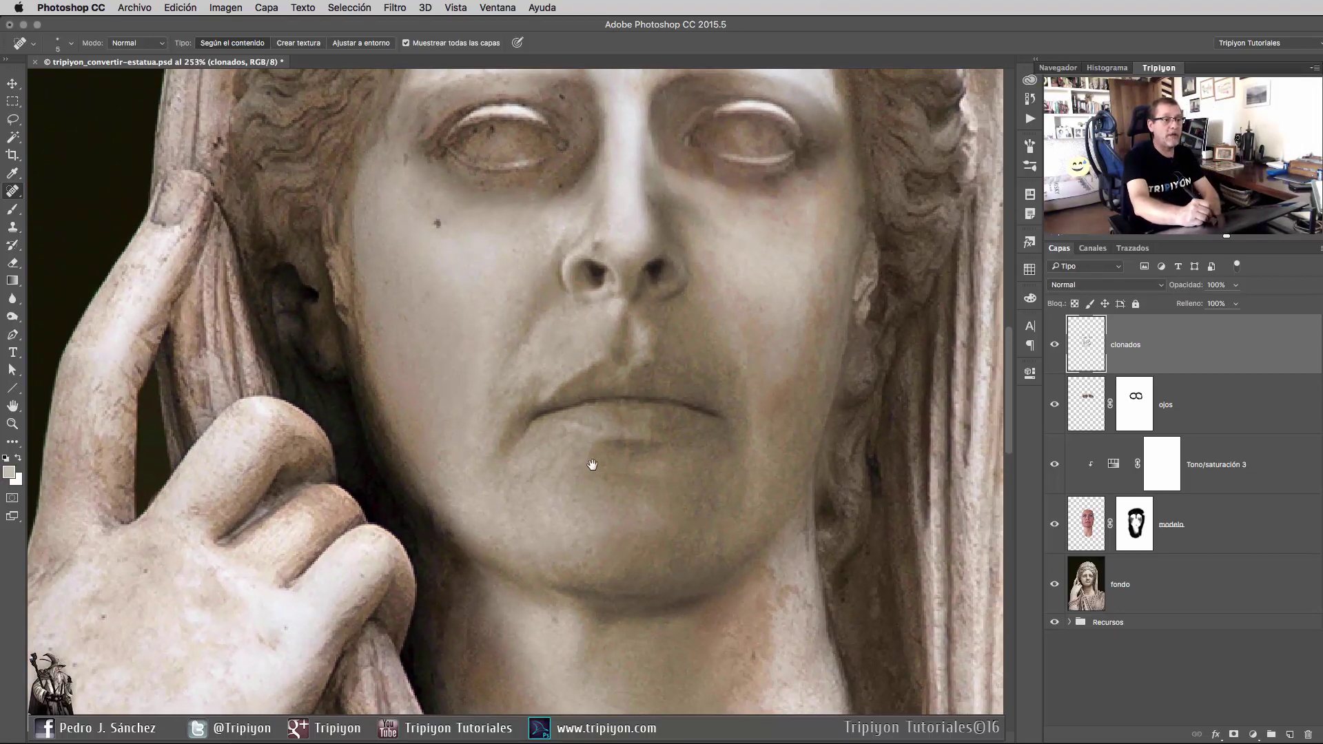
pyautogui.scroll(1, 605, 461)
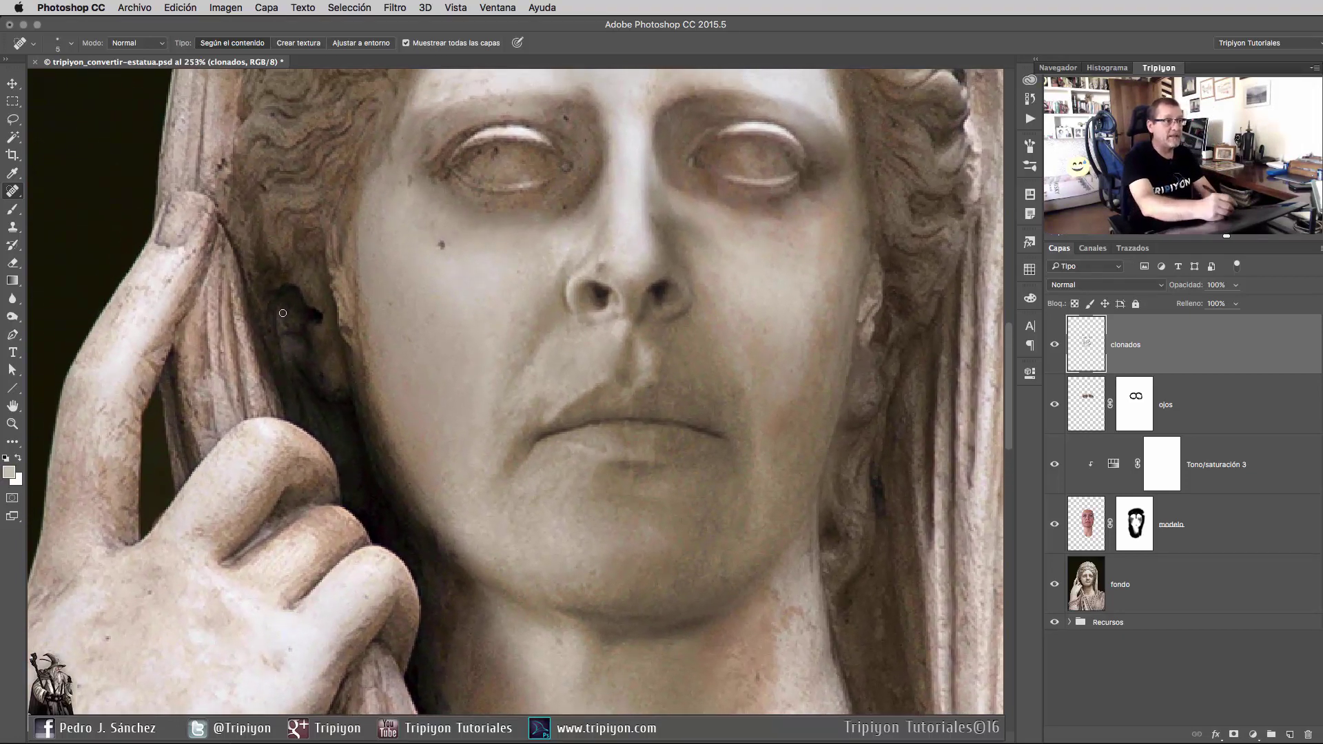
# Switch to the Brush and sample a light marble colour from the statue's hand as foreground.
pyautogui.press('b')
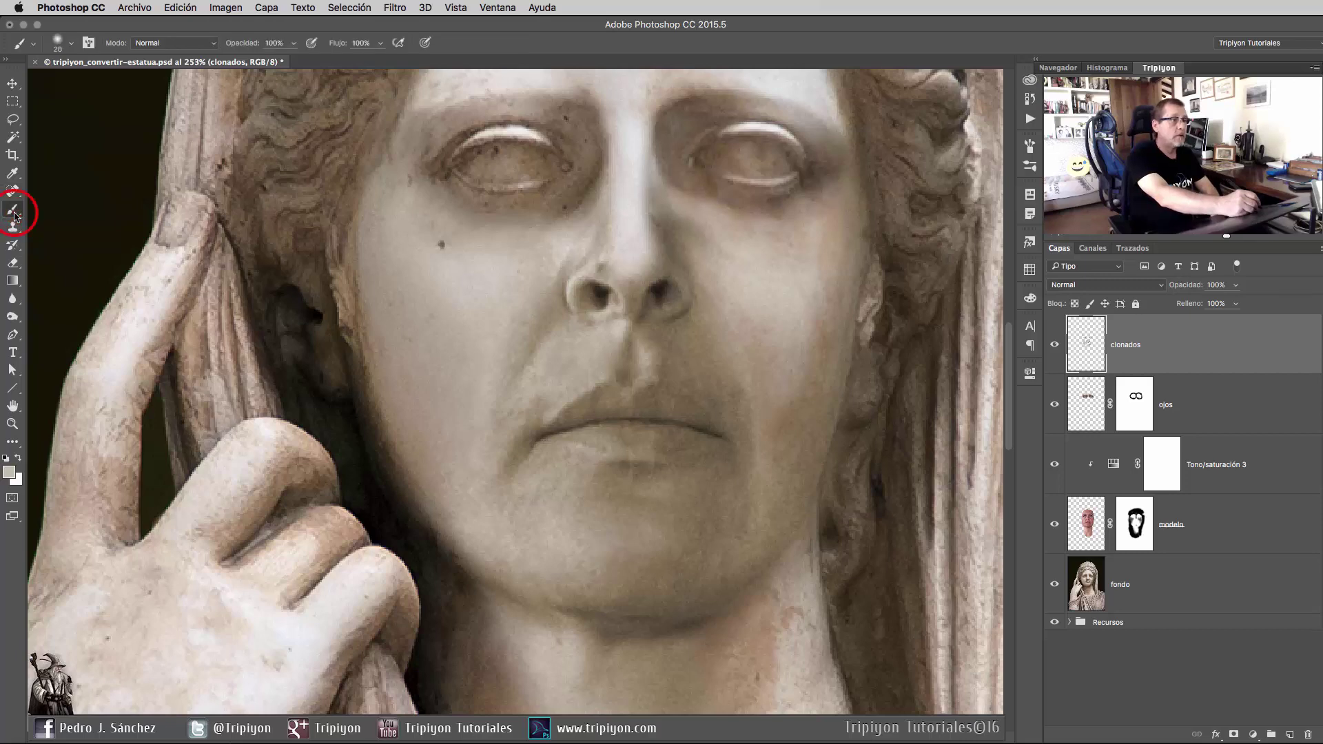
pyautogui.moveTo(633, 479); pyautogui.dragTo(624, 502)
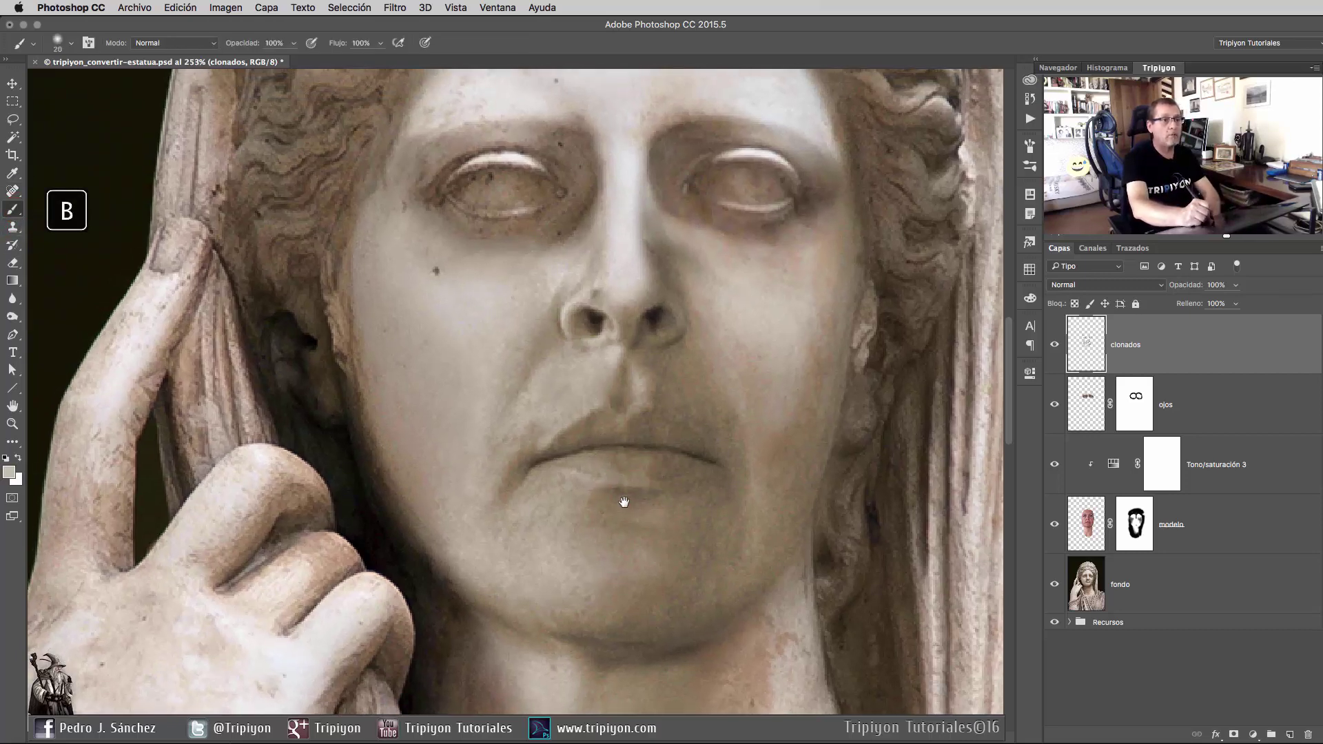
pyautogui.scroll(-5, 628, 489)
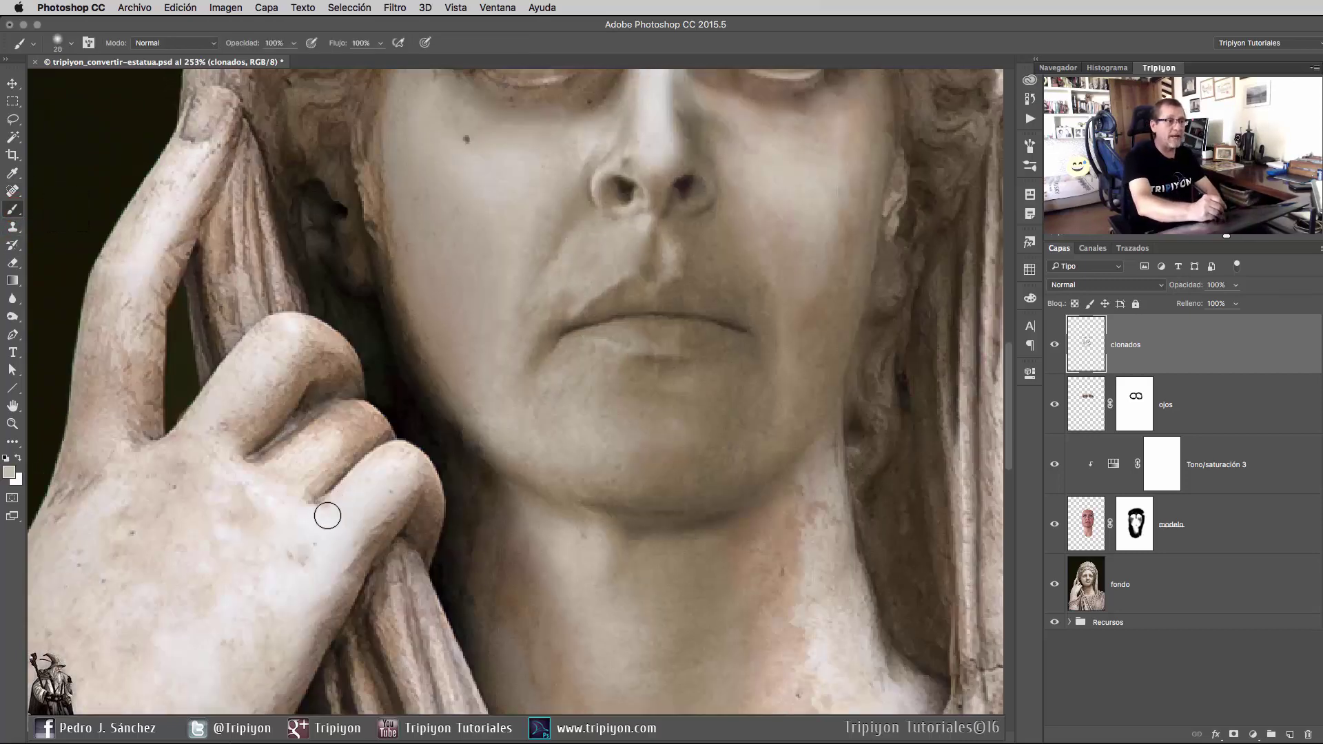
pyautogui.keyDown('alt'); pyautogui.click(306, 532); pyautogui.keyUp('alt')
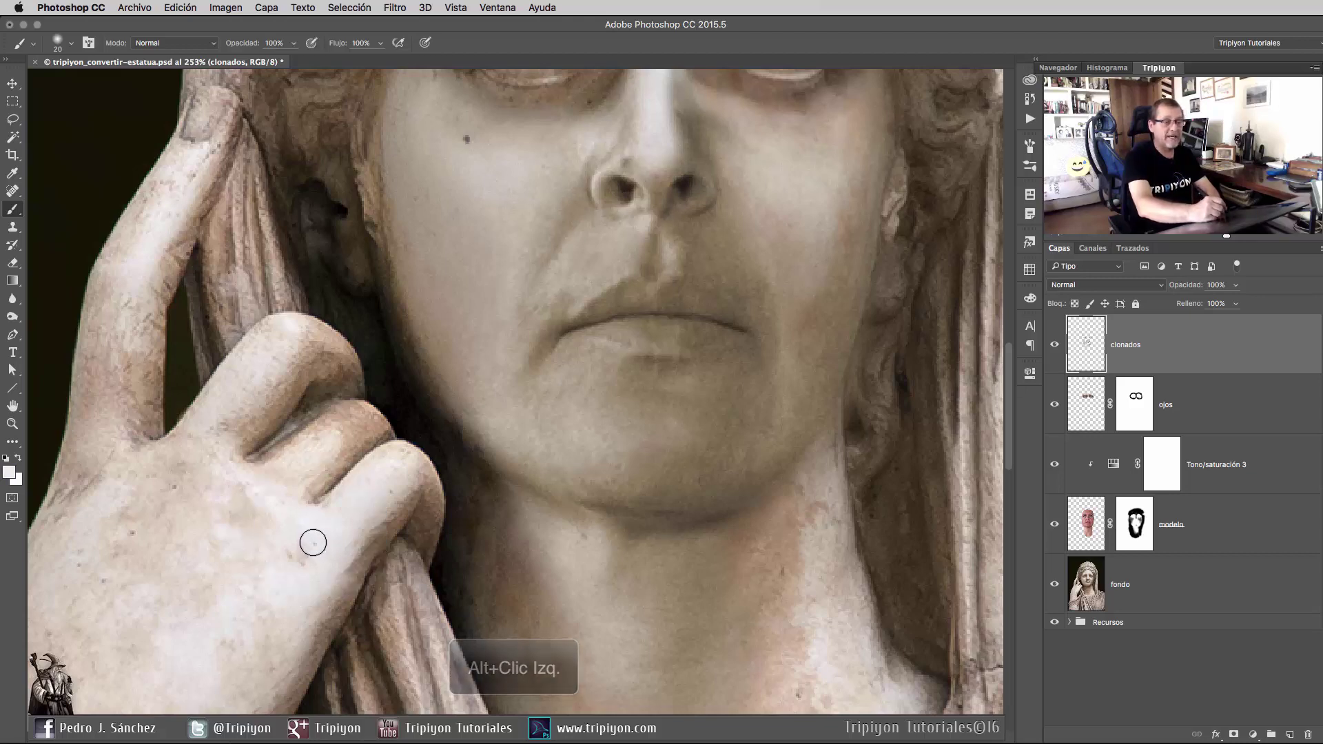
pyautogui.moveTo(726, 425); pyautogui.dragTo(698, 507)
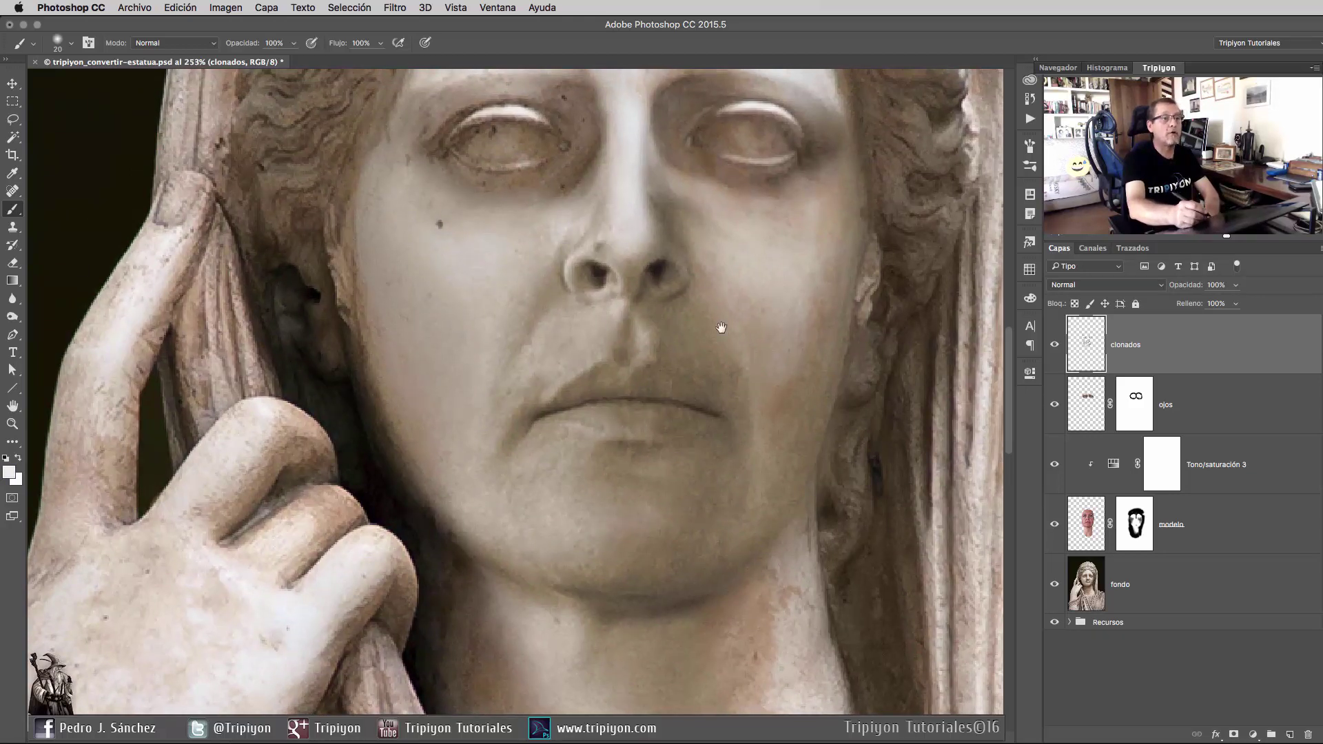
pyautogui.moveTo(722, 328); pyautogui.dragTo(703, 437)
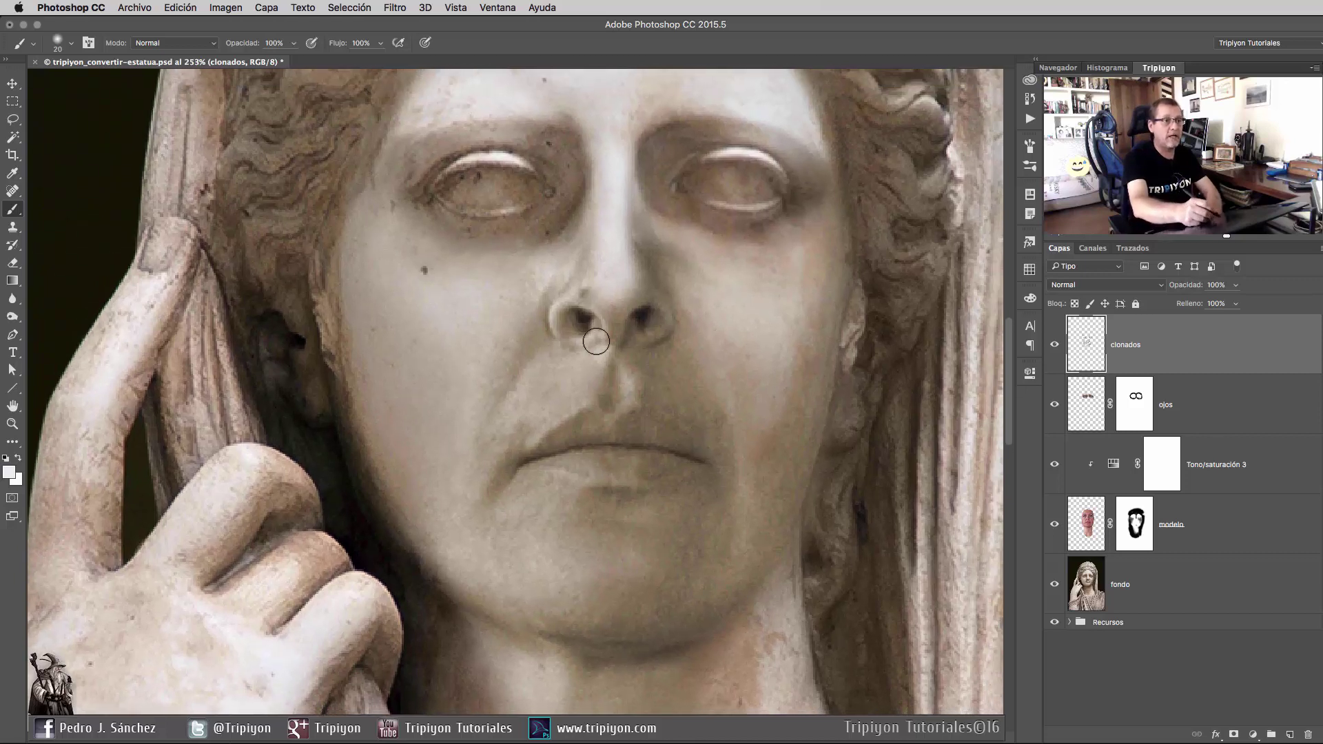
pyautogui.scroll(-1, 524, 333)
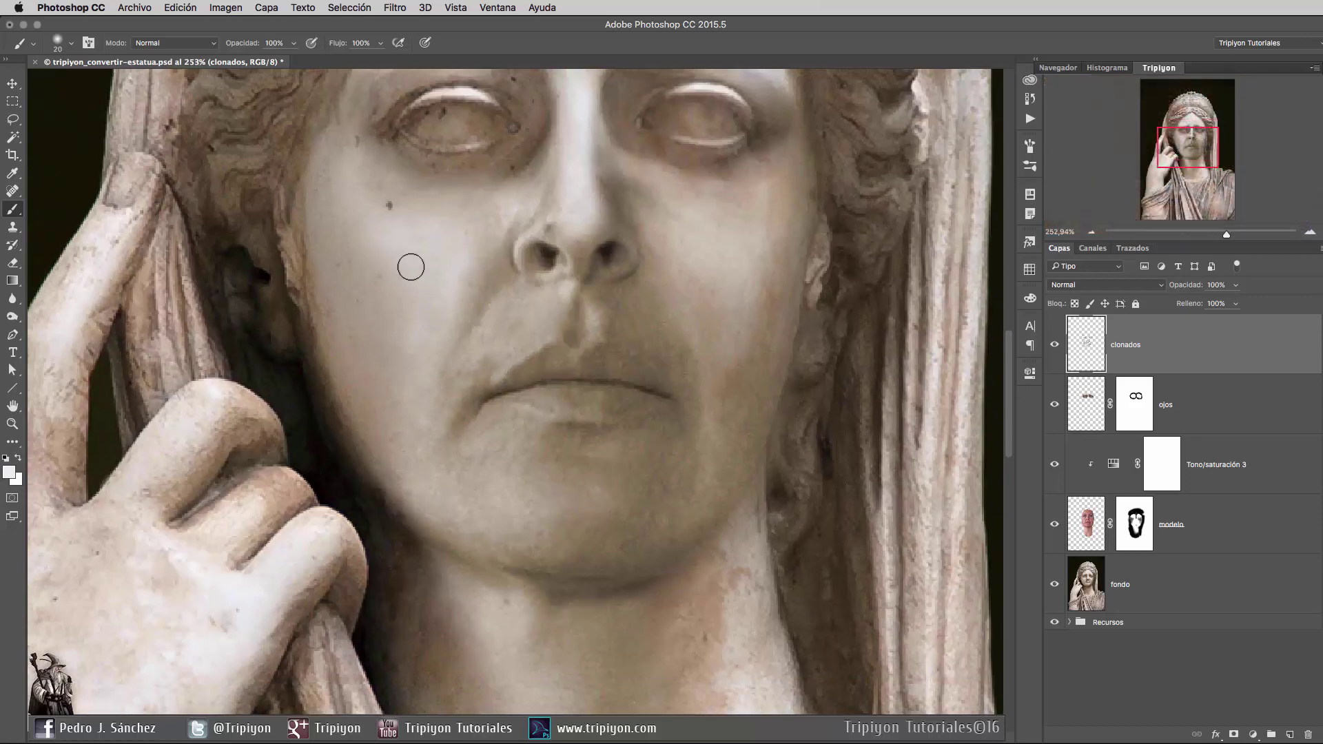
# Paint a lighter marble stroke on the chin below the lower lip on clonados.
pyautogui.scroll(-3, 410, 266)
pyautogui.scroll(2, 442, 247)
pyautogui.hscroll(2, 442, 246)
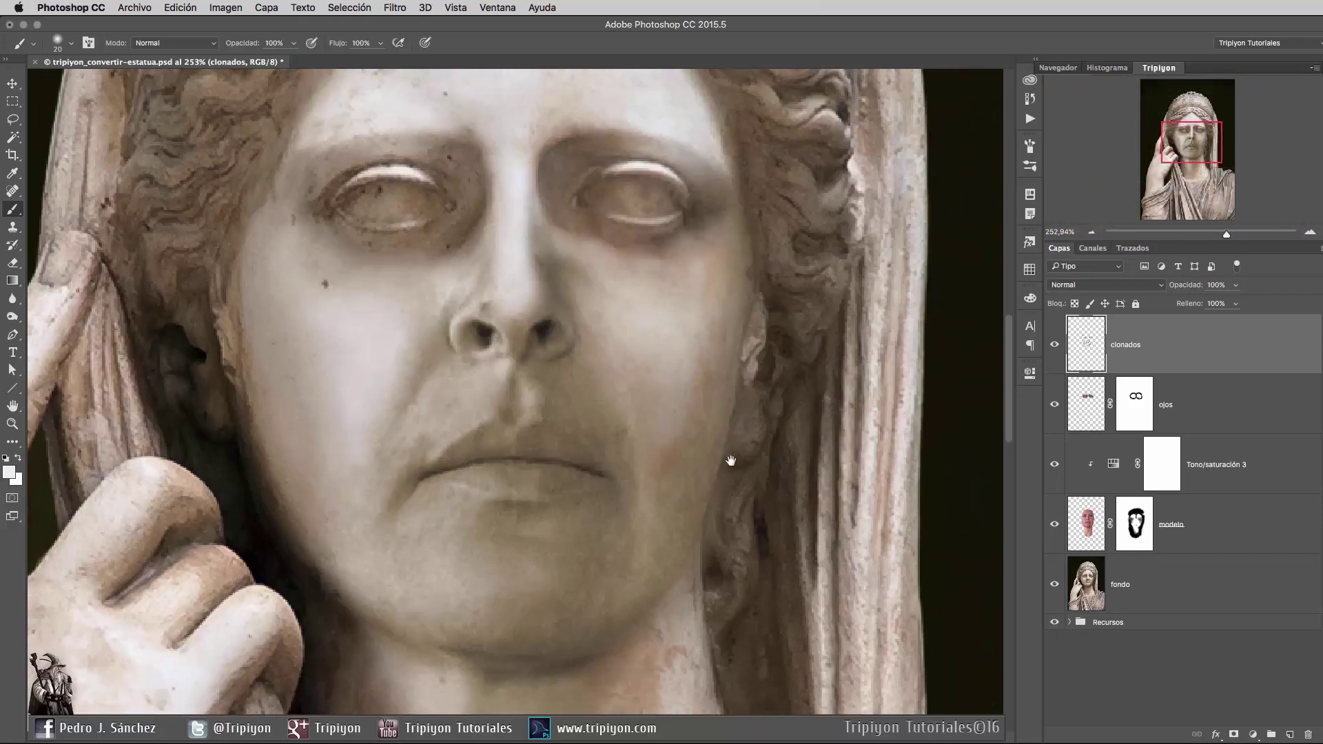
pyautogui.hscroll(2, 730, 464)
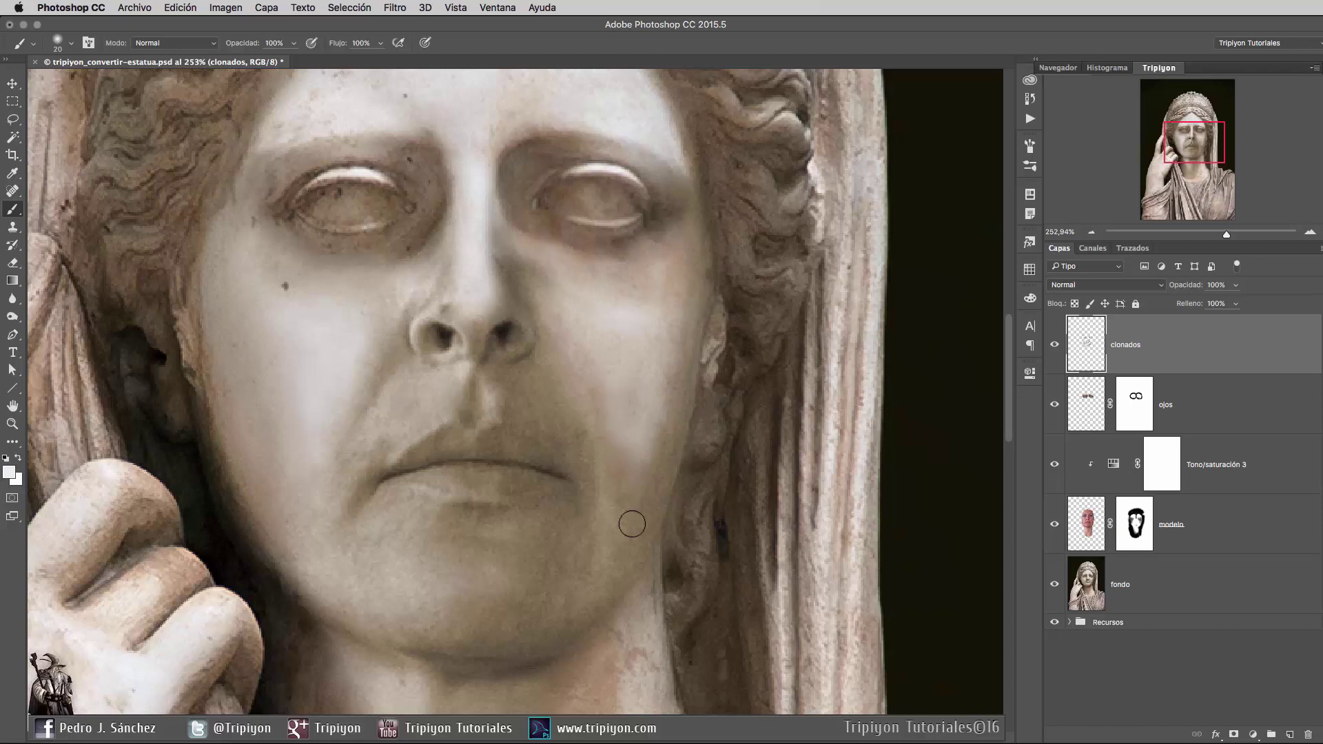
pyautogui.scroll(-3, 623, 458)
pyautogui.hscroll(-4, 623, 458)
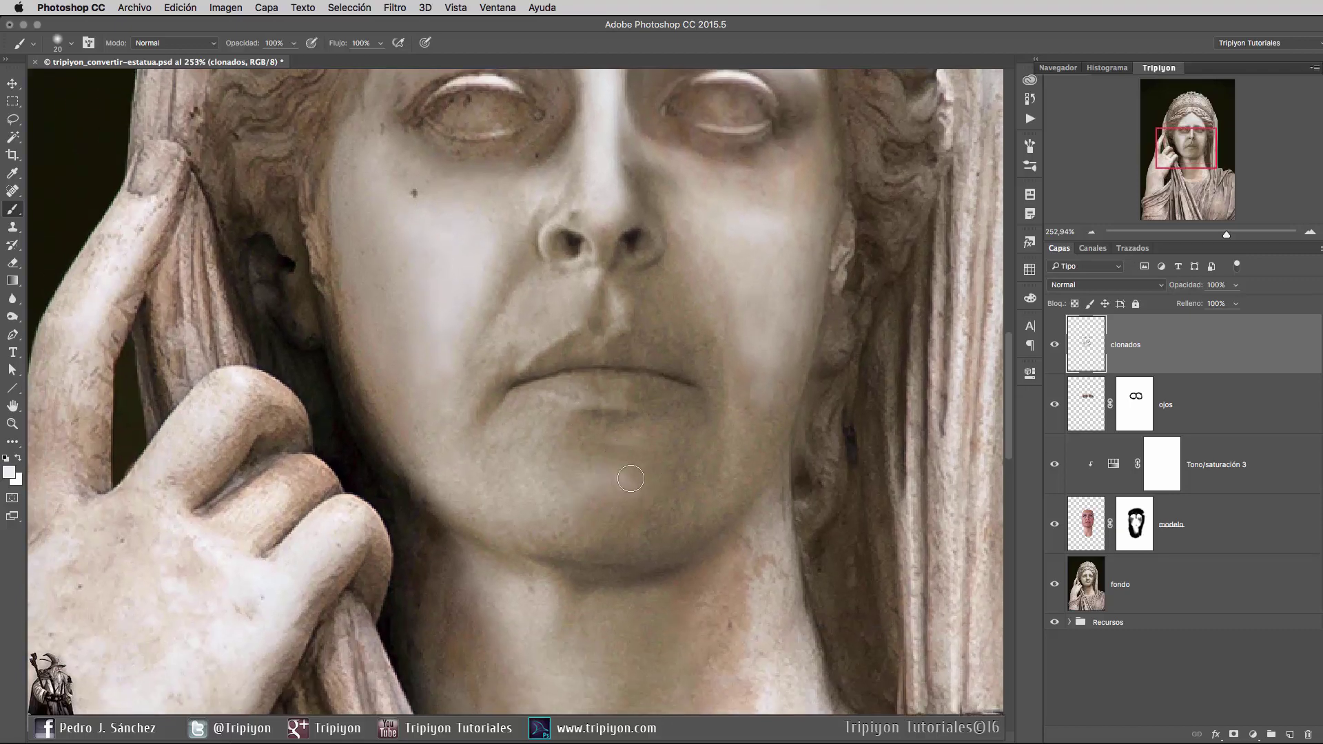
pyautogui.moveTo(585, 476)
pyautogui.mouseDown()
pyautogui.moveTo(617, 477)
pyautogui.moveTo(520, 476)
pyautogui.moveTo(597, 478)
pyautogui.moveTo(595, 527)
pyautogui.mouseUp()
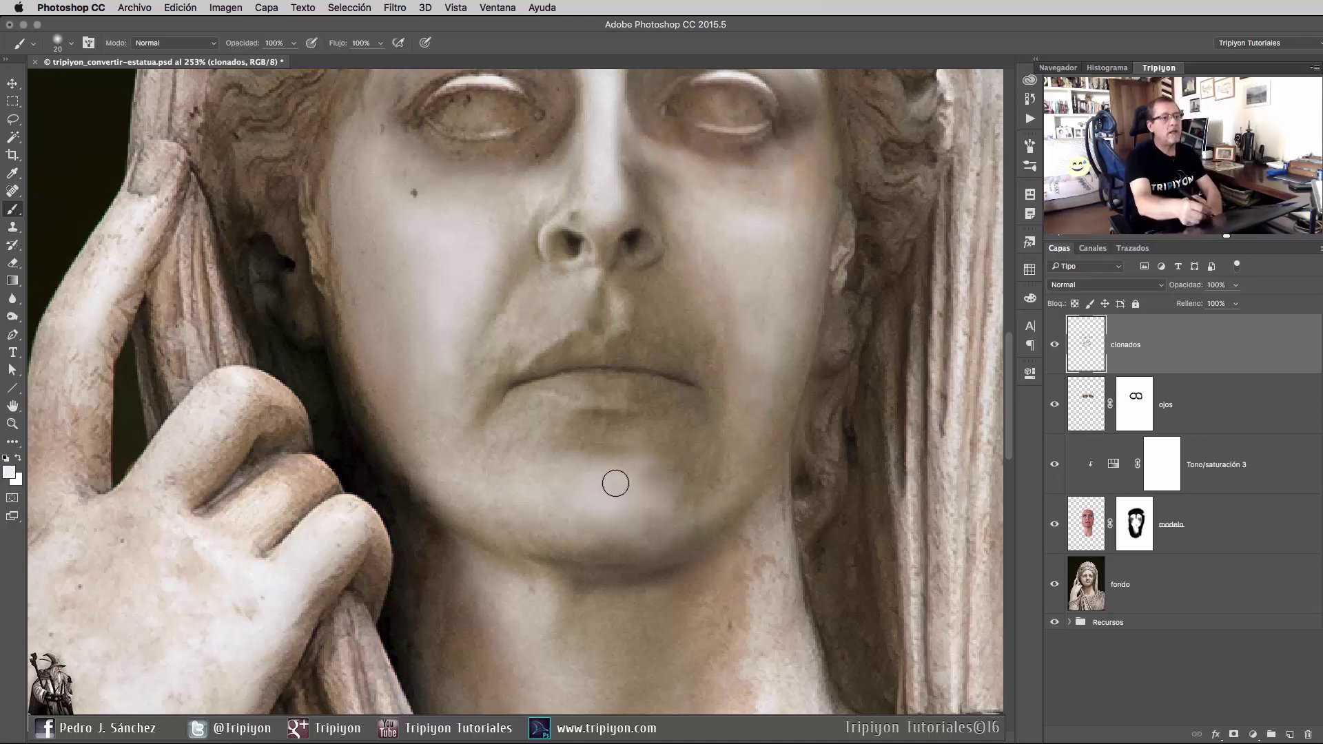
# Trace a light highlight along the lower-lip line with a 4 px brush.
pyautogui.moveTo(629, 310); pyautogui.dragTo(650, 416)
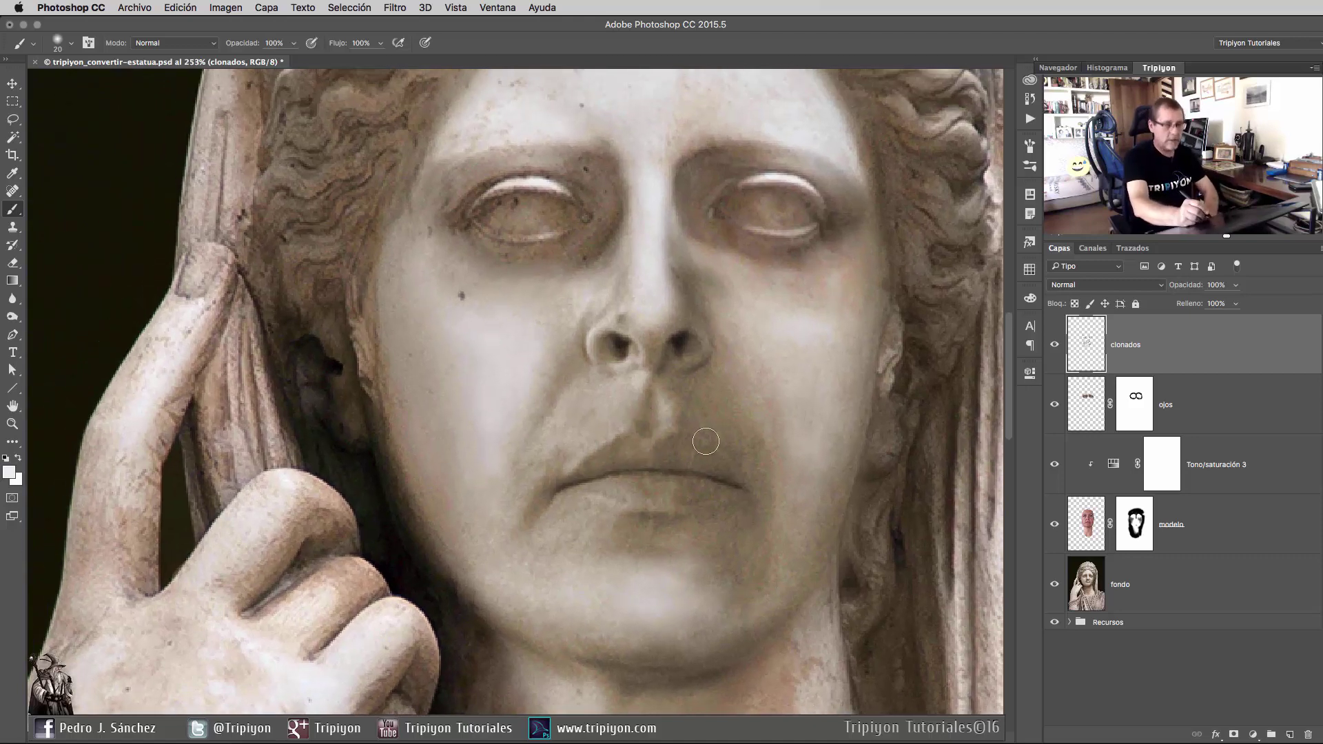
pyautogui.scroll(4, 630, 469)
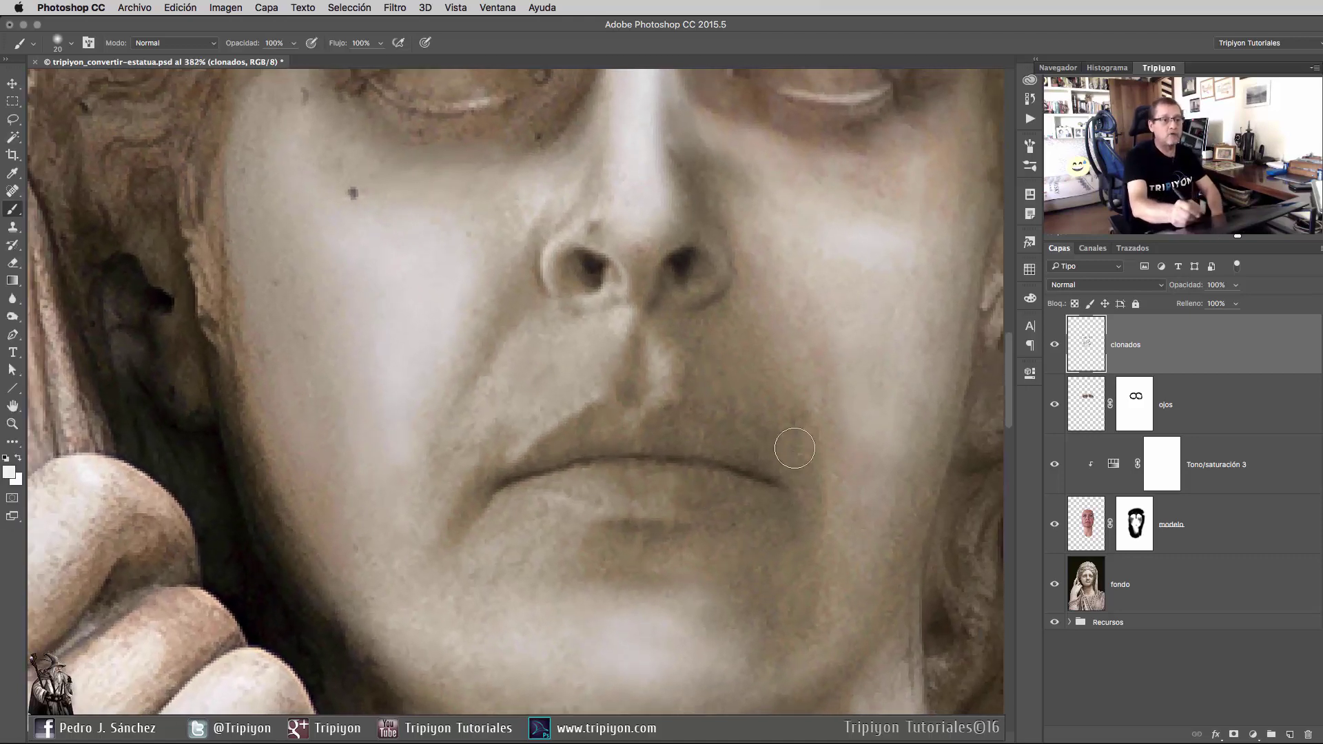
pyautogui.moveTo(754, 480); pyautogui.dragTo(710, 417)
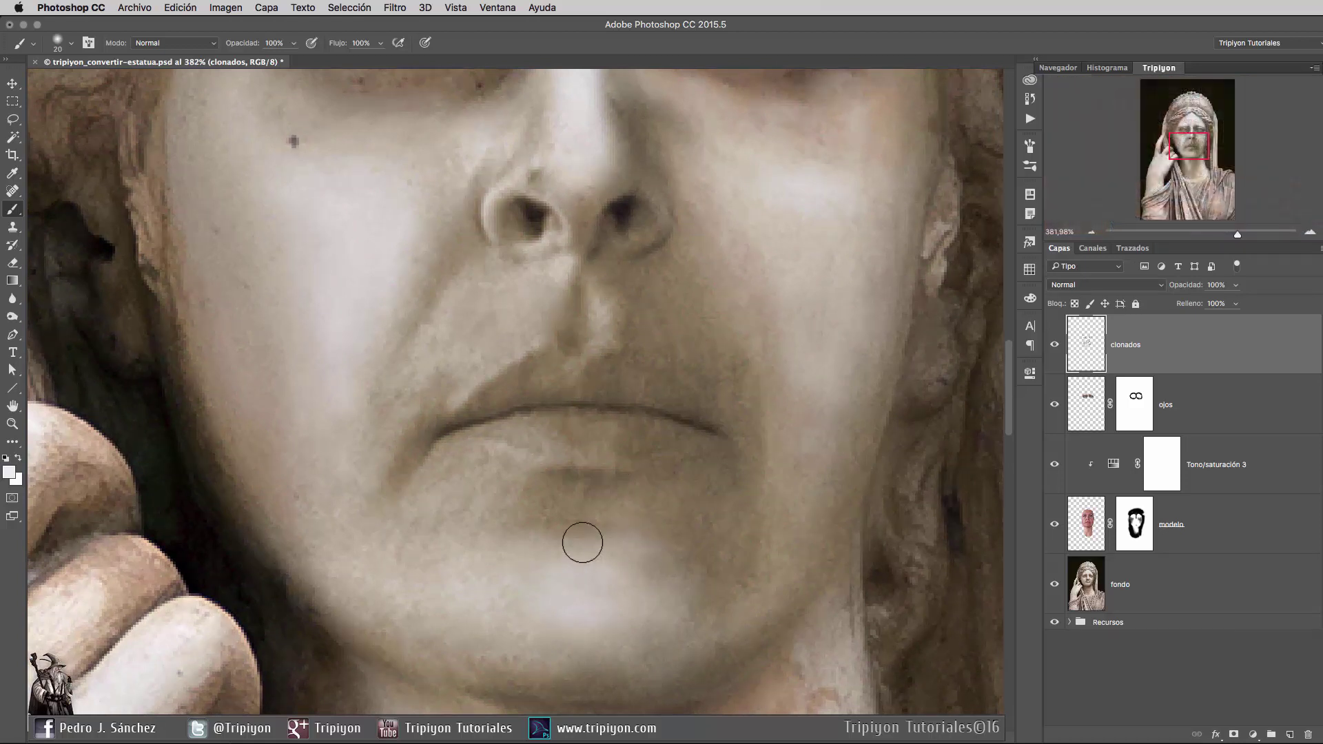
pyautogui.press('[')
pyautogui.press('[')
pyautogui.press('[')
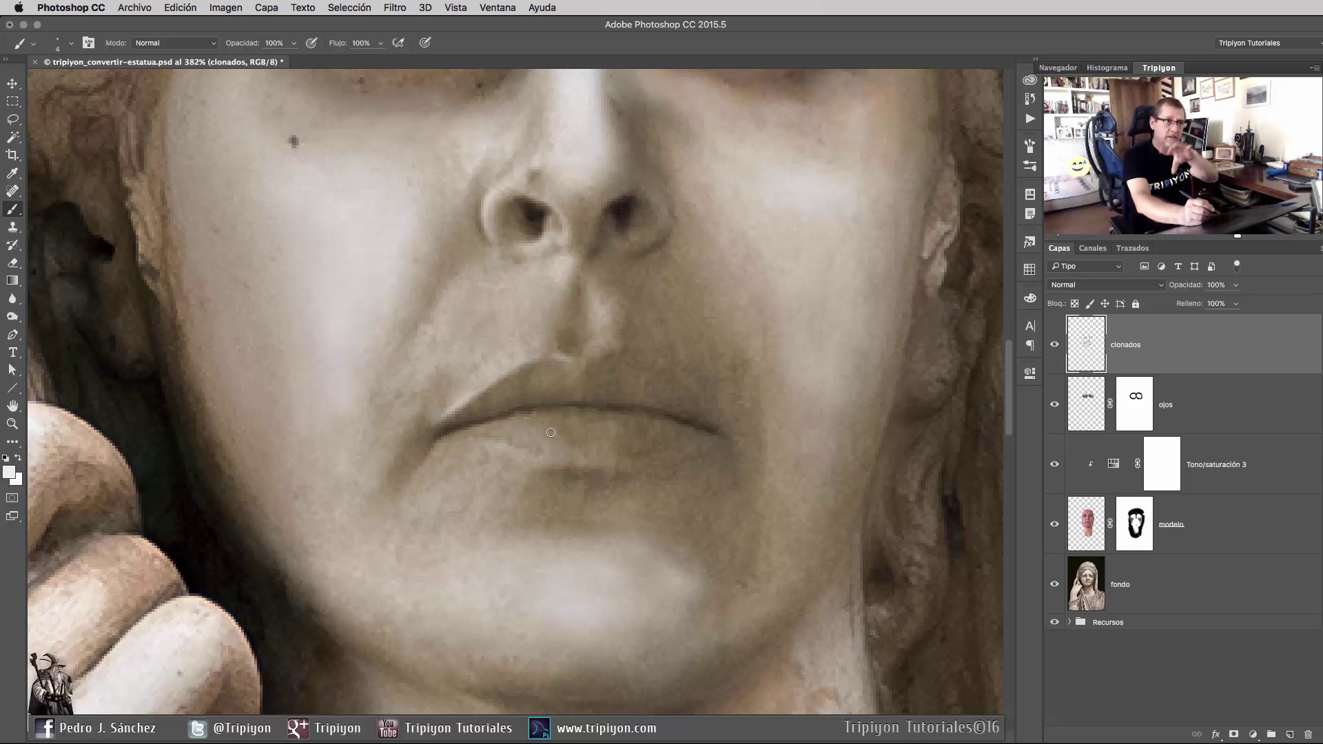
pyautogui.press('space')
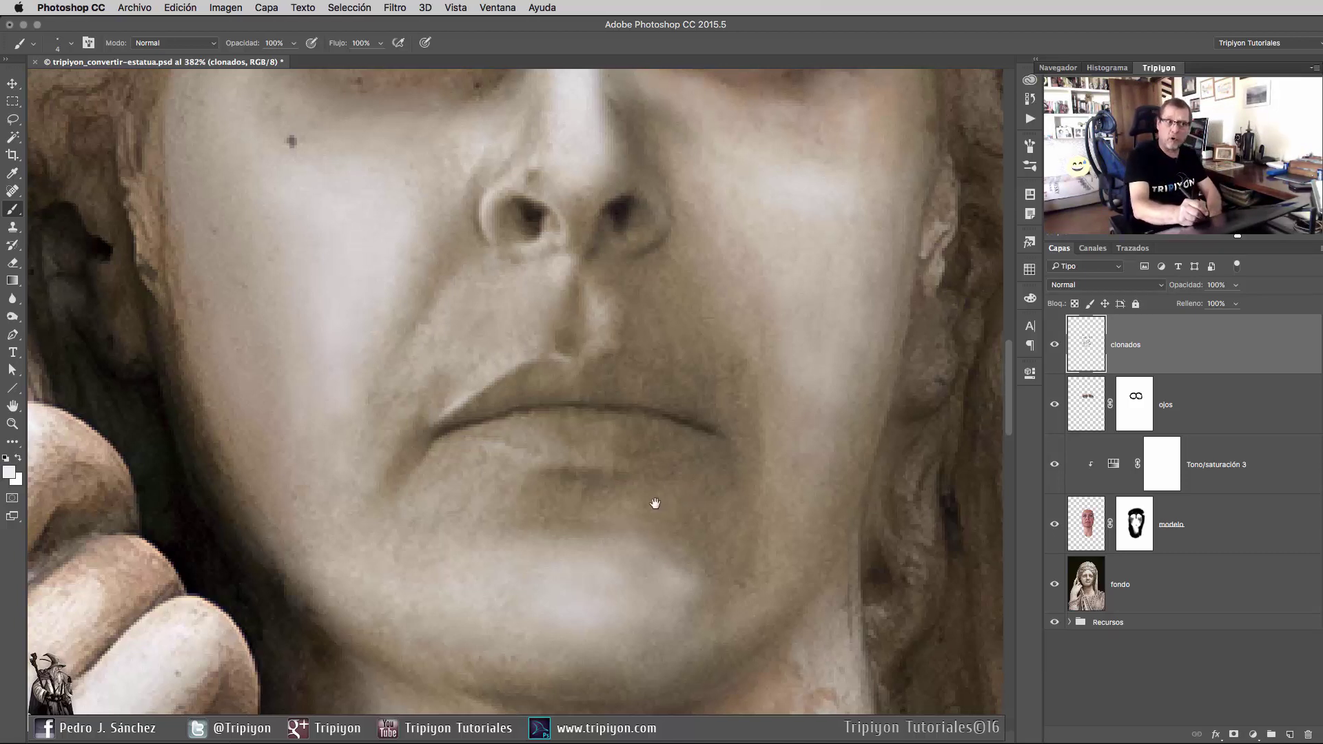
pyautogui.moveTo(654, 504); pyautogui.dragTo(562, 518)
pyautogui.moveTo(641, 384)
pyautogui.mouseDown()
pyautogui.moveTo(597, 399)
pyautogui.moveTo(587, 450)
pyautogui.mouseUp()
pyautogui.hscroll(-5, 541, 344)
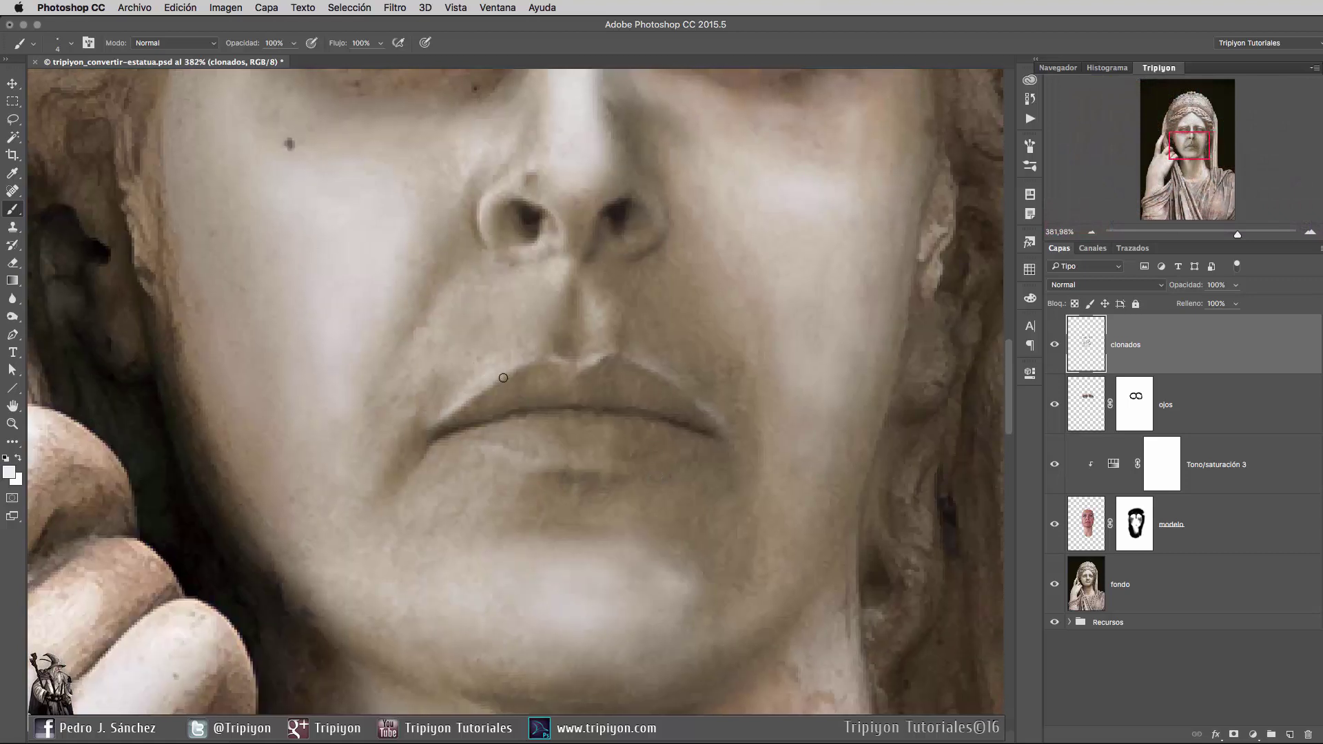
pyautogui.moveTo(483, 446)
pyautogui.mouseDown()
pyautogui.moveTo(592, 466)
pyautogui.moveTo(698, 450)
pyautogui.mouseUp()
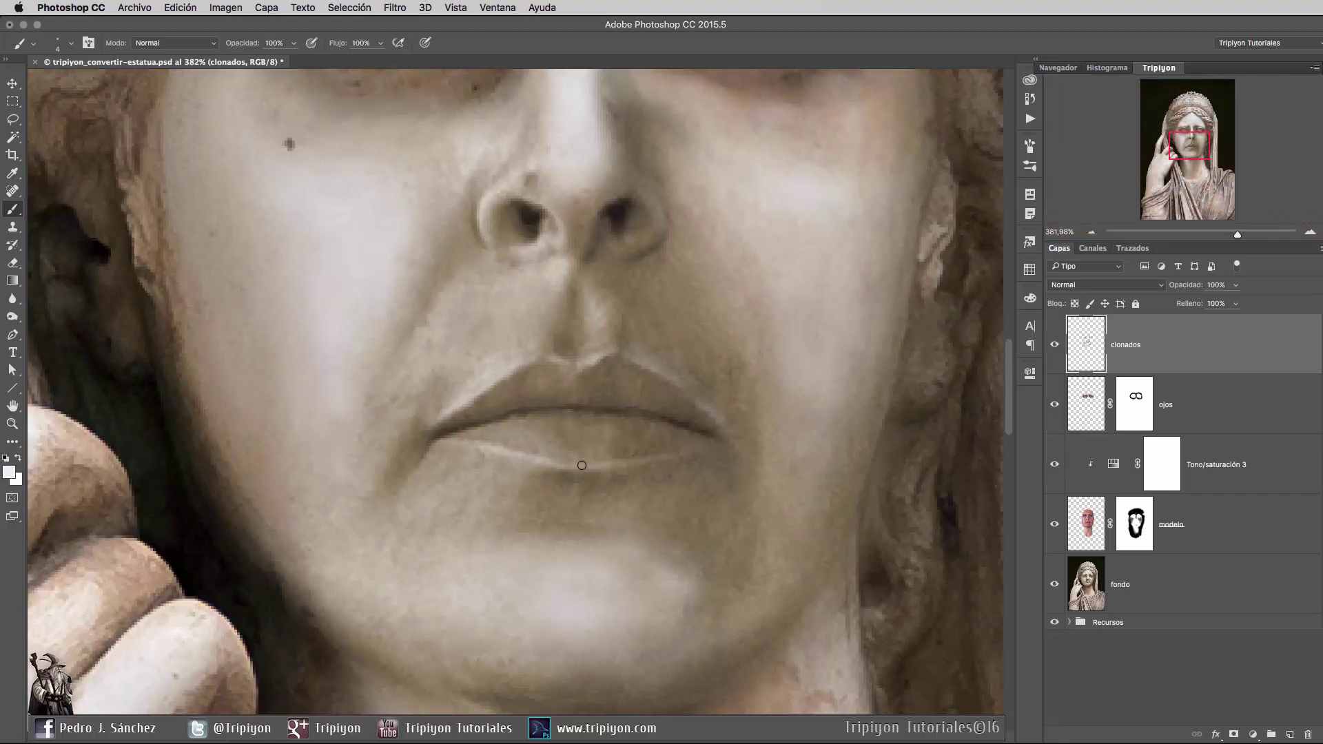
# Resize the brush to about 8–10 px near the upper lip, then fit the whole bust on screen.
pyautogui.hscroll(2, 477, 382)
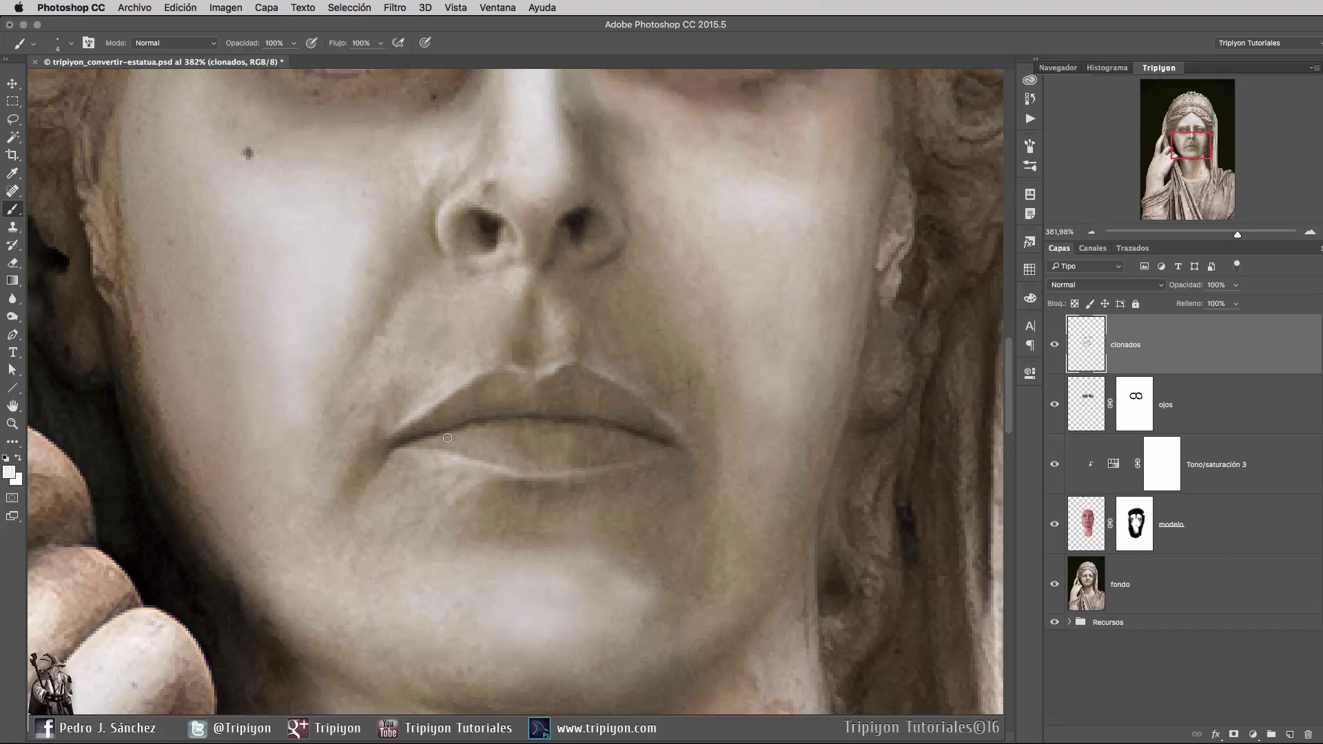
pyautogui.press(']')
pyautogui.press(']')
pyautogui.press(']')
pyautogui.moveTo(617, 478); pyautogui.dragTo(584, 489)
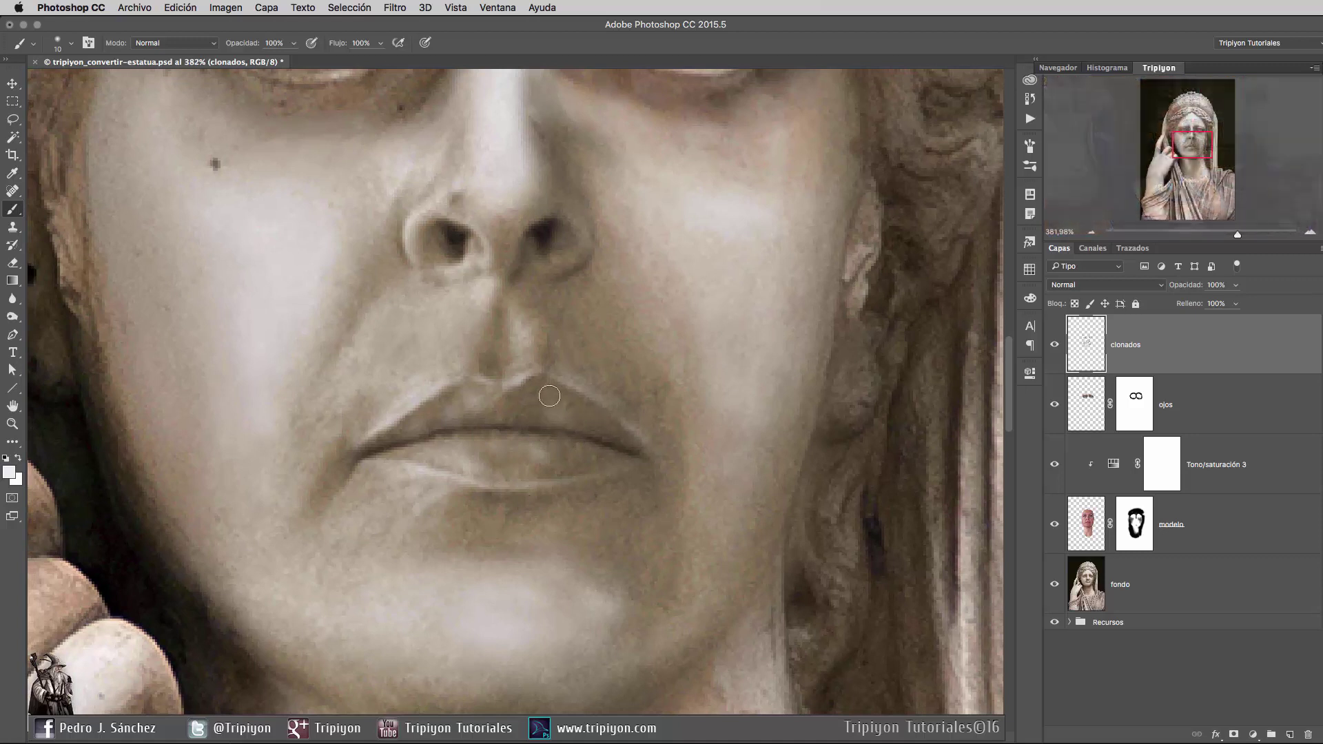
pyautogui.moveTo(592, 424); pyautogui.dragTo(590, 425)
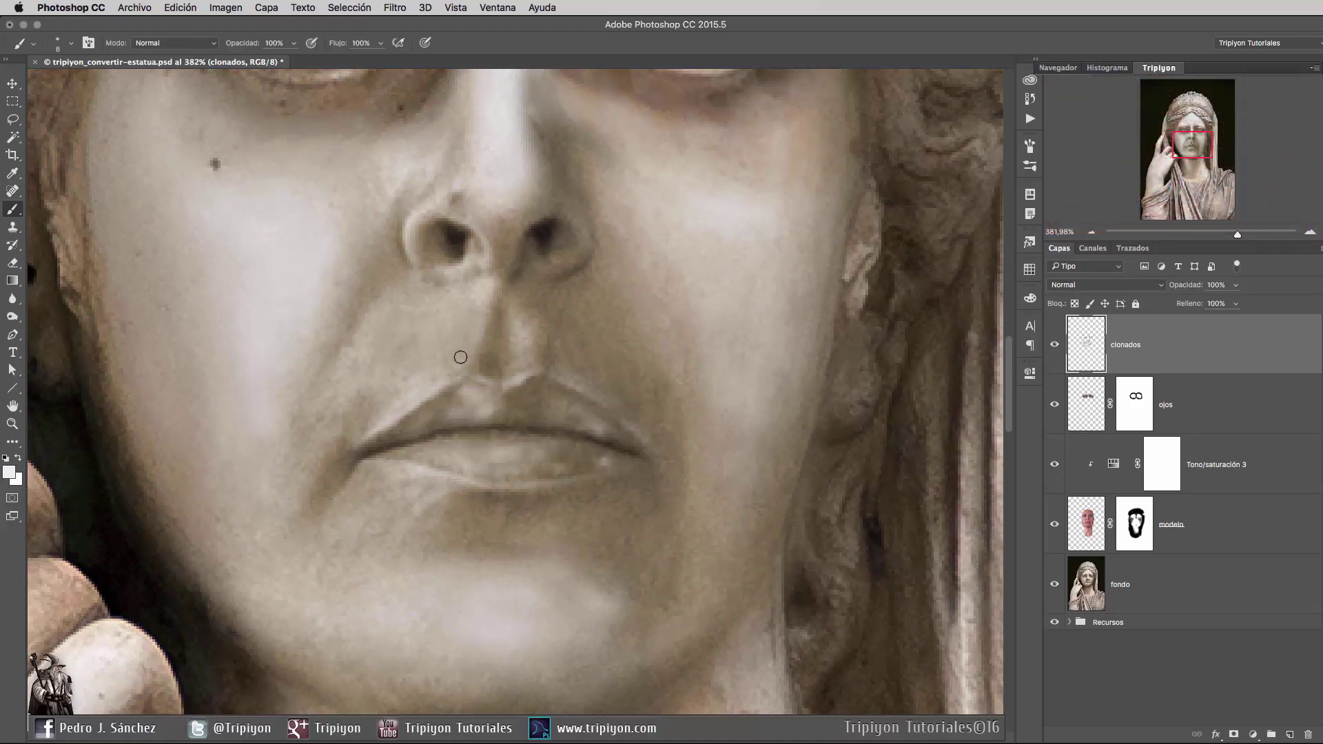
pyautogui.press('super+0')
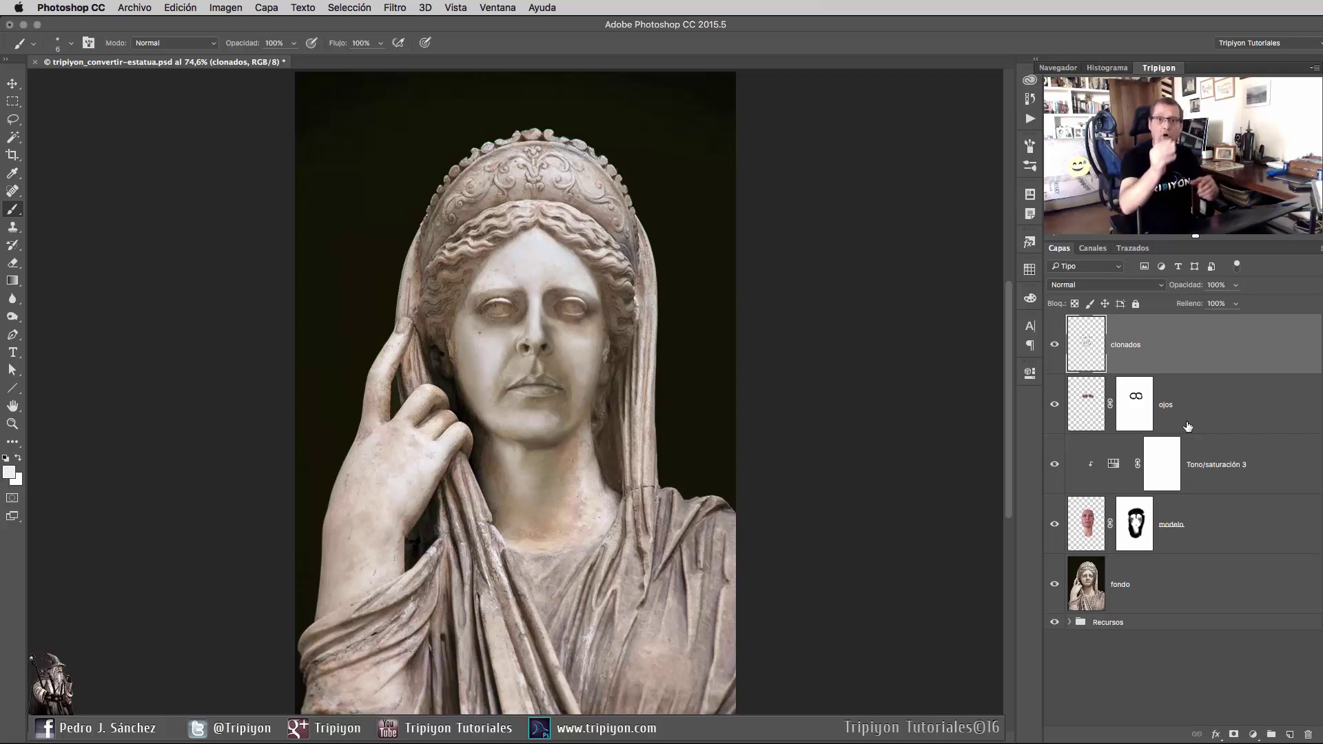
pyautogui.scroll(-1, 936, 443)
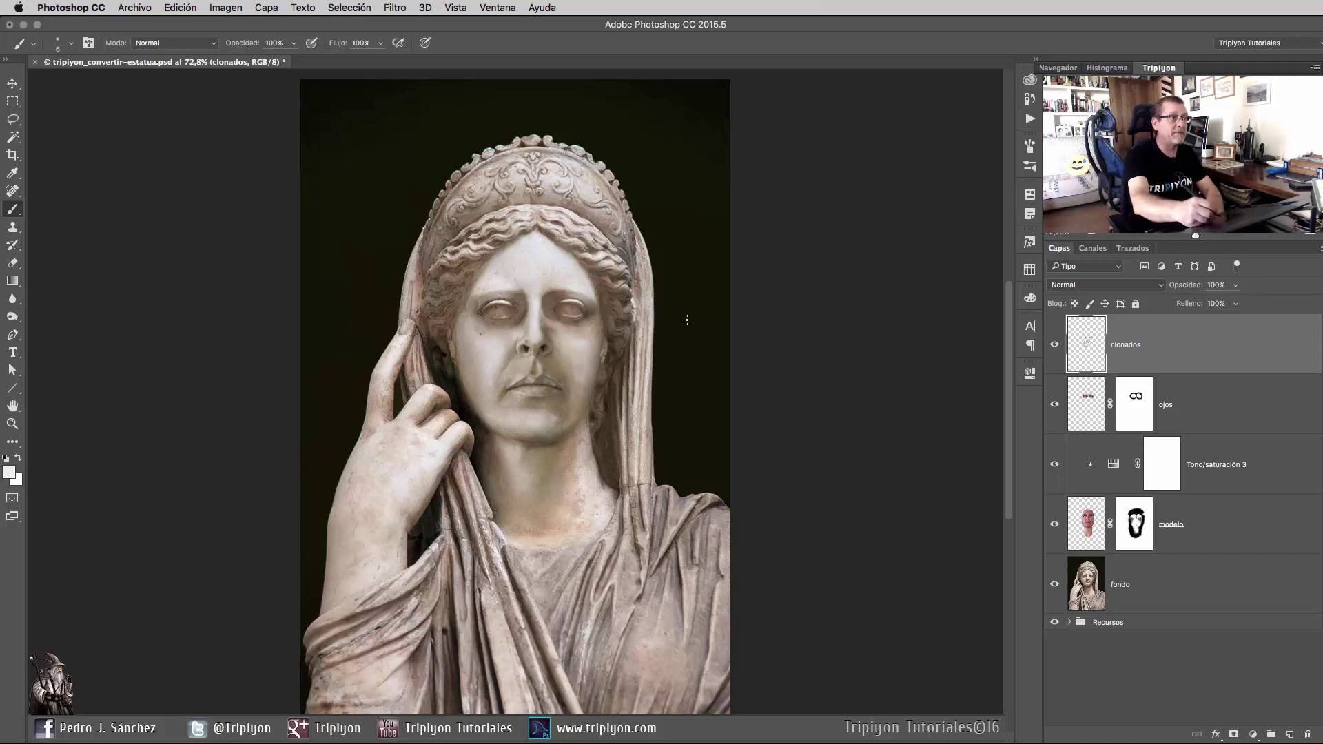
# Lasso the statue's face from cheek and forehead to chin and feather the selection by 20 px.
pyautogui.press('l')
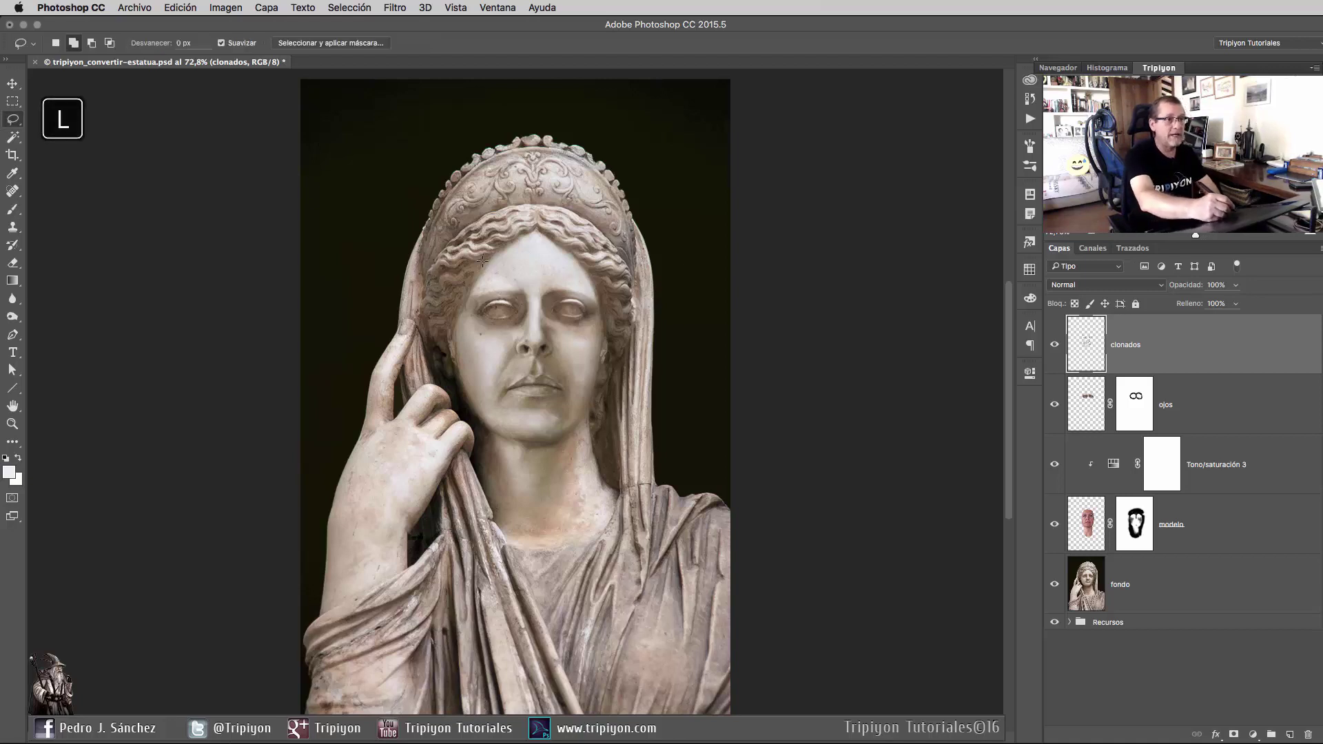
pyautogui.moveTo(460, 362); pyautogui.dragTo(465, 318)
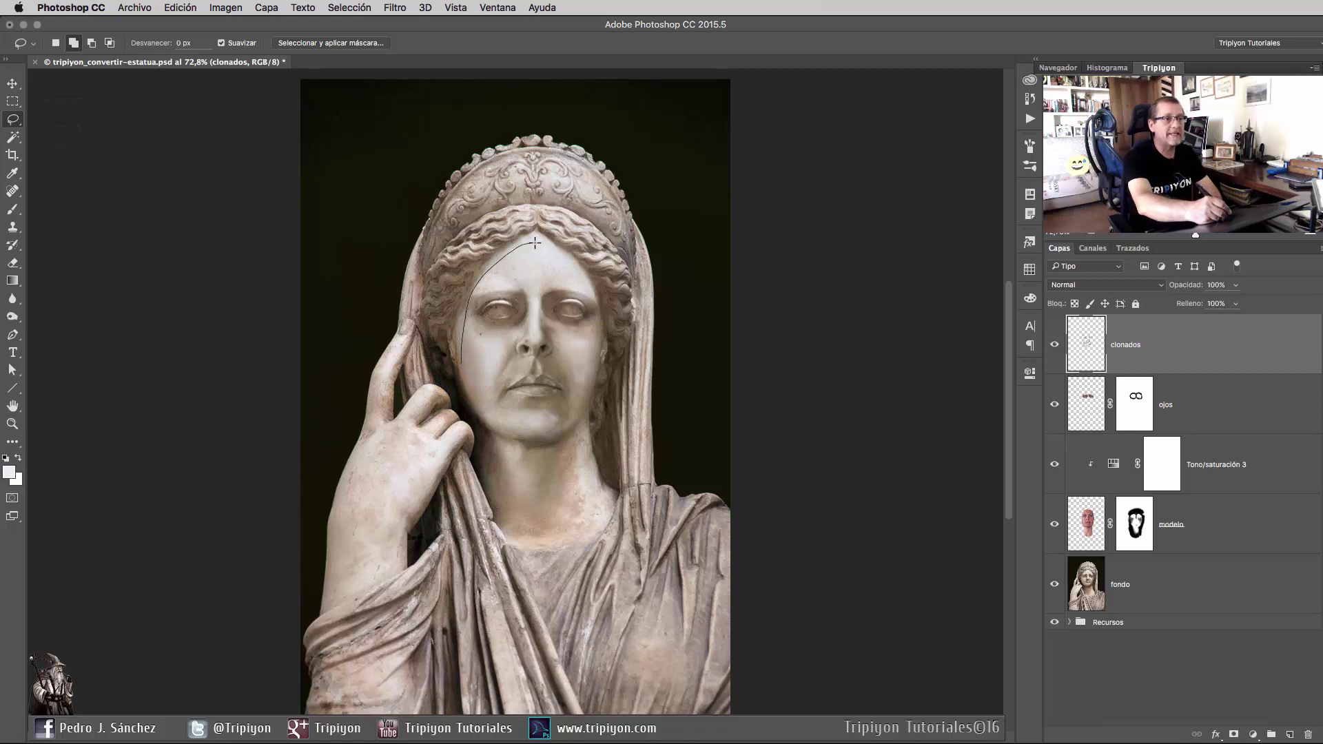
pyautogui.moveTo(535, 242); pyautogui.dragTo(595, 301)
pyautogui.moveTo(532, 440); pyautogui.dragTo(502, 428)
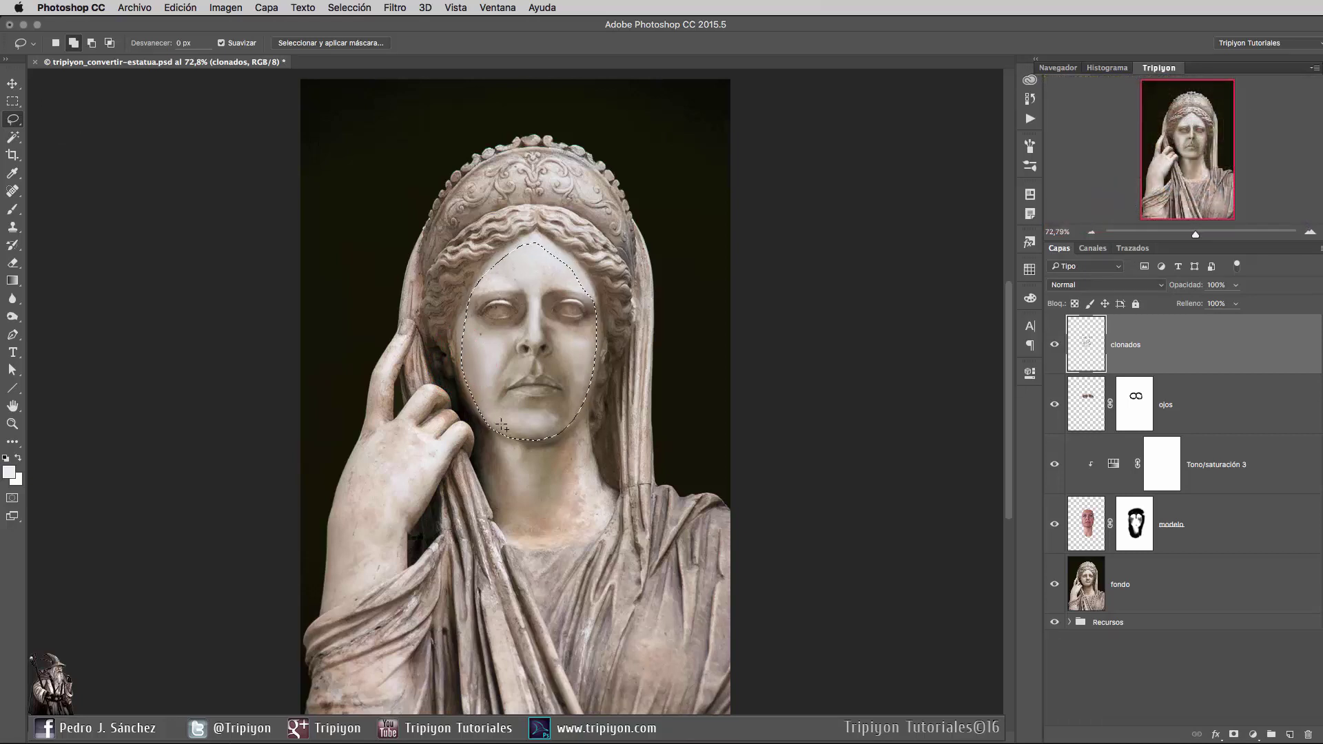
pyautogui.rightClick(528, 312)
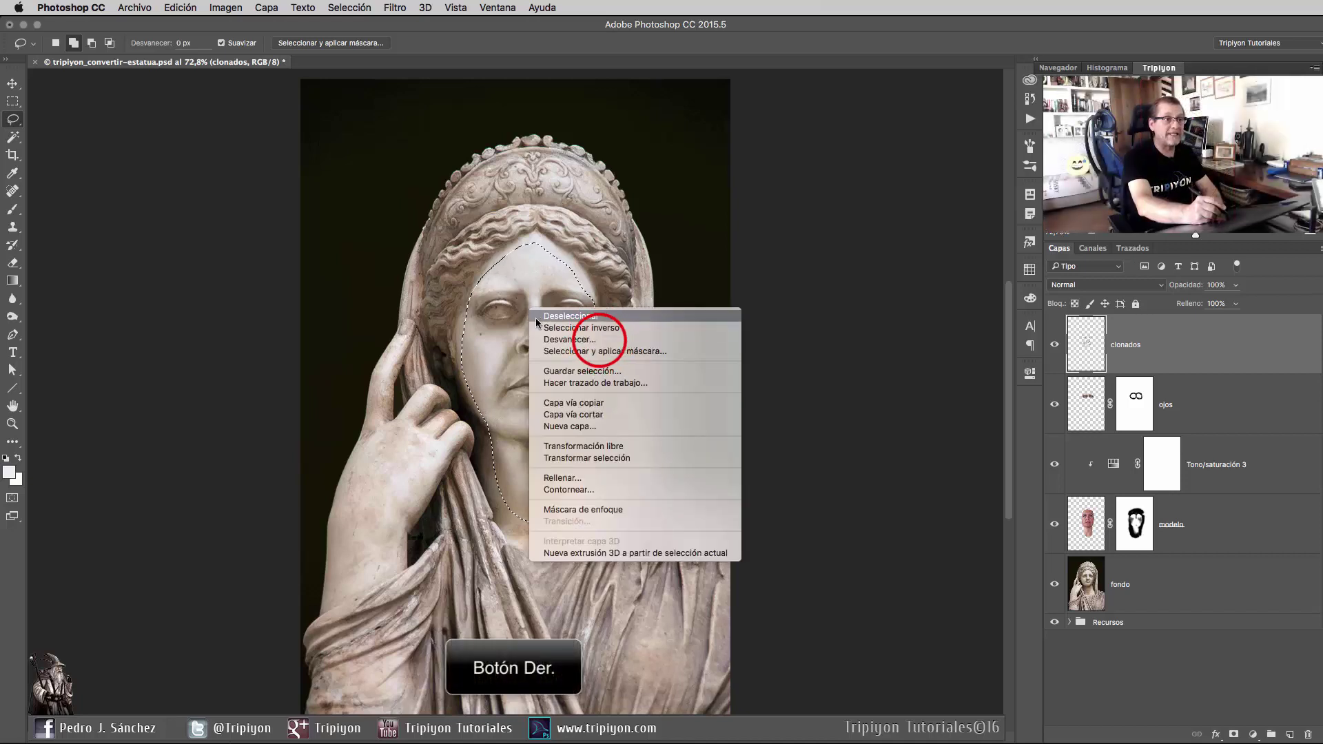
pyautogui.click(597, 346)
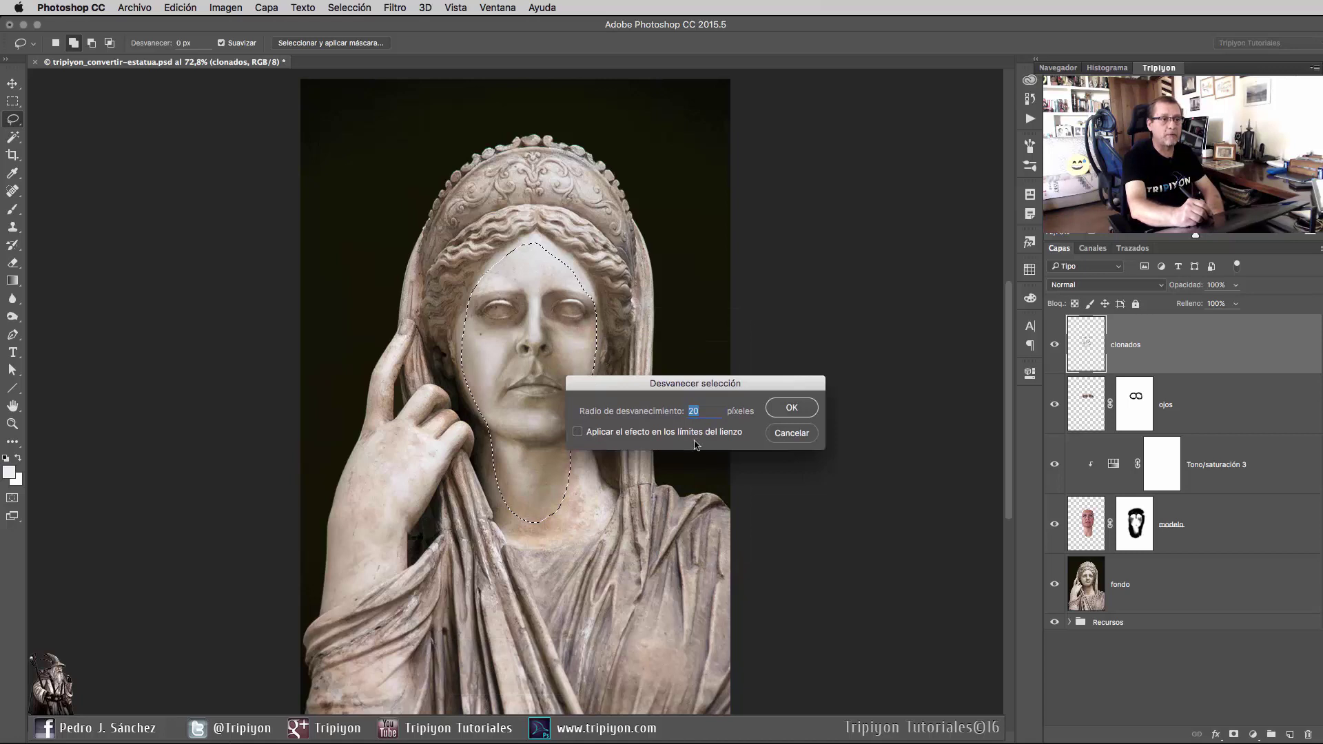
pyautogui.click(792, 407)
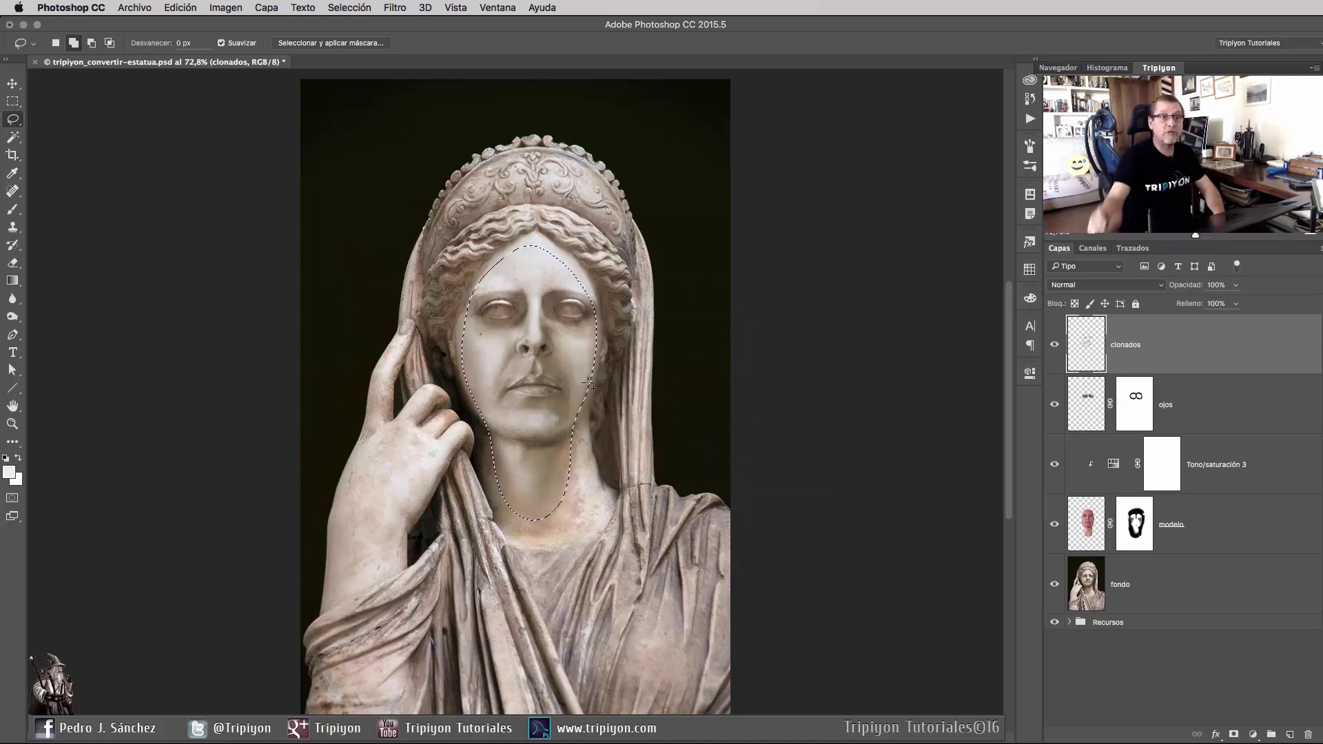
pyautogui.click(1255, 734)
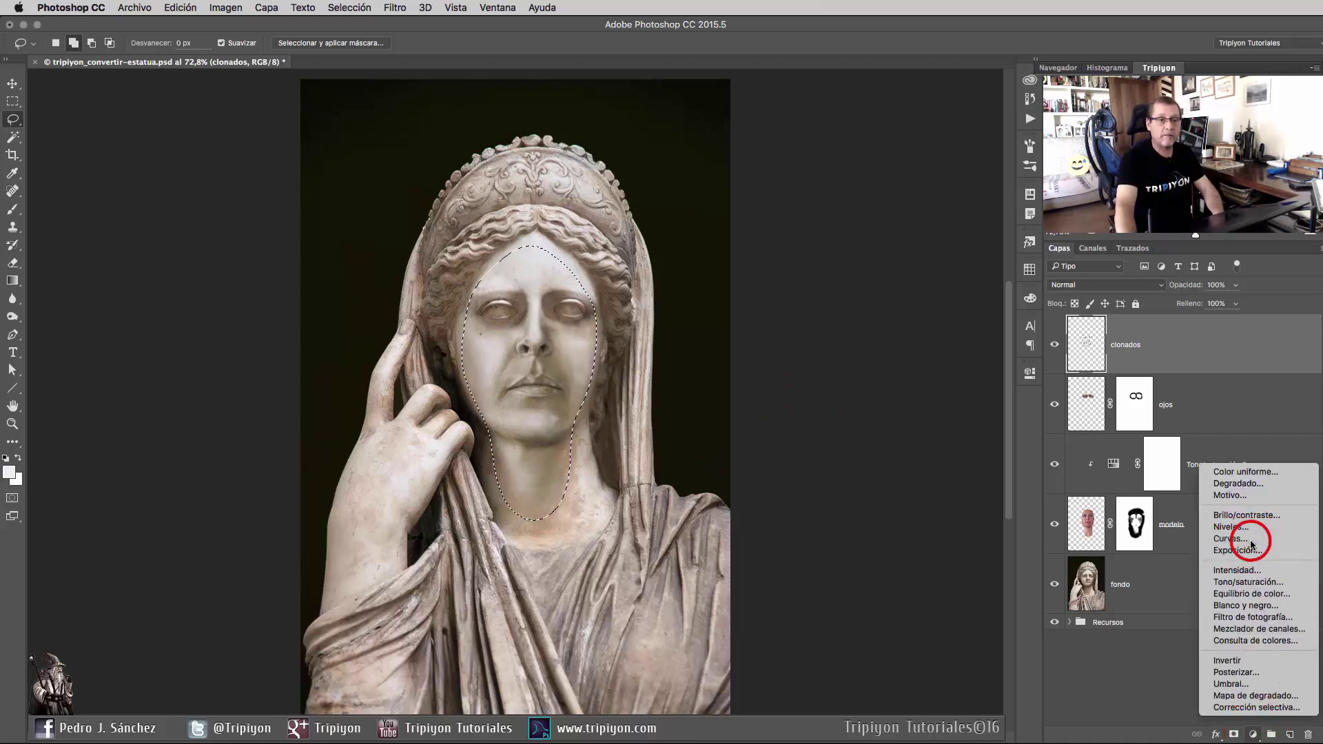
# Add a face-masked Curvas 2 layer, darkening the shadows and brightening the highlights to steepen the curve.
pyautogui.click(1251, 543)
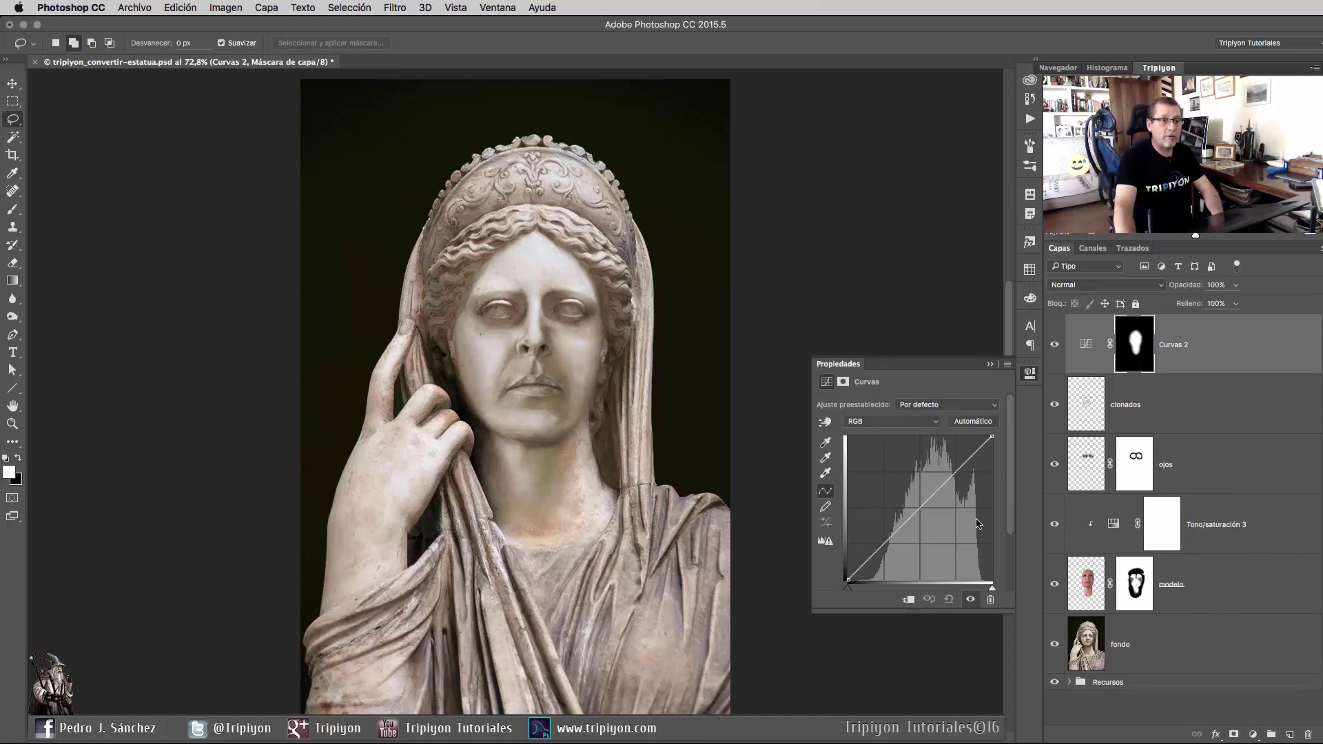
pyautogui.moveTo(850, 589); pyautogui.dragTo(868, 593)
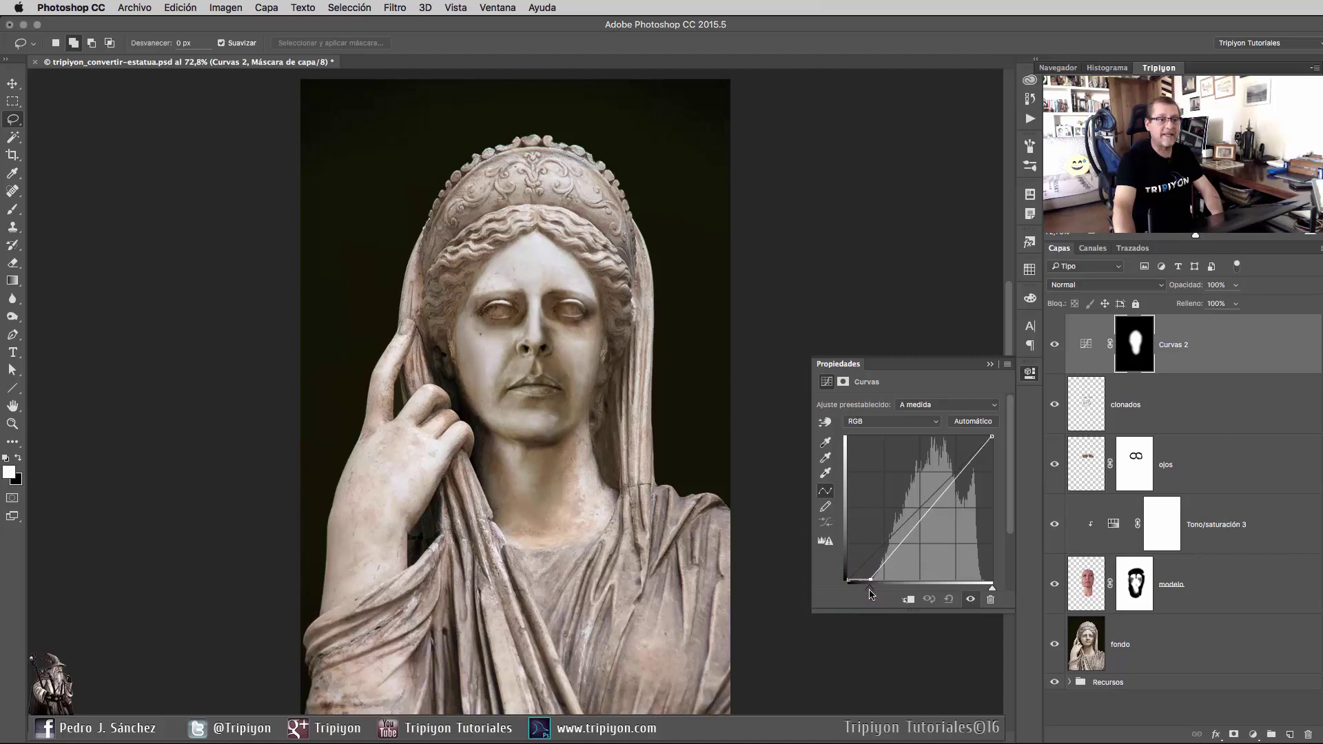
pyautogui.moveTo(870, 594); pyautogui.dragTo(873, 595)
pyautogui.moveTo(992, 589); pyautogui.dragTo(984, 590)
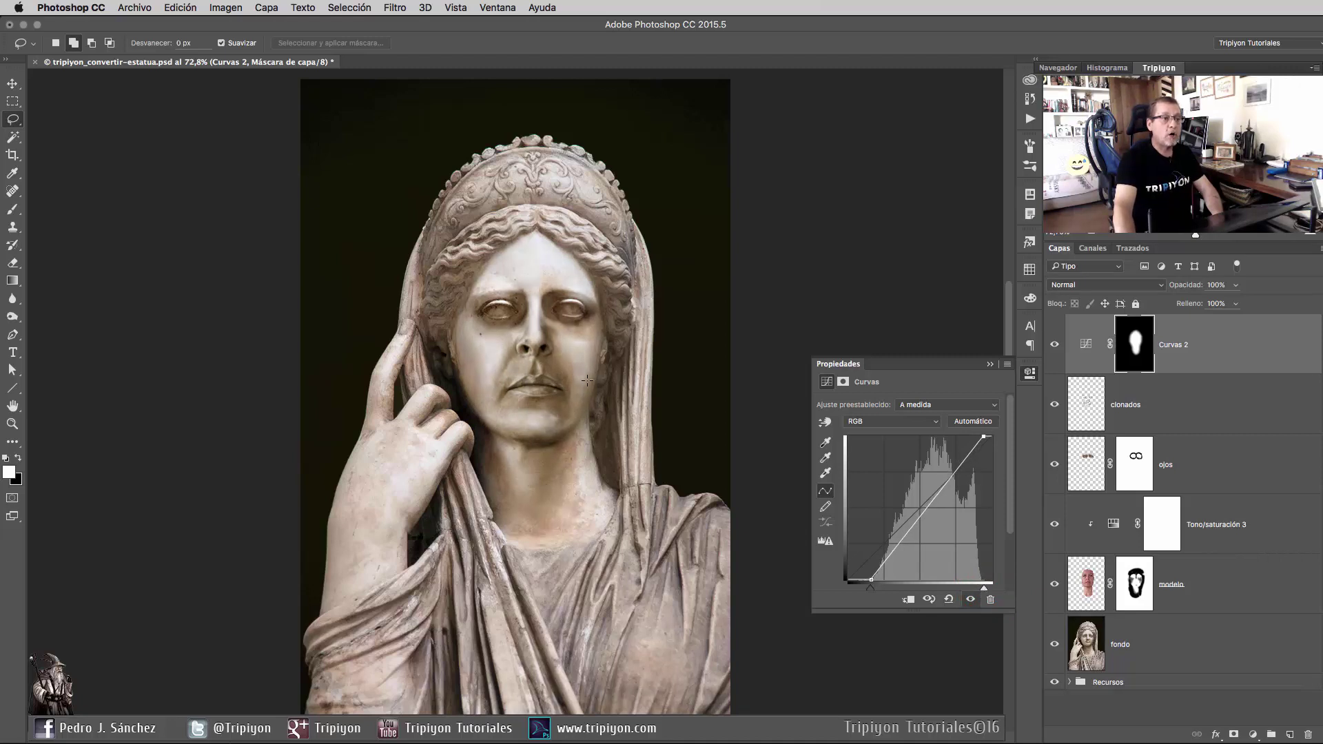
pyautogui.moveTo(564, 508); pyautogui.dragTo(581, 505)
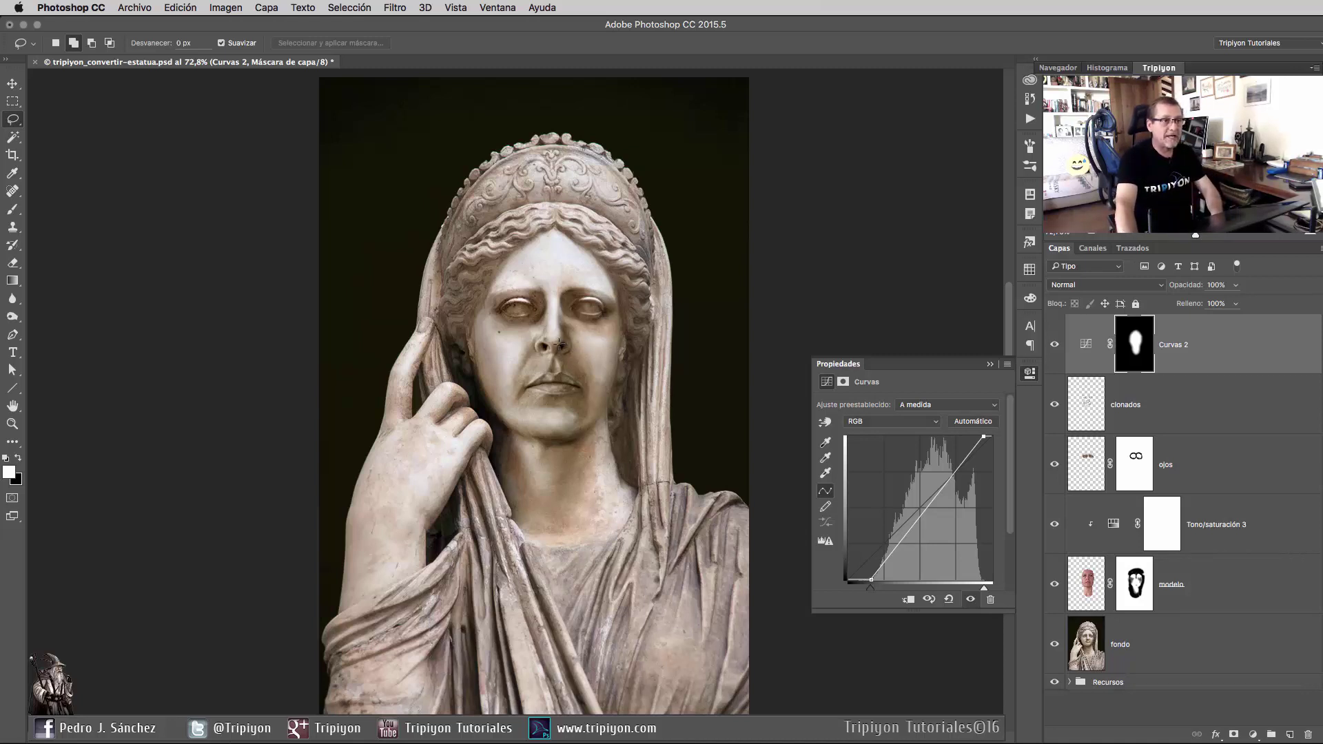
pyautogui.moveTo(942, 478); pyautogui.dragTo(947, 476)
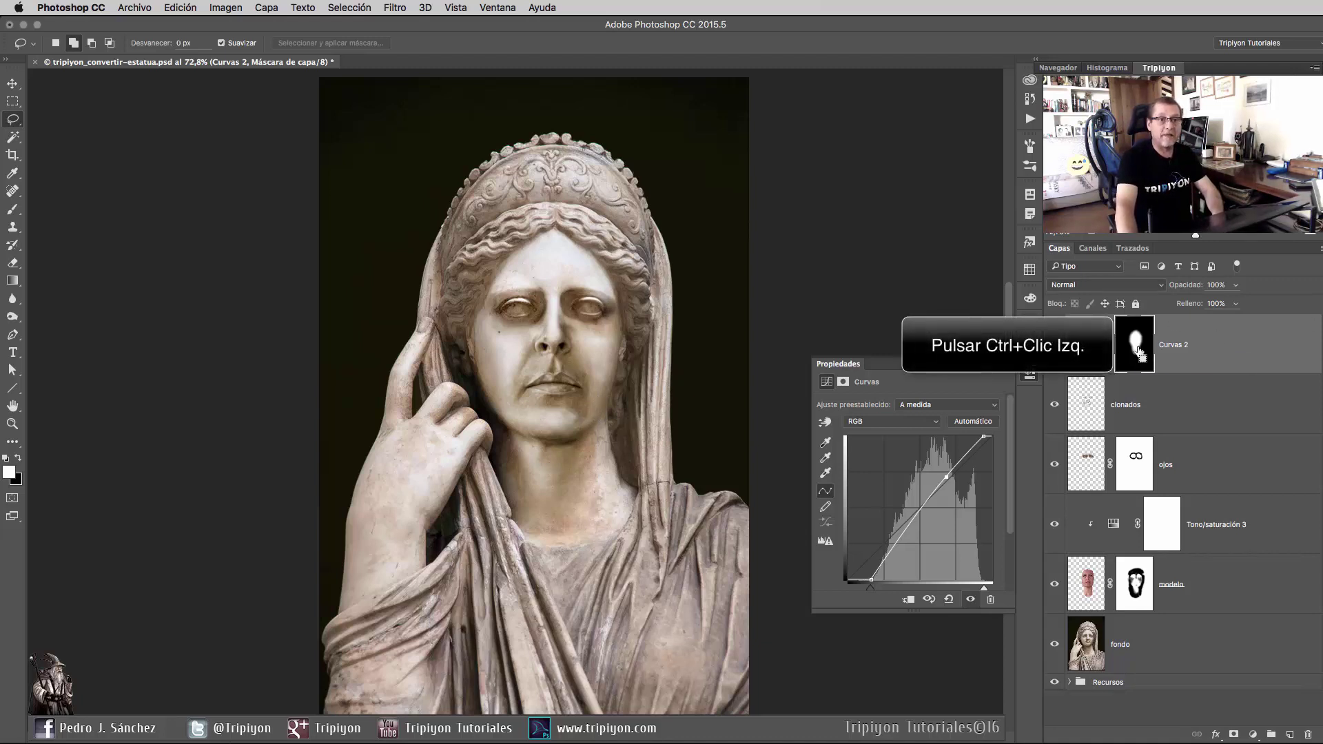
# Add a face-masked Vibrance layer with Vibrance -53 and Saturation +30.
pyautogui.keyDown('ctrl'); pyautogui.click(1138, 350); pyautogui.keyUp('ctrl')
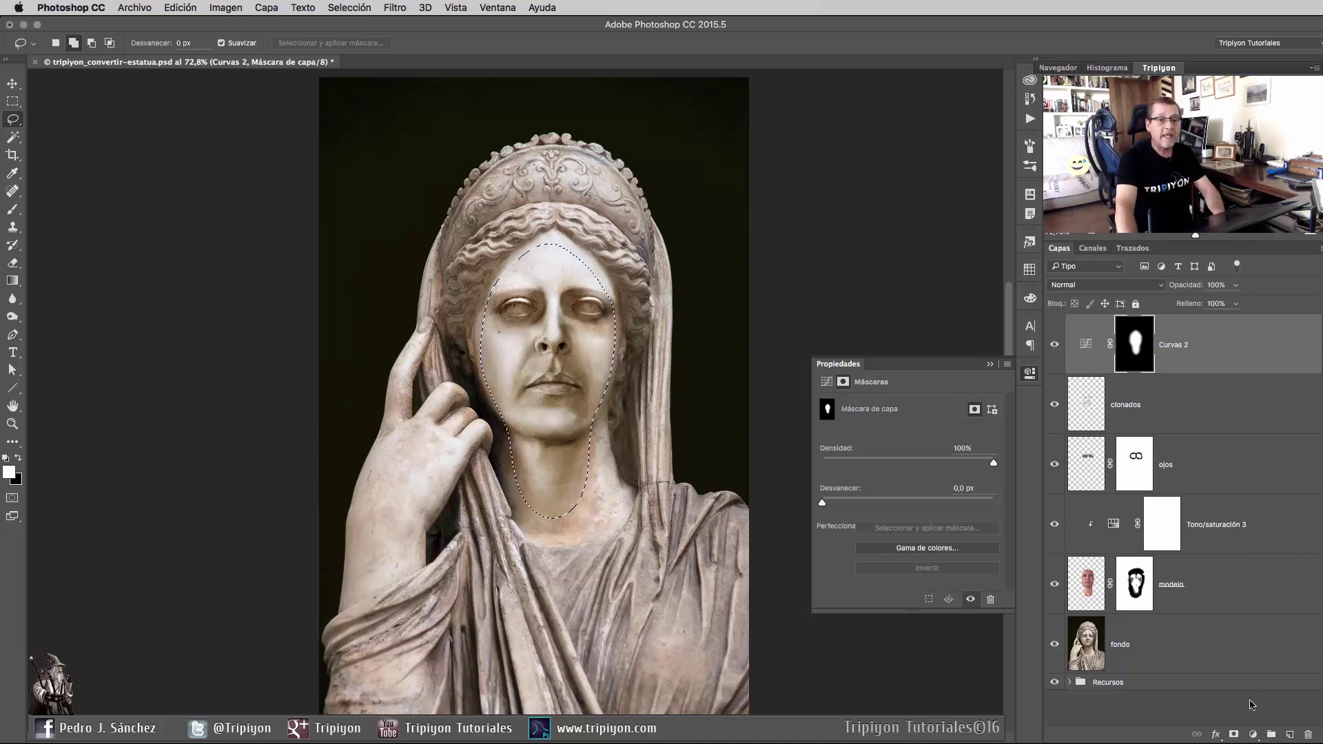
pyautogui.click(1253, 735)
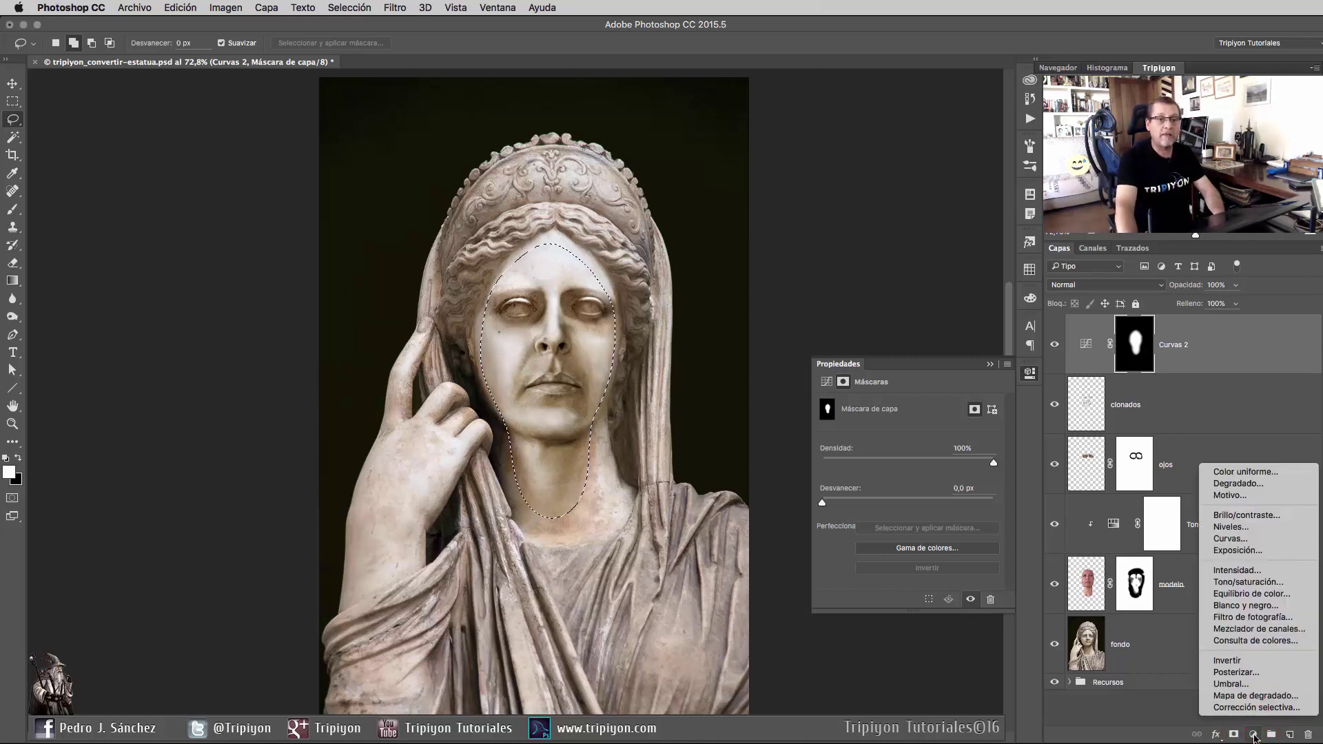
pyautogui.click(1257, 572)
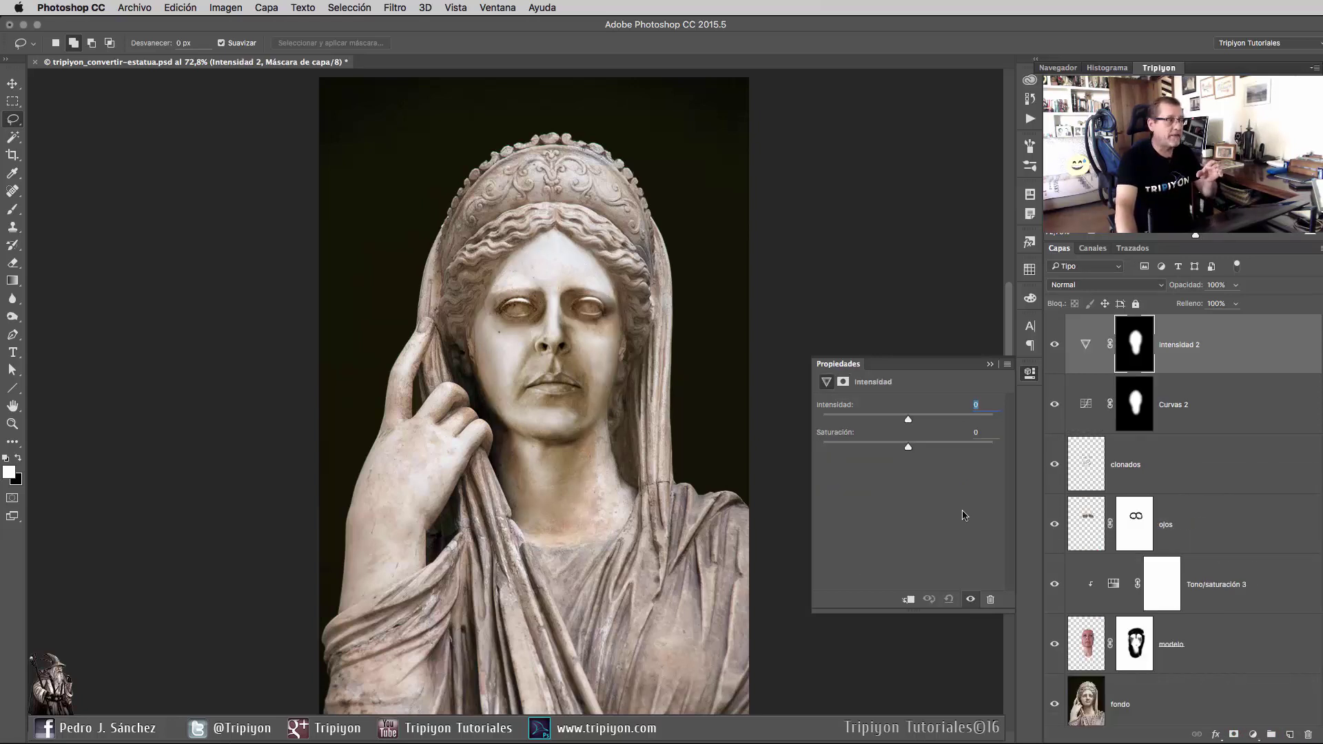
pyautogui.moveTo(908, 419); pyautogui.dragTo(893, 422)
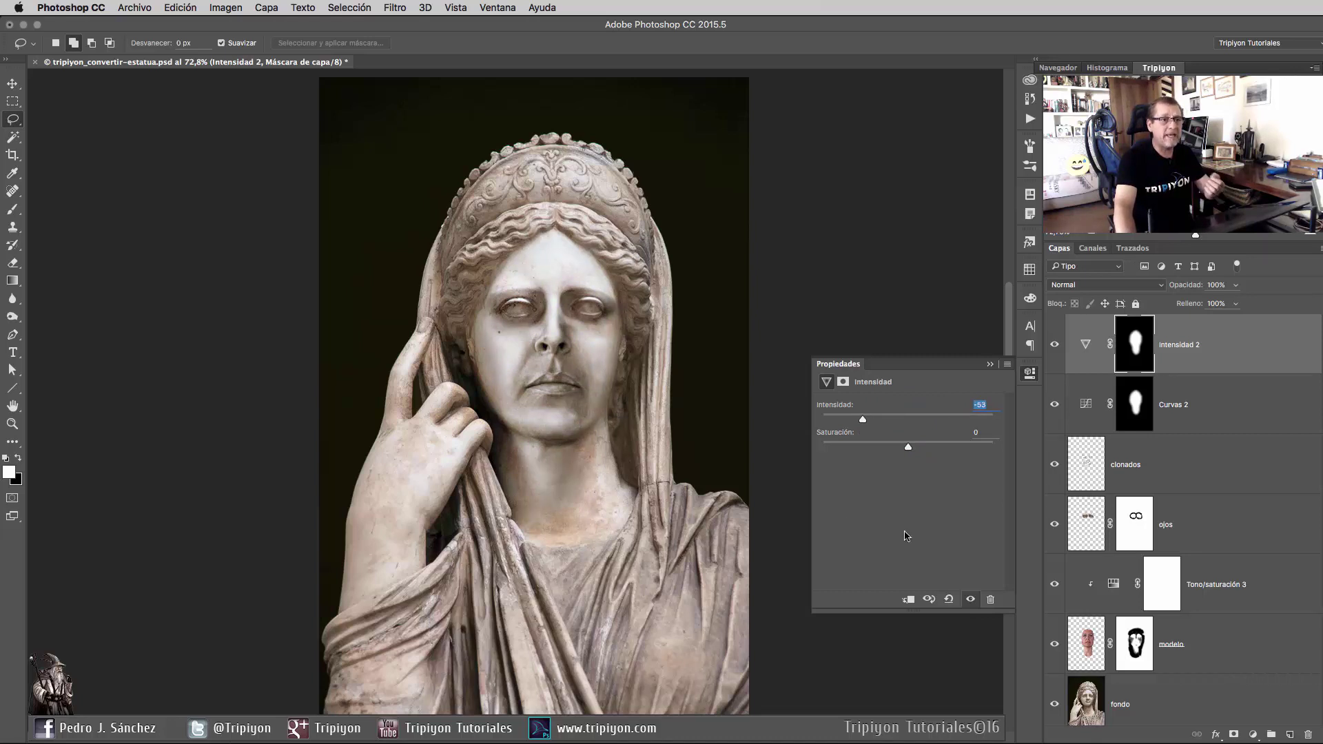
pyautogui.moveTo(909, 447); pyautogui.dragTo(935, 453)
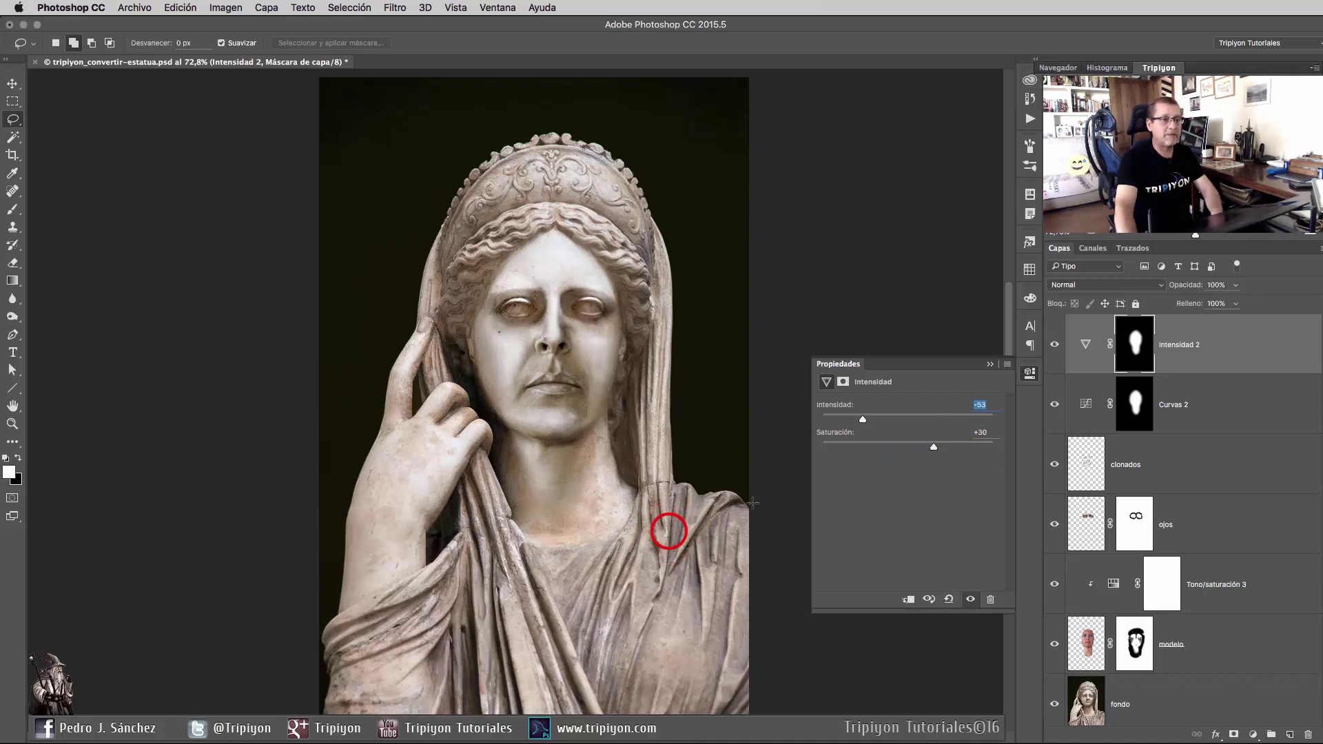
# Compare the face with vibrance hidden and shown, zoom in on the mouth, and select clonados.
pyautogui.moveTo(667, 531); pyautogui.dragTo(674, 531)
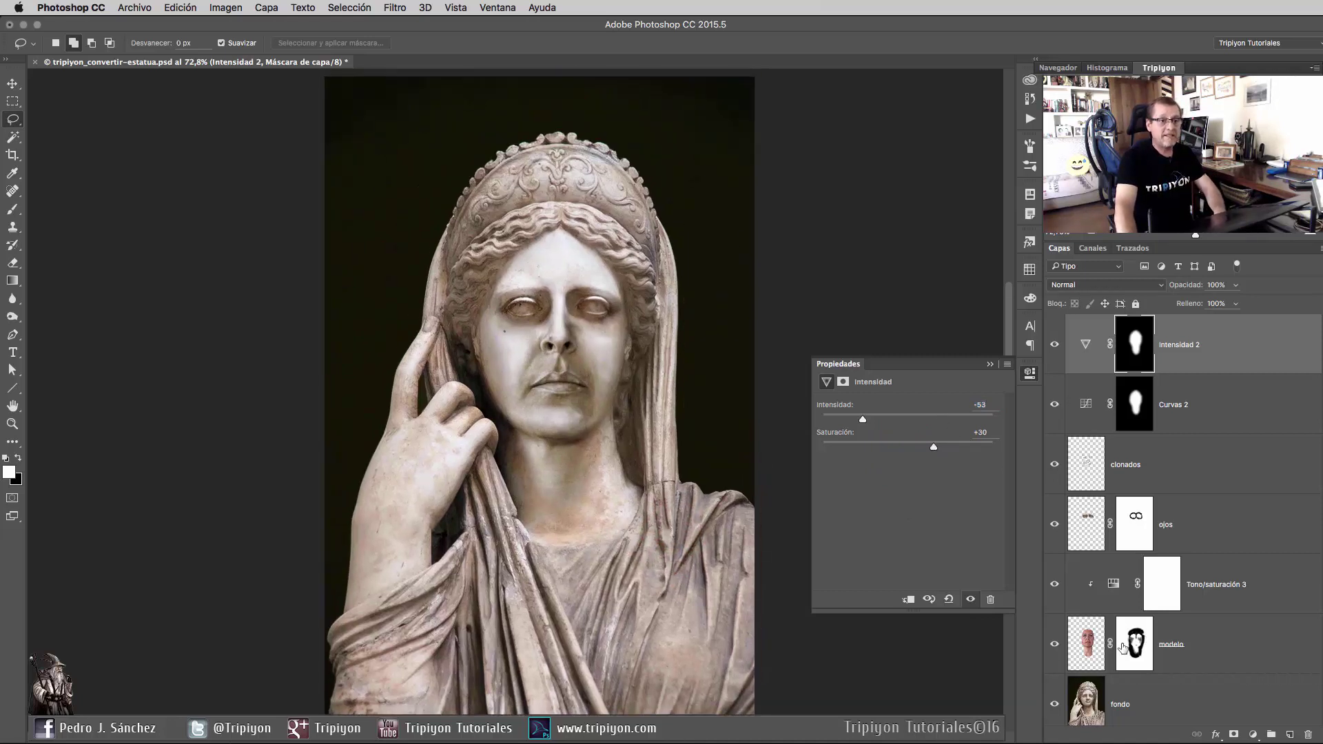
pyautogui.click(971, 600)
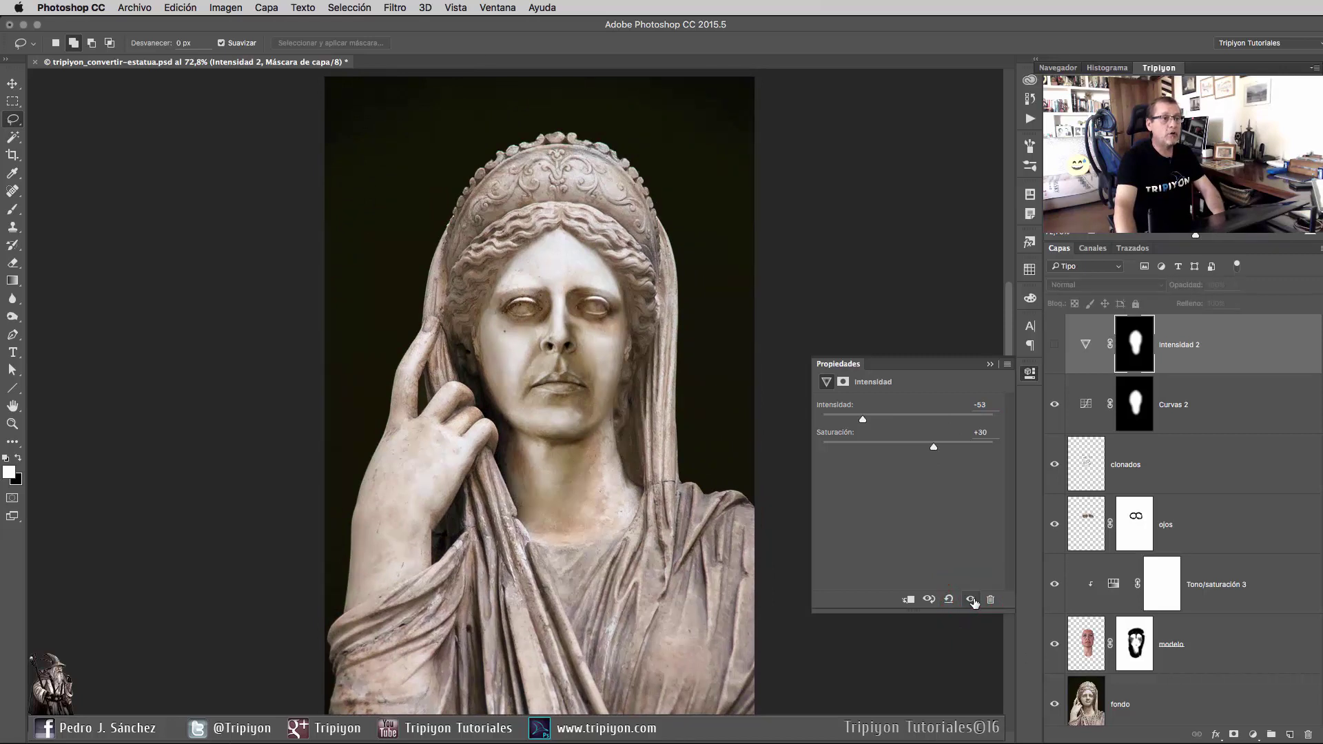
pyautogui.click(972, 600)
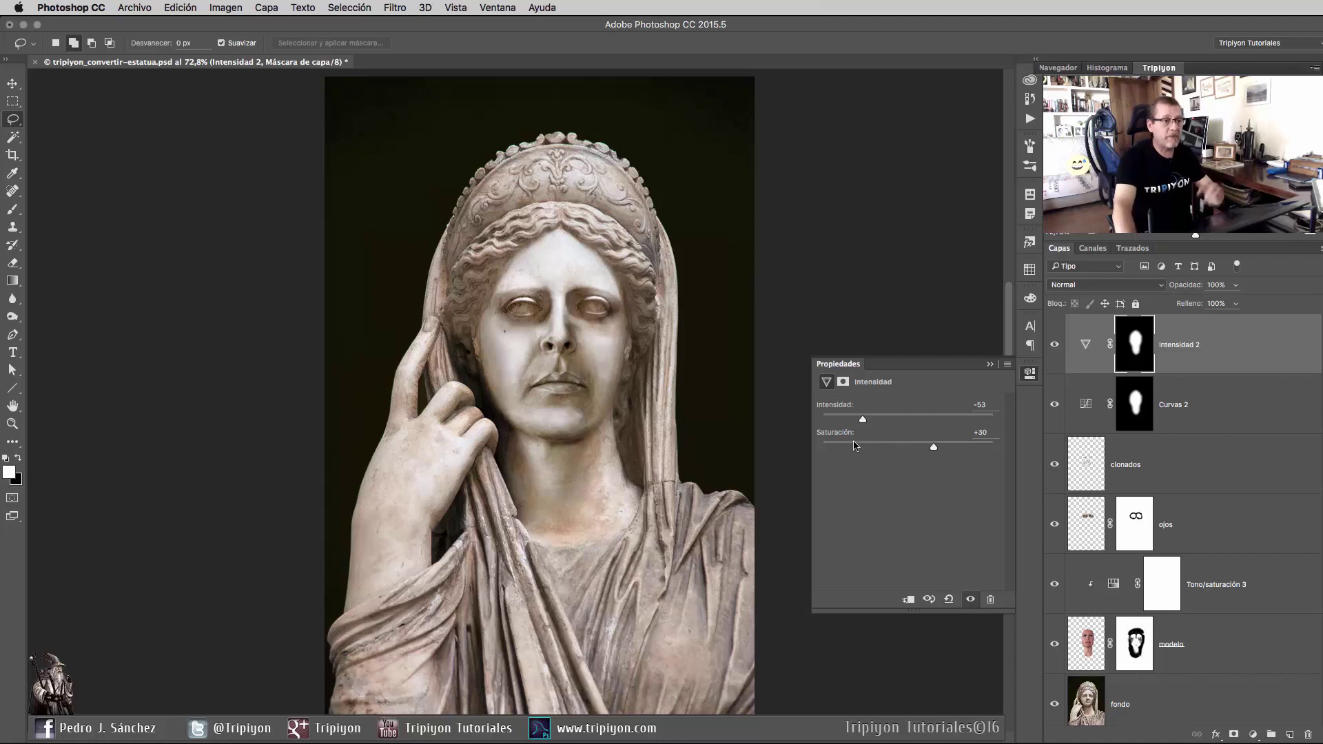
pyautogui.moveTo(528, 376); pyautogui.dragTo(617, 384)
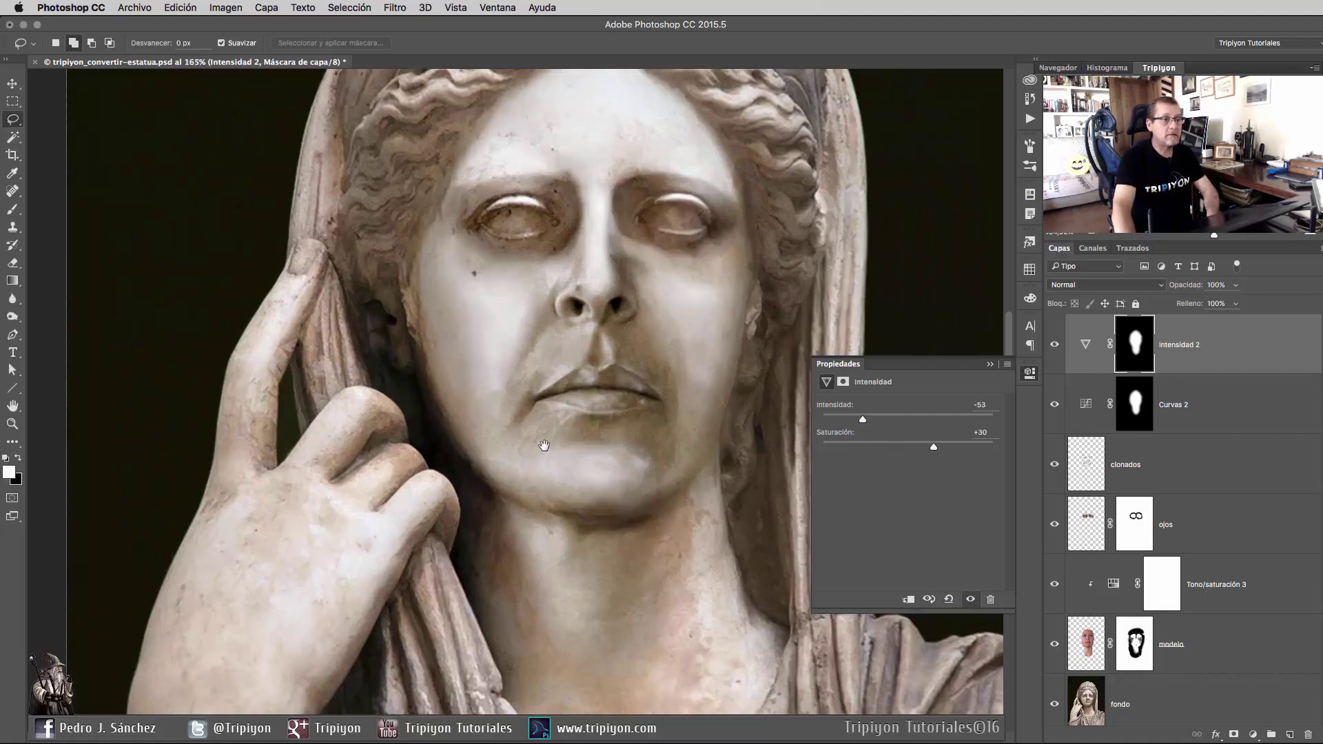
pyautogui.moveTo(563, 436); pyautogui.dragTo(523, 437)
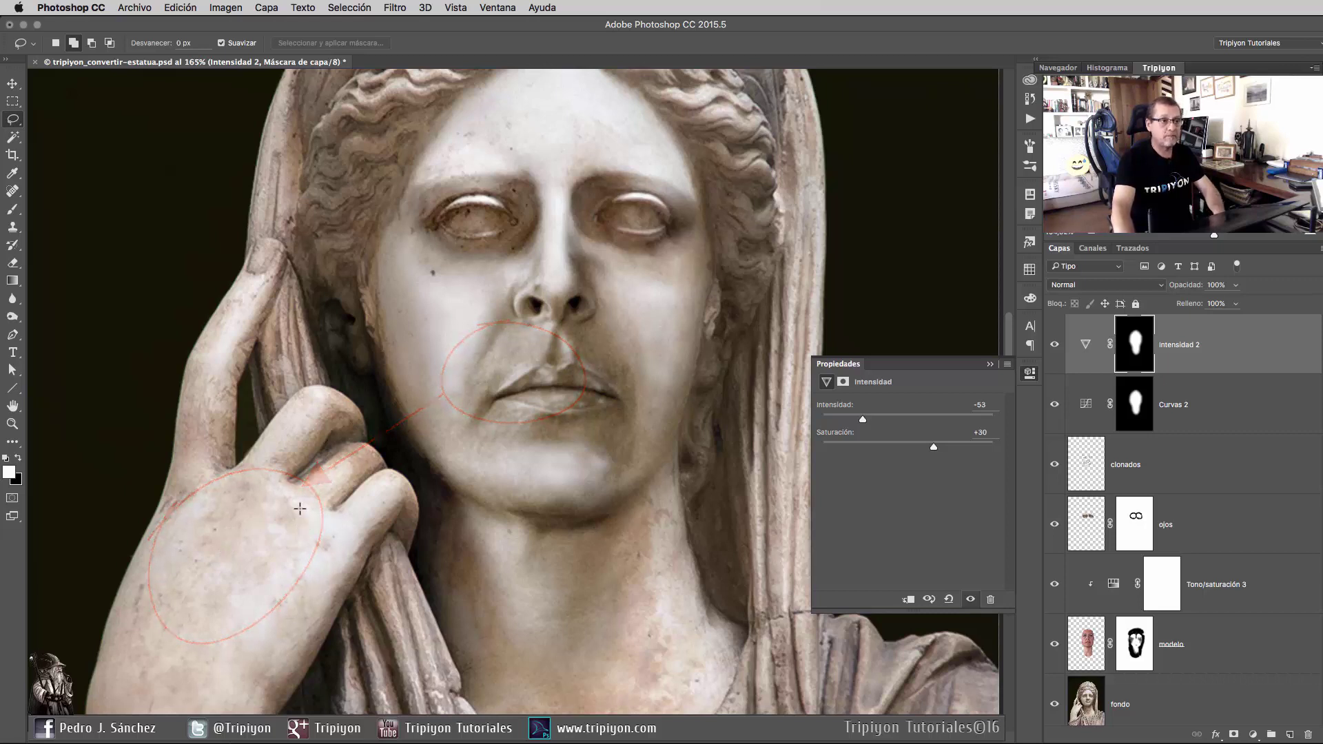
pyautogui.click(1231, 459)
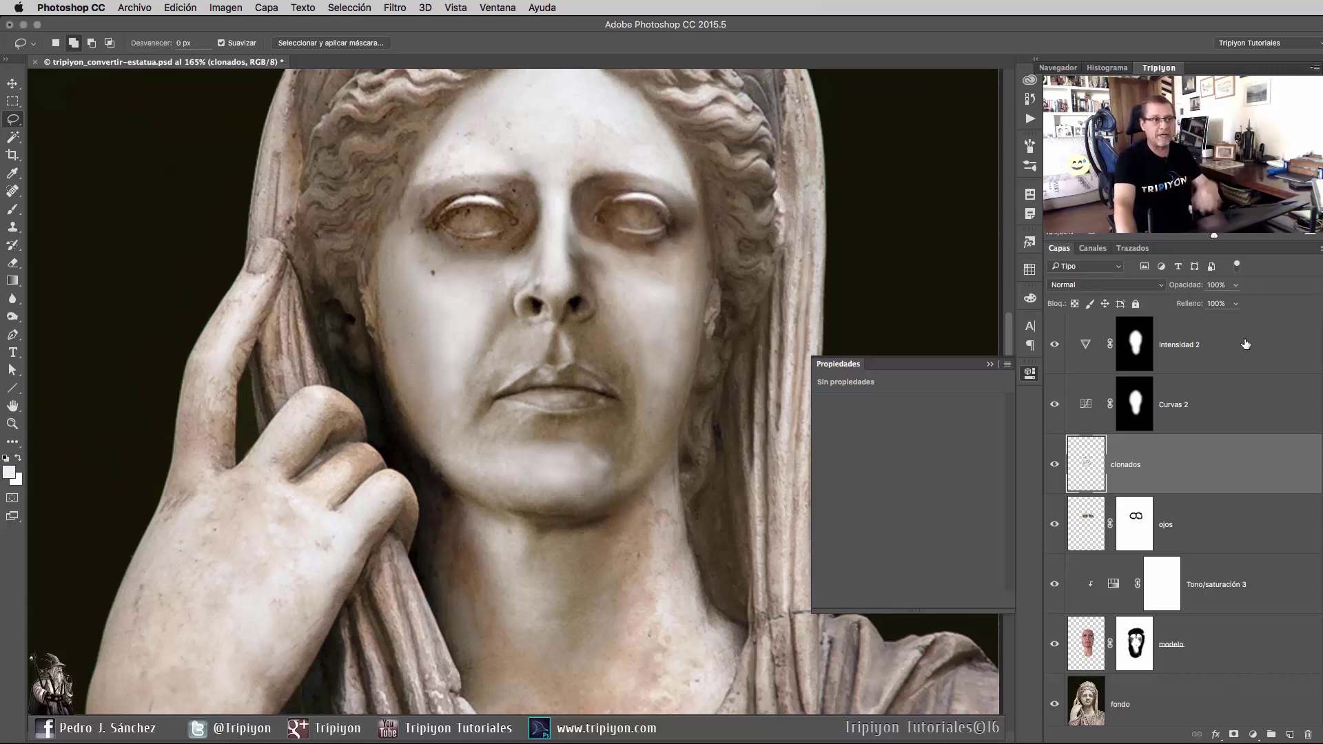
# Add a Selective Color layer above clonados setting Neutrals to Cyan -7% and Yellow +6%.
pyautogui.click(1253, 734)
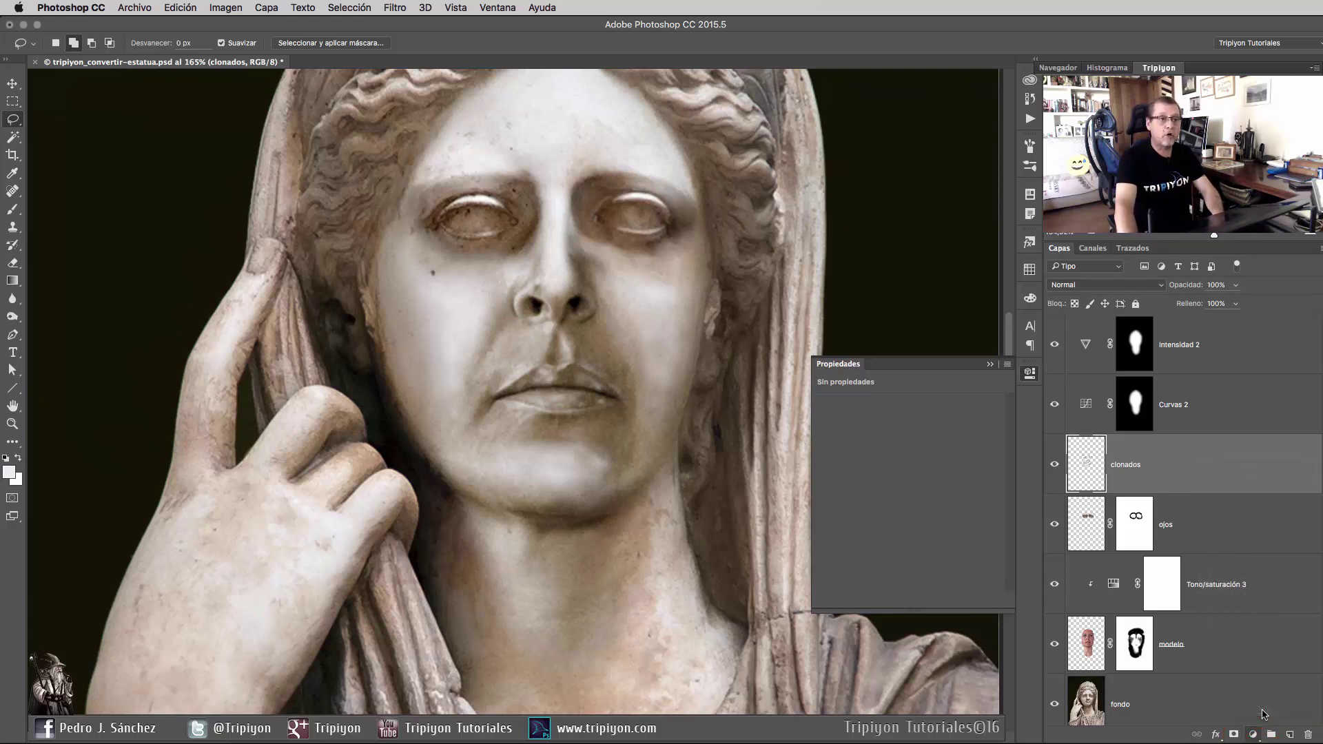
pyautogui.click(1258, 708)
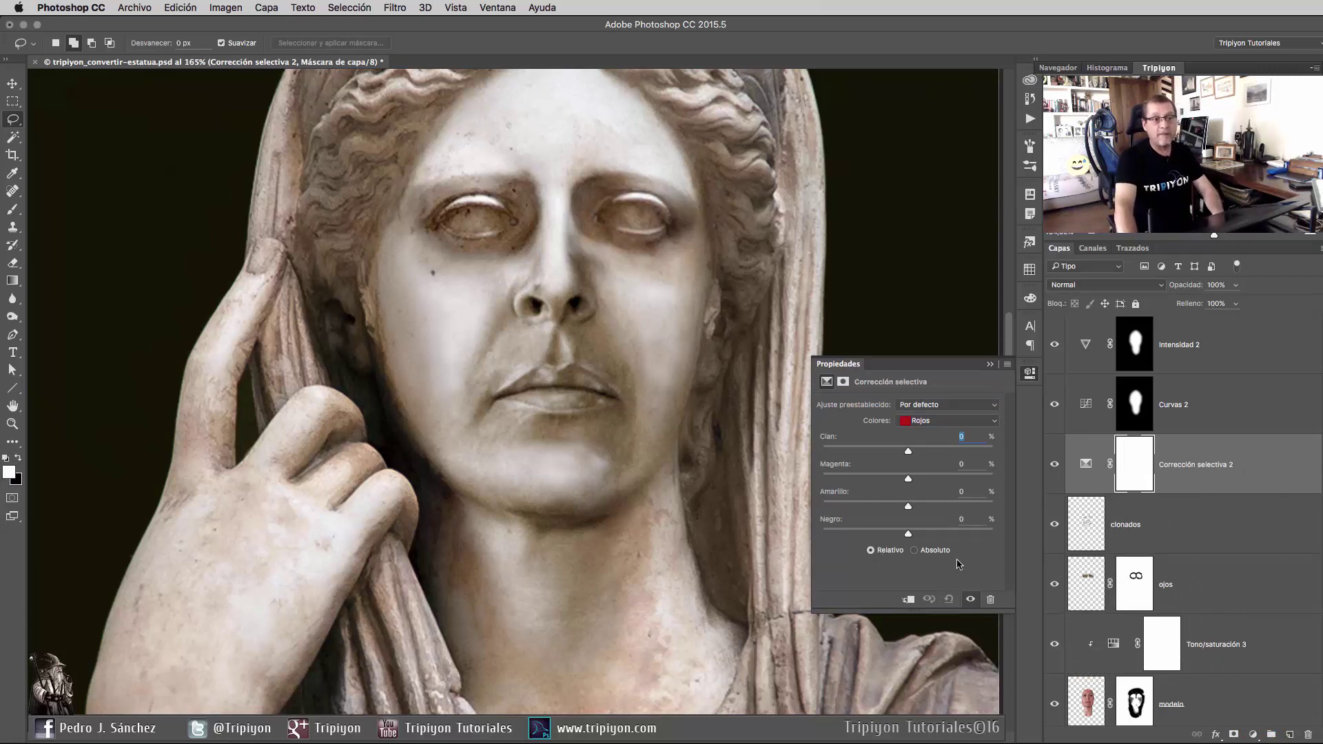
pyautogui.click(945, 419)
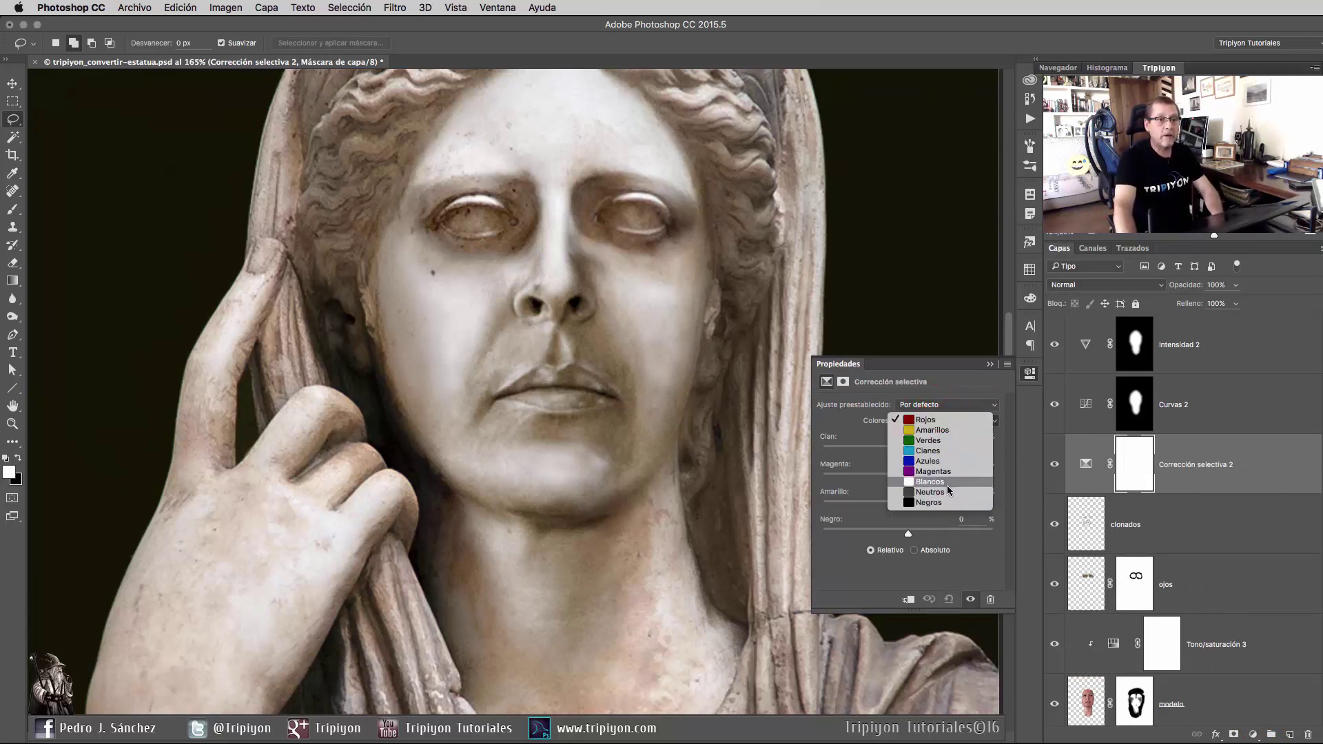
pyautogui.click(949, 493)
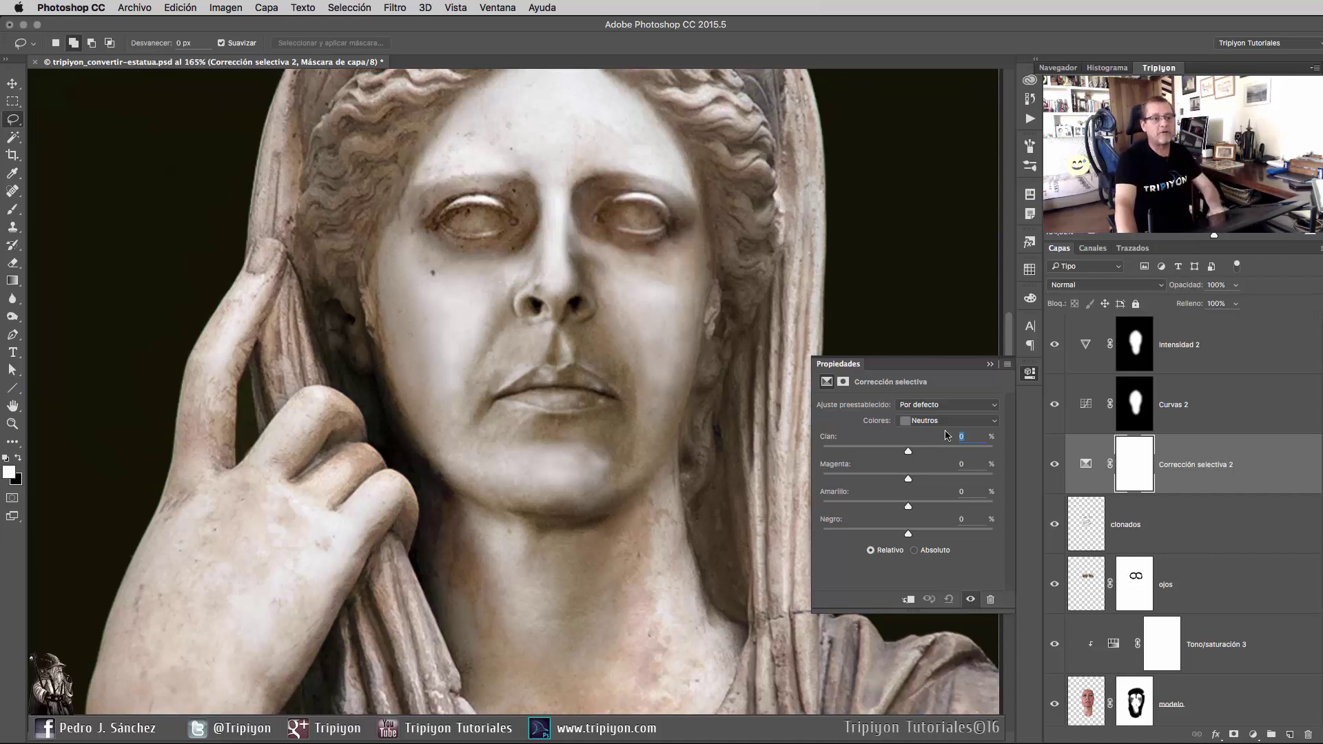
pyautogui.moveTo(908, 451); pyautogui.dragTo(907, 453)
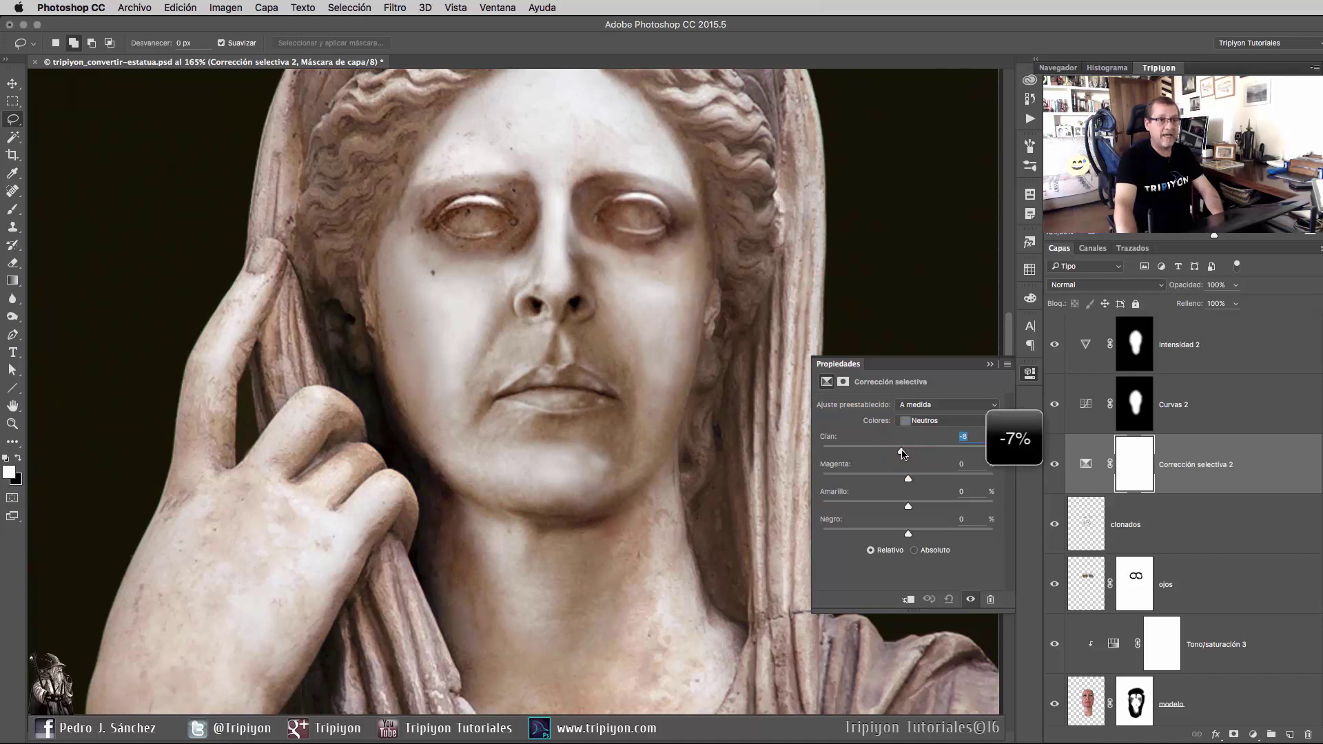
pyautogui.moveTo(903, 453); pyautogui.dragTo(902, 453)
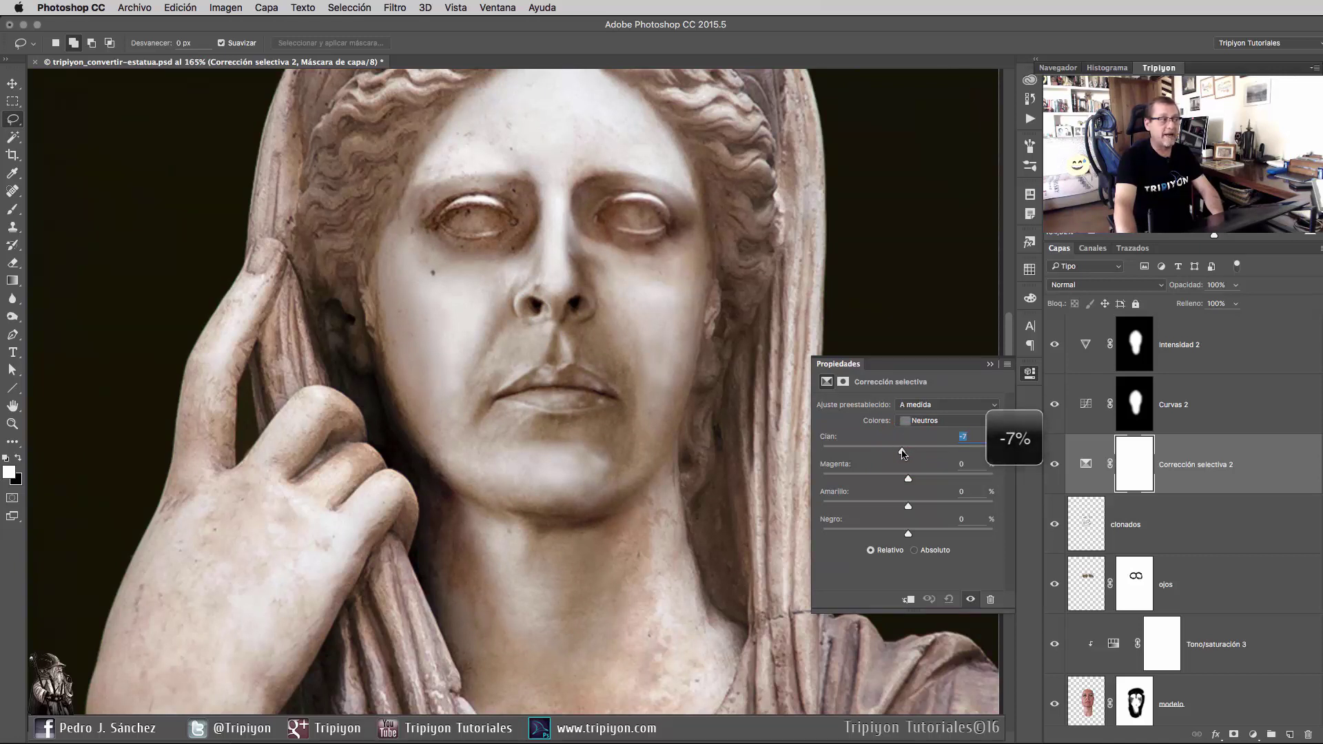
pyautogui.moveTo(908, 507); pyautogui.dragTo(914, 512)
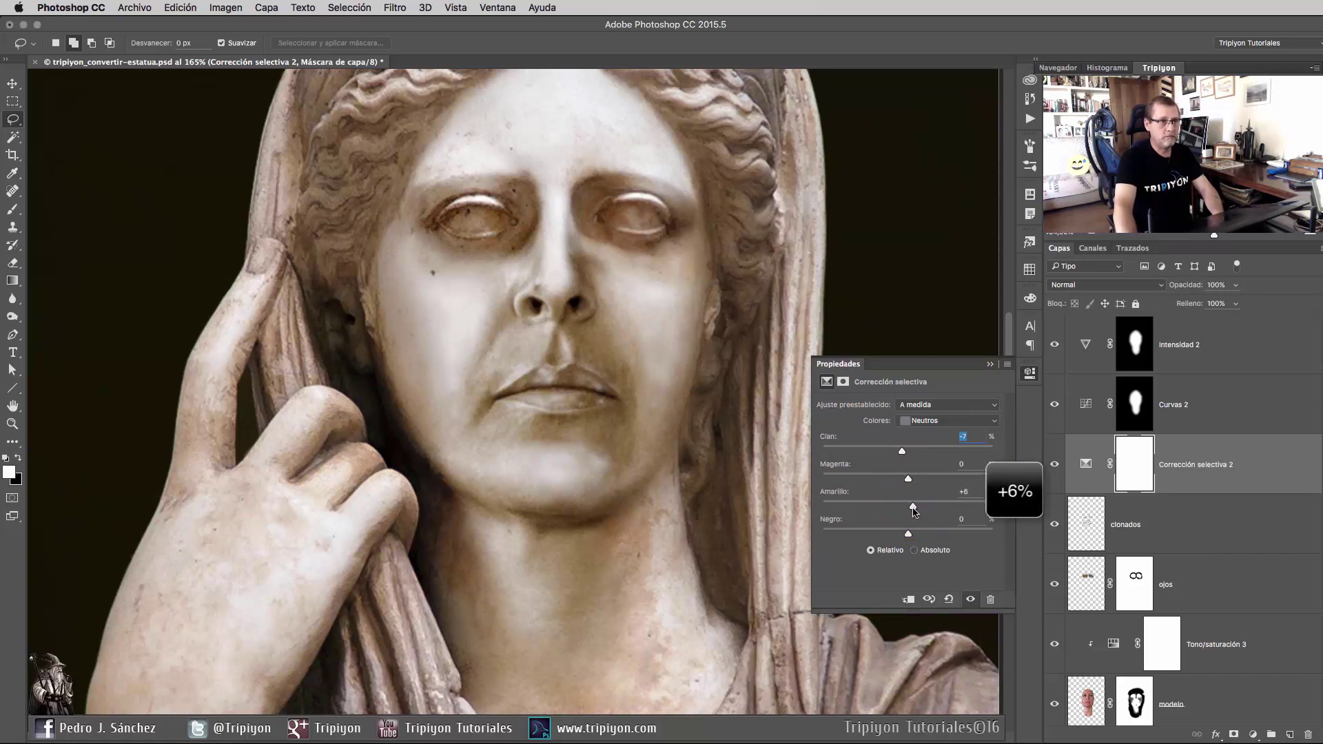
pyautogui.click(1132, 460)
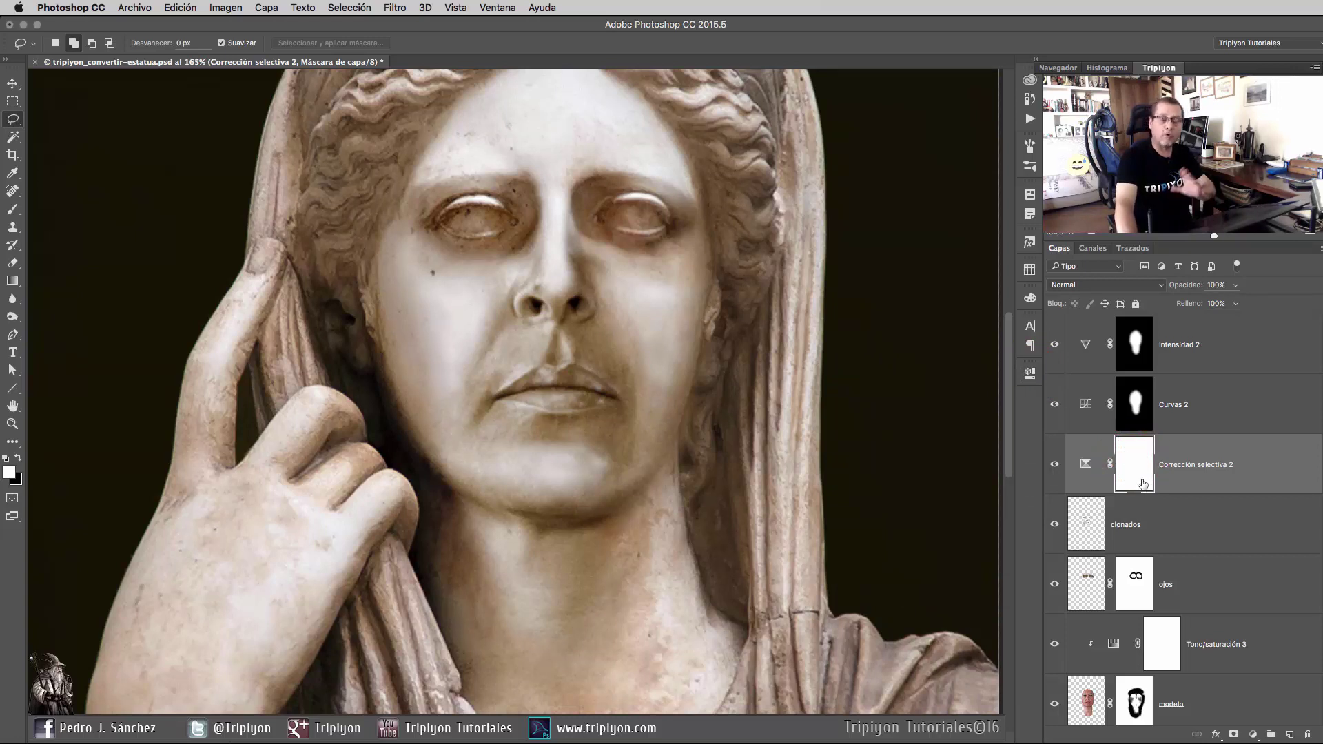
# Fill the Corrección selectiva 2 mask with black via Edit > Fill.
pyautogui.click(180, 7)
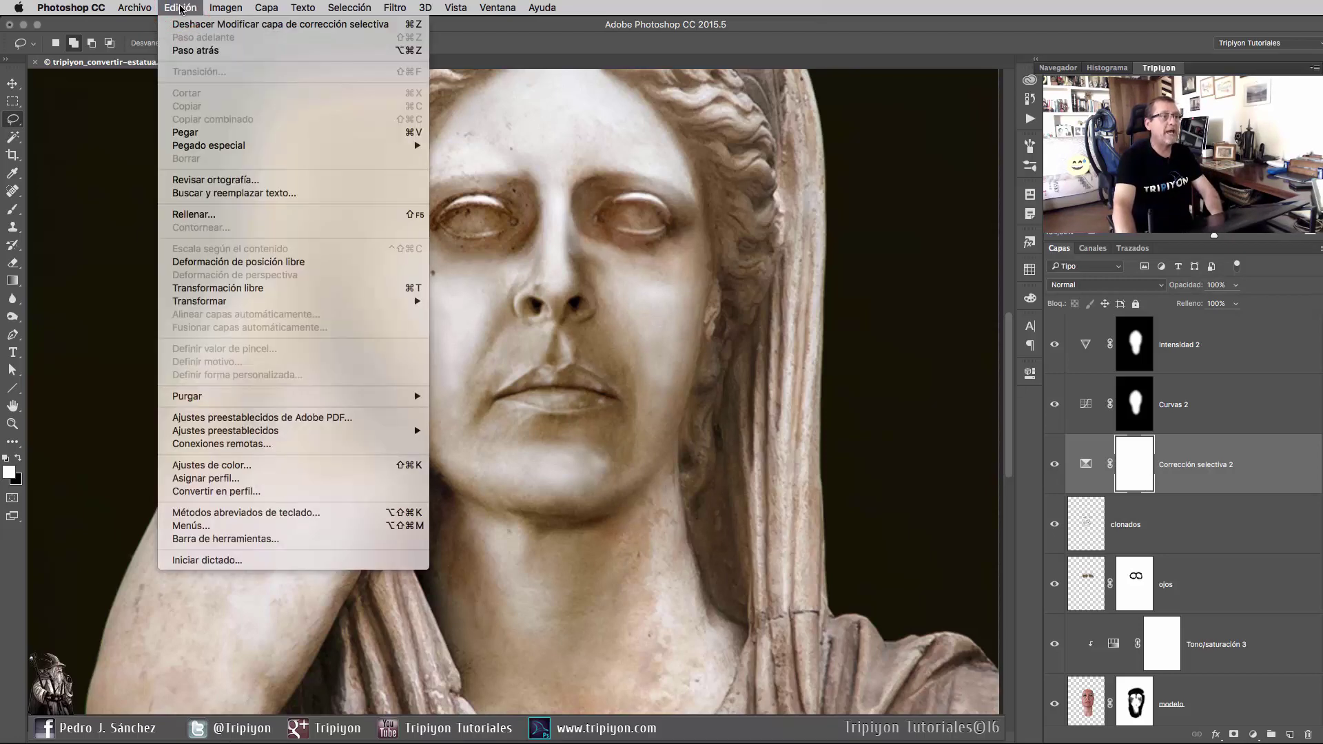
pyautogui.click(212, 222)
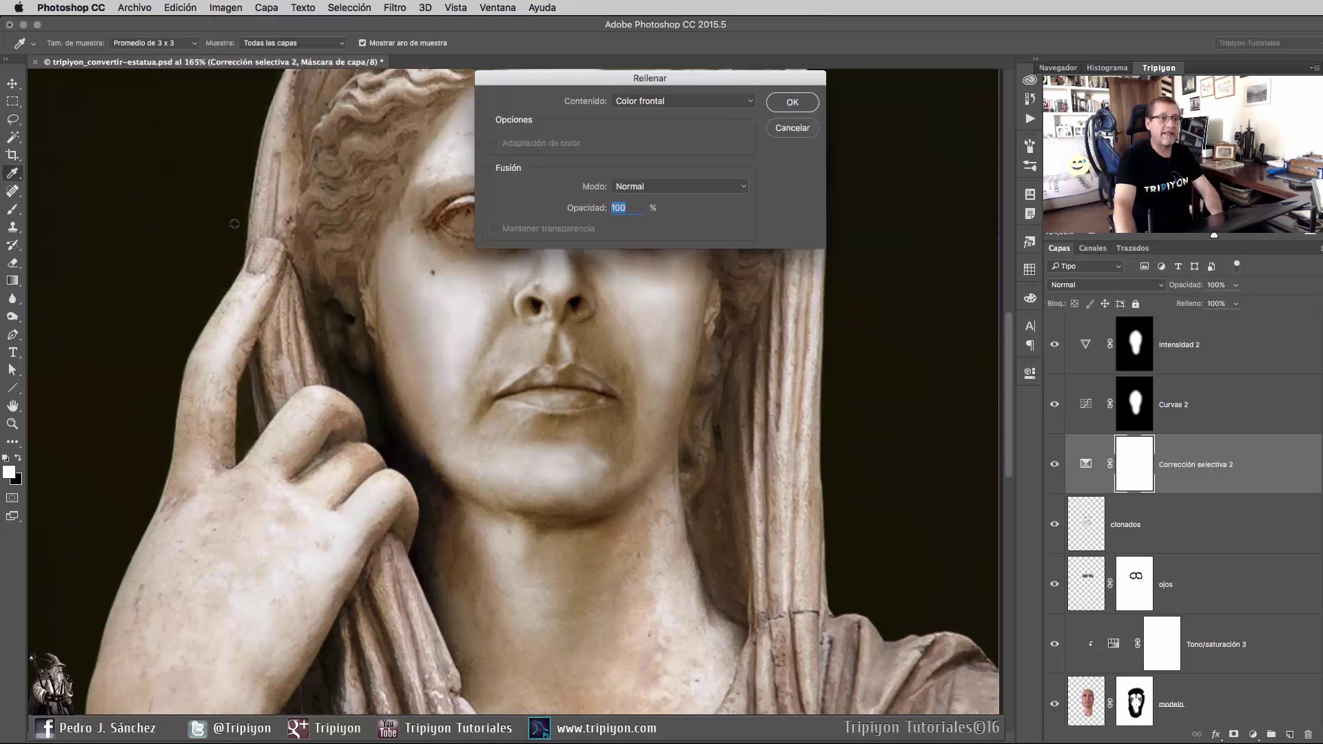
pyautogui.click(685, 101)
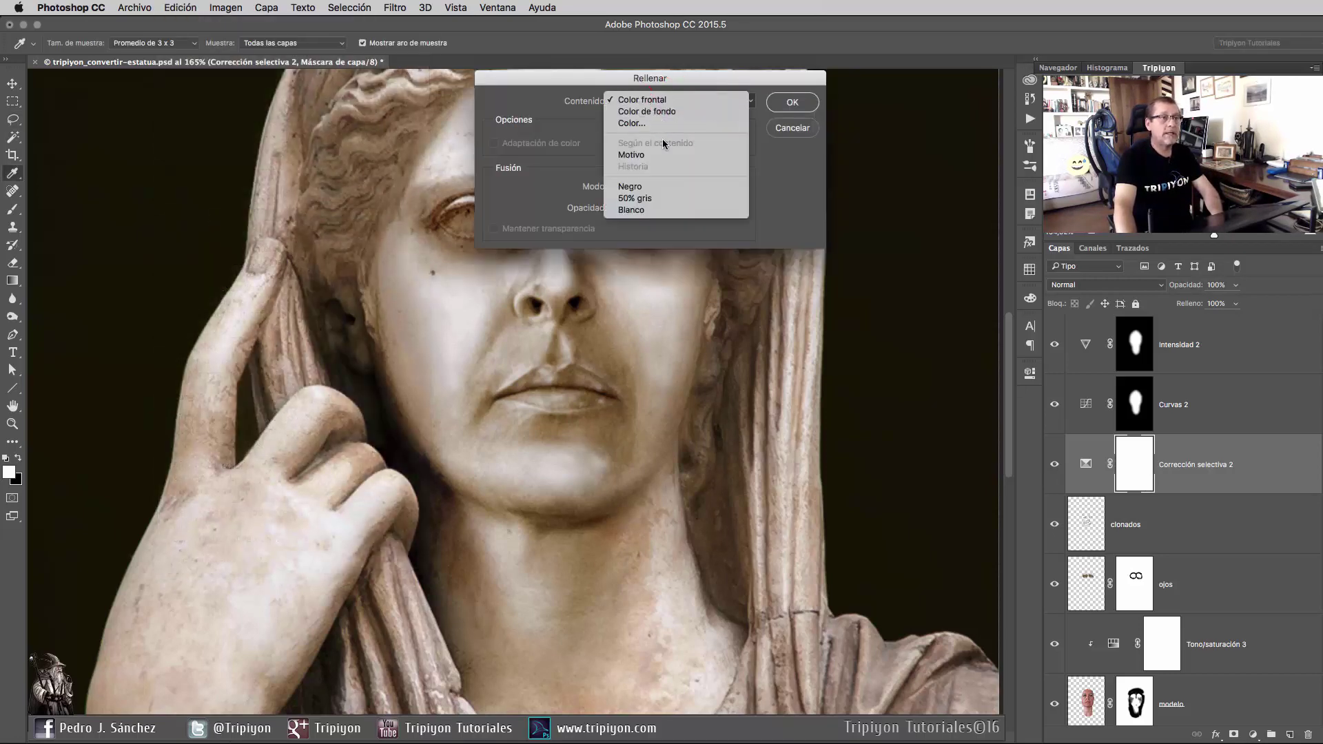
pyautogui.click(652, 187)
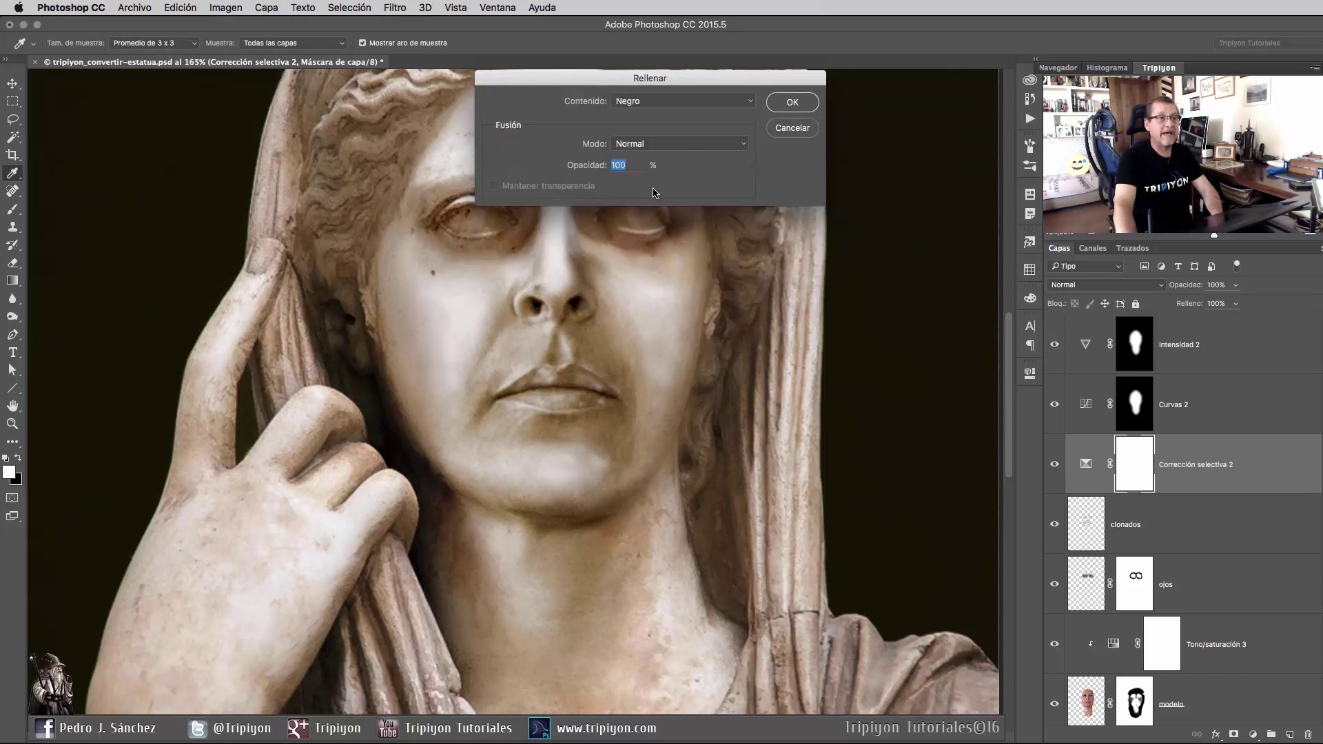
pyautogui.click(799, 104)
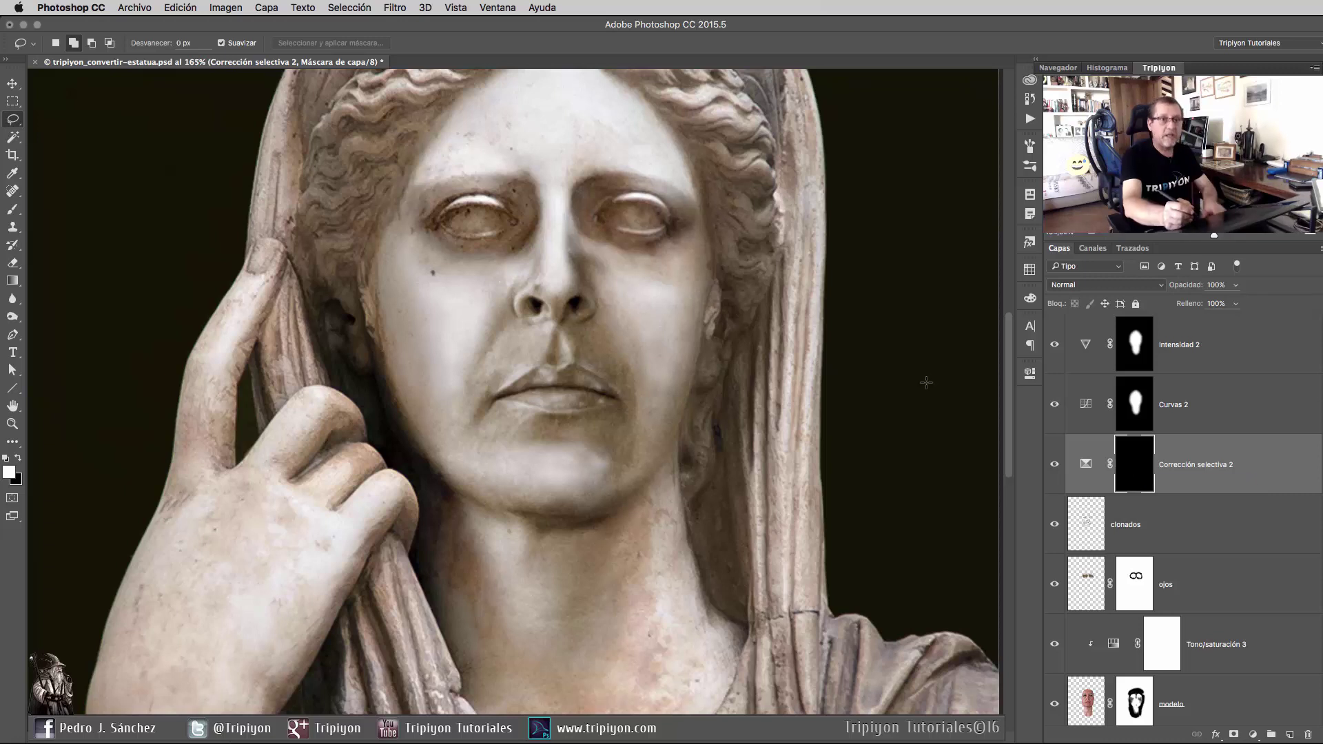
# Paint white with a ~27 px brush on the mask below the nose, then zoom out.
pyautogui.press('b')
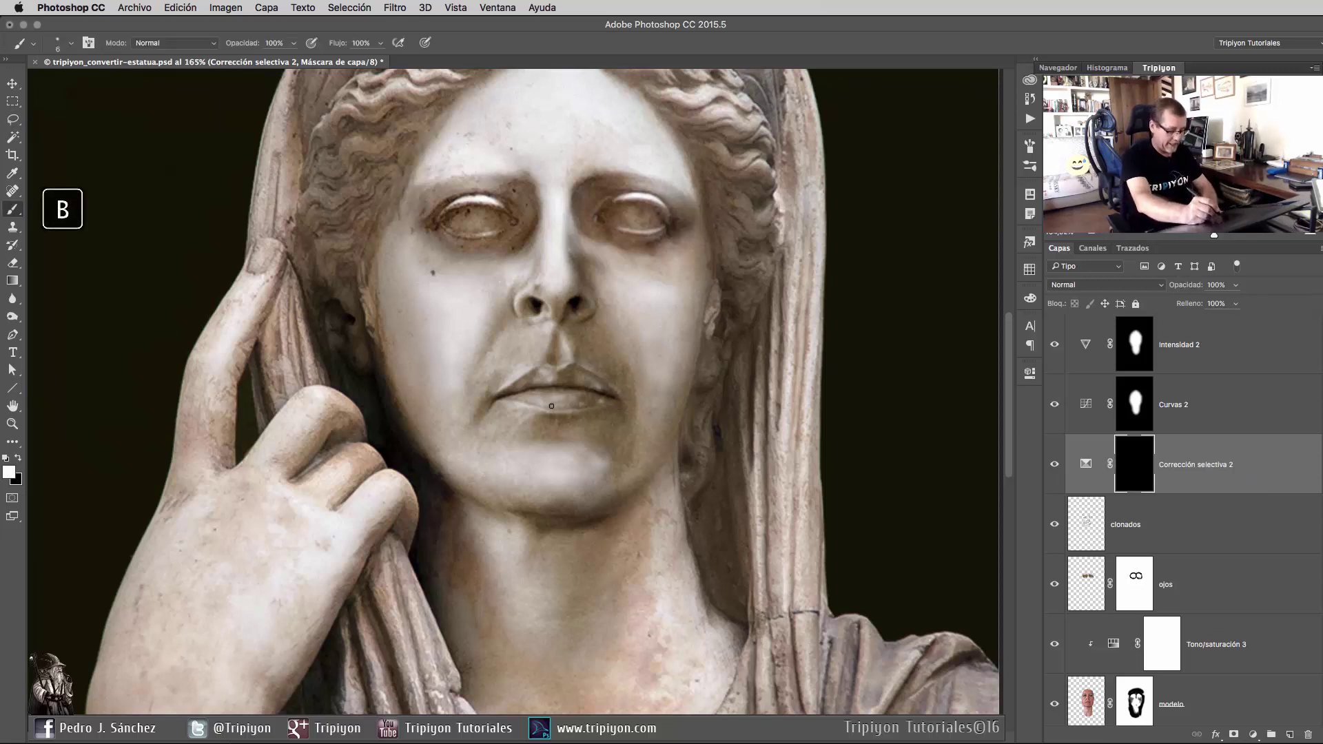
pyautogui.moveTo(509, 407)
pyautogui.mouseDown()
pyautogui.moveTo(521, 415)
pyautogui.moveTo(511, 433)
pyautogui.moveTo(552, 443)
pyautogui.mouseUp()
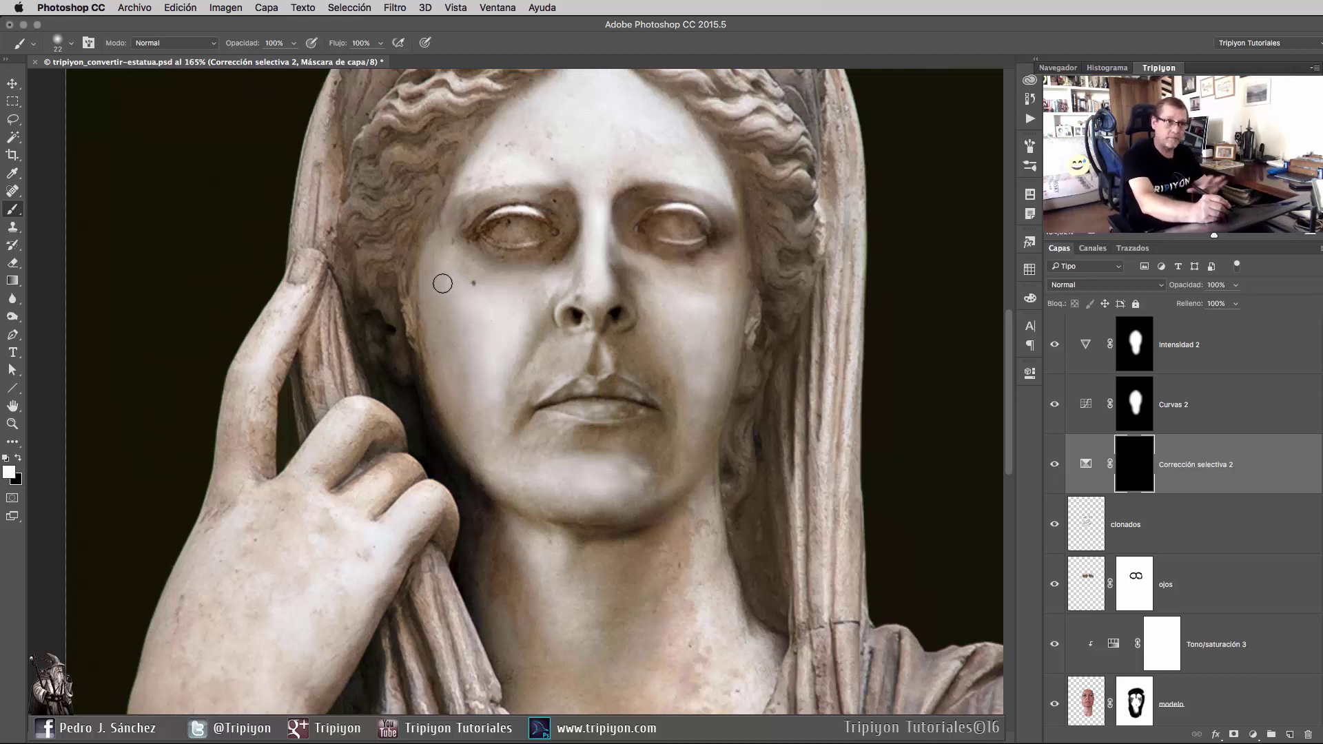
pyautogui.scroll(-1, 583, 378)
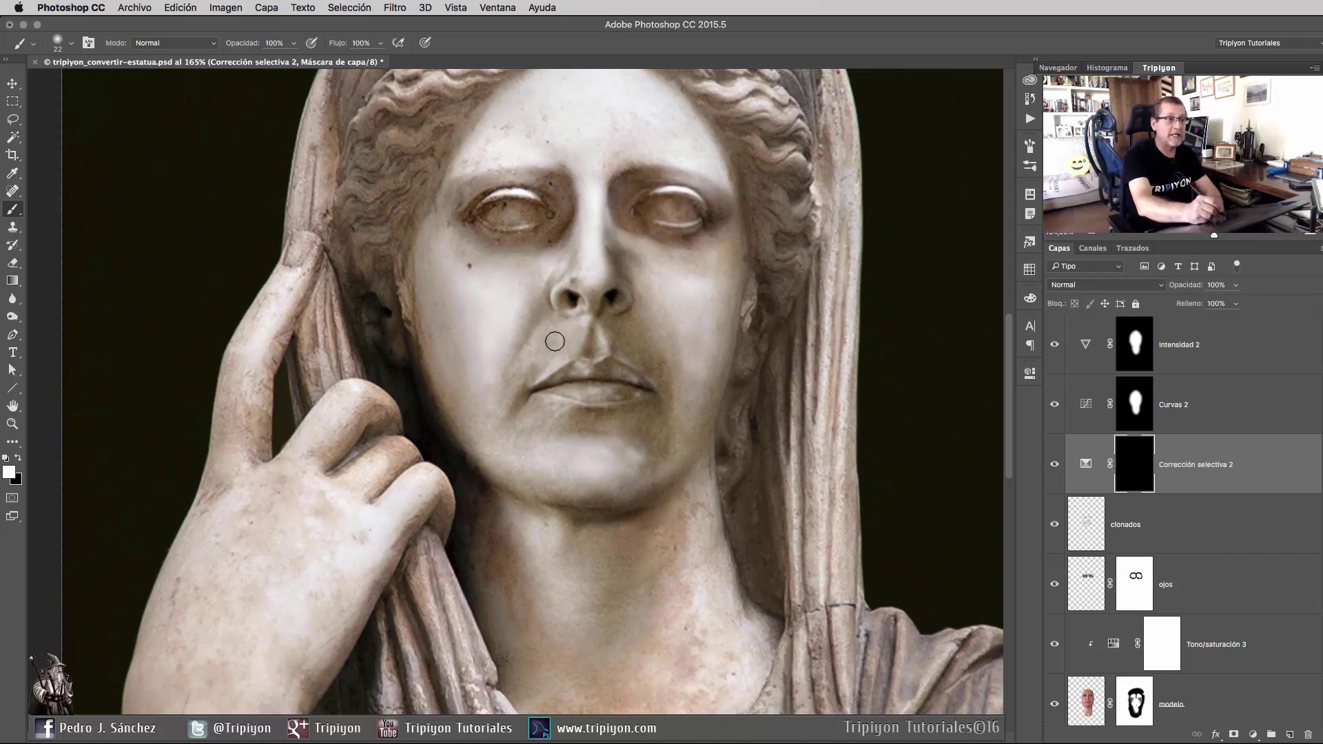
pyautogui.moveTo(525, 378)
pyautogui.mouseDown()
pyautogui.moveTo(571, 328)
pyautogui.moveTo(575, 338)
pyautogui.mouseUp()
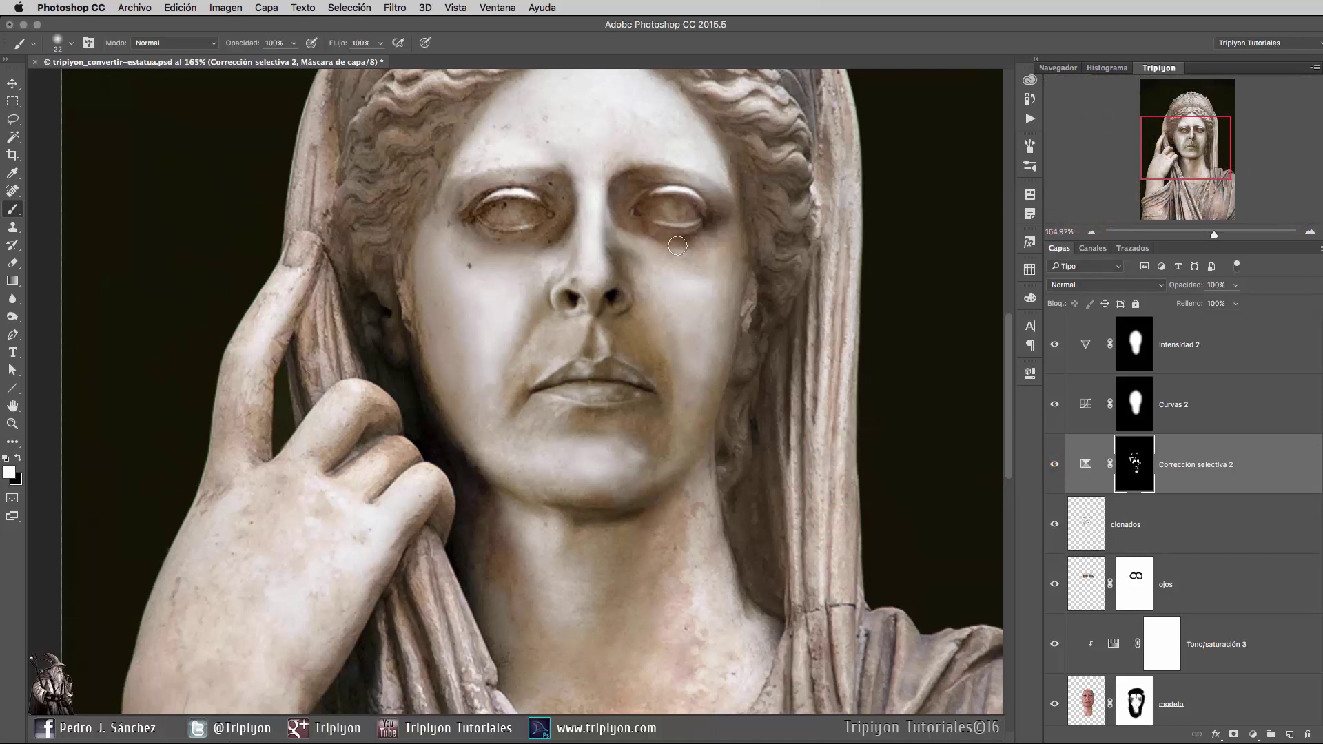
pyautogui.press('x')
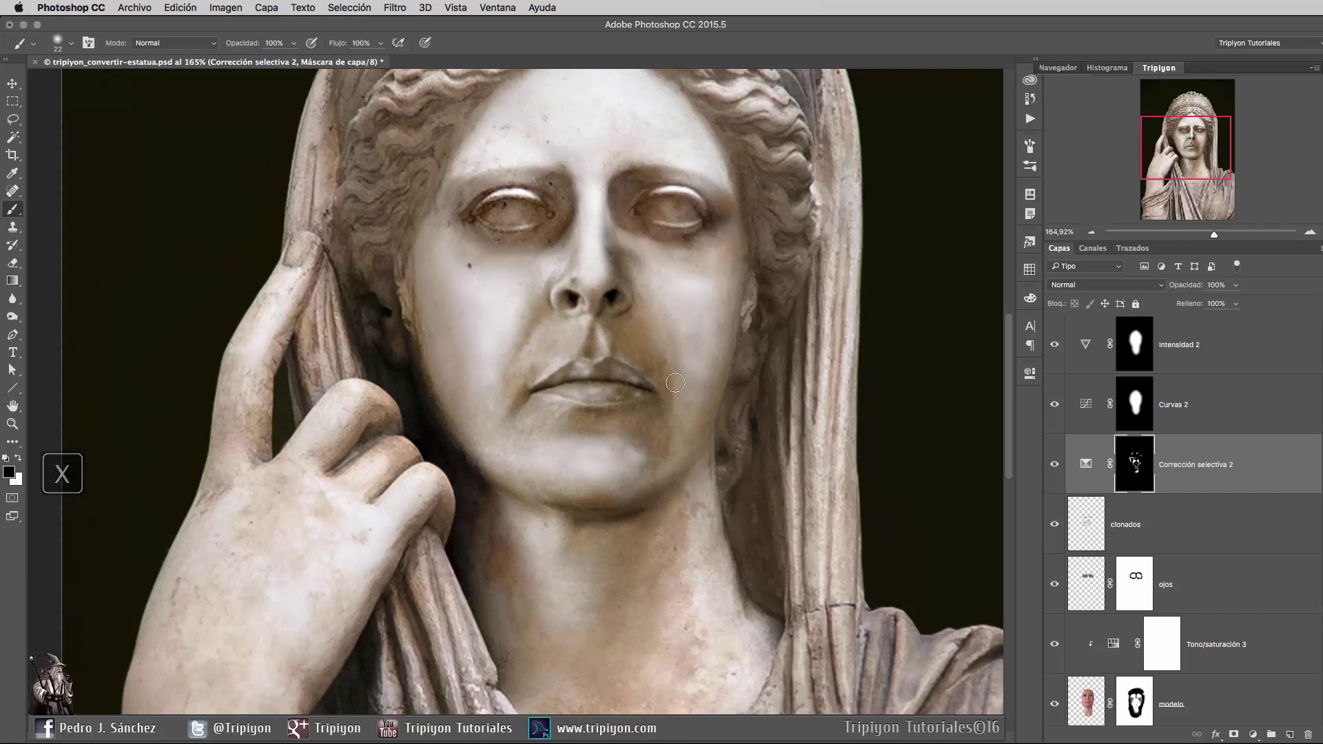
pyautogui.press('x')
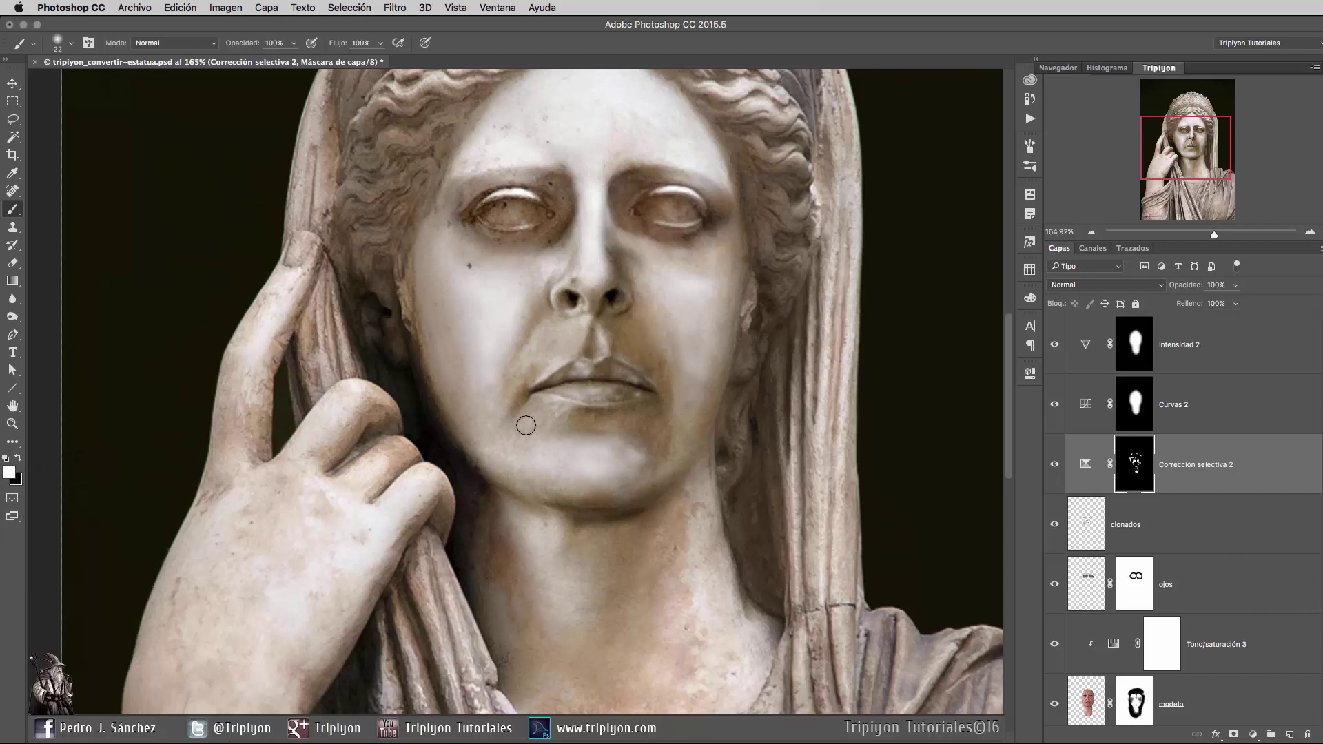
pyautogui.press('[')
pyautogui.hotkey('ctrl', '0')
pyautogui.click(1055, 463)
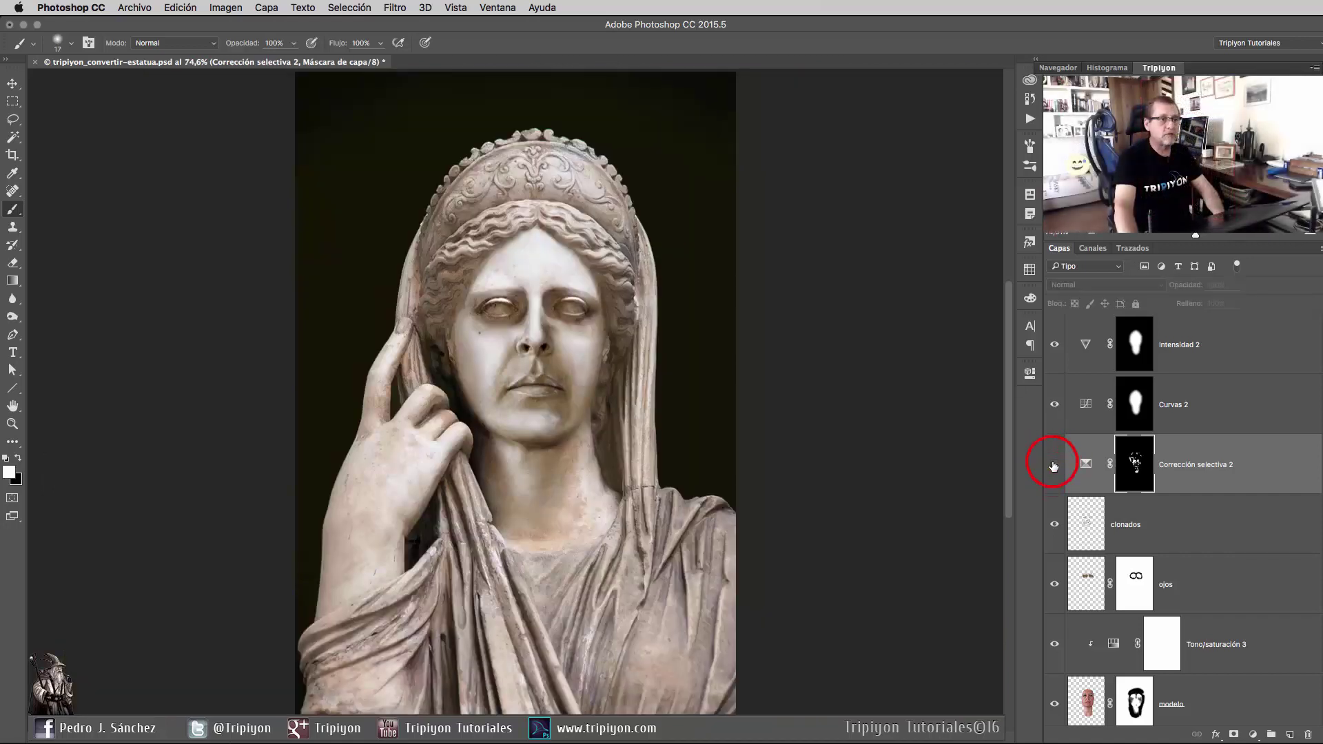
pyautogui.click(1055, 464)
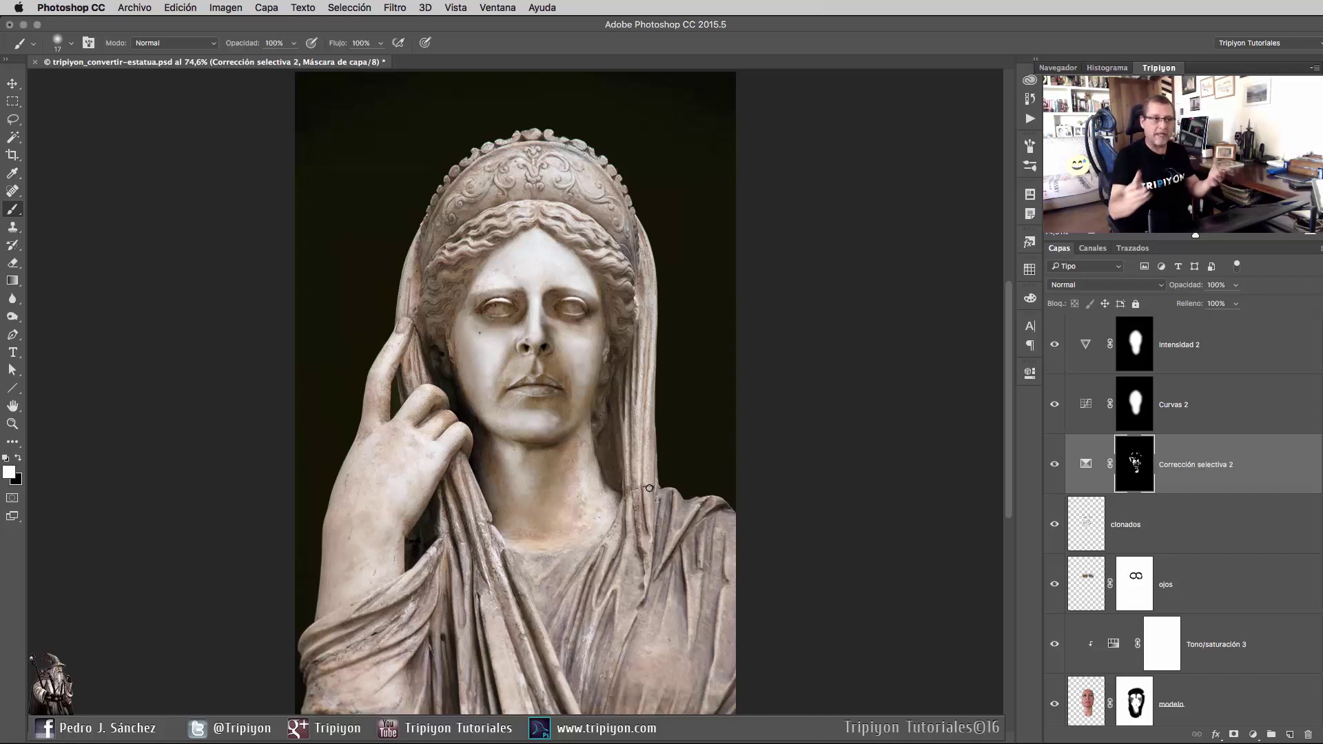
pyautogui.click(1241, 355)
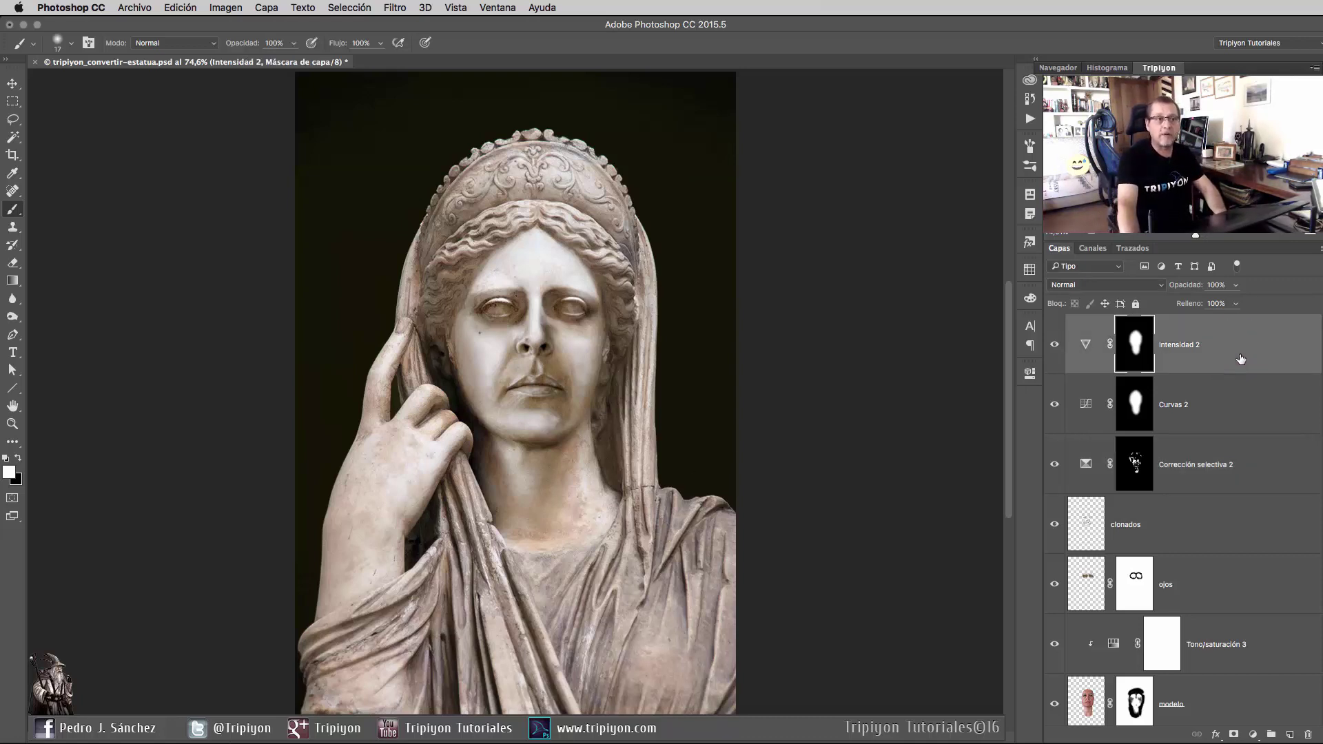
pyautogui.scroll(-3, 1322, 527)
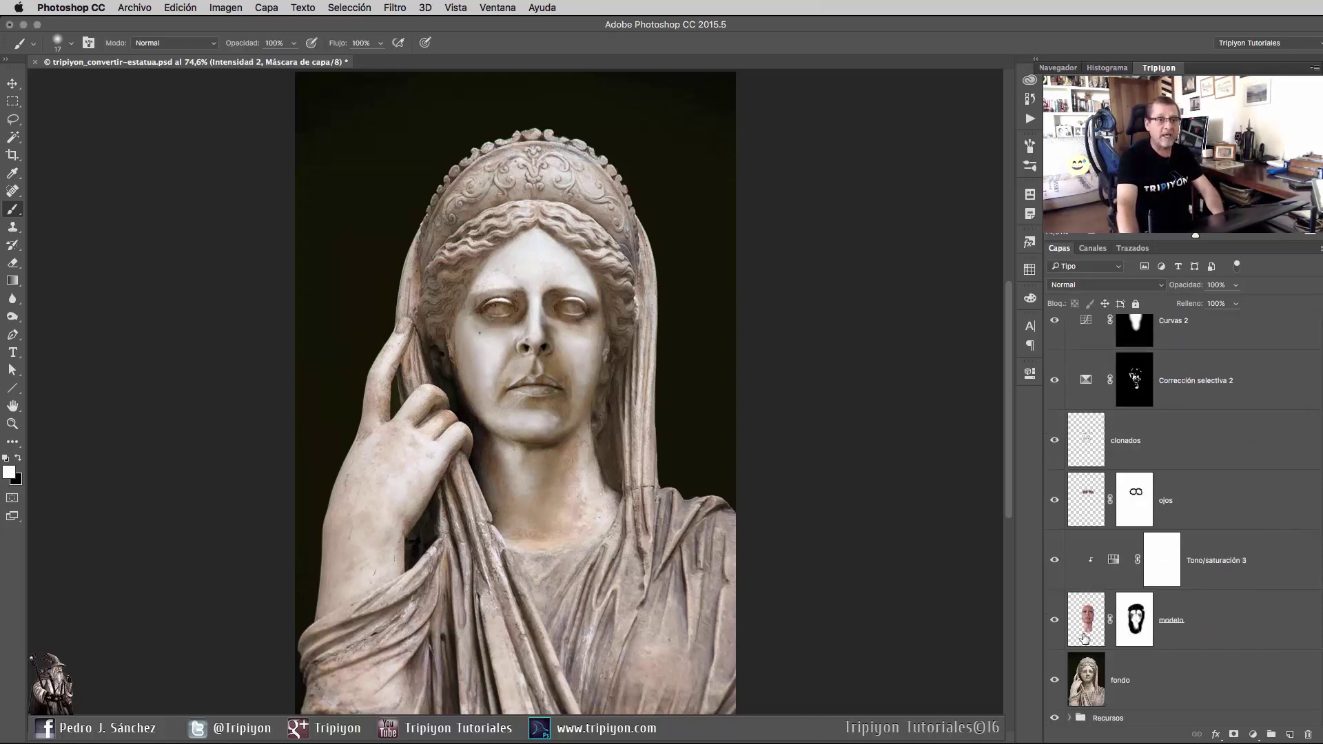
pyautogui.keyDown('alt'); pyautogui.click(1055, 622); pyautogui.keyUp('alt')
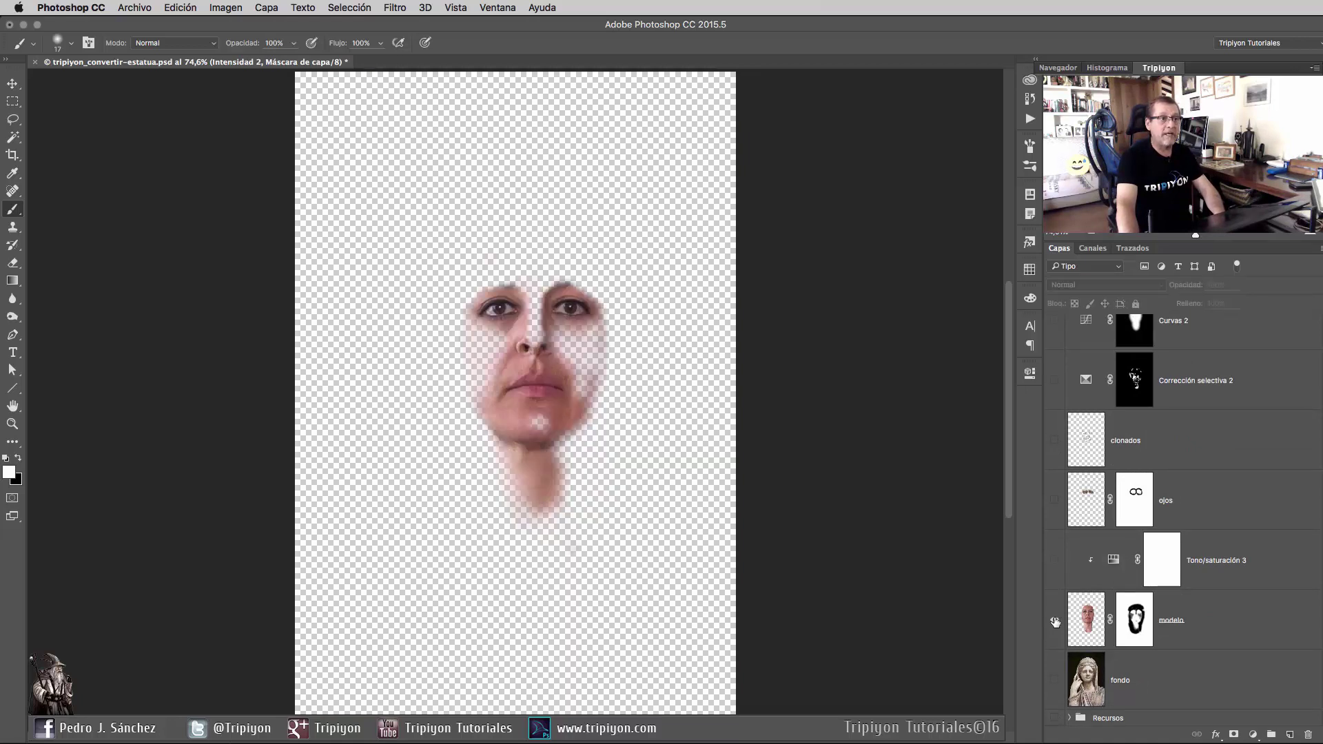
pyautogui.keyDown('alt'); pyautogui.click(1054, 622); pyautogui.keyUp('alt')
pyautogui.click(1069, 717)
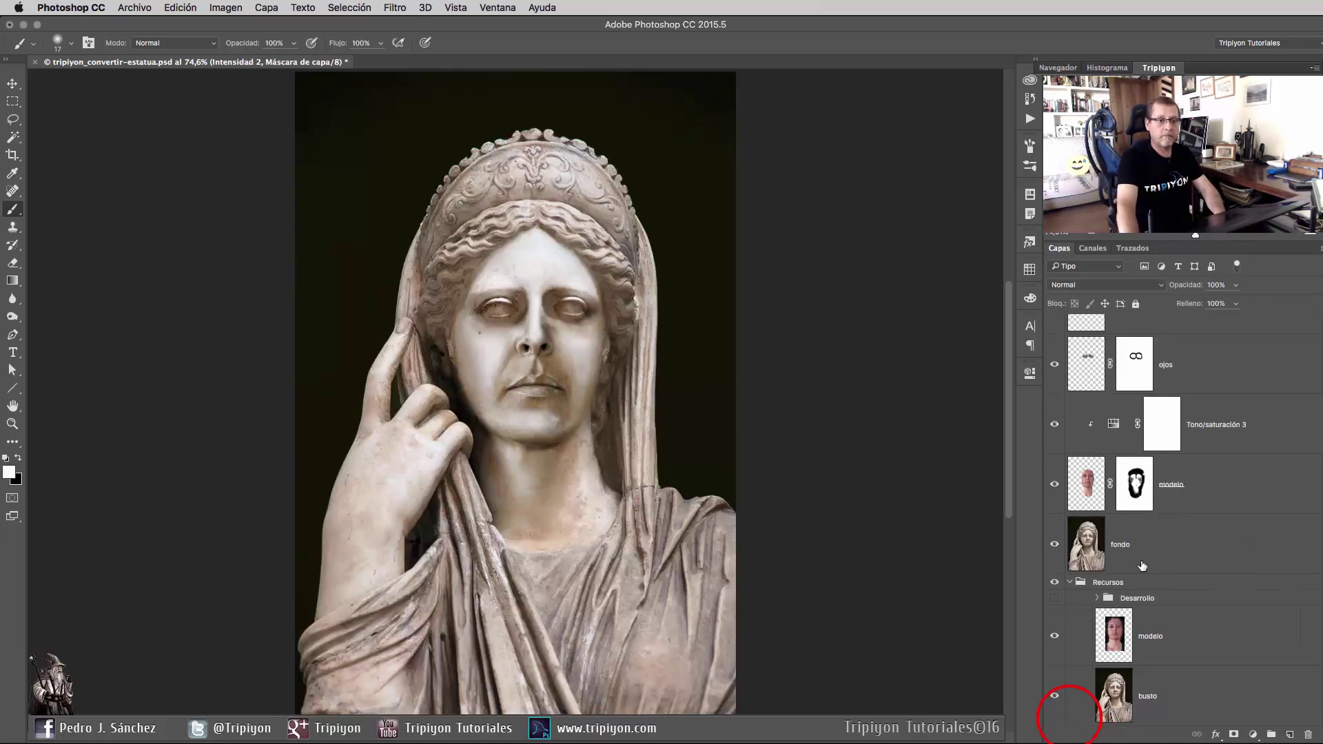
pyautogui.keyDown('alt'); pyautogui.click(1055, 638); pyautogui.keyUp('alt')
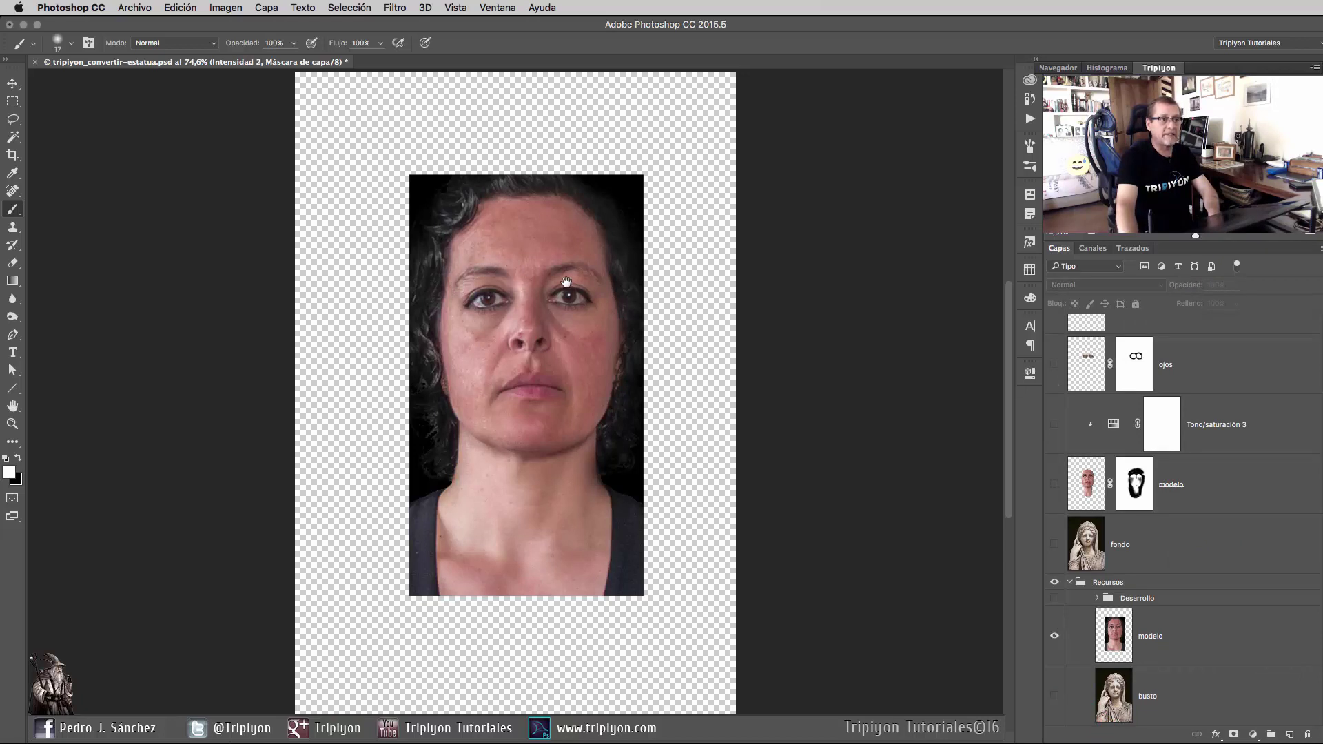
pyautogui.keyDown('alt'); pyautogui.click(1054, 636); pyautogui.keyUp('alt')
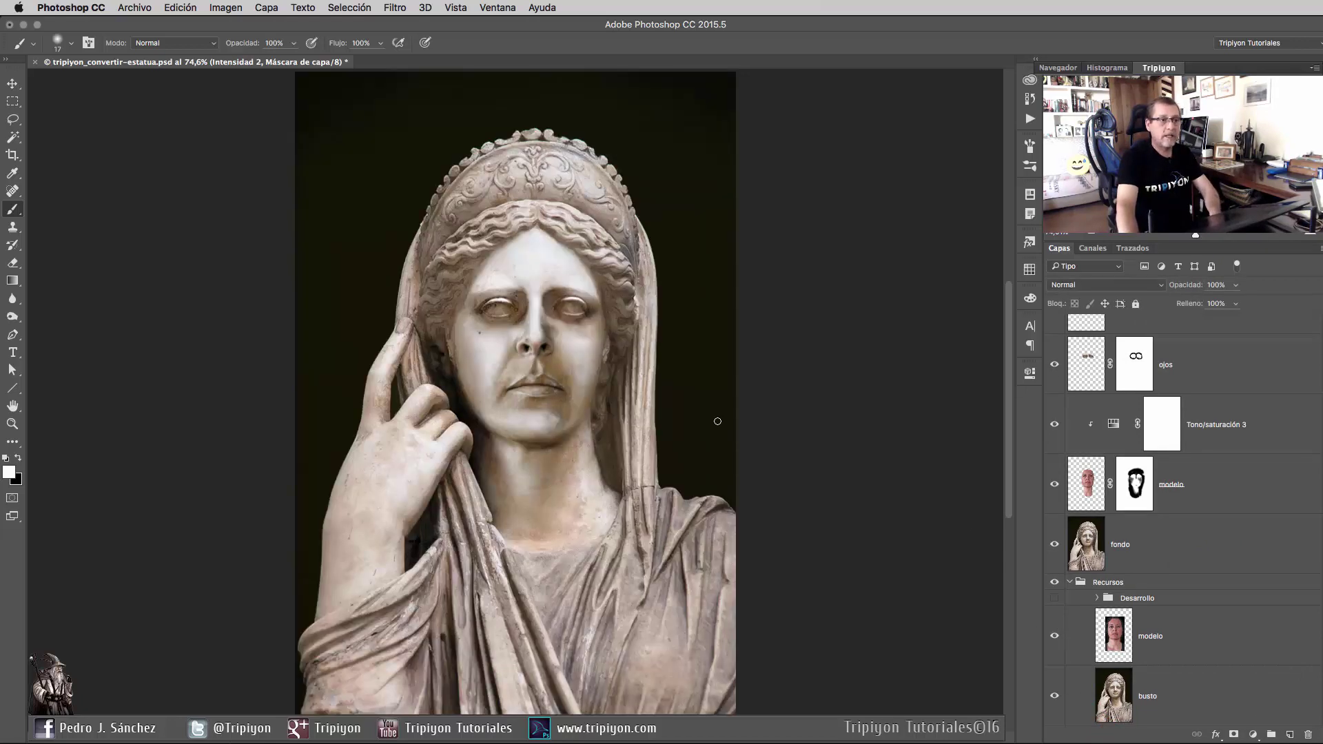
pyautogui.scroll(1, 431, 271)
pyautogui.scroll(3, 431, 270)
pyautogui.scroll(3, 623, 257)
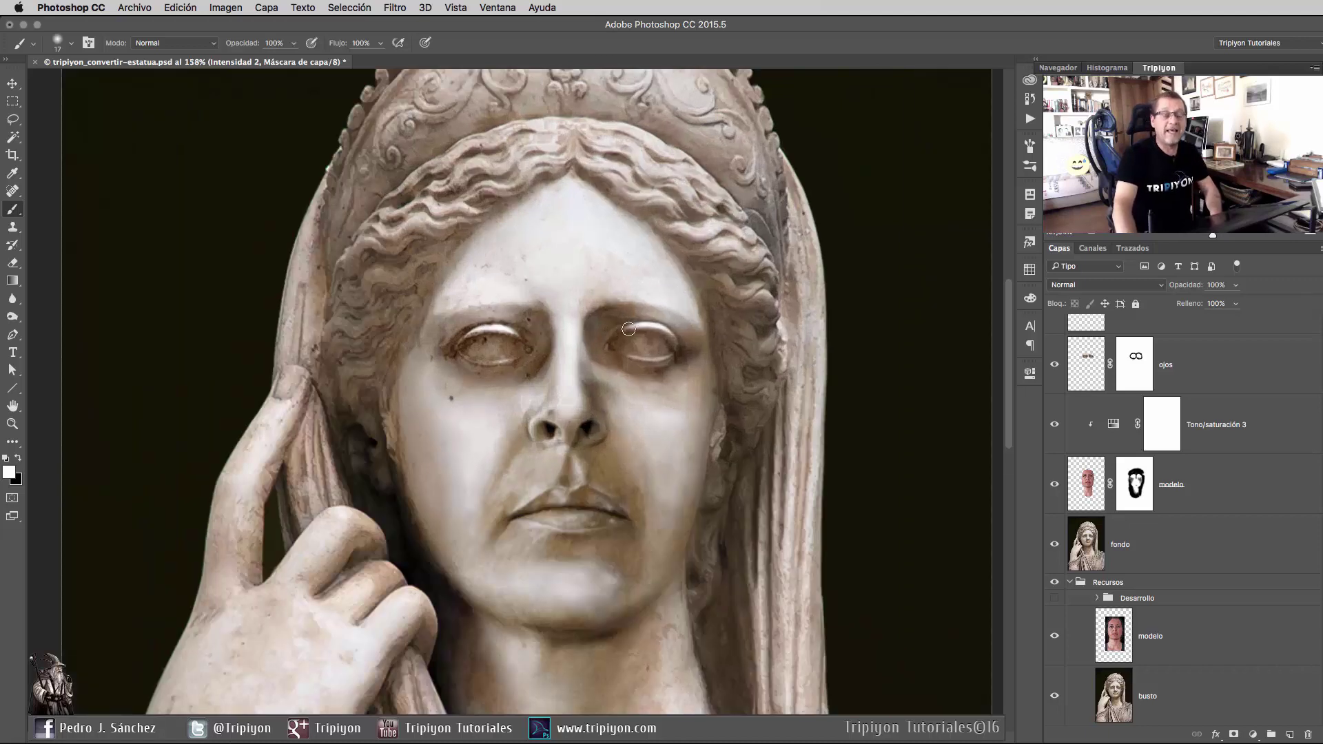
pyautogui.scroll(-1, 578, 295)
pyautogui.scroll(-1, 578, 295)
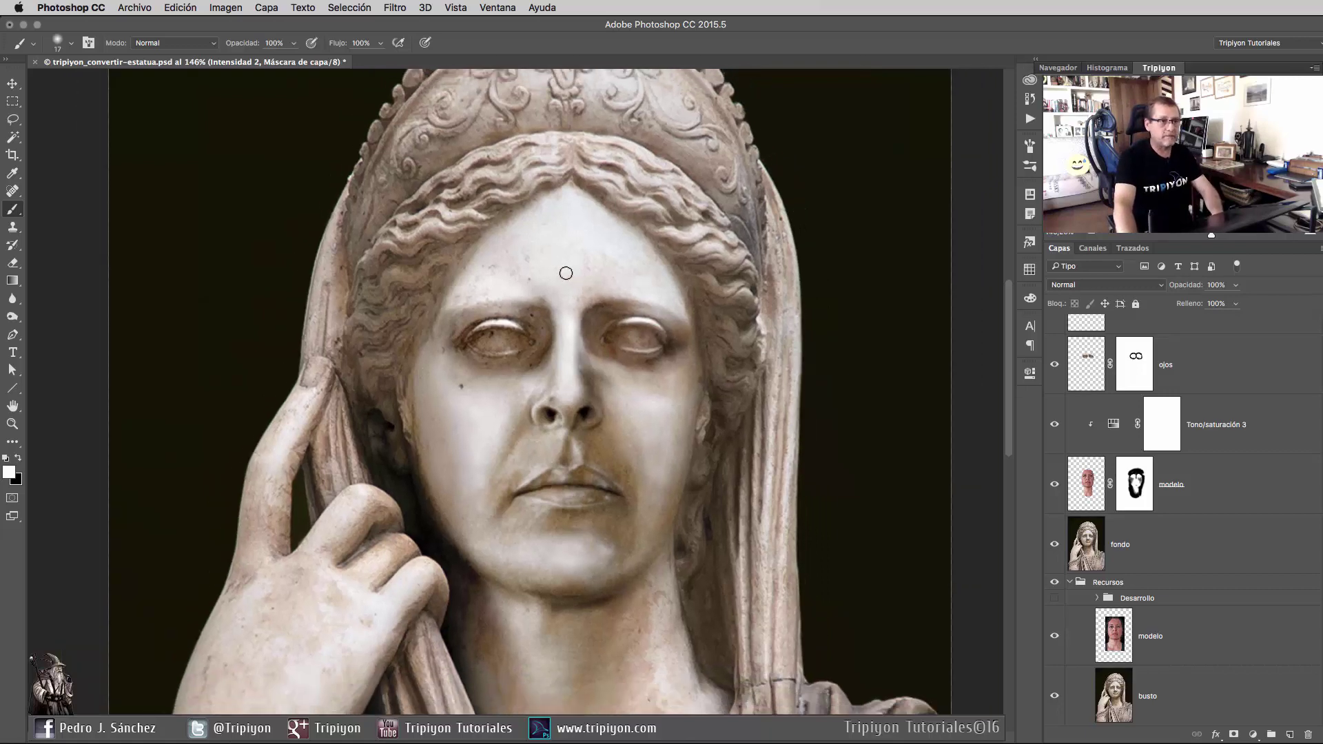
pyautogui.scroll(-3, 578, 295)
pyautogui.scroll(4, 1253, 399)
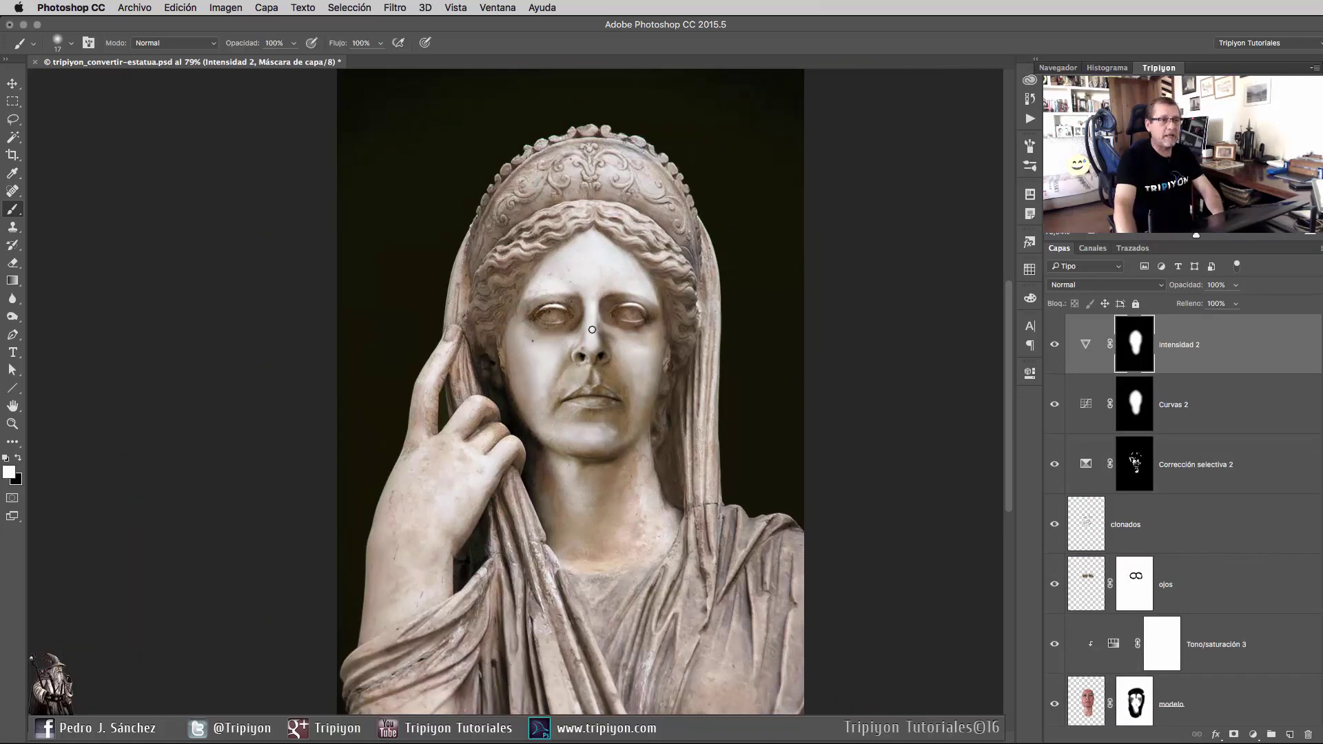
# Shift the Curvas 2 curve's black point, compare before and after, then reselect Intensidad 2.
pyautogui.doubleClick(1087, 404)
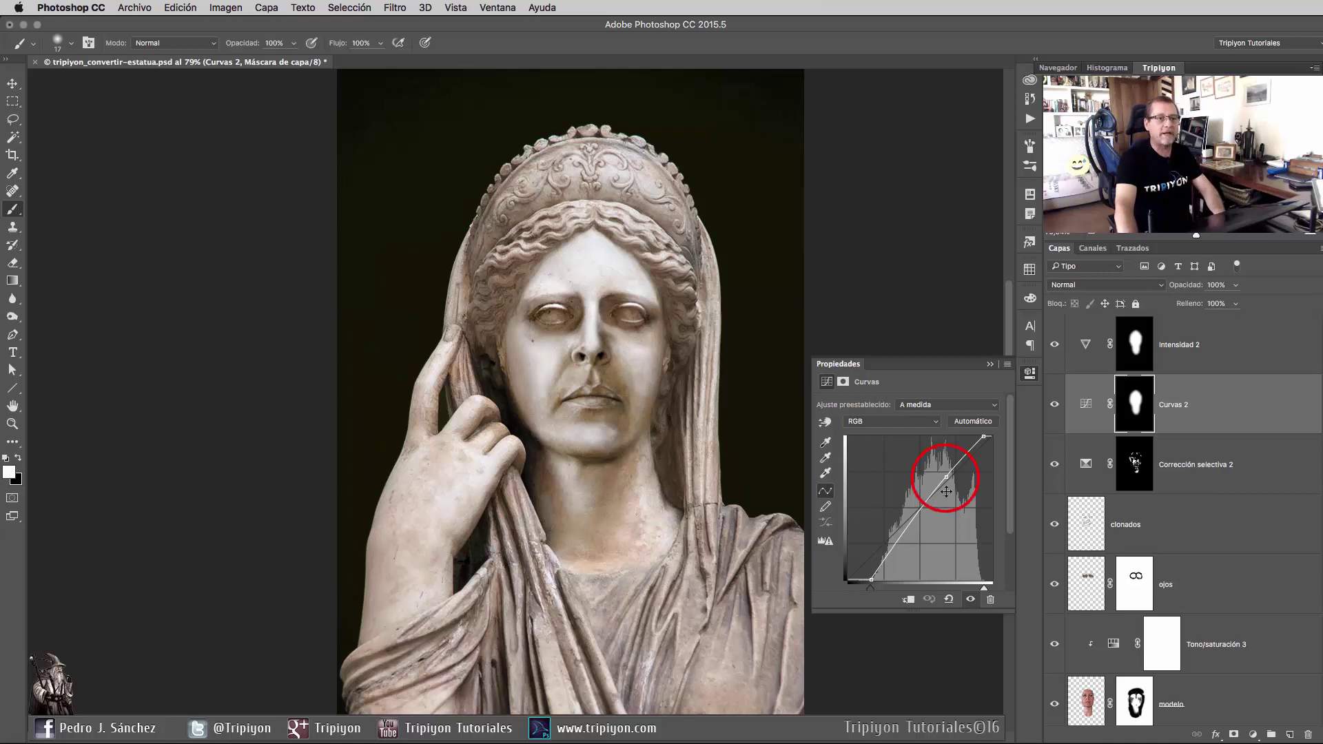
pyautogui.click(948, 477)
pyautogui.moveTo(871, 587); pyautogui.dragTo(860, 590)
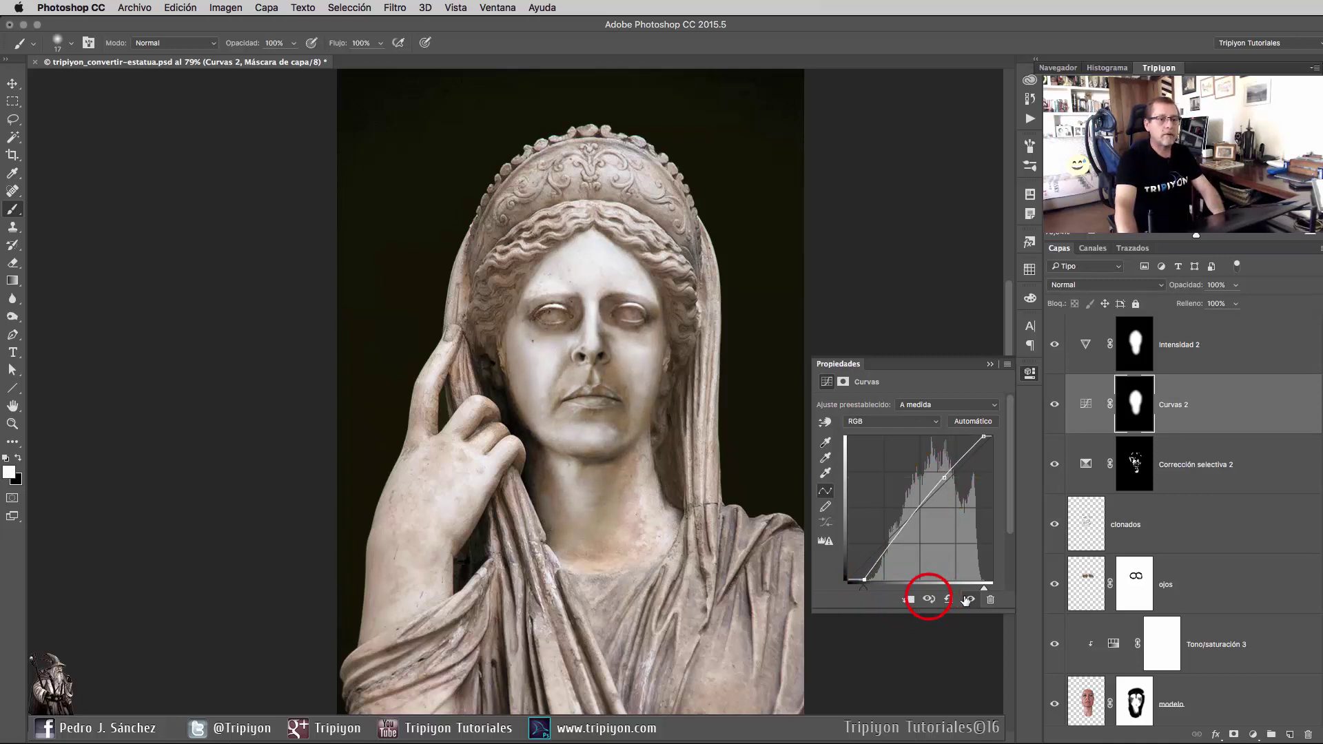
pyautogui.click(929, 599)
pyautogui.click(930, 599)
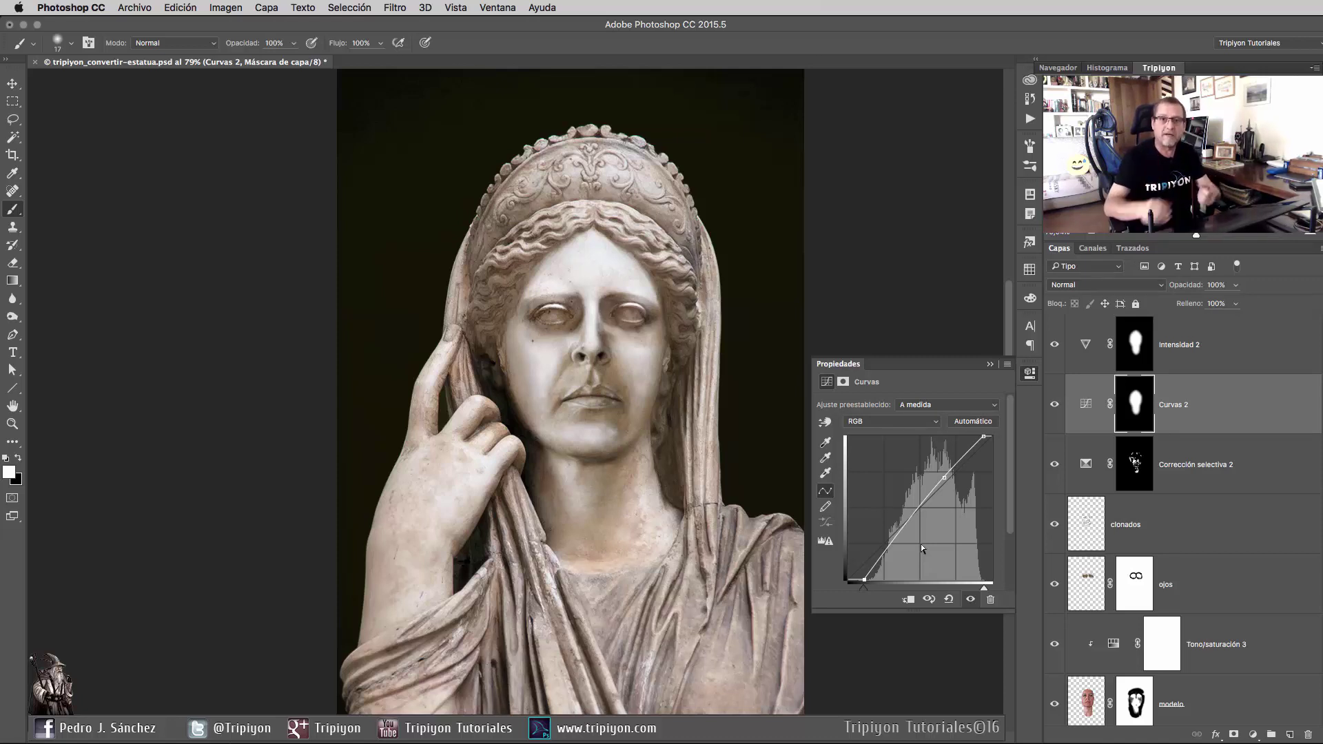
pyautogui.click(1222, 340)
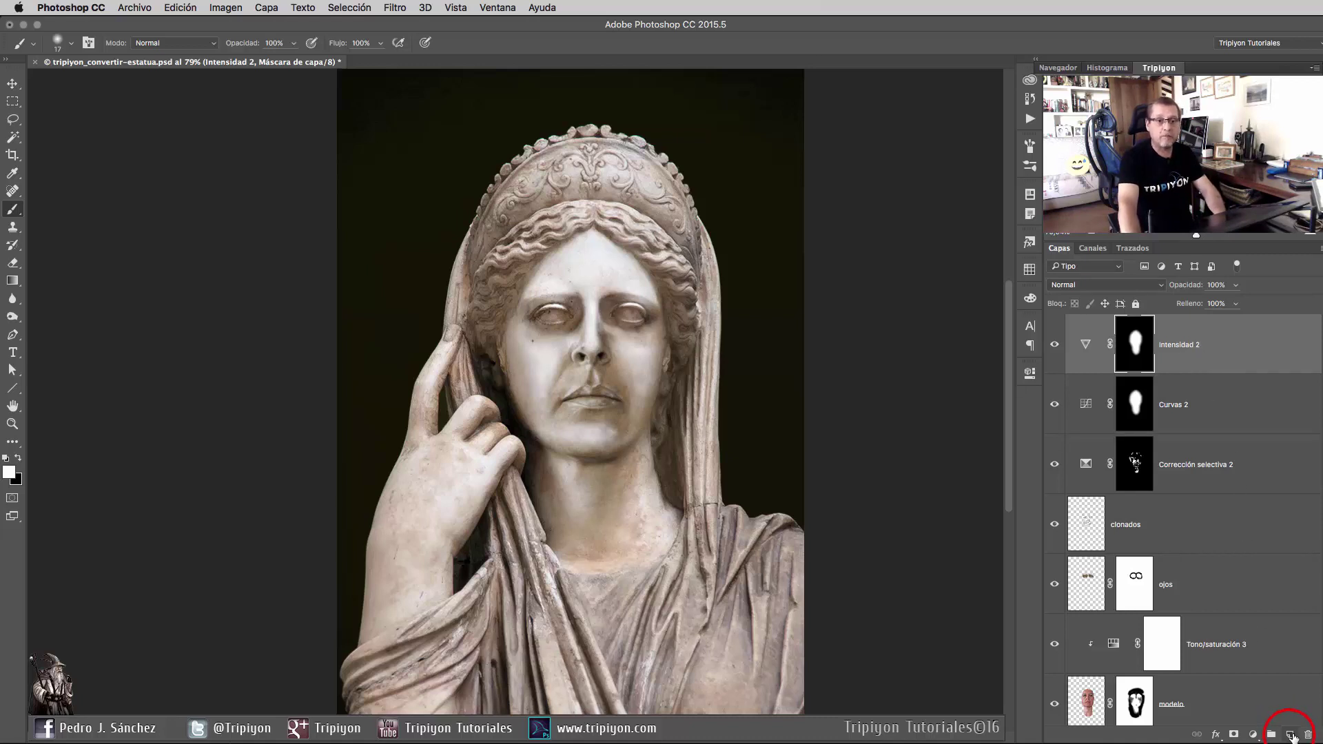
# Create a new top layer holding a merged copy of the composition via Apply Image.
pyautogui.click(1290, 735)
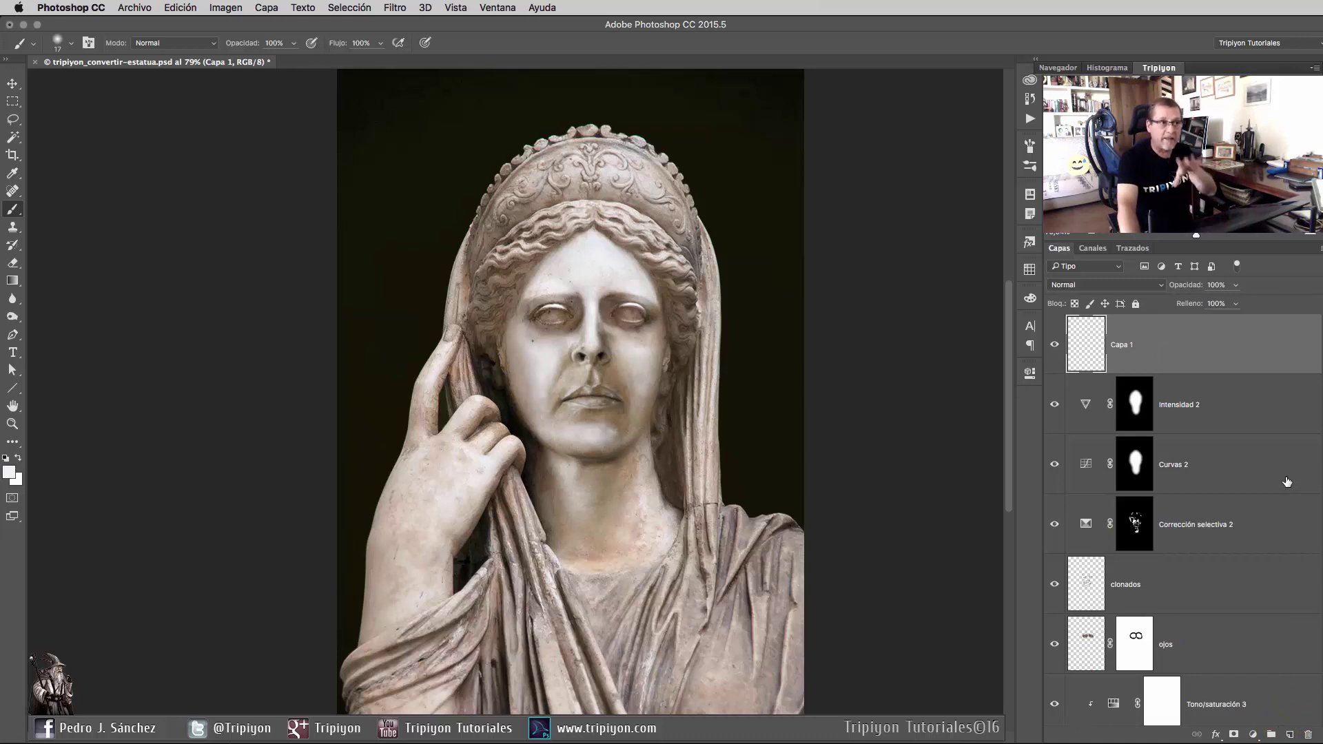
pyautogui.click(225, 7)
pyautogui.click(238, 214)
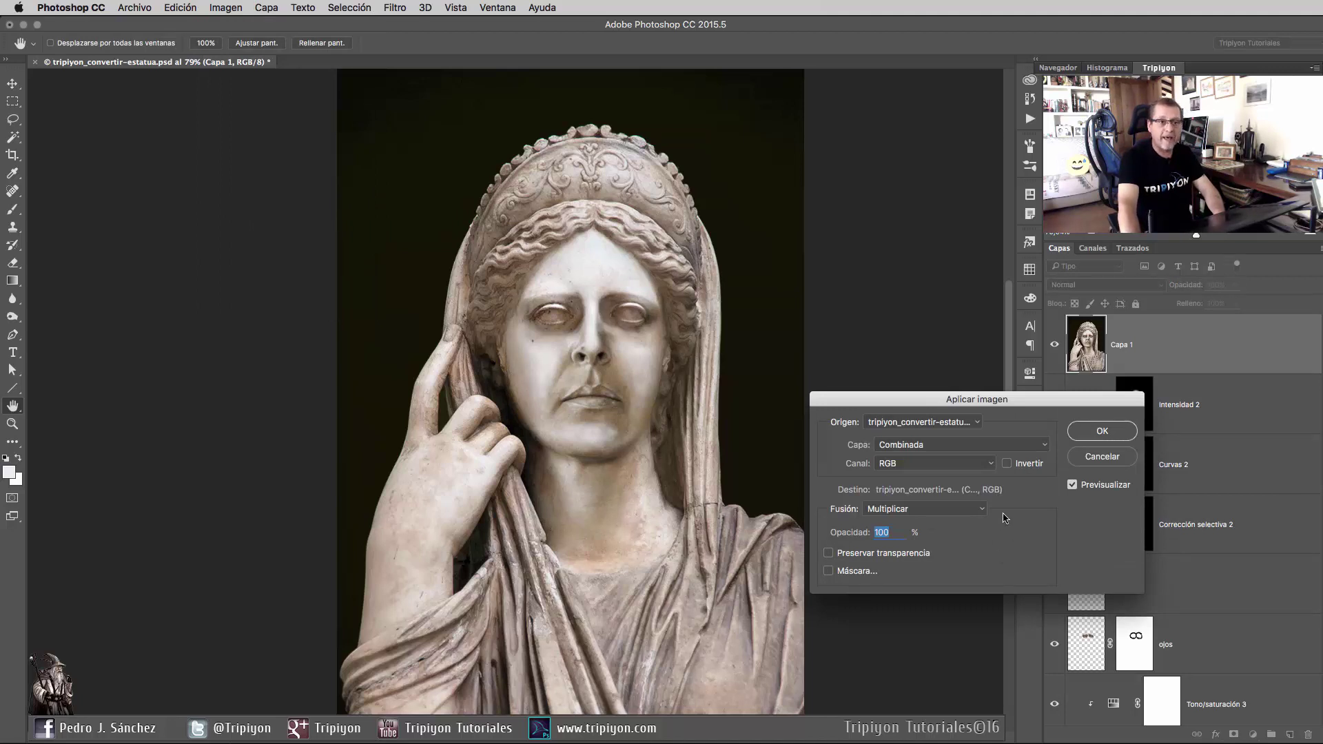
pyautogui.click(1102, 431)
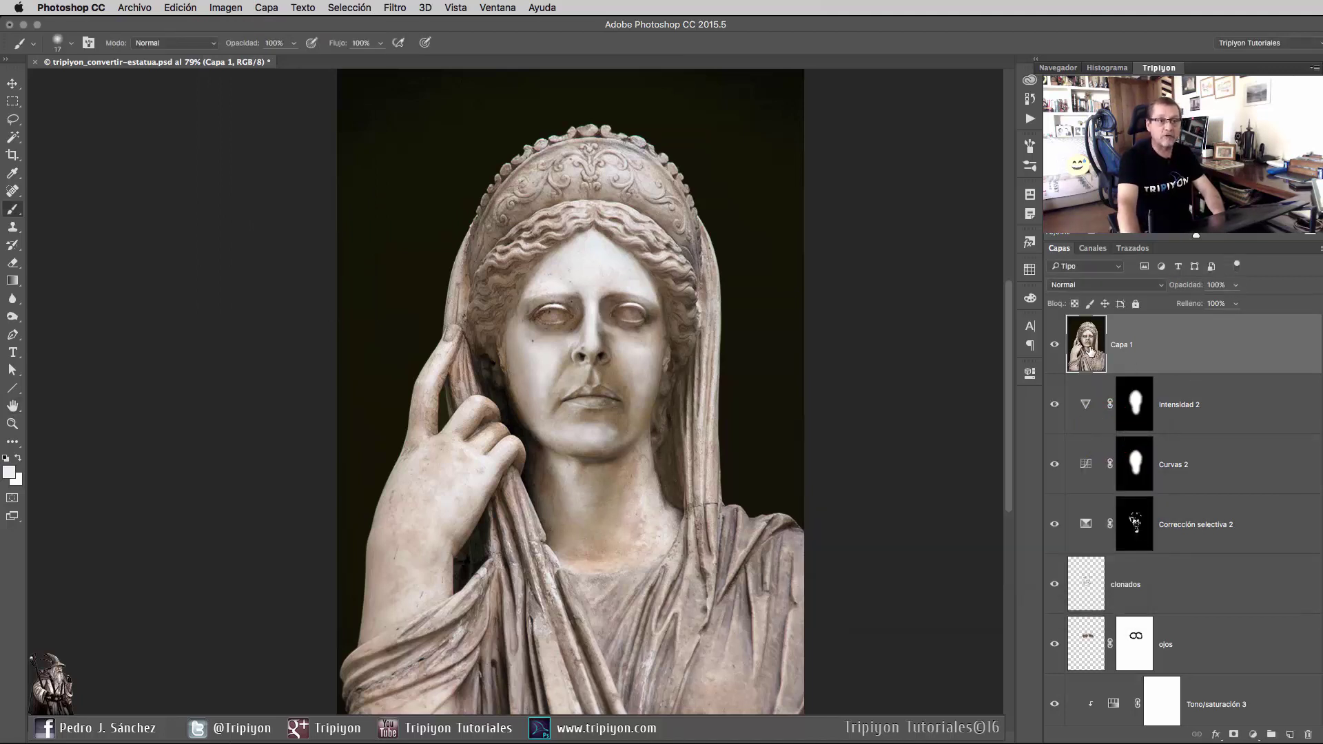
# Rename the new layer to 'licuar'.
pyautogui.doubleClick(1128, 344)
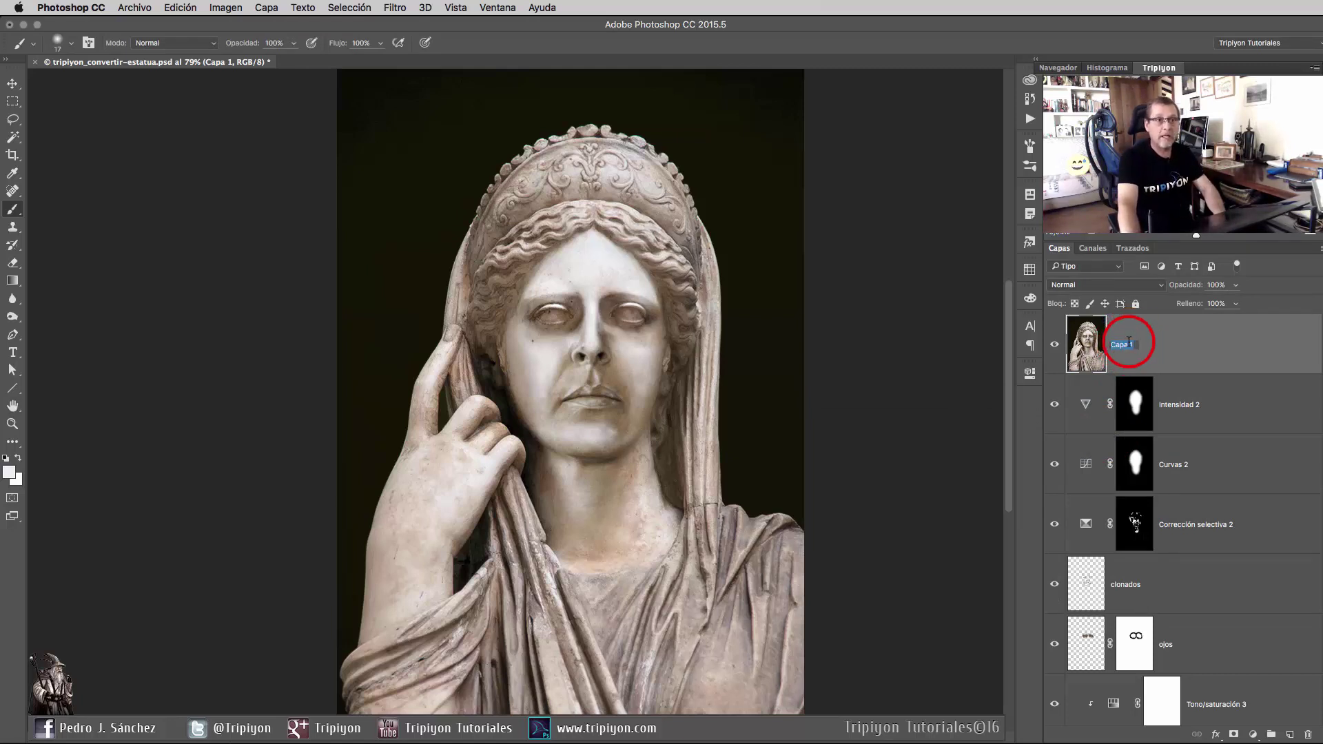
pyautogui.press('BackSpace')
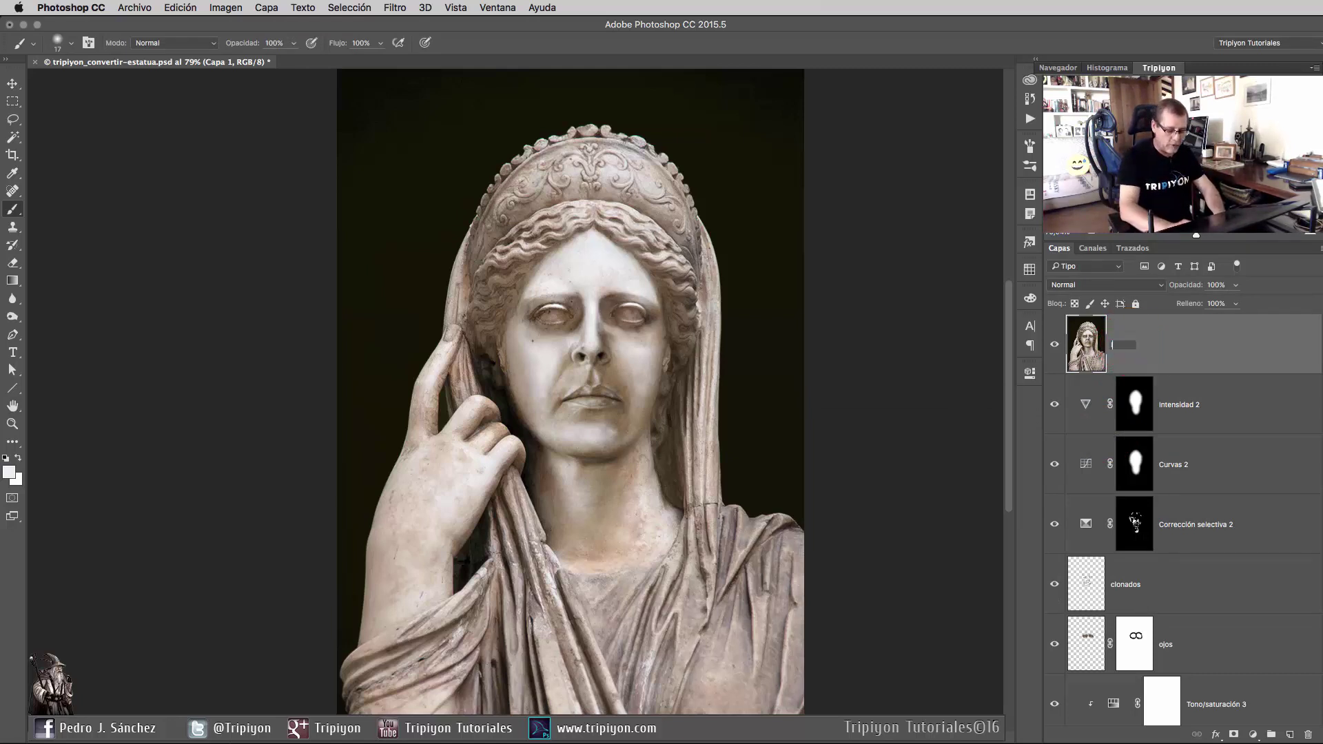
pyautogui.write('licuar')
pyautogui.press('Return')
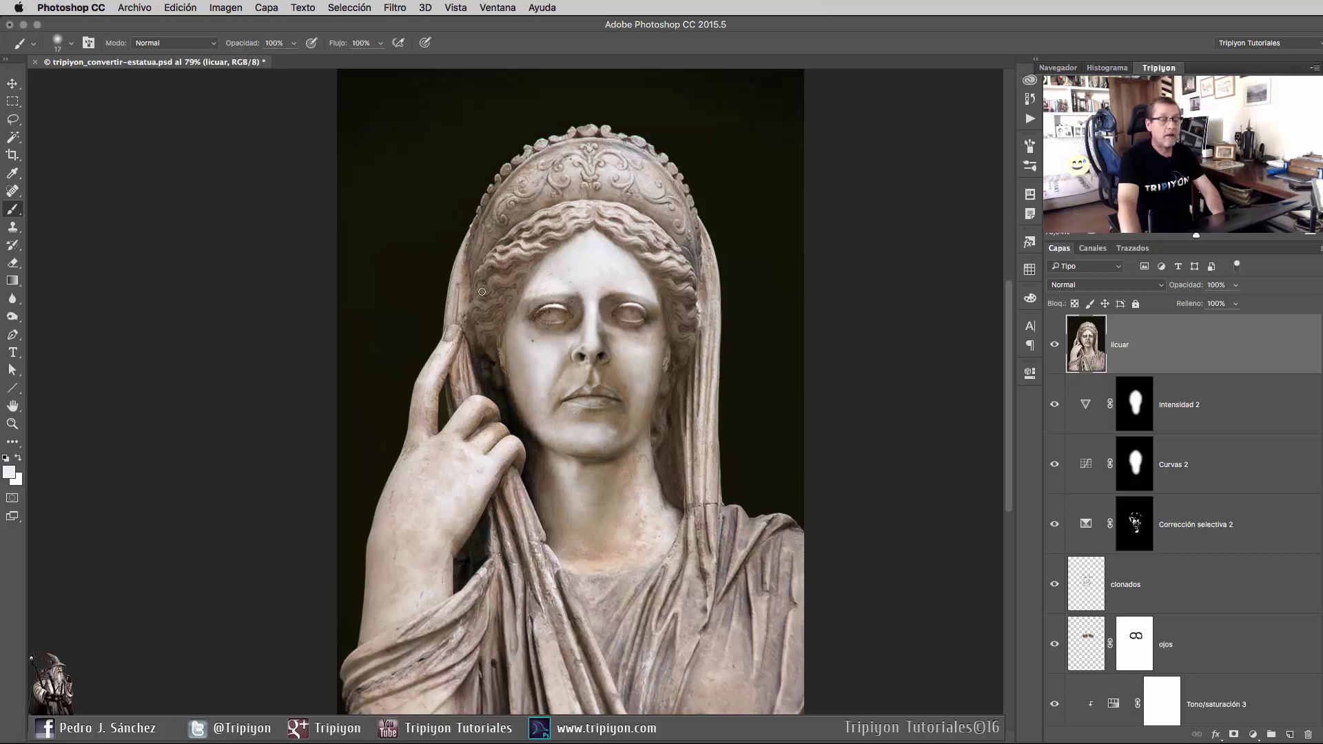
# Open Liquify on licuar, zoom into the eyes, and set face-aware Eye Height to -36.
pyautogui.click(394, 10)
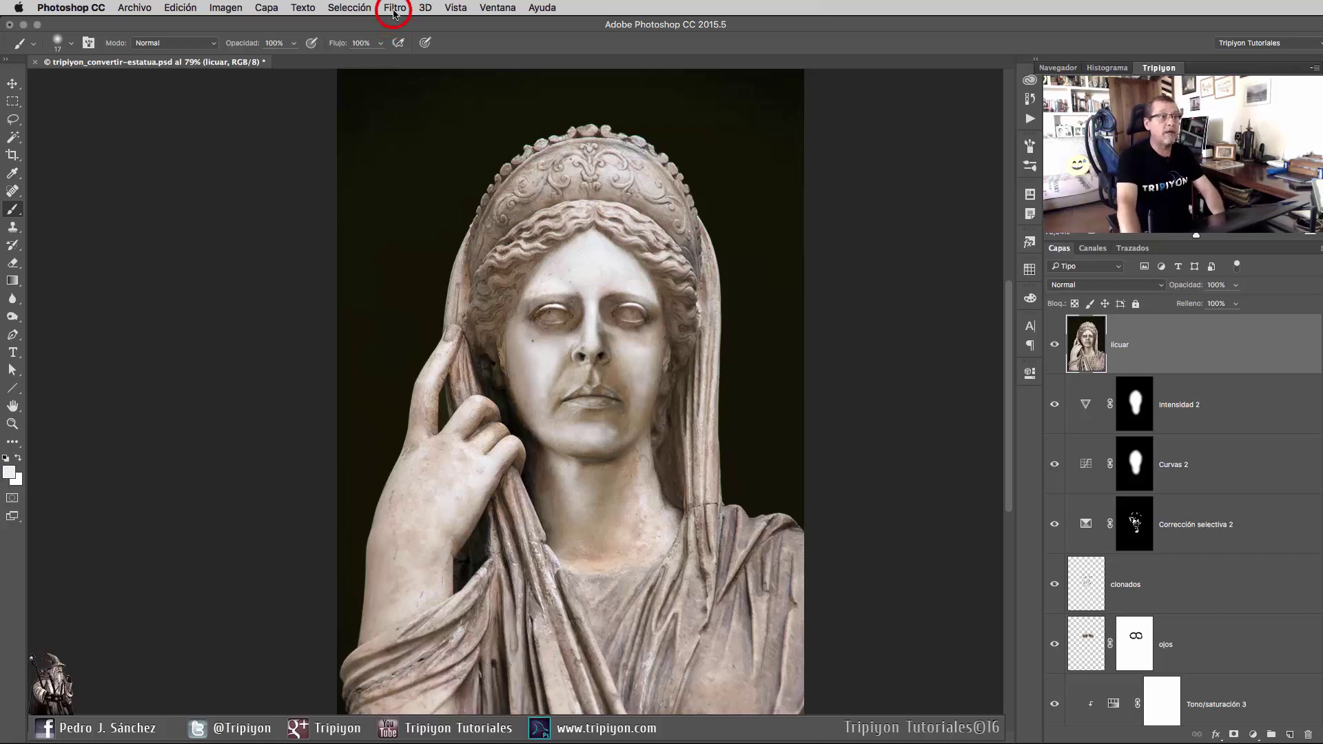
pyautogui.click(427, 123)
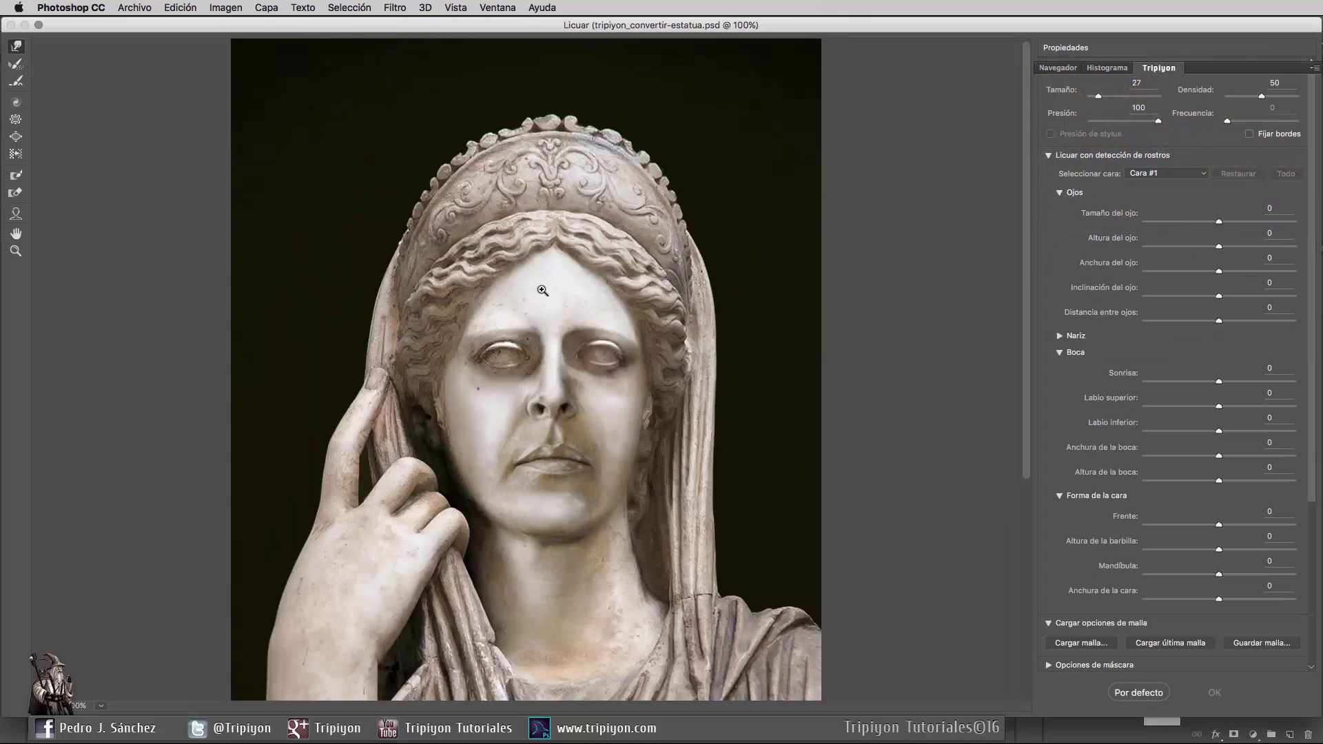
pyautogui.click(543, 286)
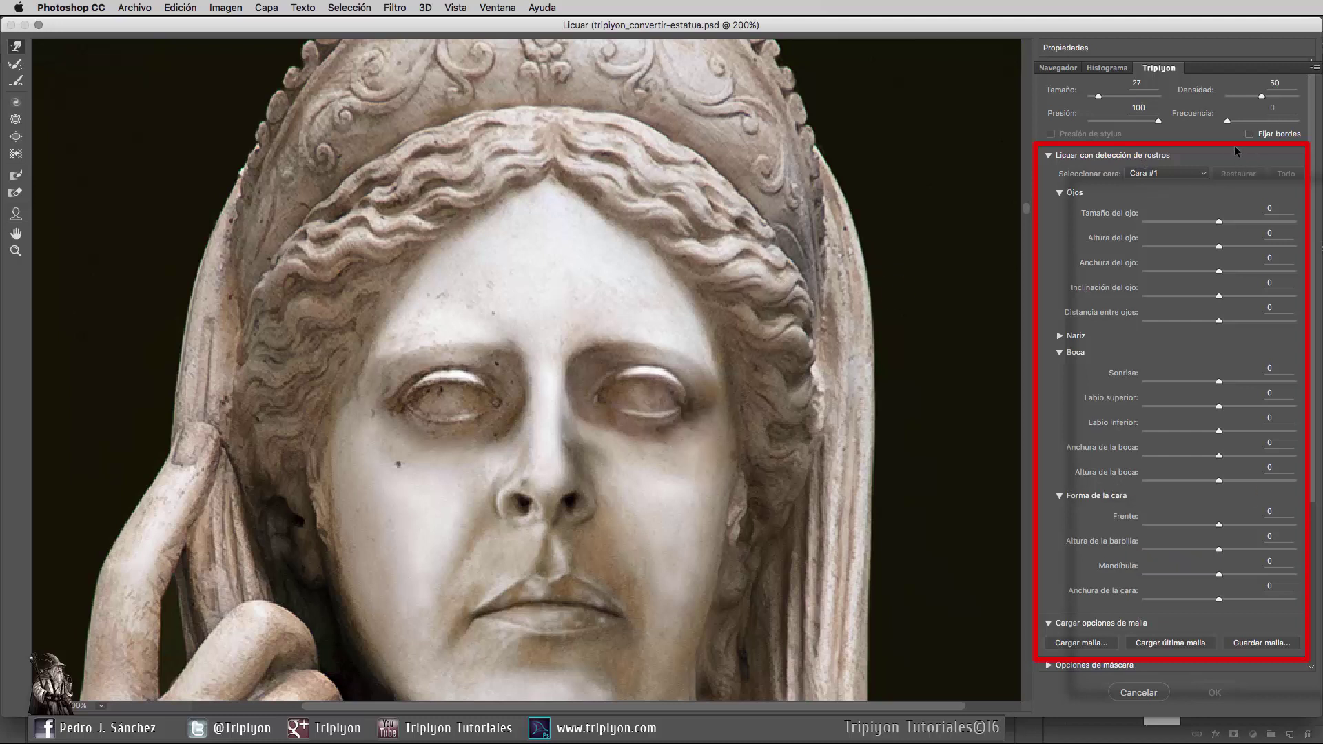
pyautogui.moveTo(1220, 221)
pyautogui.mouseDown()
pyautogui.moveTo(1282, 222)
pyautogui.moveTo(1218, 225)
pyautogui.mouseUp()
pyautogui.moveTo(1220, 246)
pyautogui.mouseDown()
pyautogui.moveTo(1271, 242)
pyautogui.moveTo(1191, 246)
pyautogui.moveTo(1232, 270)
pyautogui.mouseUp()
pyautogui.keyDown('alt'); pyautogui.click(1233, 270); pyautogui.keyUp('alt')
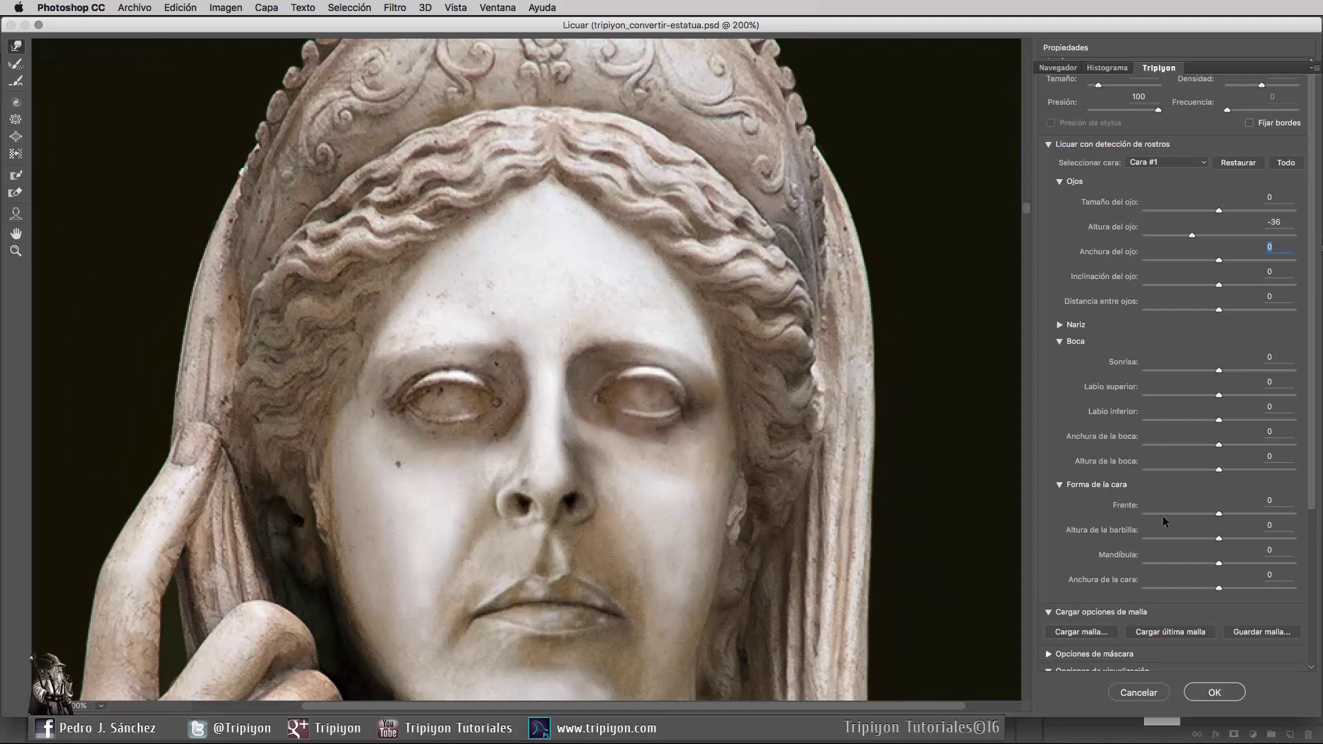
pyautogui.scroll(-5, 1199, 462)
pyautogui.scroll(5, 1174, 512)
pyautogui.scroll(-5, 1250, 467)
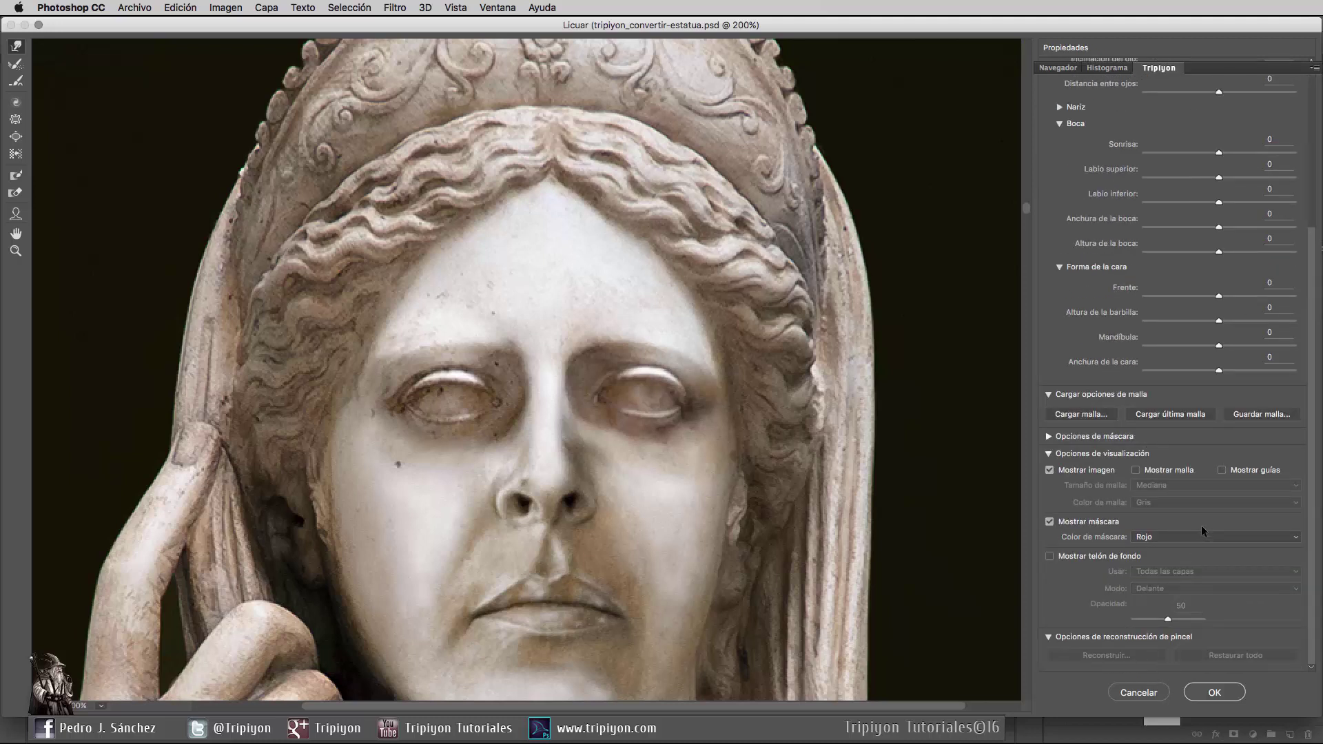
pyautogui.scroll(5, 1203, 525)
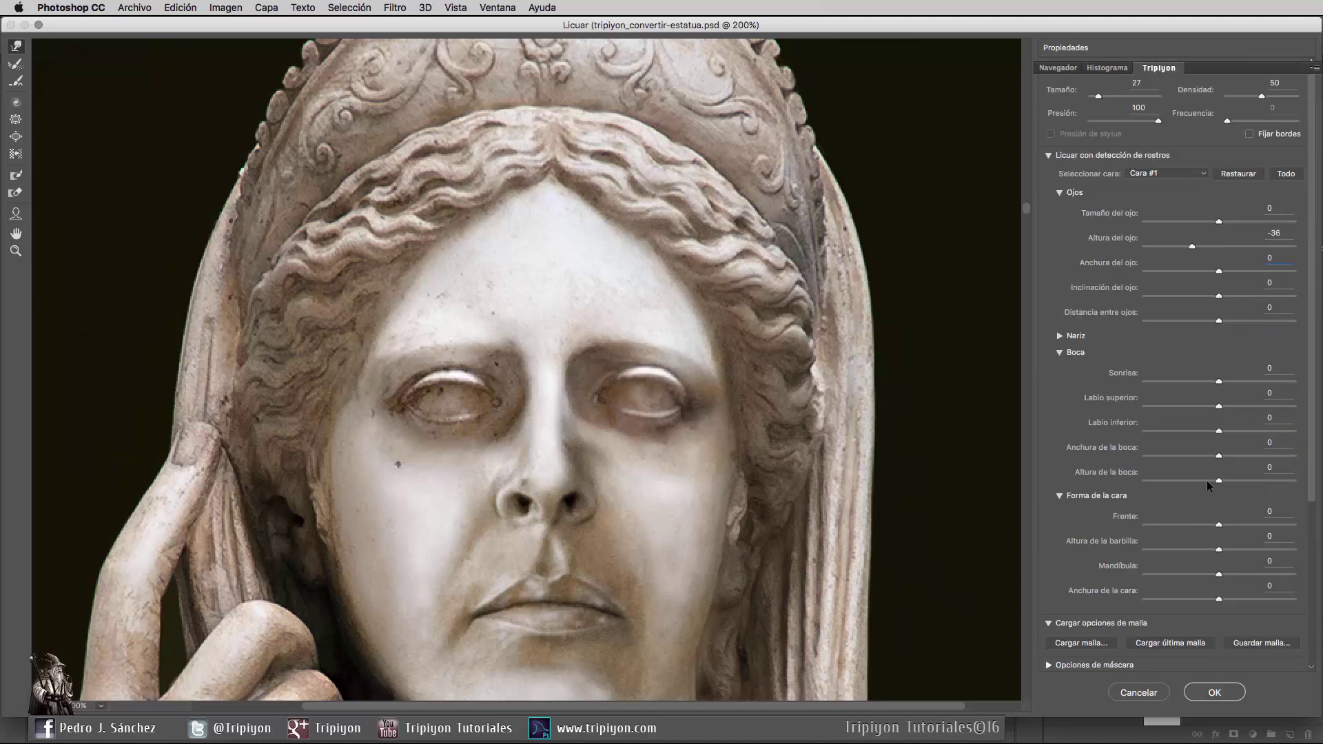
# Undo the Face-tool eye width change, touch up with Forward Warp, and apply Liquify.
pyautogui.click(16, 214)
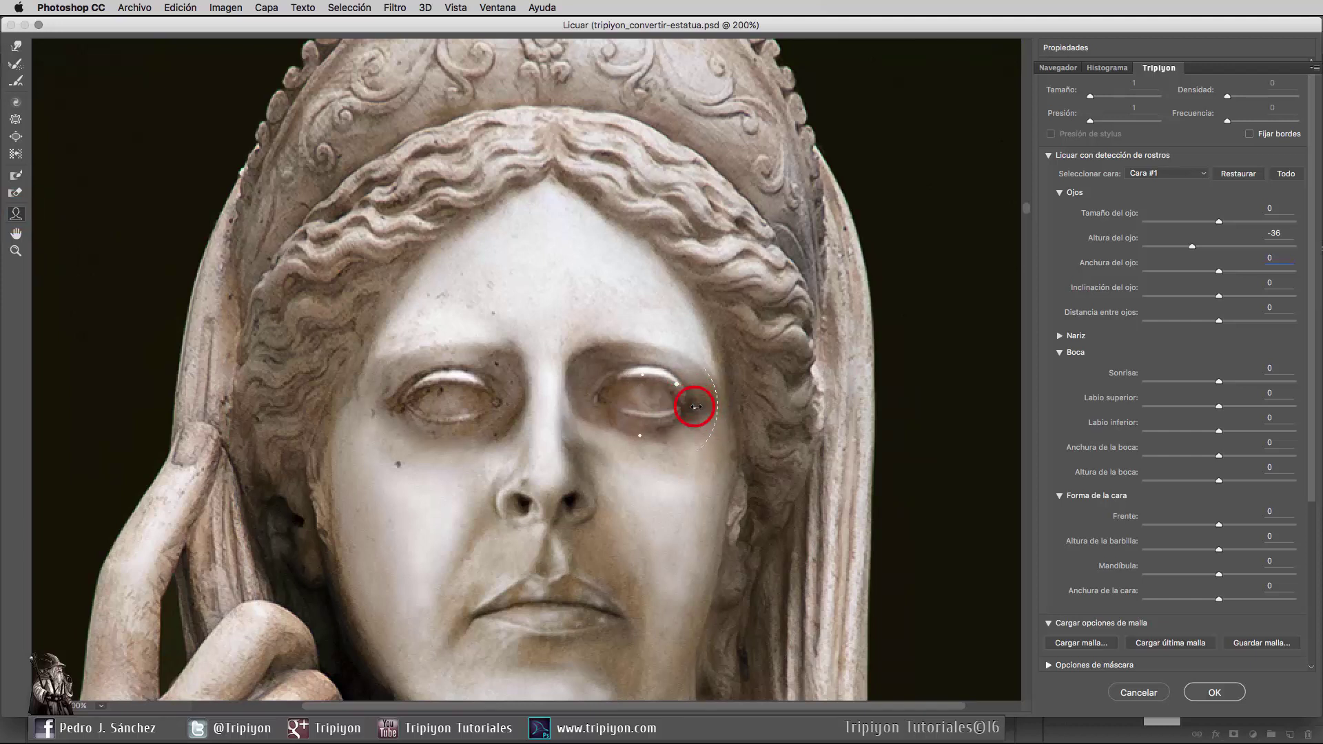
pyautogui.hotkey('ctrl', 'z')
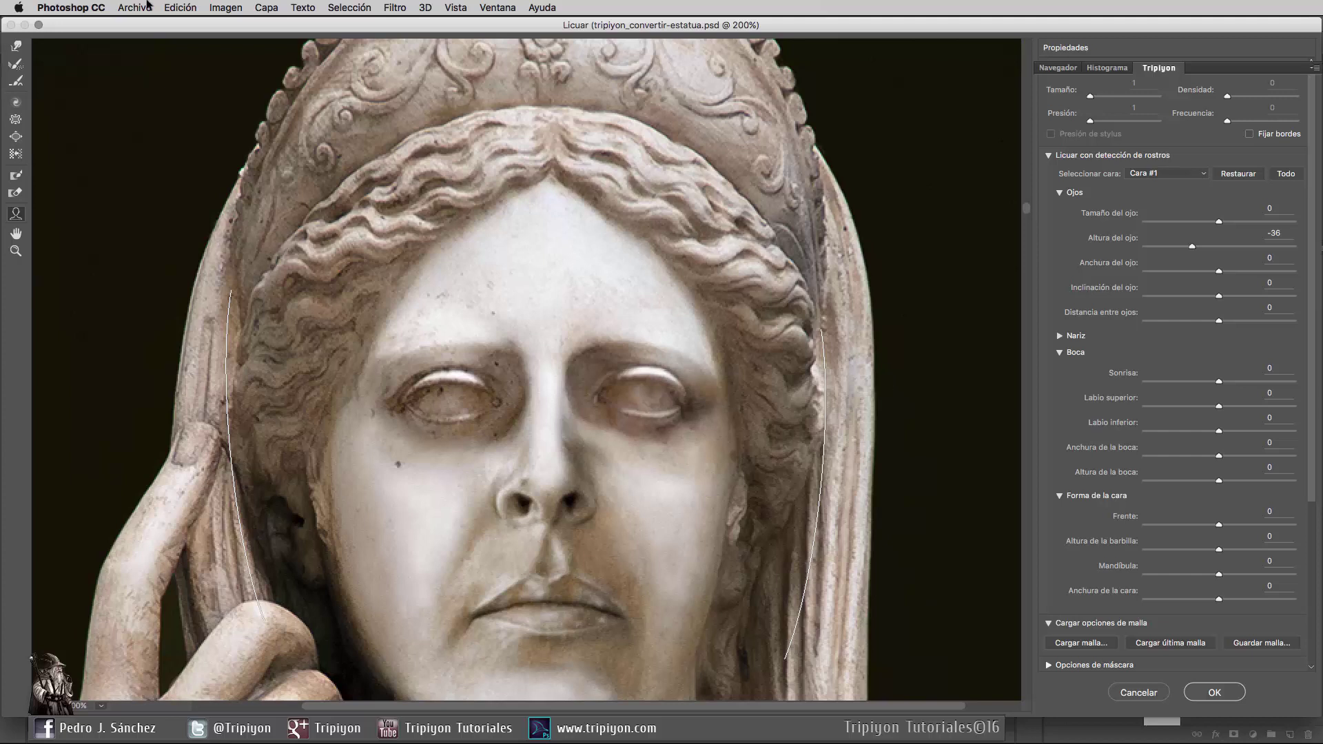
pyautogui.click(18, 48)
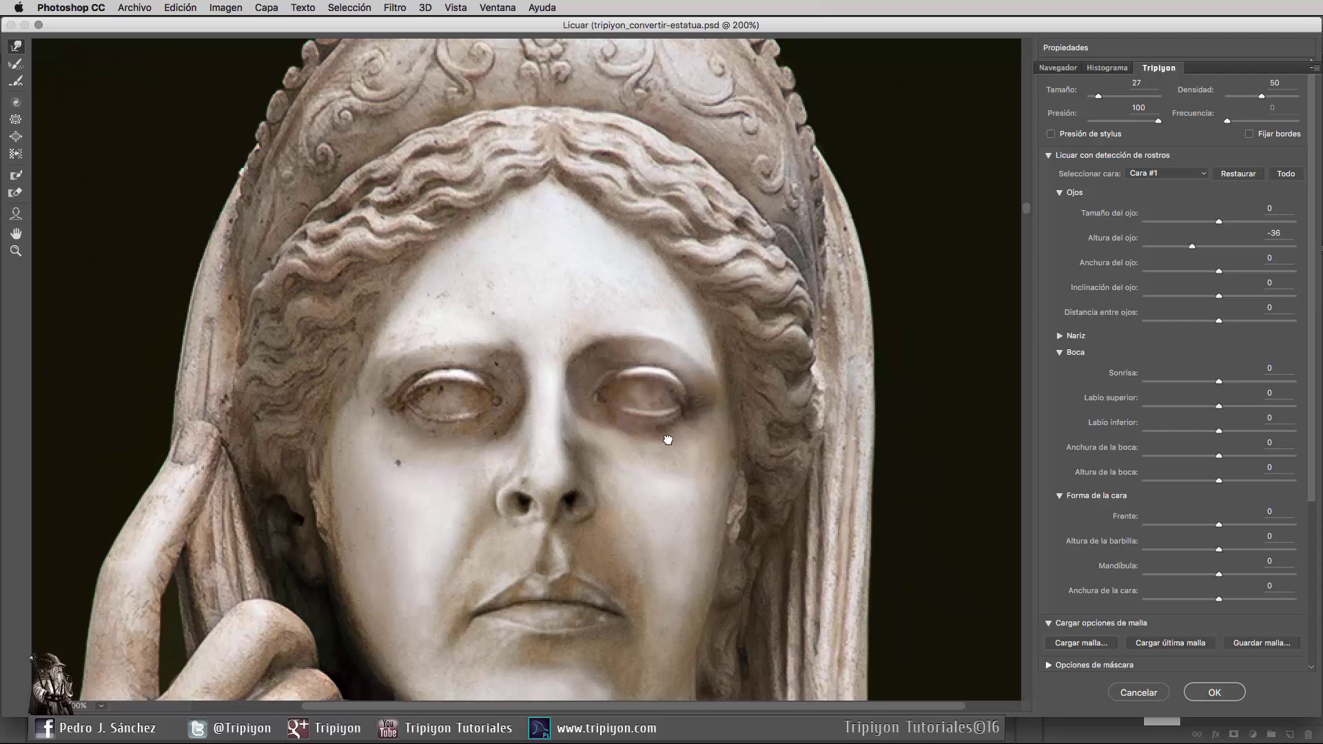
pyautogui.moveTo(667, 442); pyautogui.dragTo(661, 397)
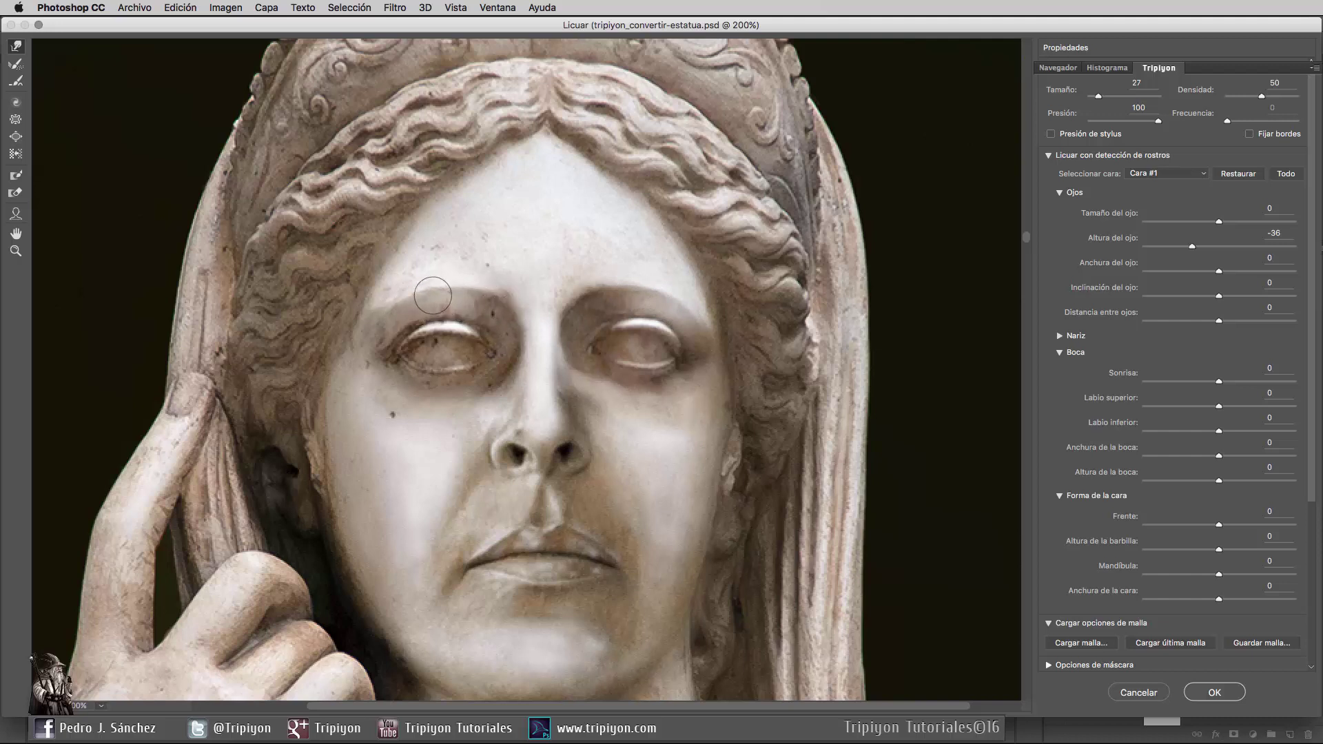
pyautogui.click(1216, 693)
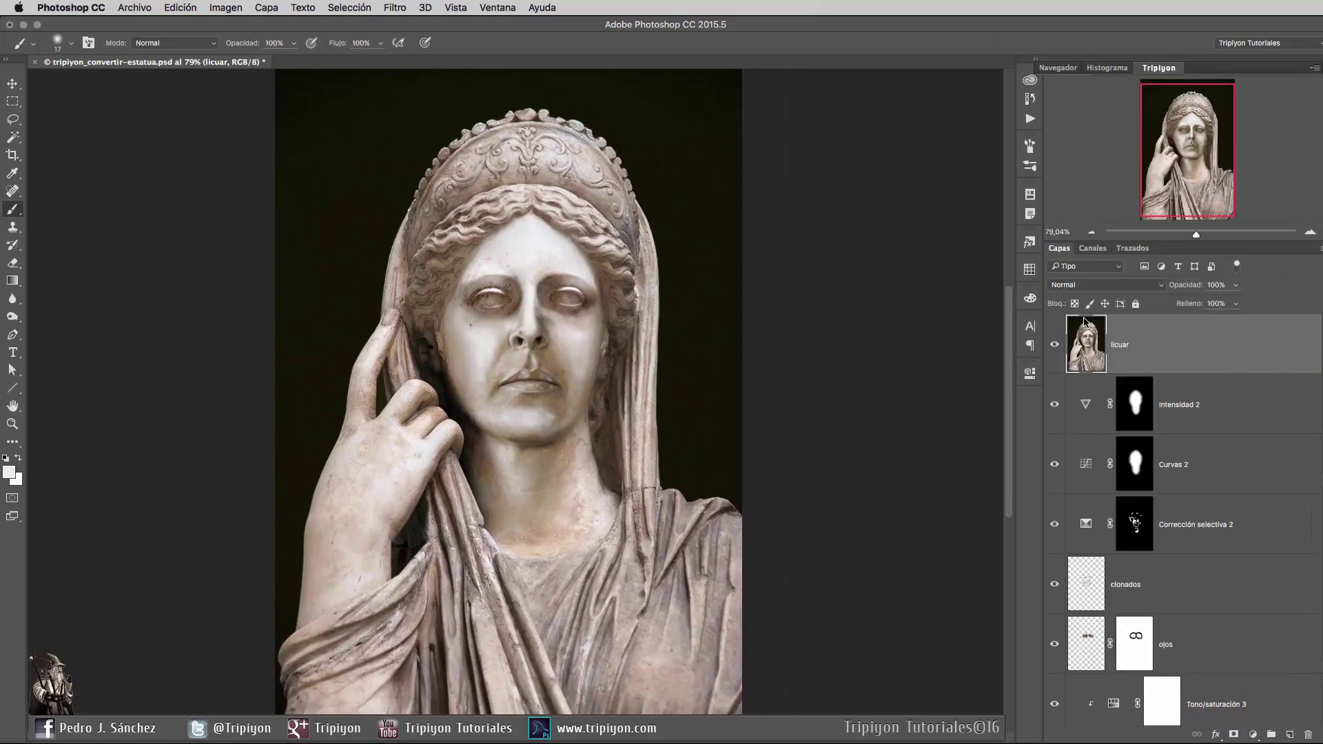
pyautogui.click(1055, 346)
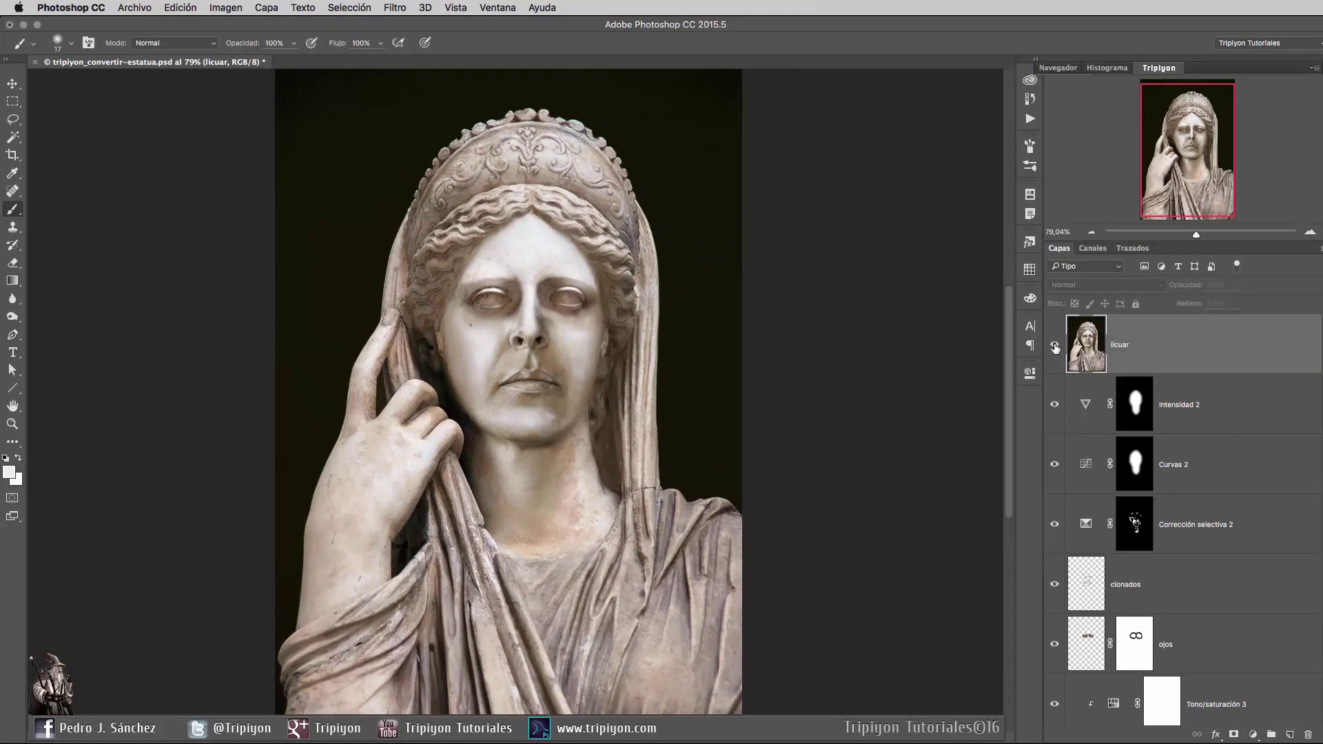
pyautogui.click(1055, 346)
pyautogui.scroll(-2, 539, 319)
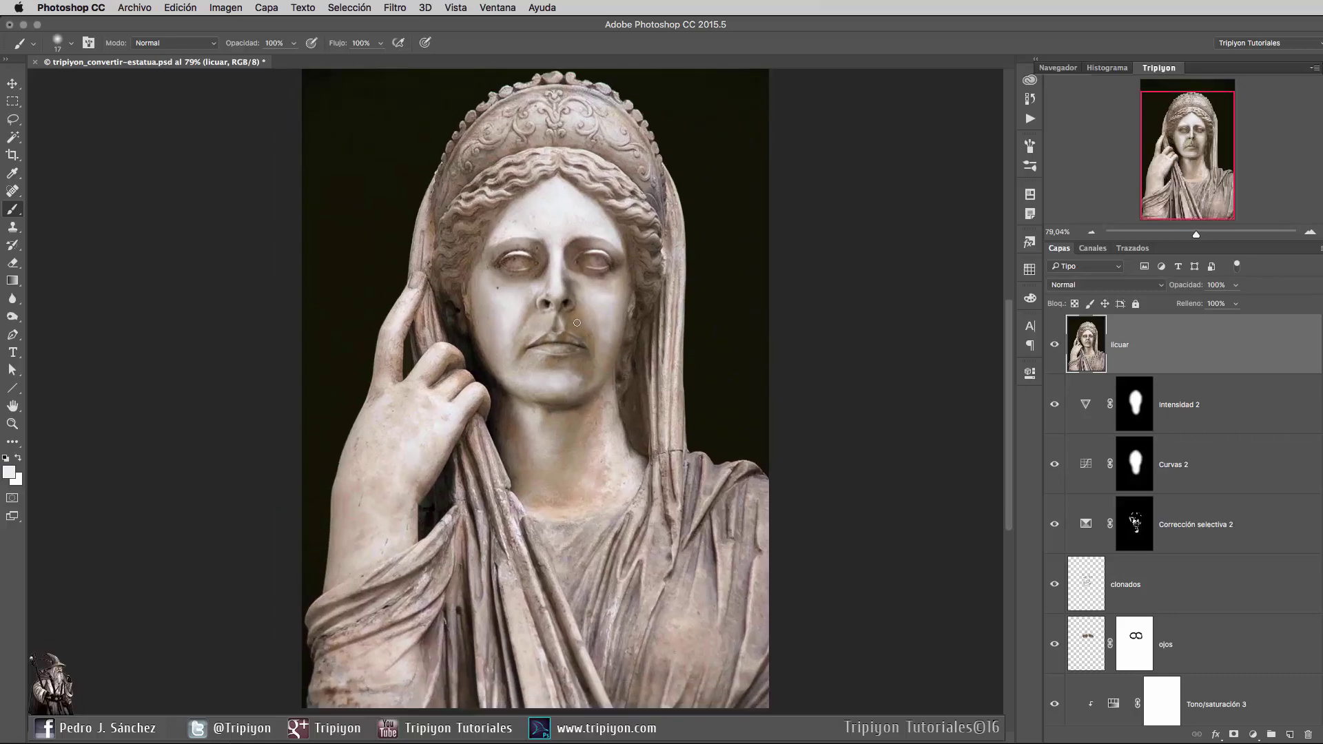